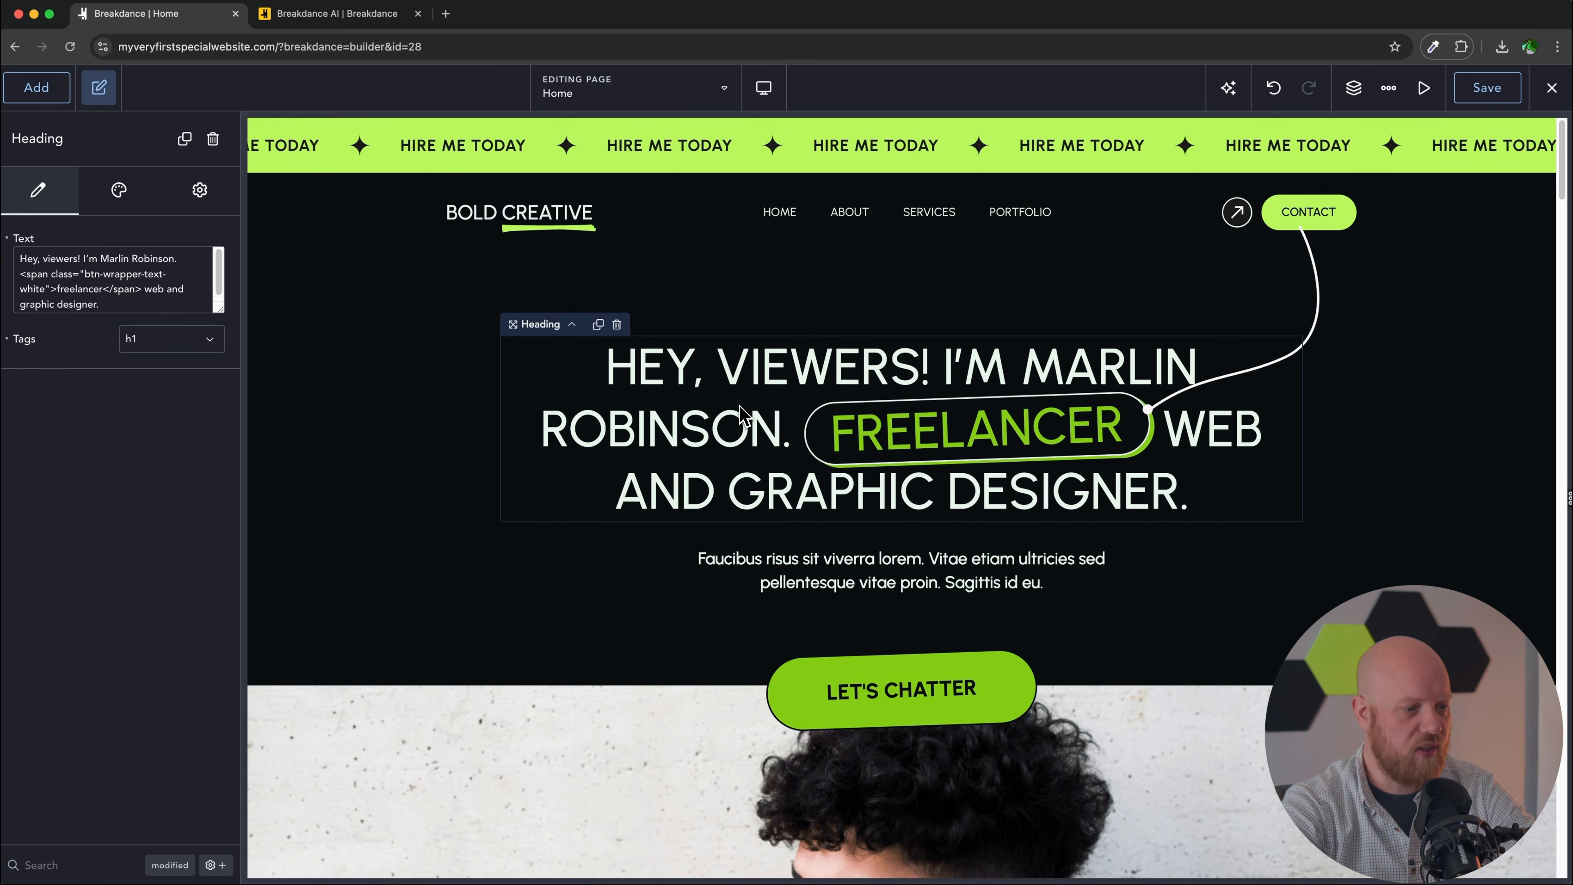
Step: Edit the hero heading to read 'Hey! We're Bold Creative. visionary web and graphic designers.'
{"action": "left_click_drag", "start_coordinate": [175, 258], "coordinate": [39, 258]}
{"action": "type", "text": "! We're Bold Creat"}
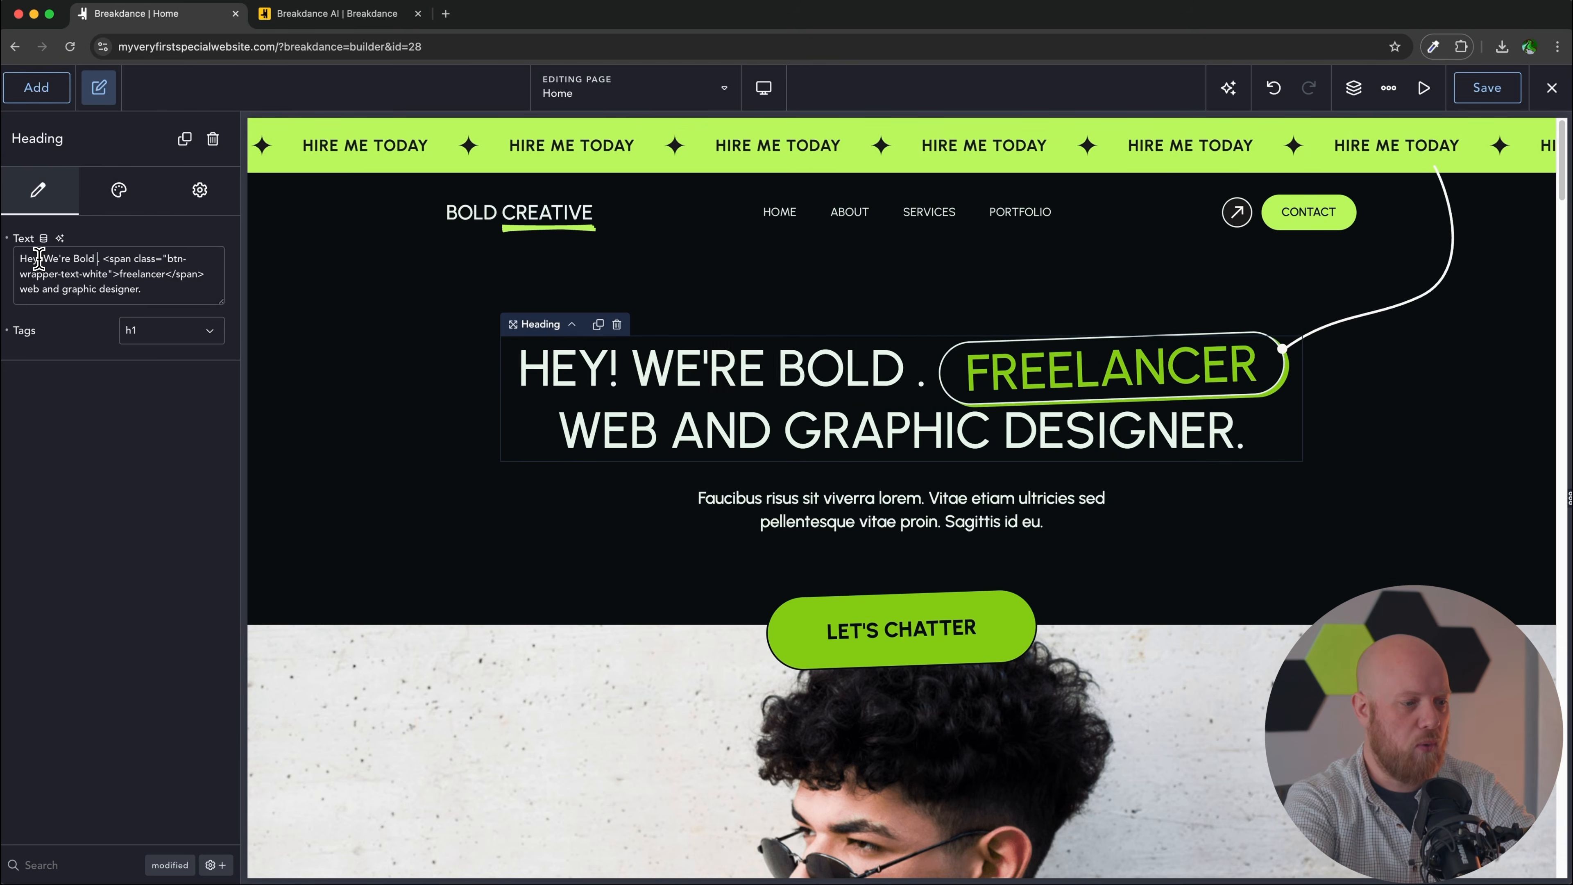
{"action": "type", "text": "ive"}
{"action": "left_click_drag", "start_coordinate": [103, 288], "coordinate": [54, 290]}
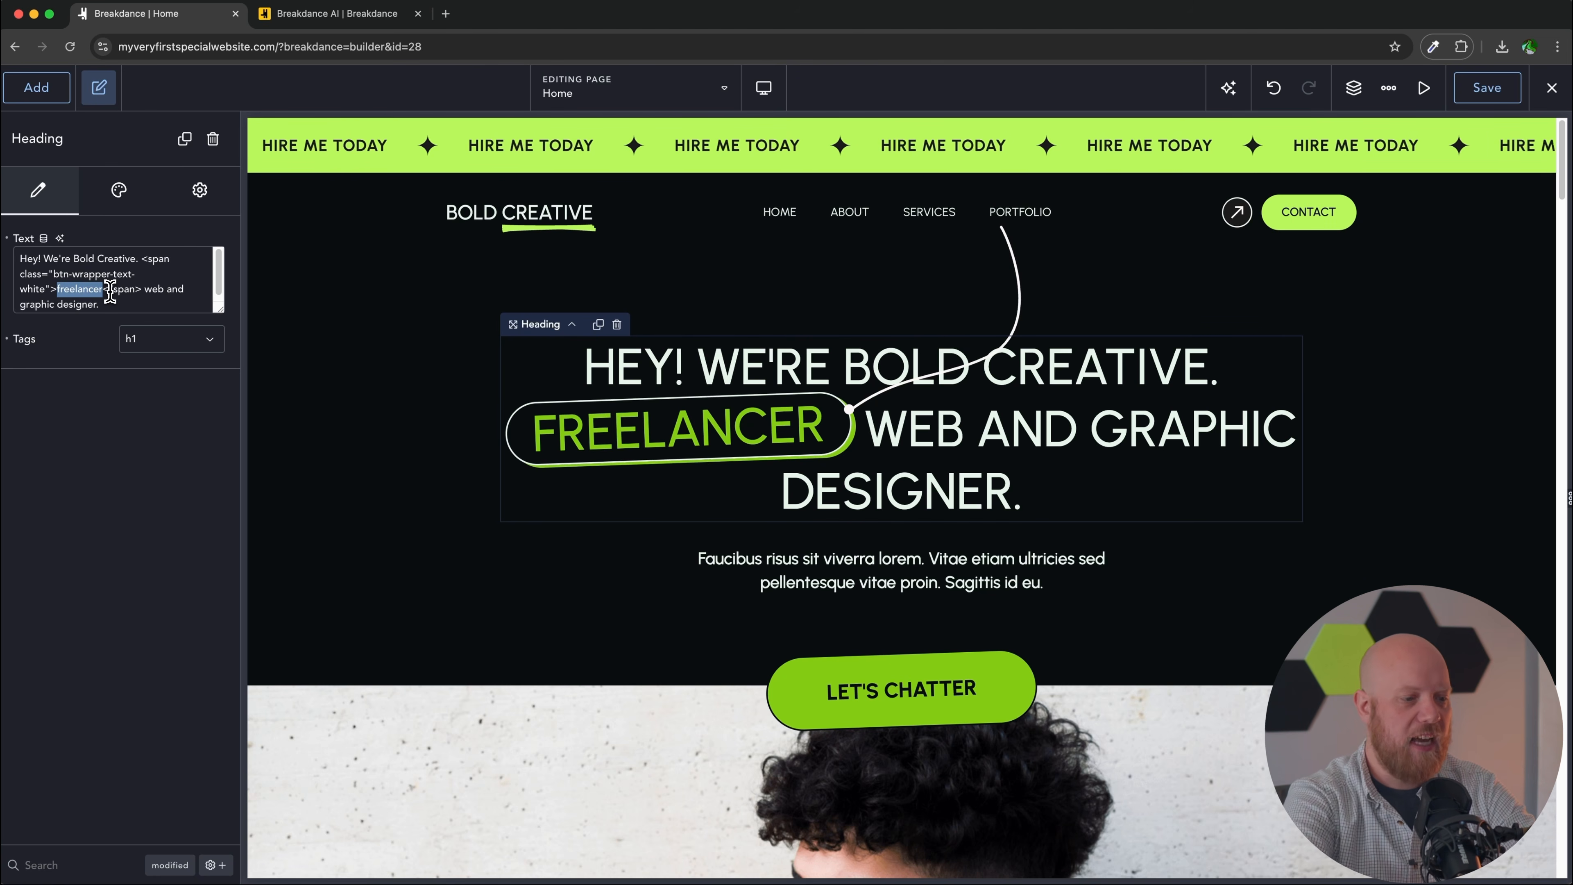
{"action": "type", "text": "visionary"}
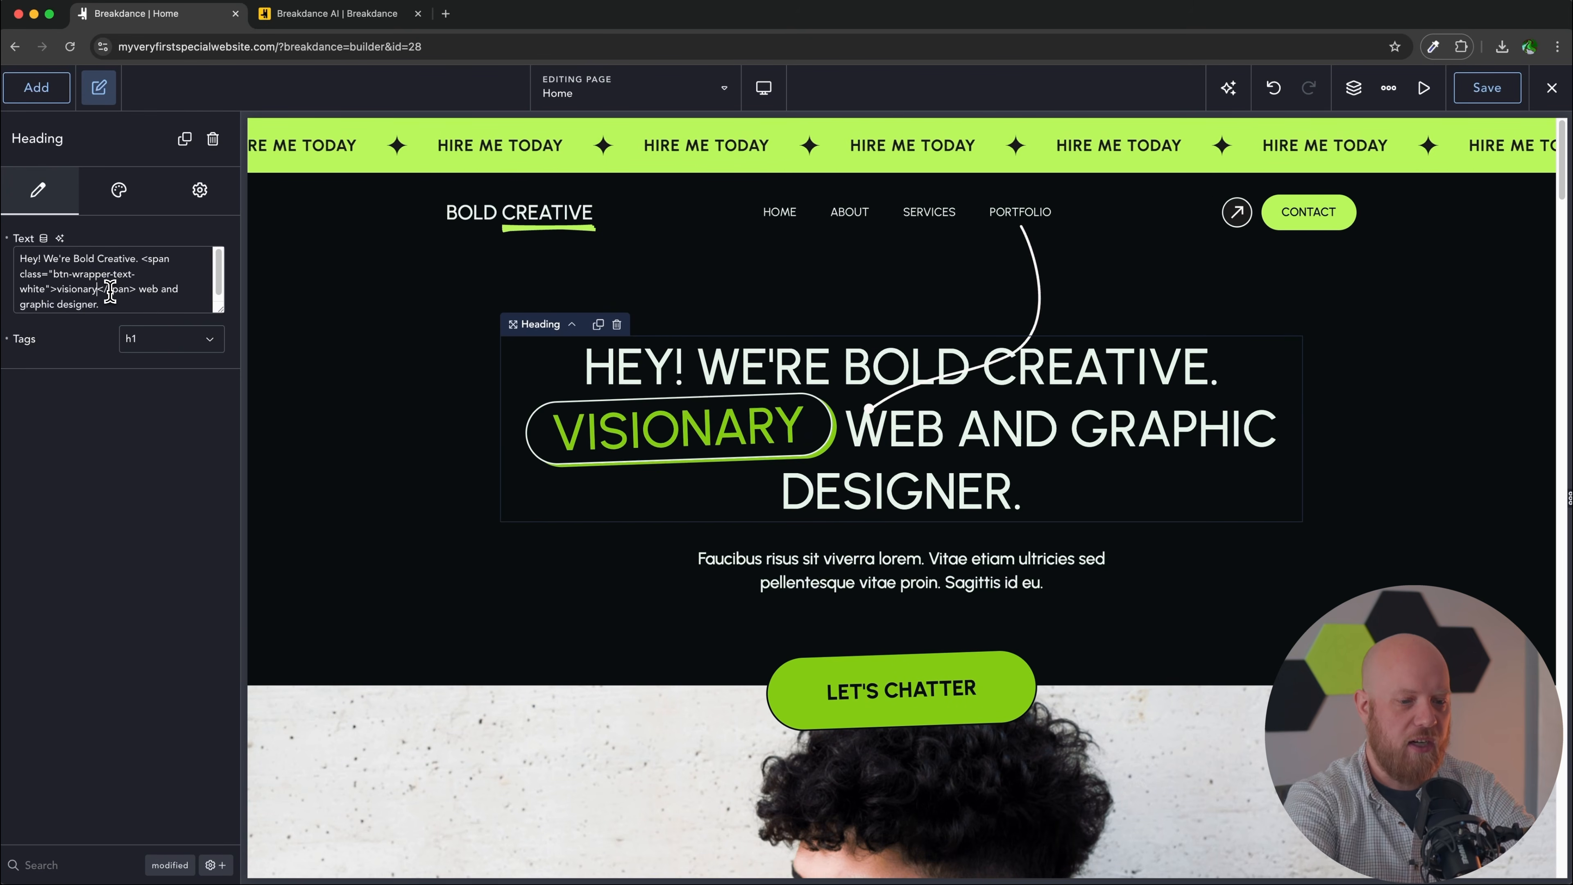
{"action": "left_click", "coordinate": [101, 303]}
{"action": "type", "text": "s"}
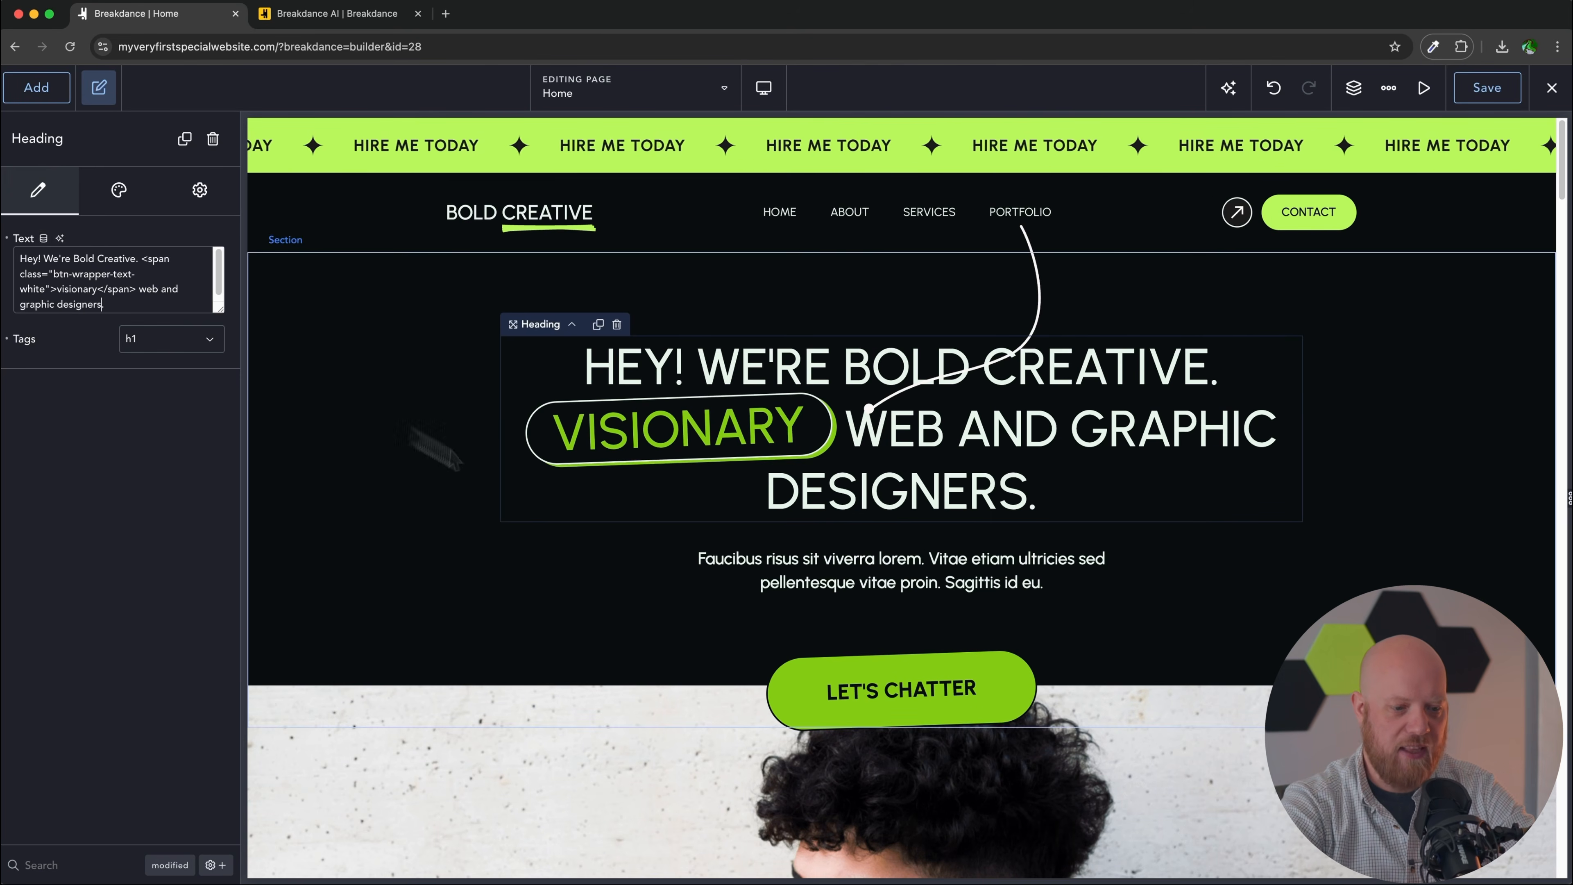
{"action": "triple_click", "coordinate": [862, 567]}
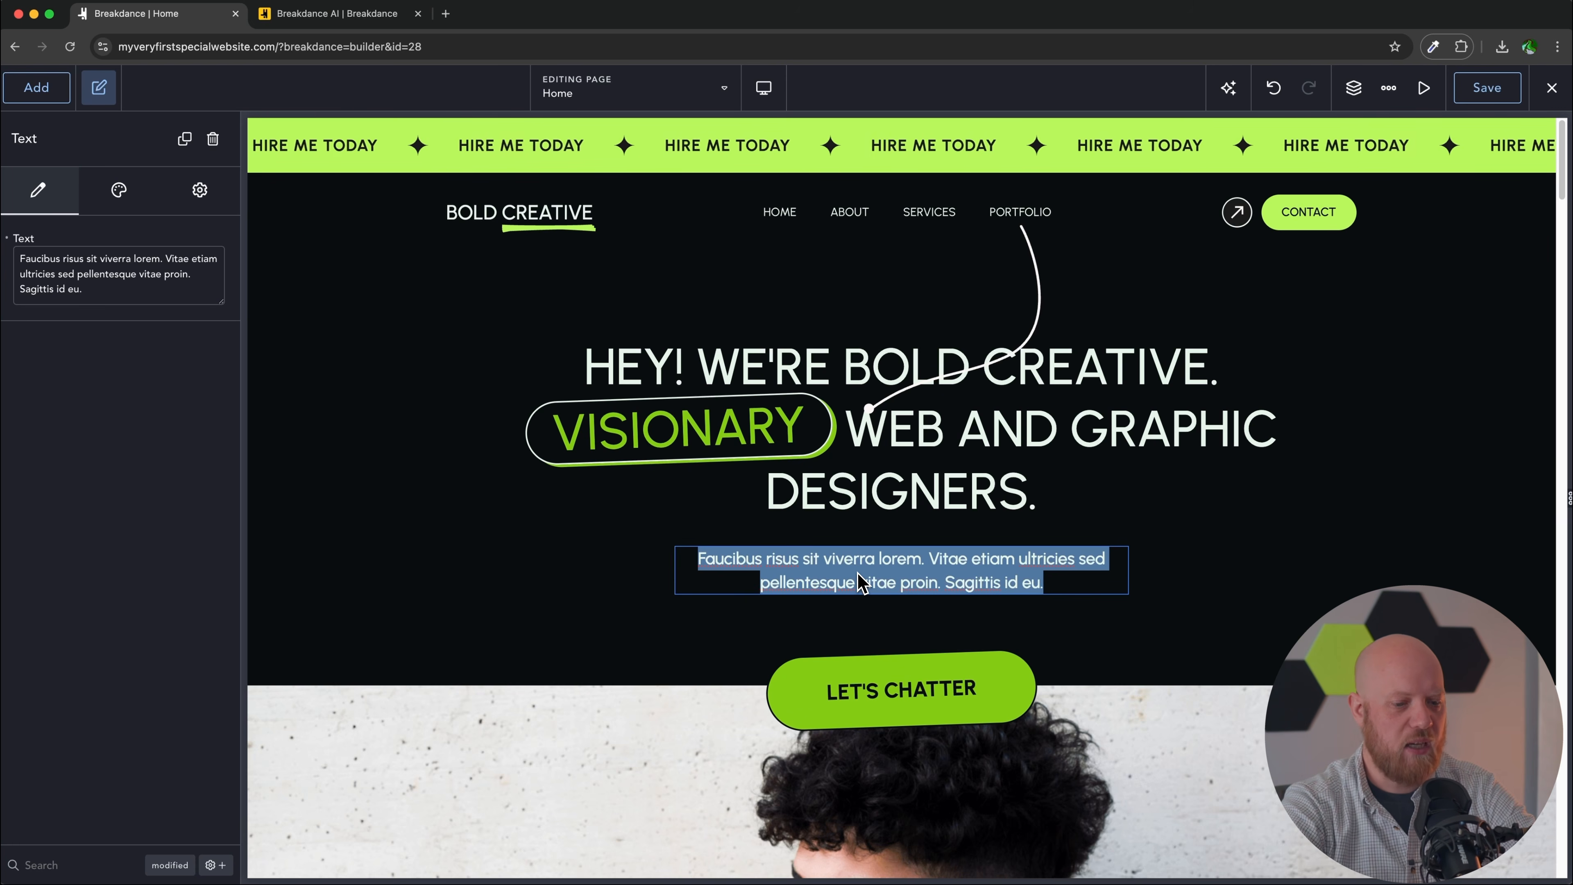
Step: Replace the placeholder subtitle with 'Let us transform your next project from boring into memorable.'
{"action": "key", "text": "BackSpace"}
{"action": "type", "text": "Let us"}
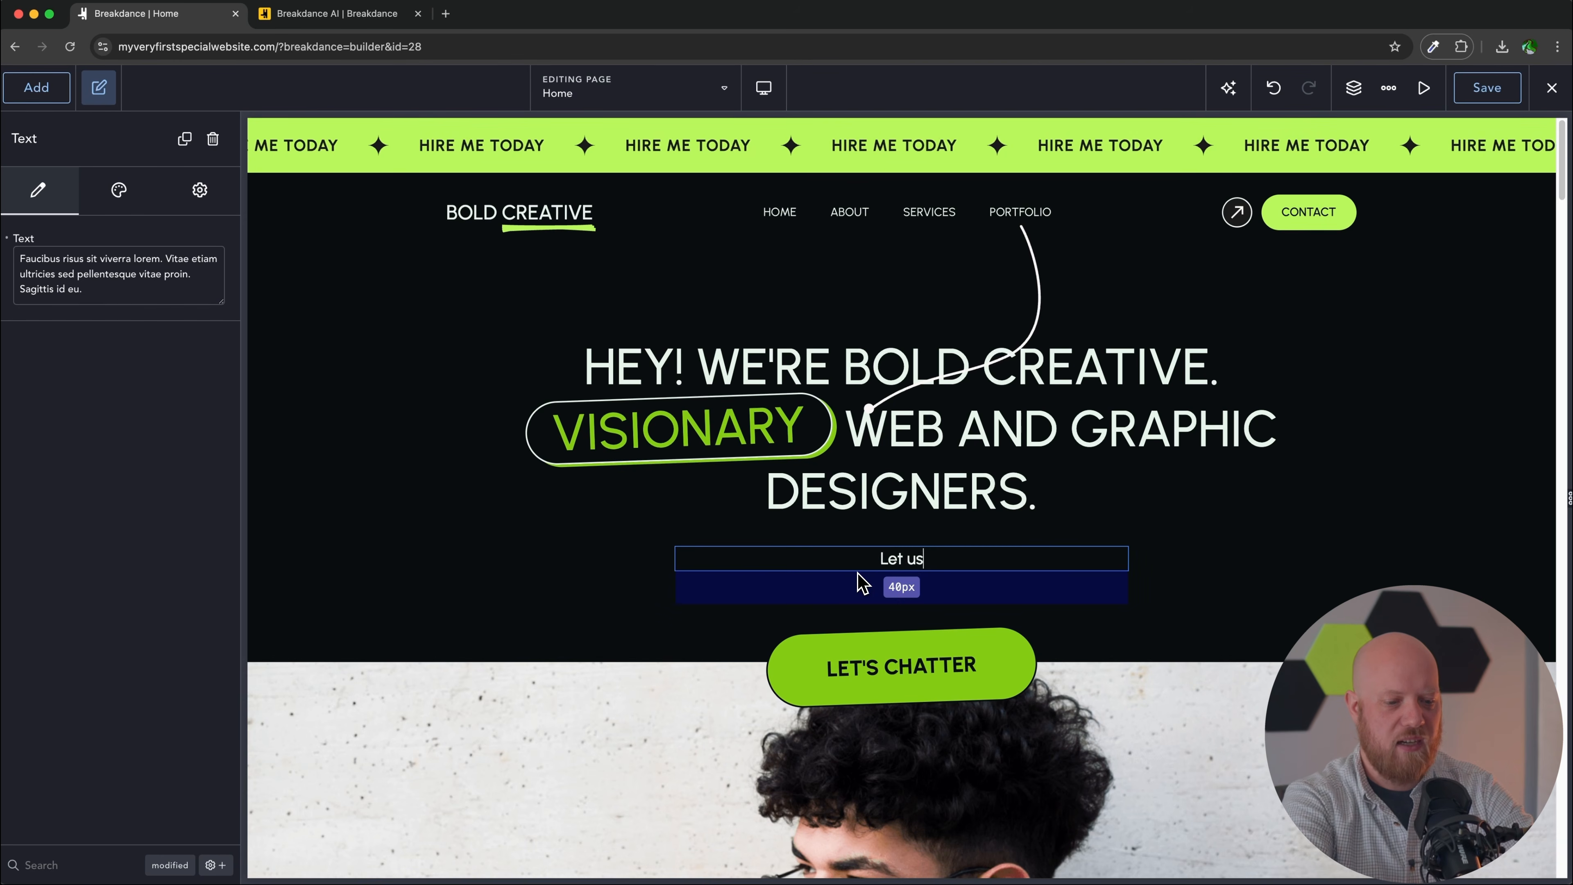
{"action": "type", "text": " transform your next pro"}
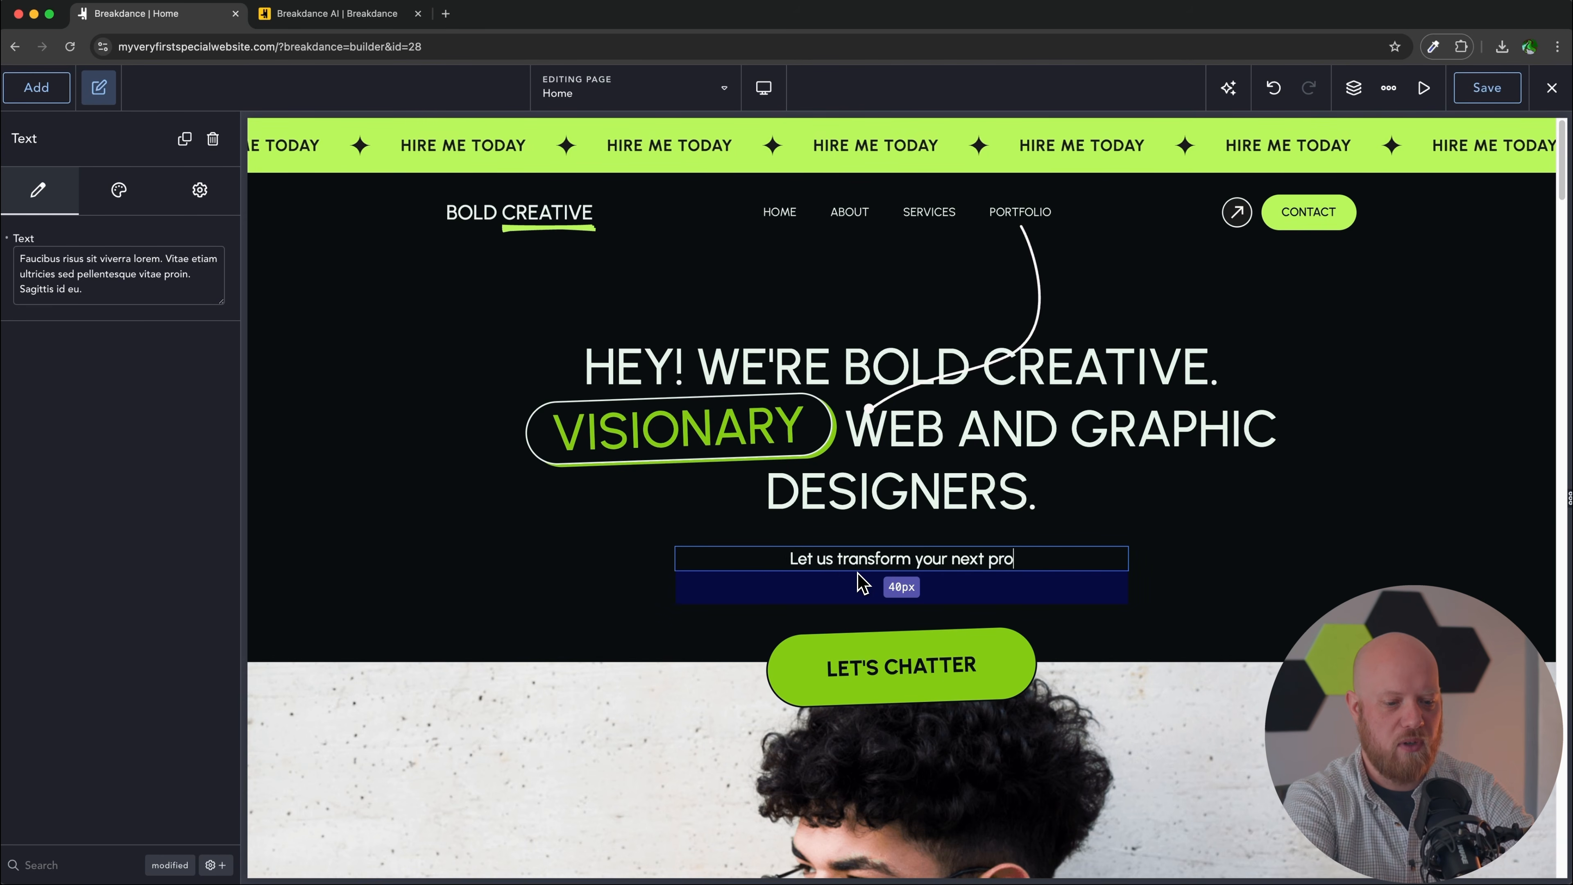
{"action": "type", "text": "ject from boring into memorabk"}
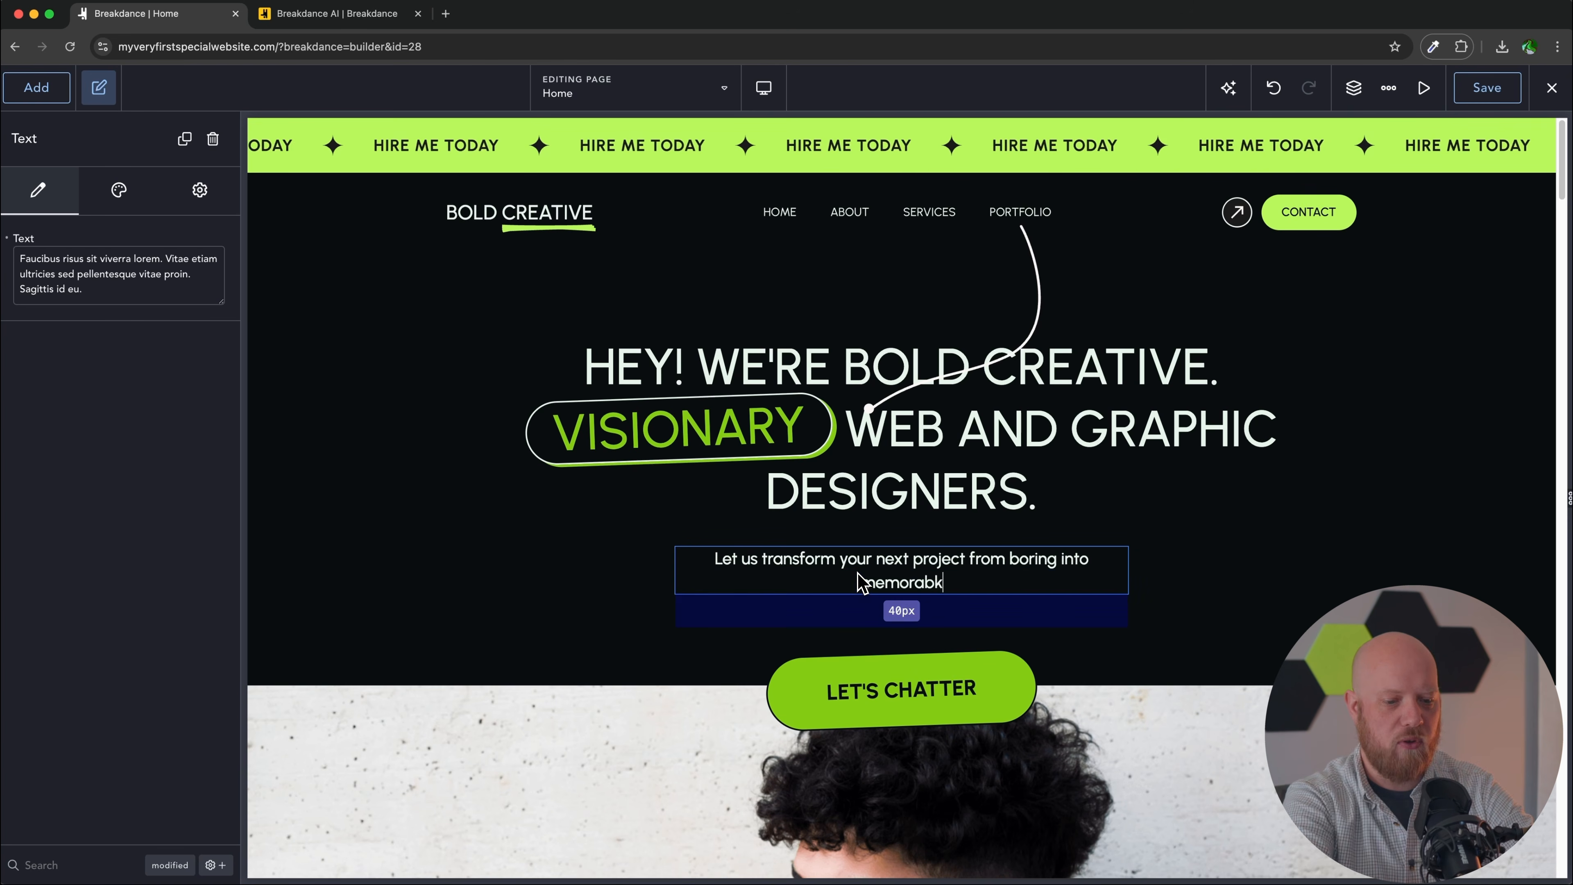
{"action": "key", "text": "BackSpace"}
{"action": "type", "text": "le."}
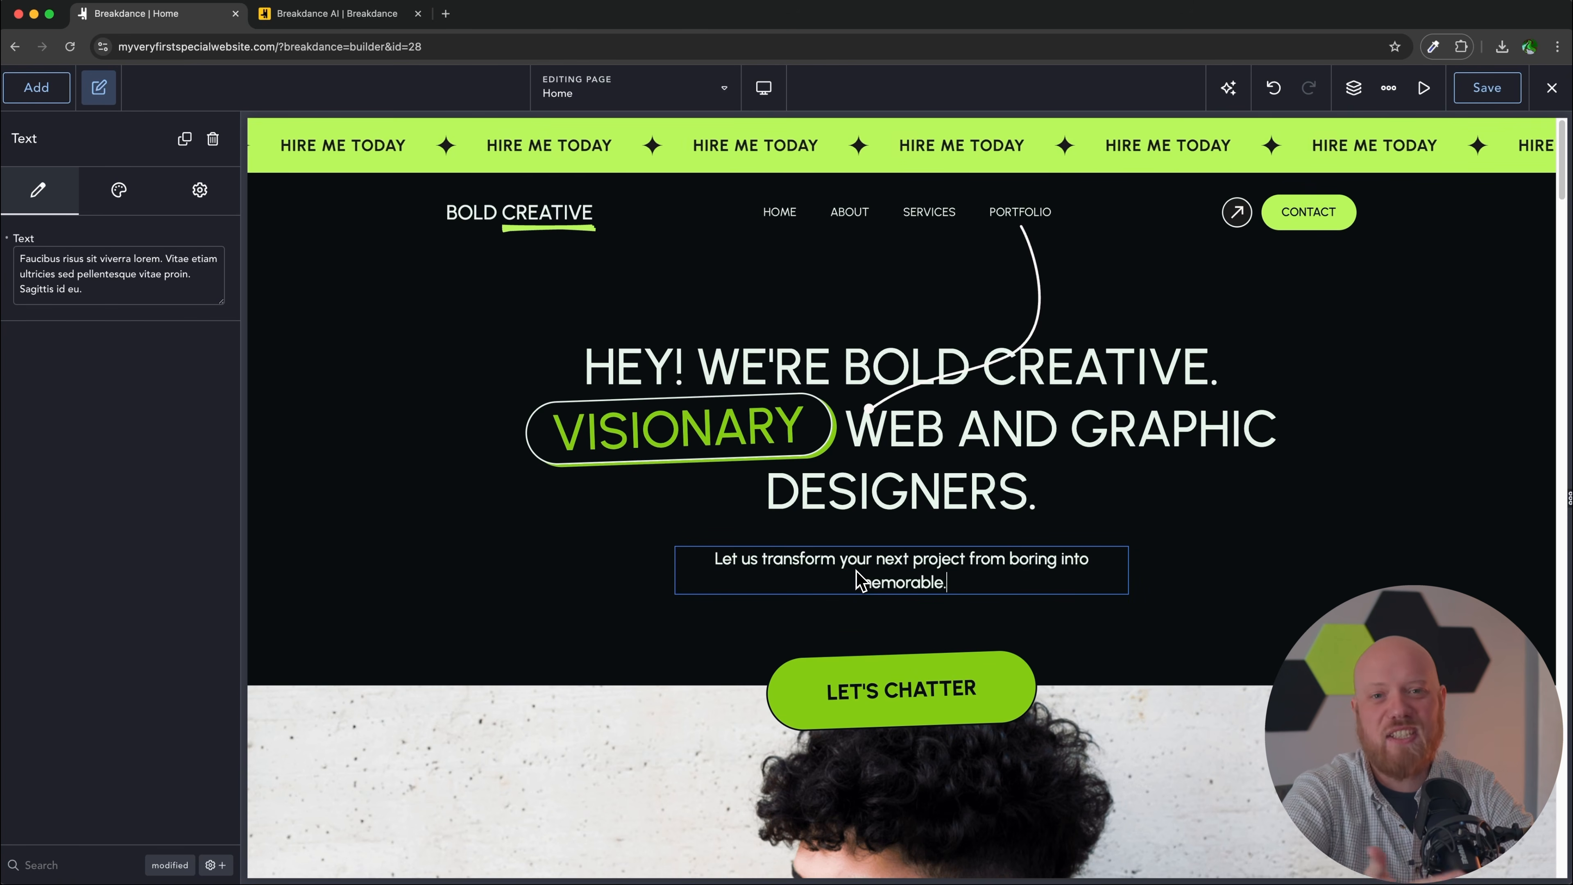
{"action": "left_click", "coordinate": [1487, 87]}
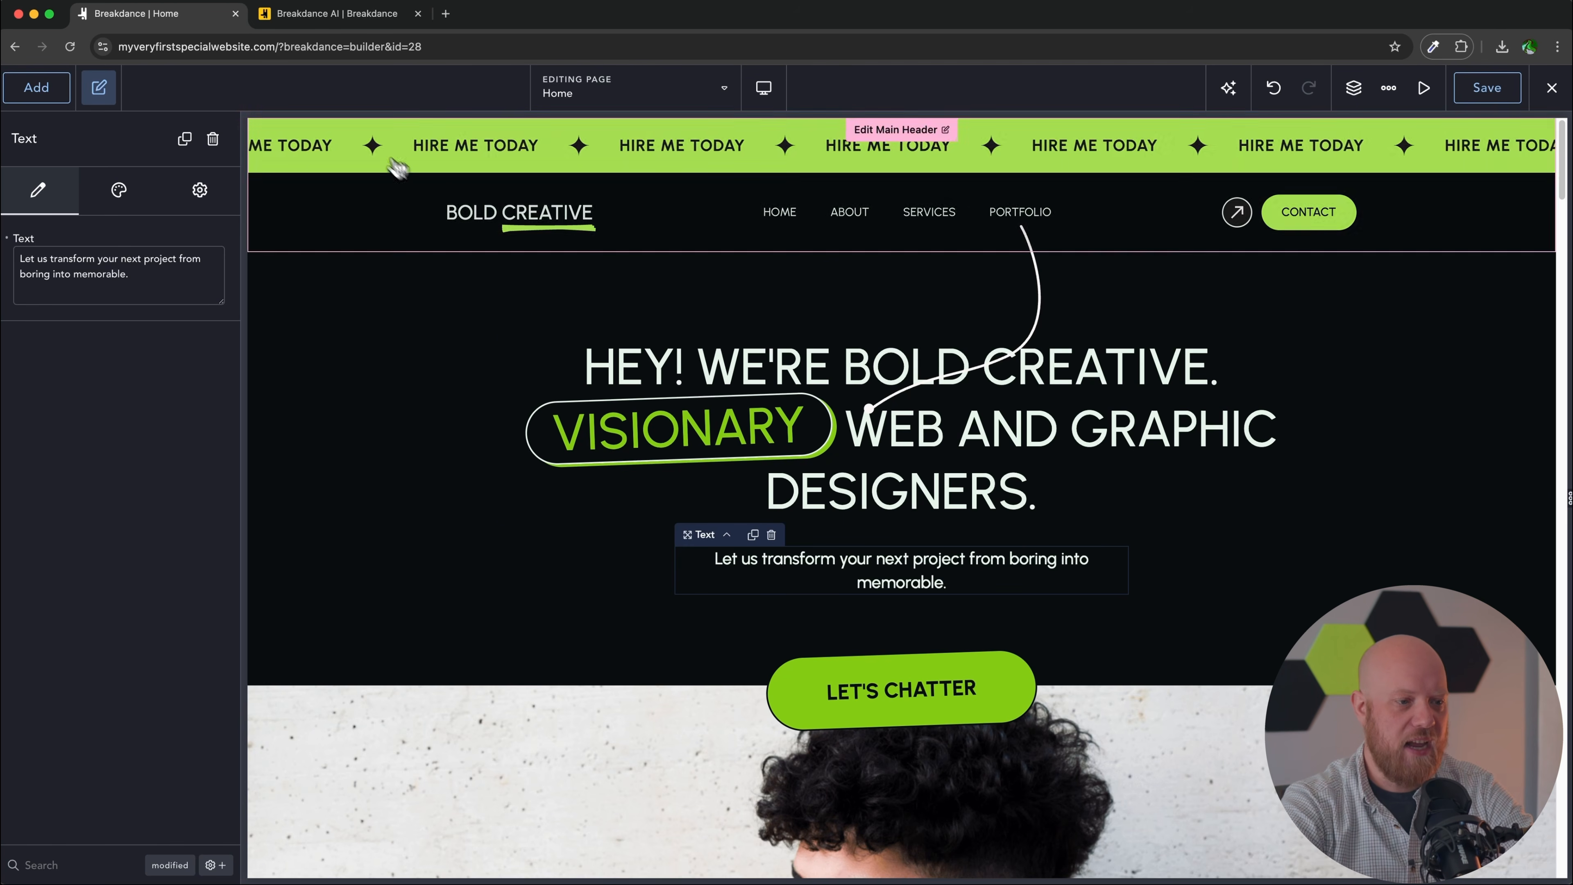
{"action": "left_click", "coordinate": [340, 15]}
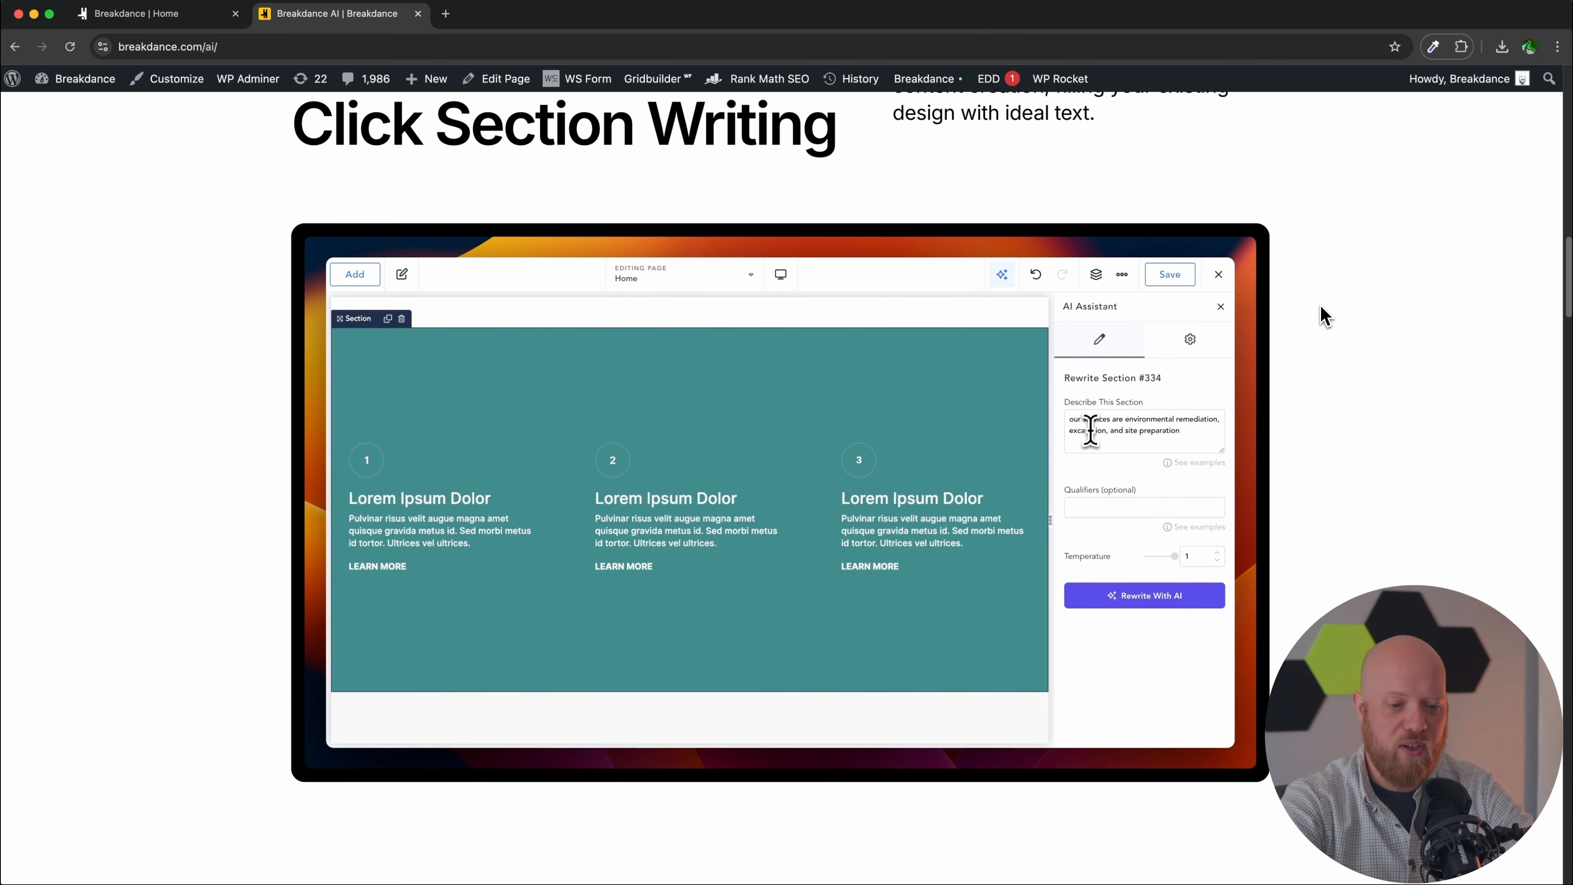
Step: Scroll through the Breakdance AI text-writing demos, then close that page
{"action": "scroll", "coordinate": [1322, 316], "scroll_direction": "down", "scroll_amount": 10}
{"action": "scroll", "coordinate": [1322, 316], "scroll_direction": "down", "scroll_amount": 7}
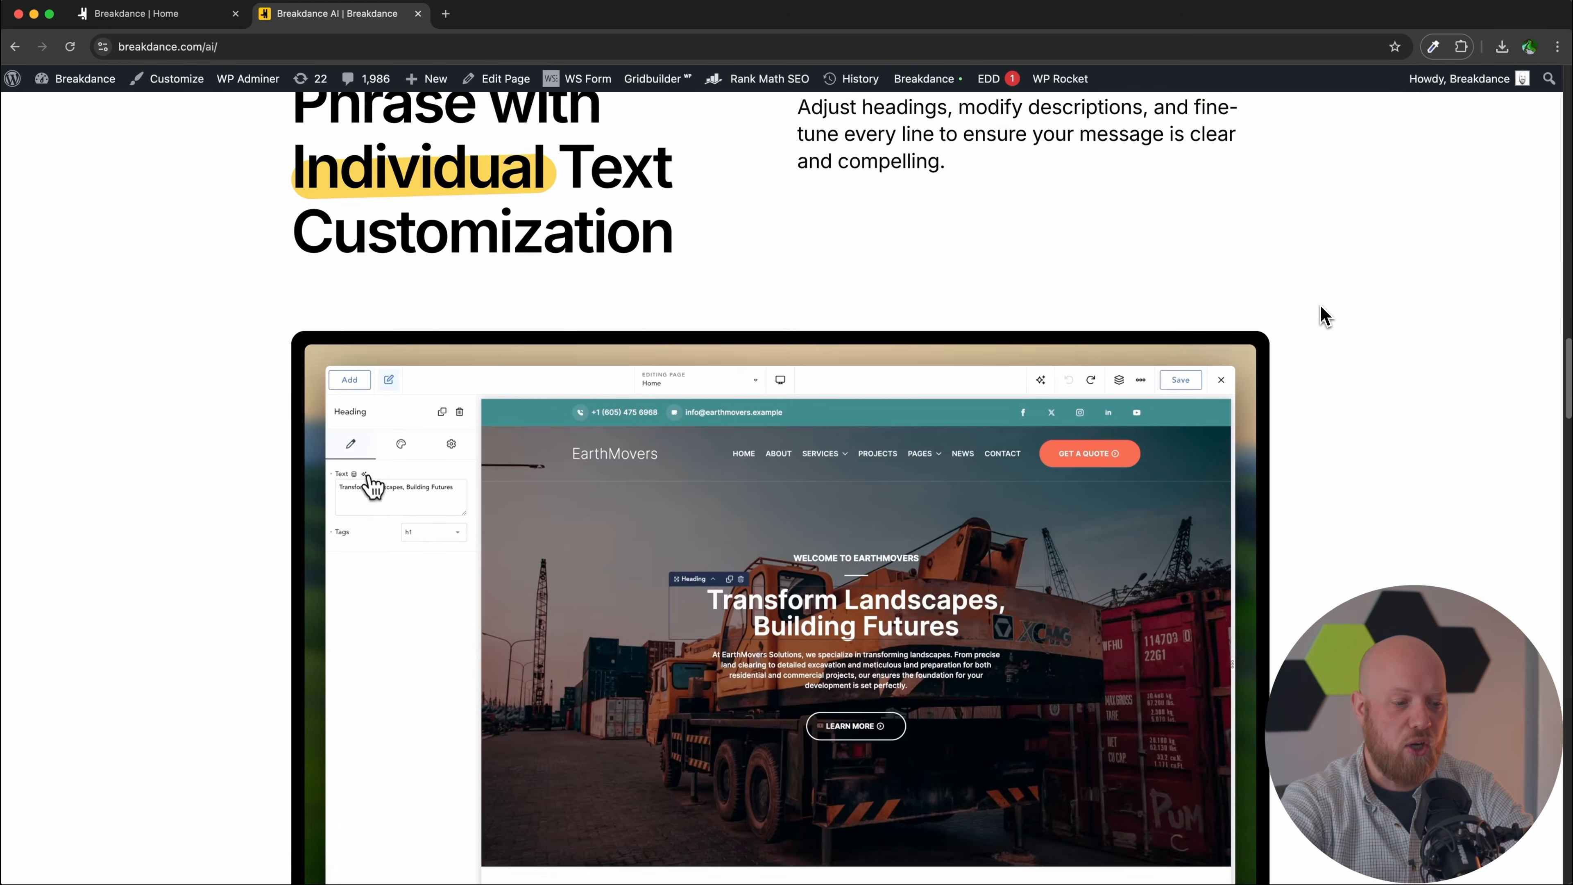
{"action": "scroll", "coordinate": [1323, 316], "scroll_direction": "up", "scroll_amount": 1}
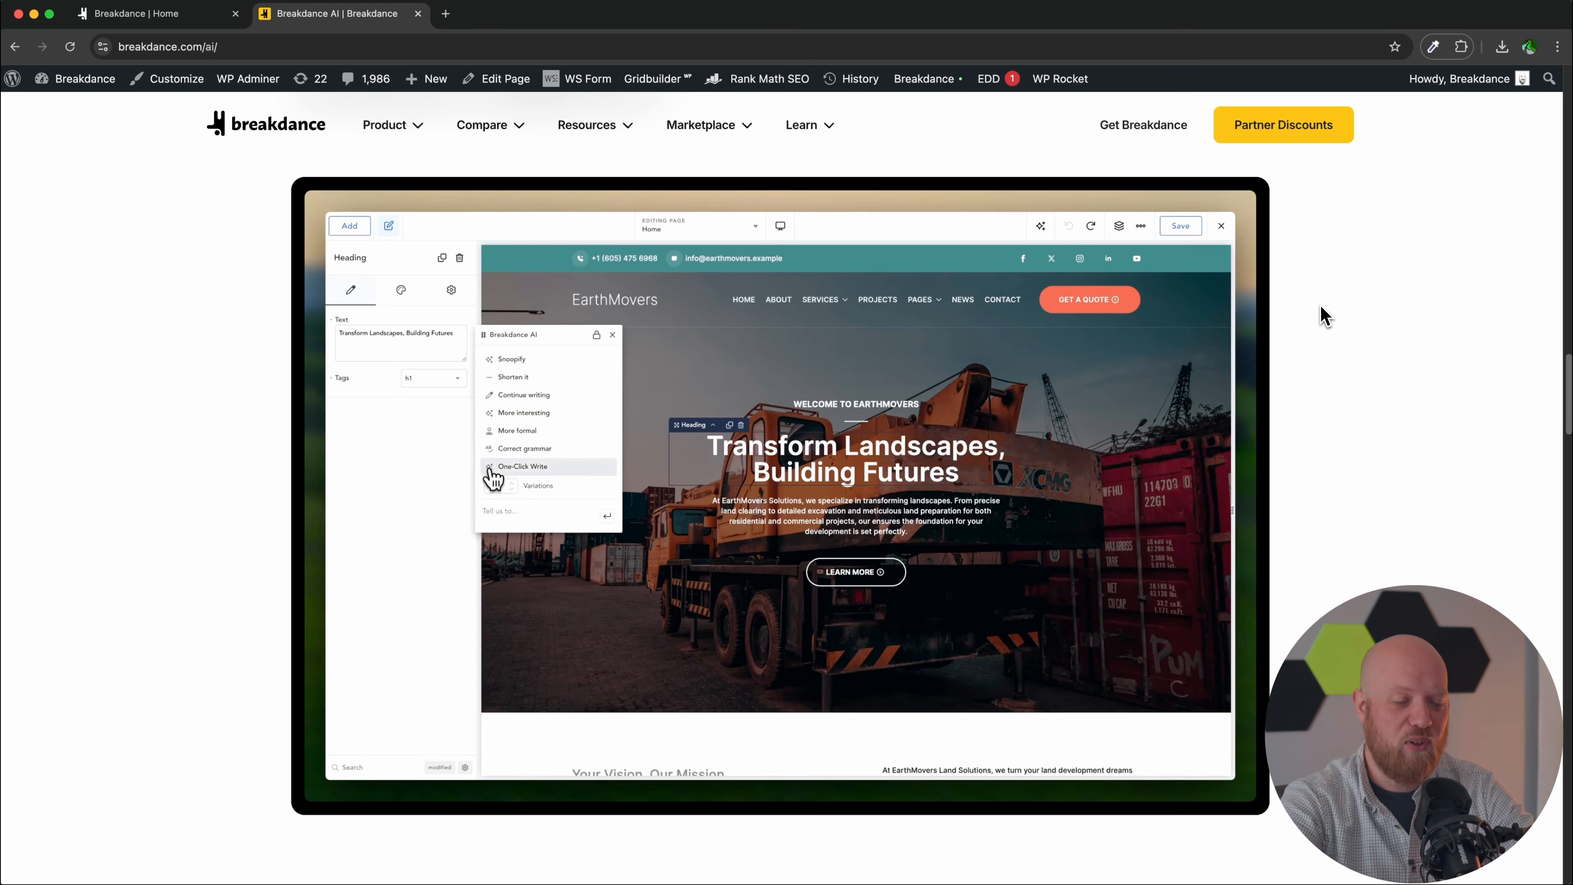
{"action": "scroll", "coordinate": [1324, 315], "scroll_direction": "down", "scroll_amount": 1}
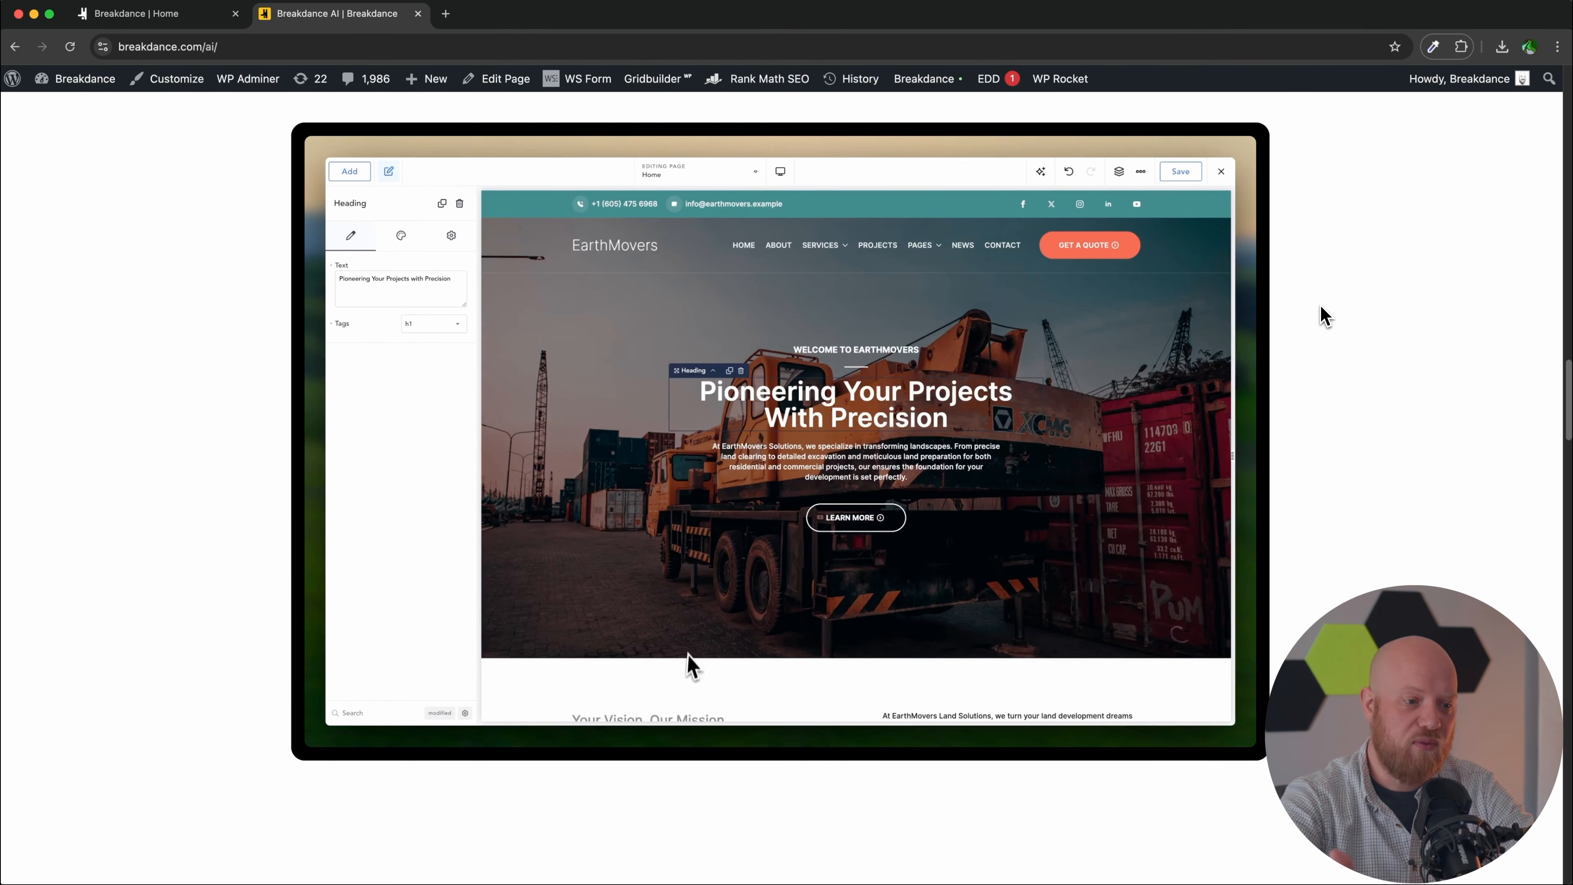
{"action": "left_click", "coordinate": [418, 14]}
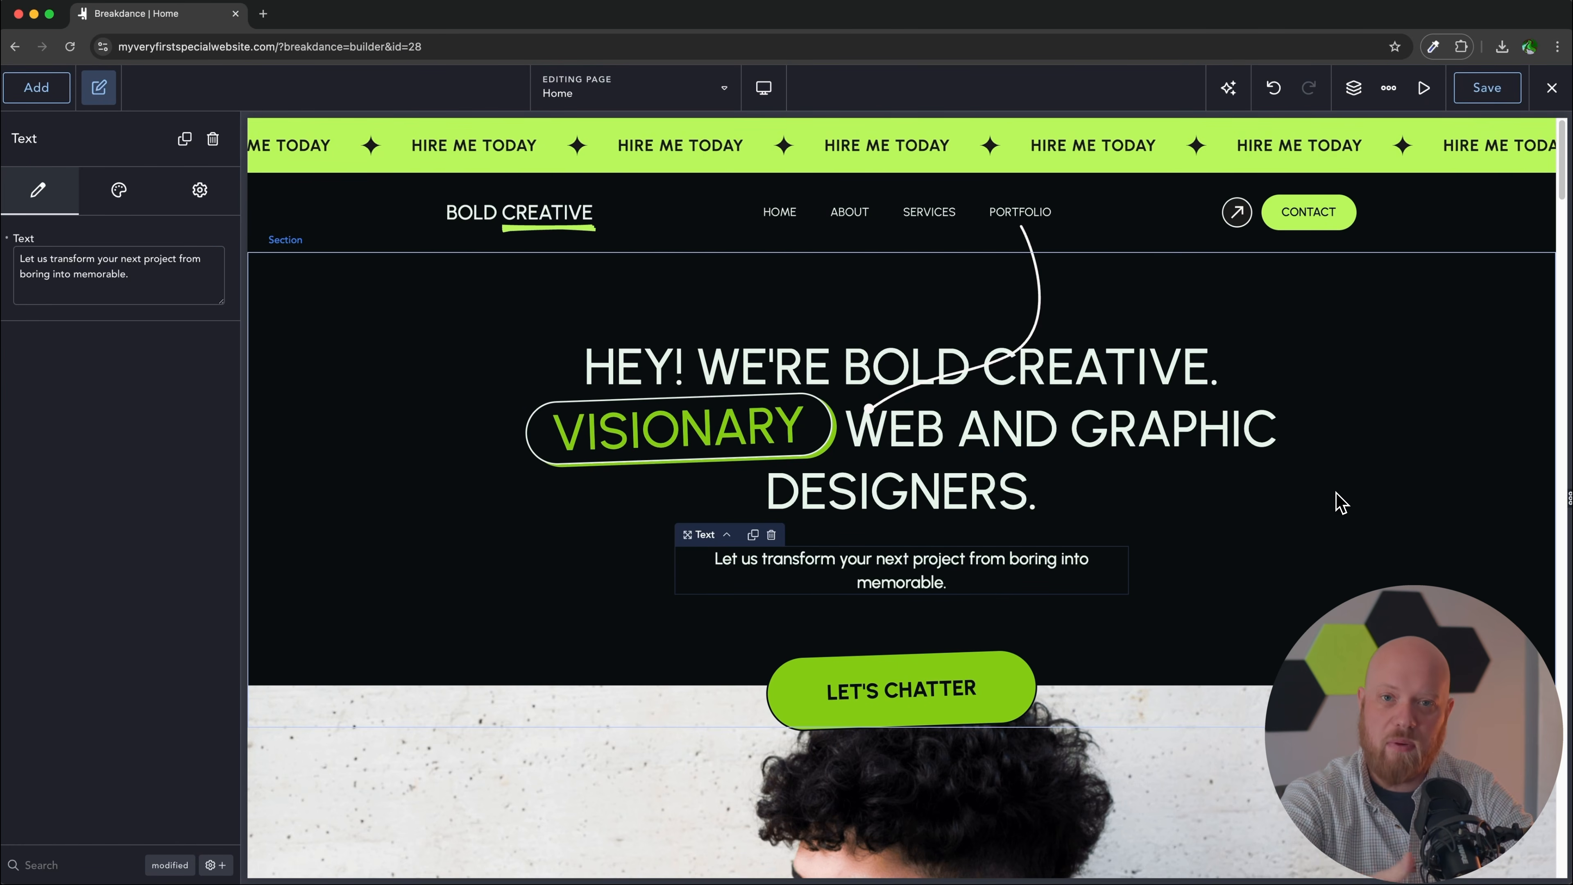
Step: Relabel the hero button "let's work together" and set its link to /contact
{"action": "scroll", "coordinate": [1340, 502], "scroll_direction": "down", "scroll_amount": 4}
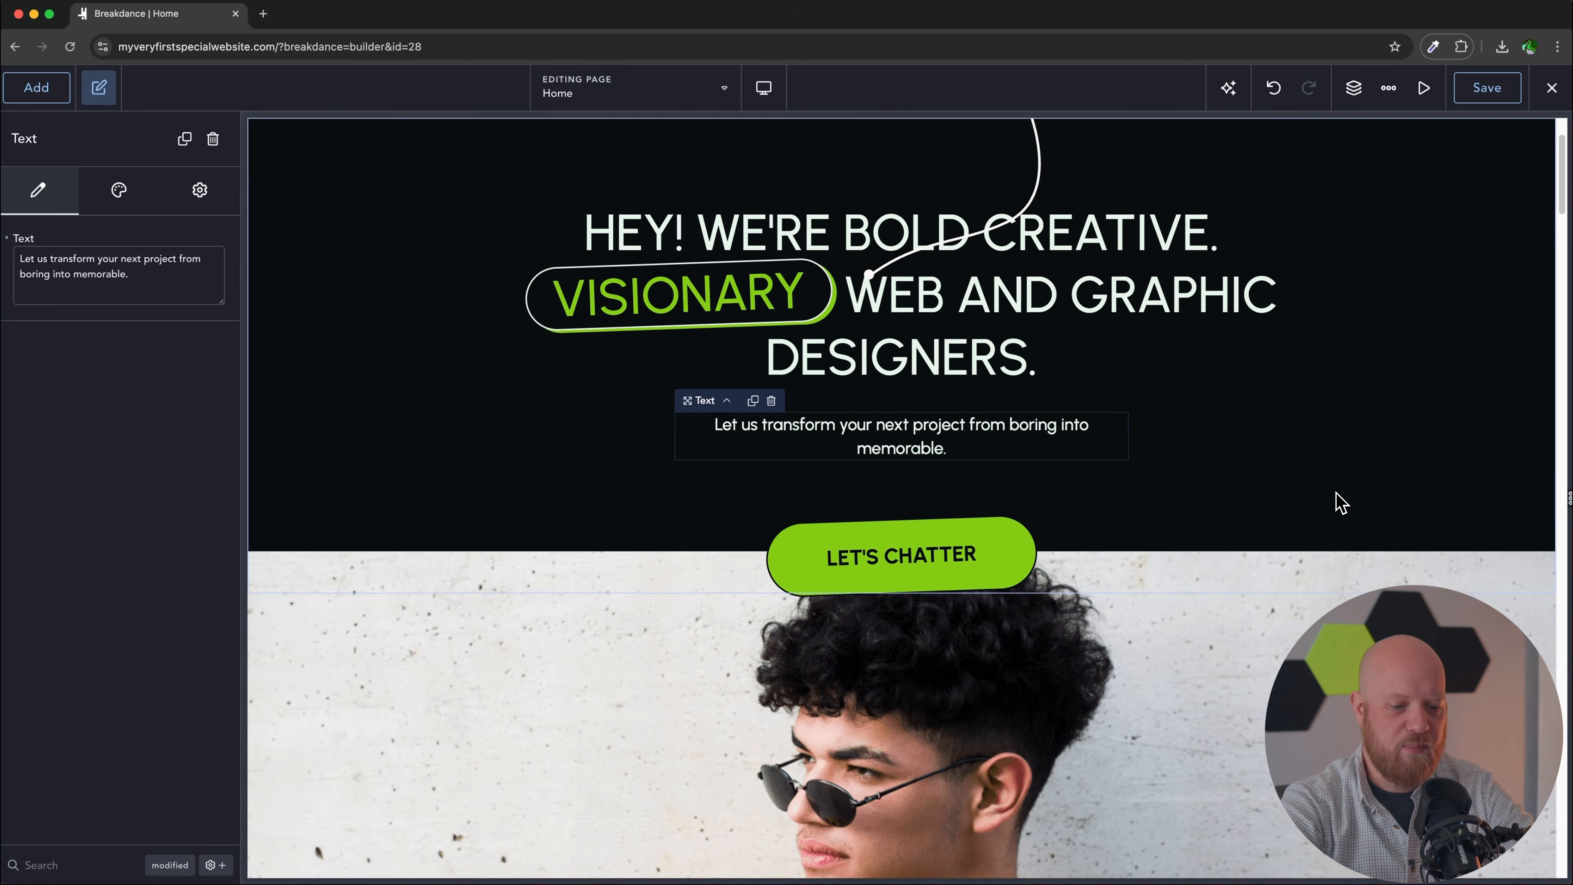
{"action": "left_click", "coordinate": [923, 496]}
{"action": "double_click", "coordinate": [927, 496]}
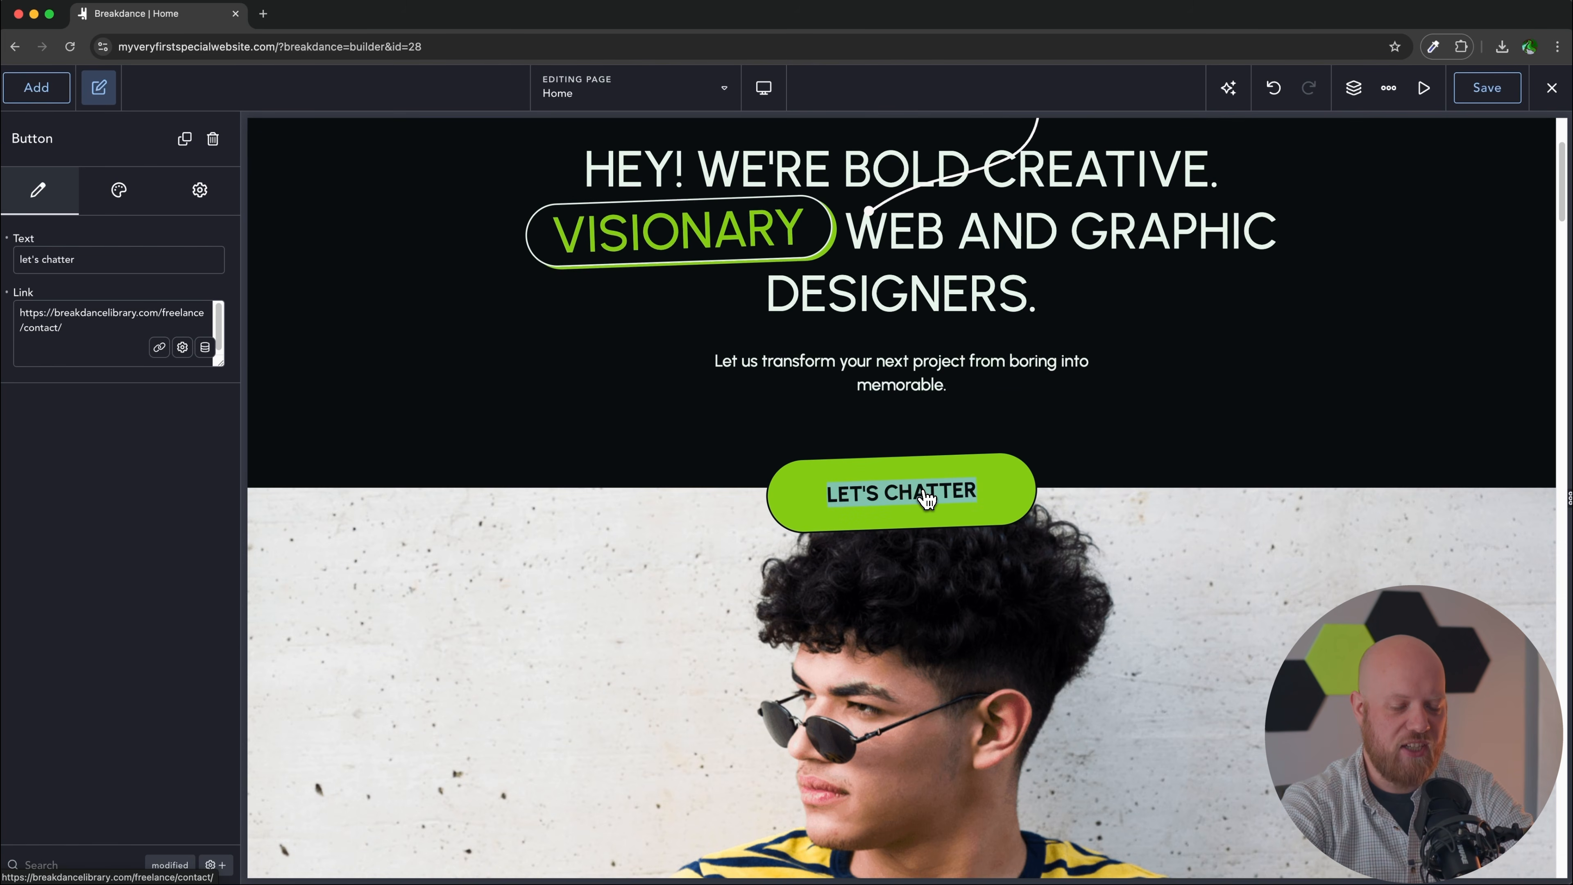
{"action": "type", "text": "let's work together"}
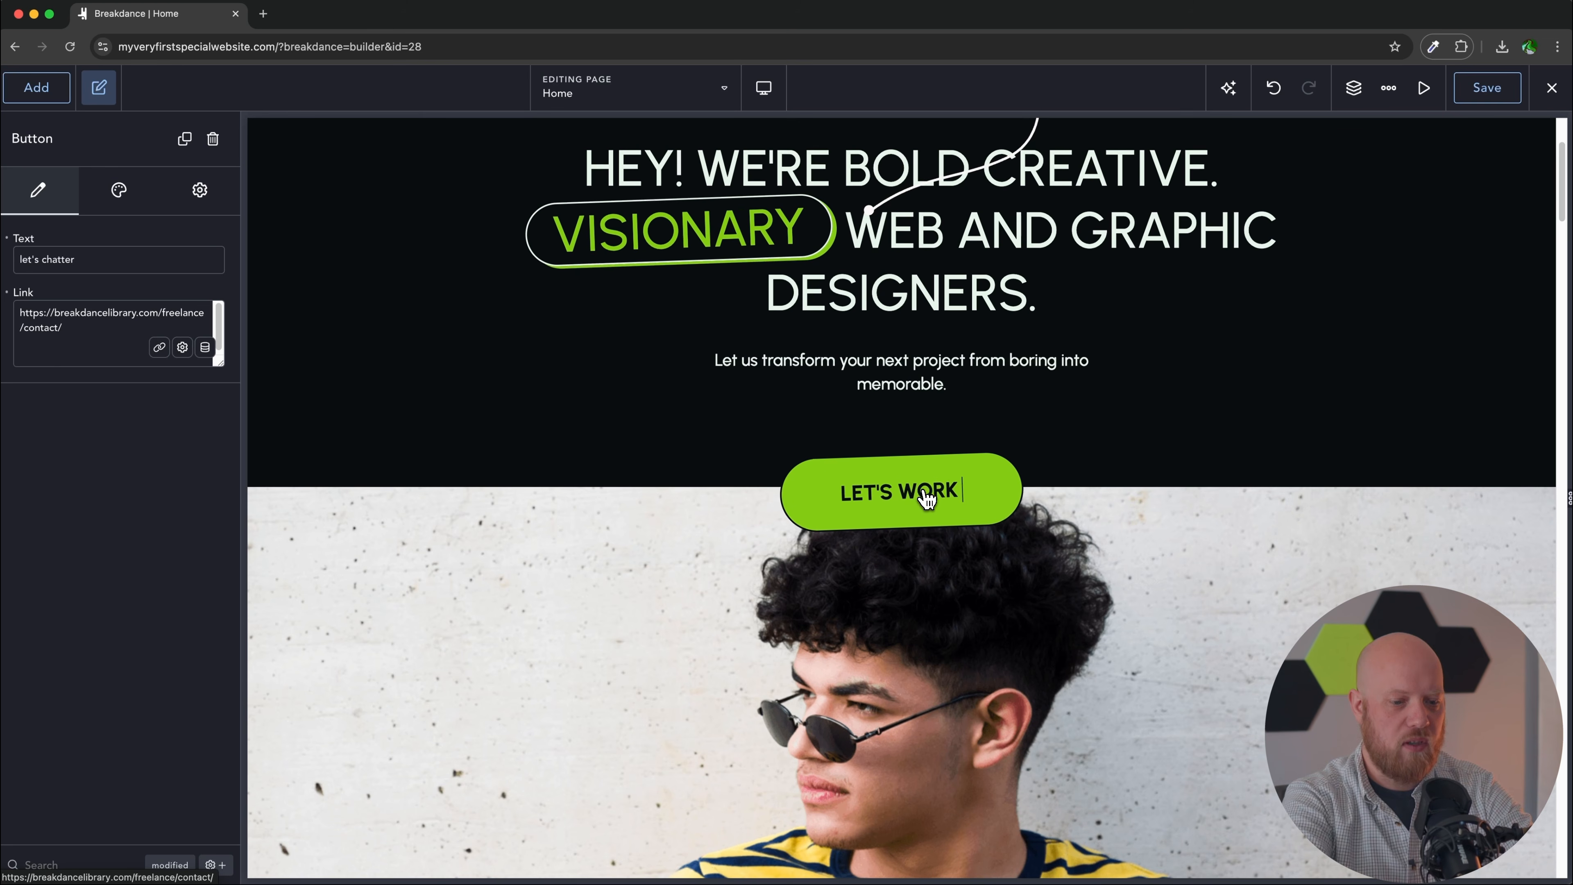
{"action": "triple_click", "coordinate": [94, 320]}
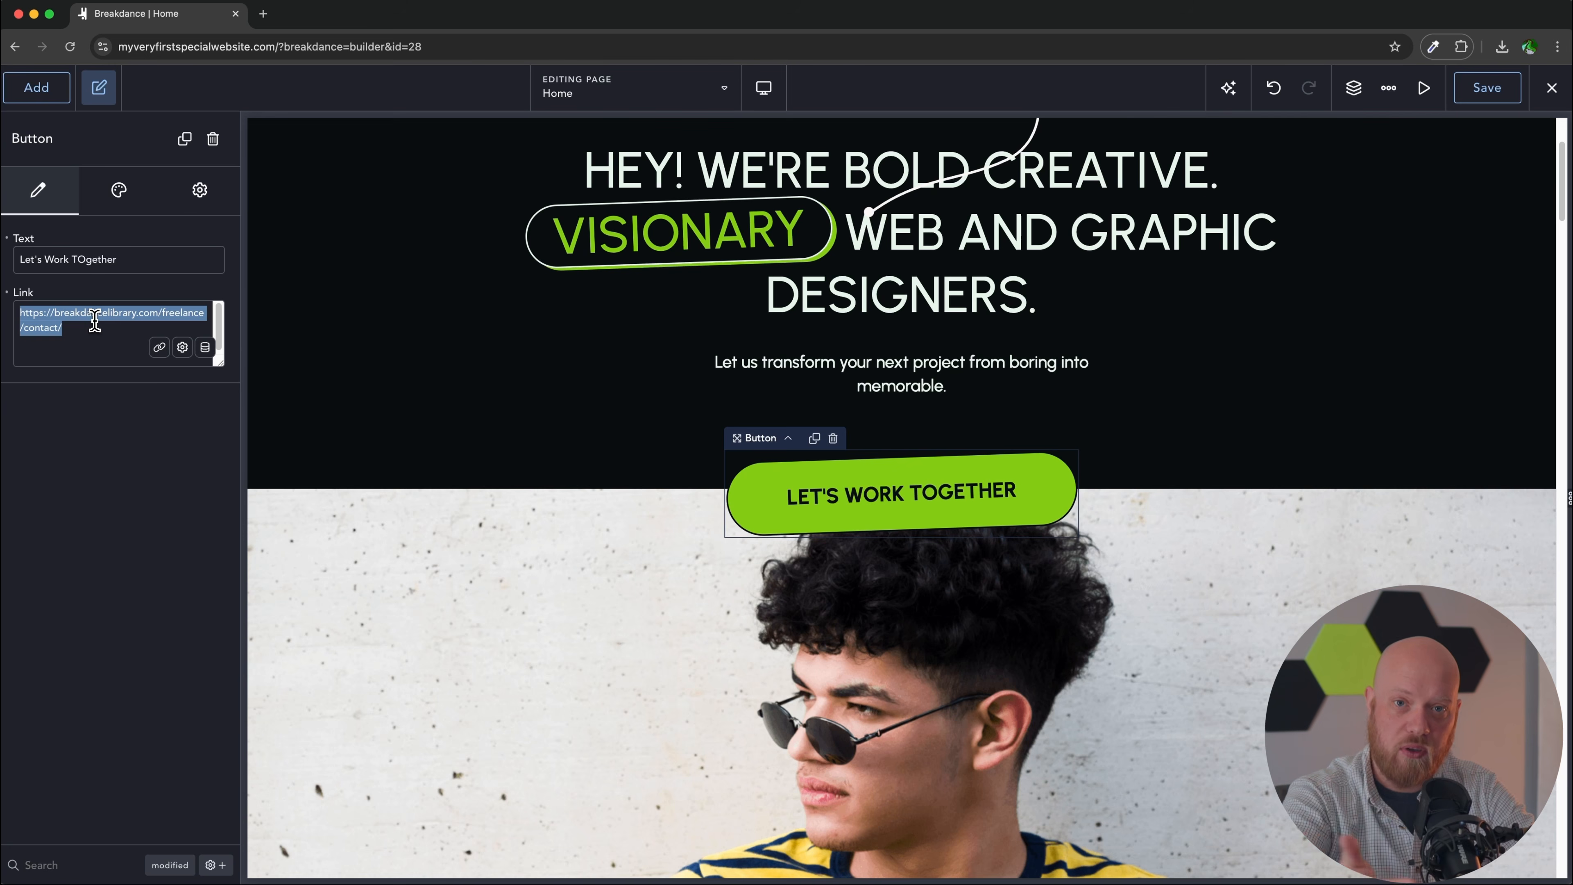
{"action": "type", "text": "/contact"}
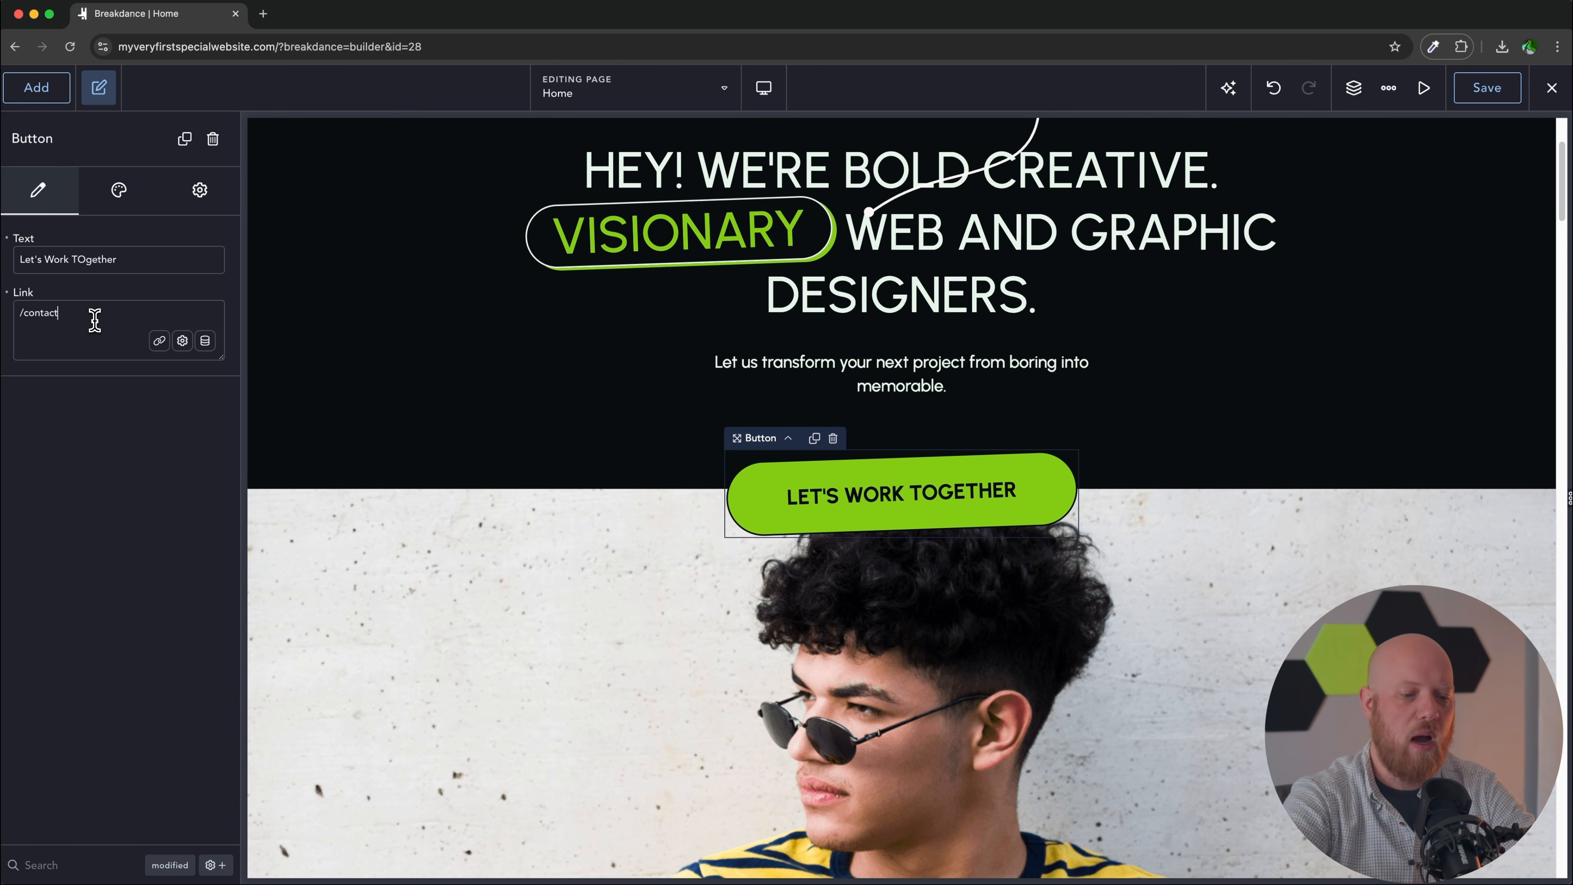
Step: Select the man's portrait photo further down the page
{"action": "scroll", "coordinate": [397, 274], "scroll_direction": "down", "scroll_amount": 6}
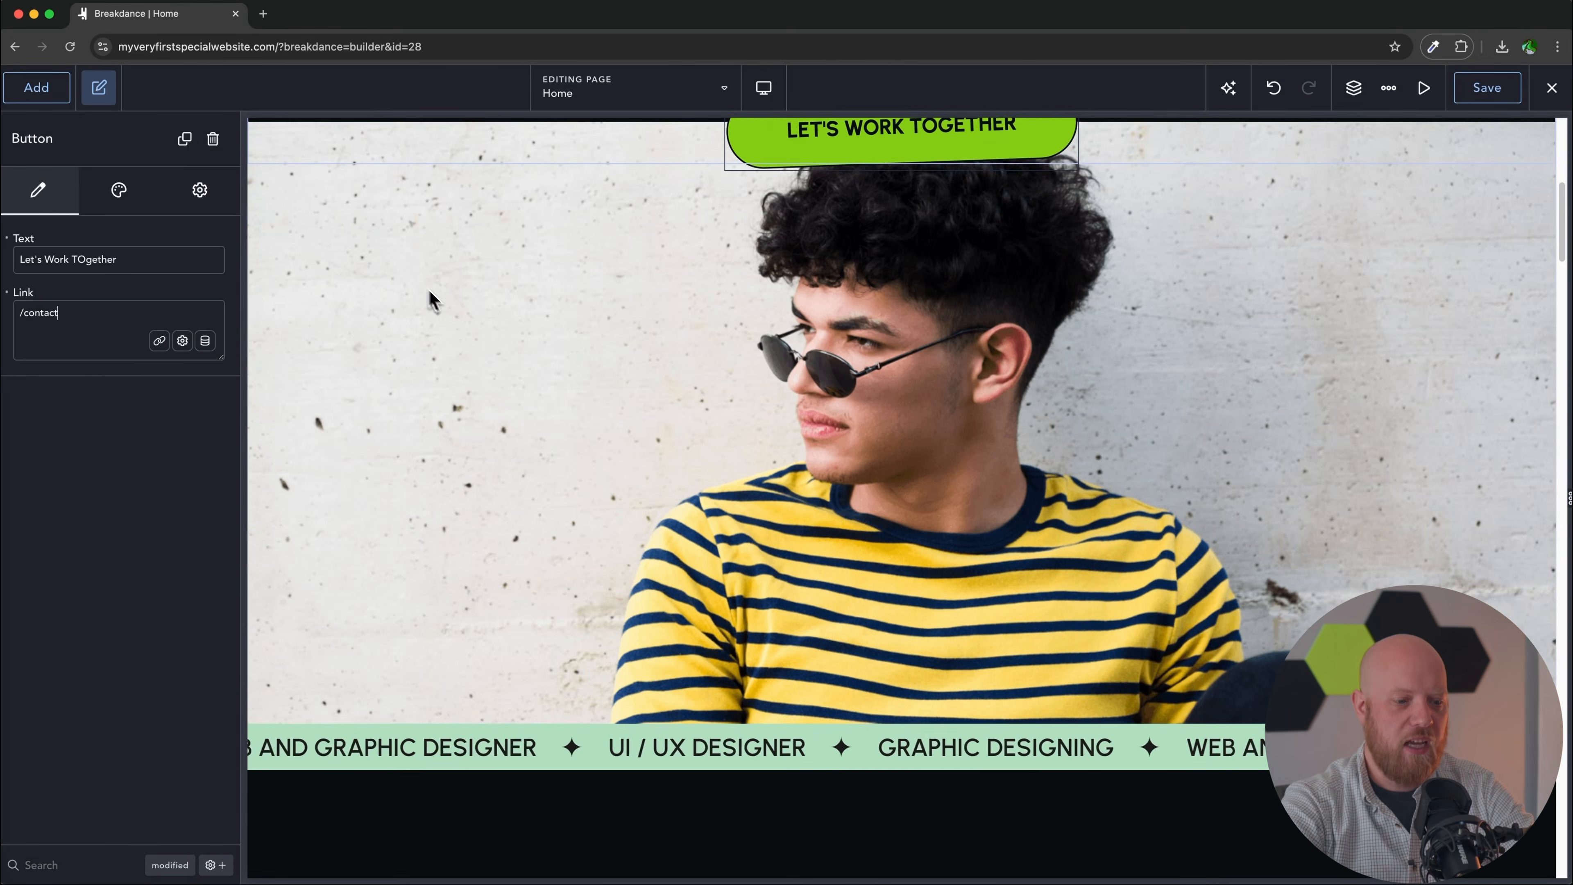
{"action": "left_click", "coordinate": [445, 304]}
{"action": "scroll", "coordinate": [449, 312], "scroll_direction": "up", "scroll_amount": 2}
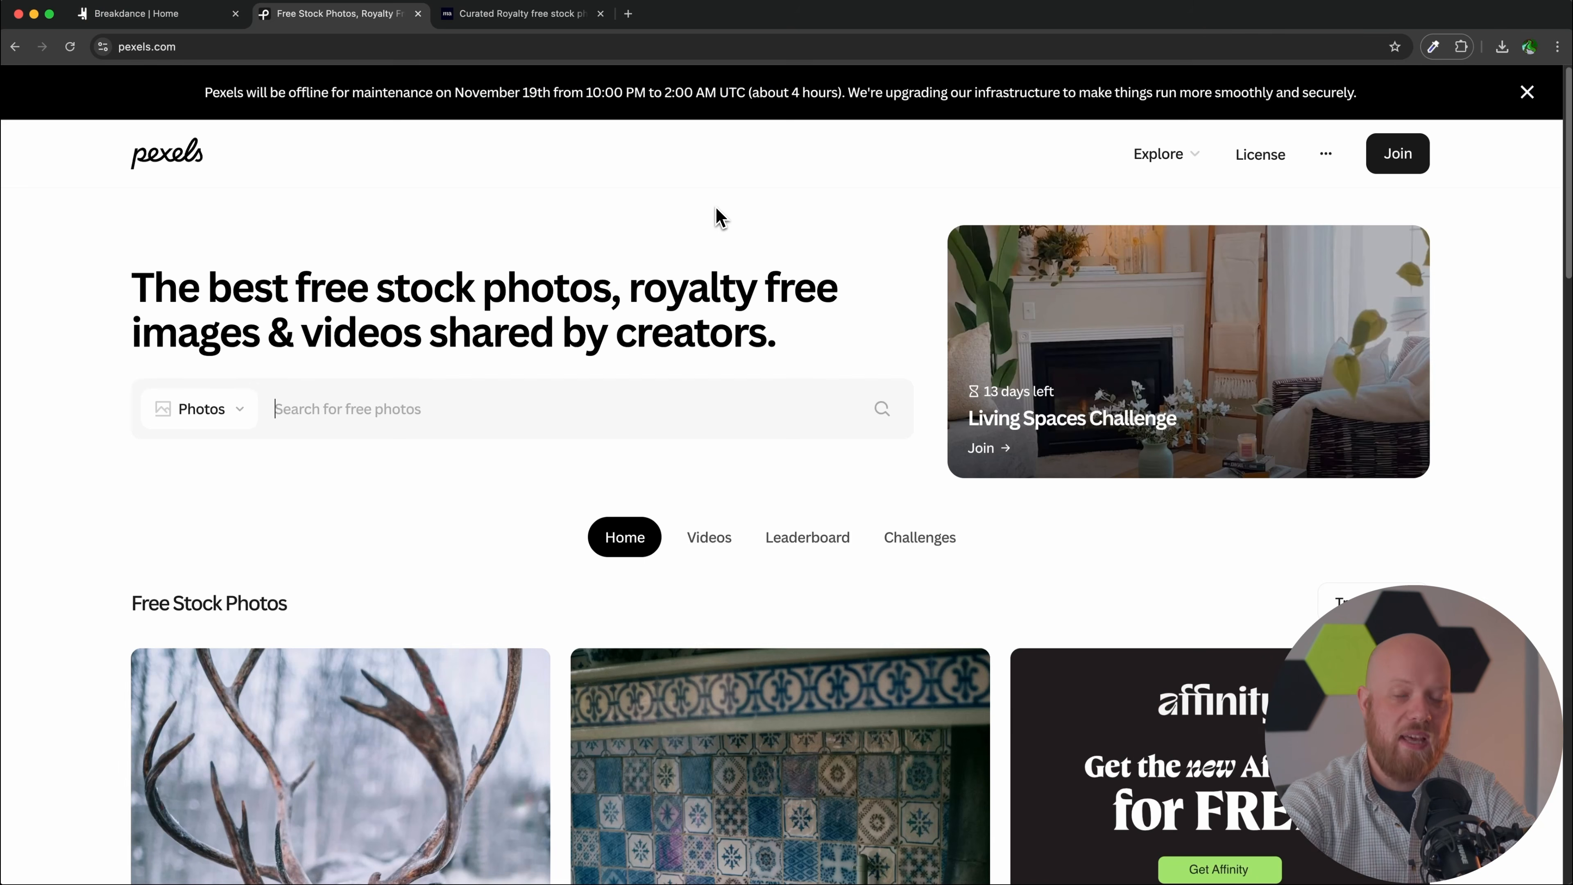
Step: Browse the photos on the Pexels homepage
{"action": "scroll", "coordinate": [719, 217], "scroll_direction": "down", "scroll_amount": 5}
{"action": "scroll", "coordinate": [715, 205], "scroll_direction": "down", "scroll_amount": 20}
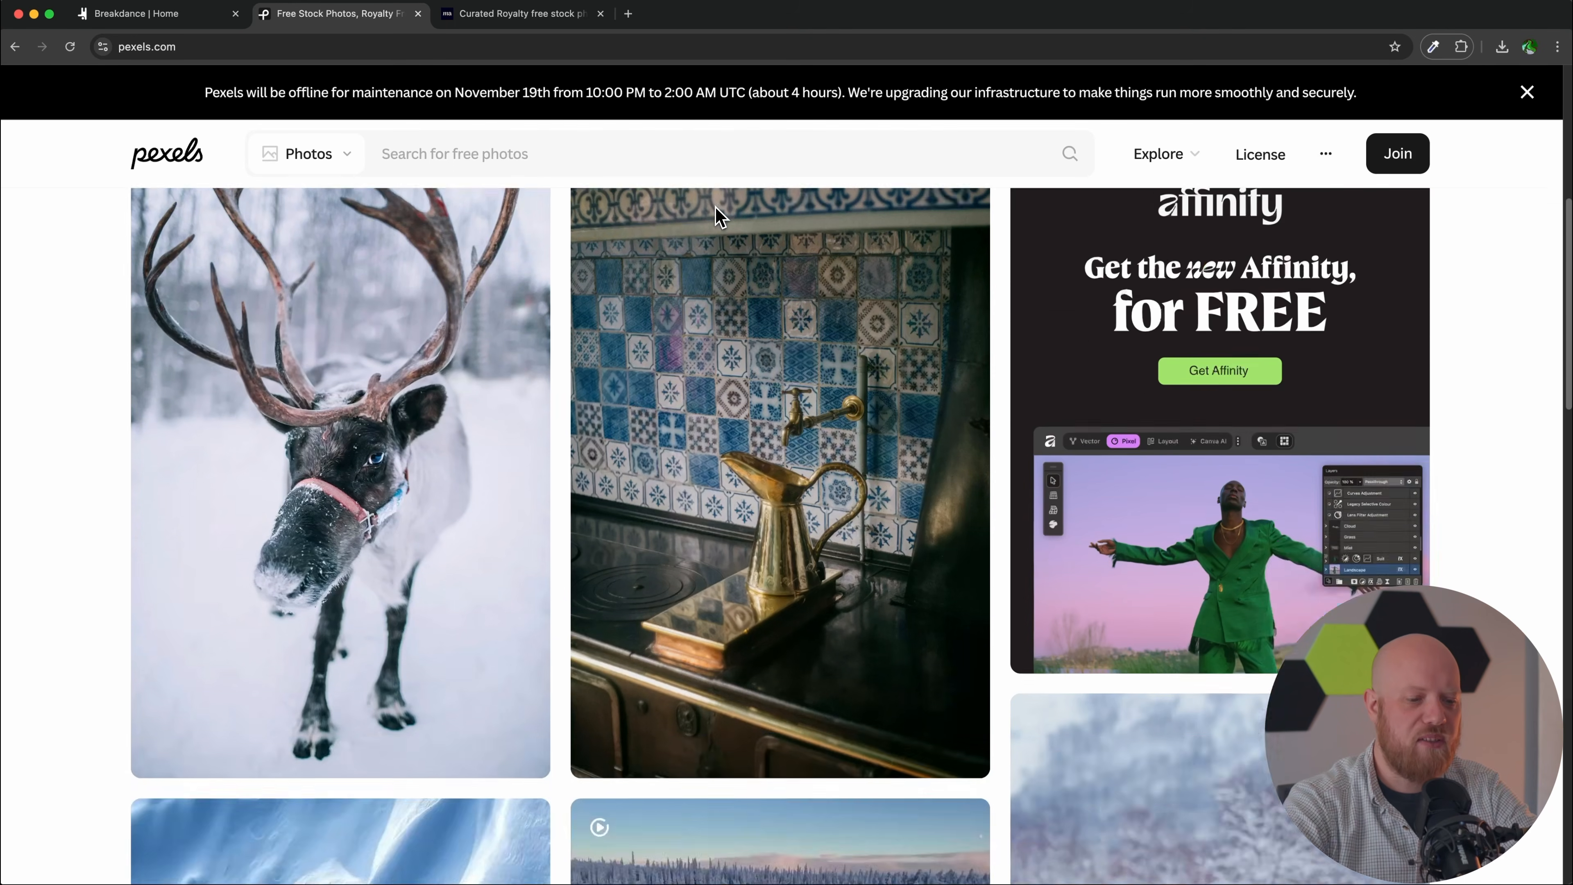
{"action": "scroll", "coordinate": [716, 209], "scroll_direction": "down", "scroll_amount": 4}
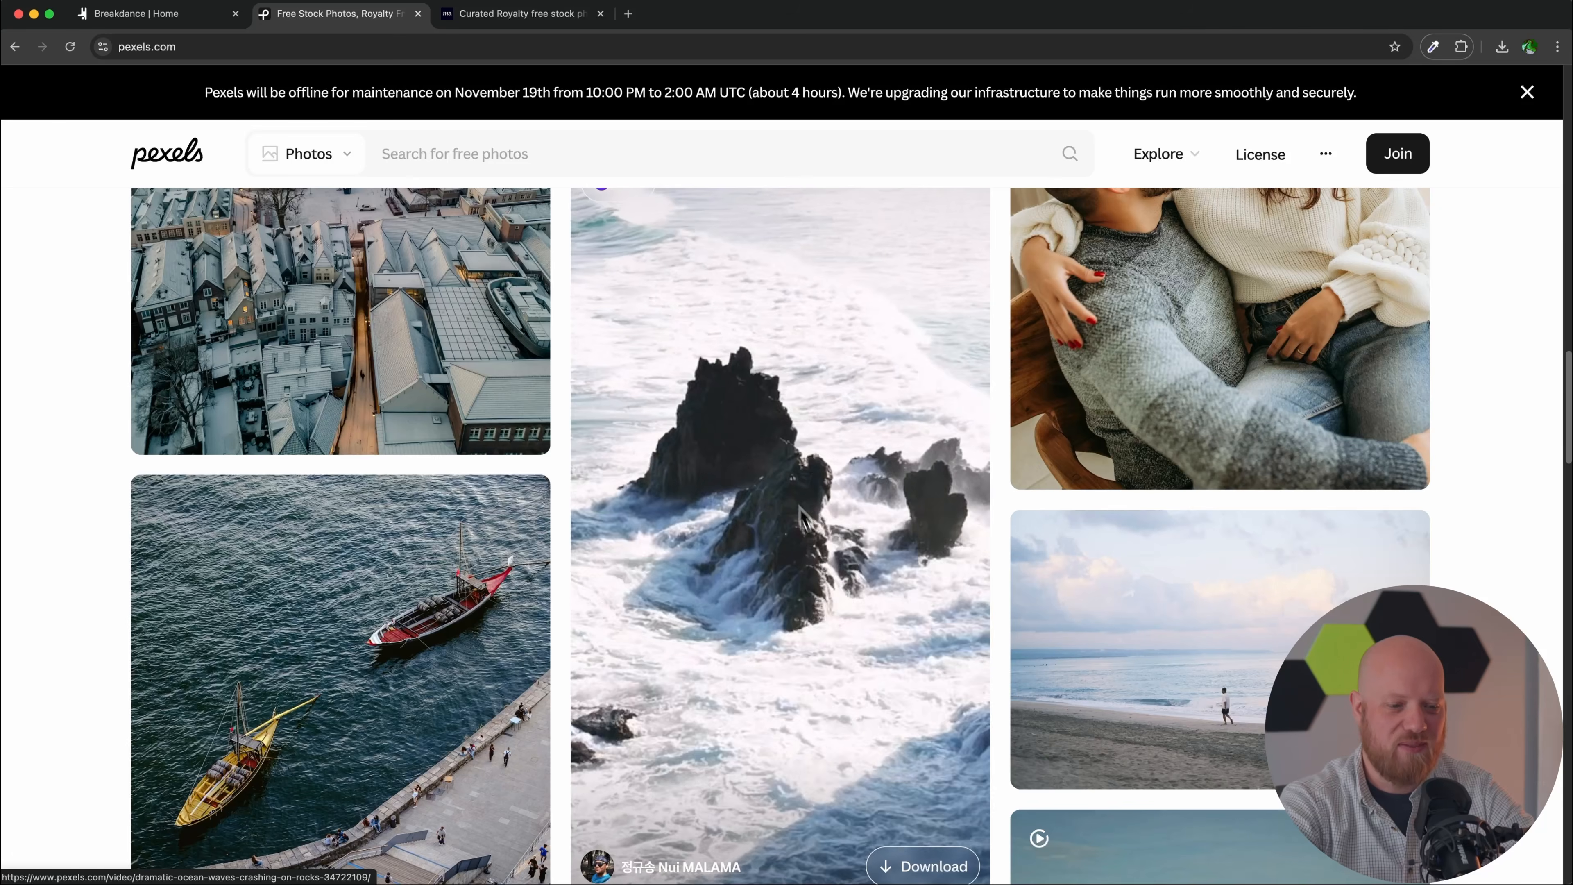
{"action": "scroll", "coordinate": [826, 539], "scroll_direction": "down", "scroll_amount": 10}
{"action": "scroll", "coordinate": [829, 549], "scroll_direction": "up", "scroll_amount": 3}
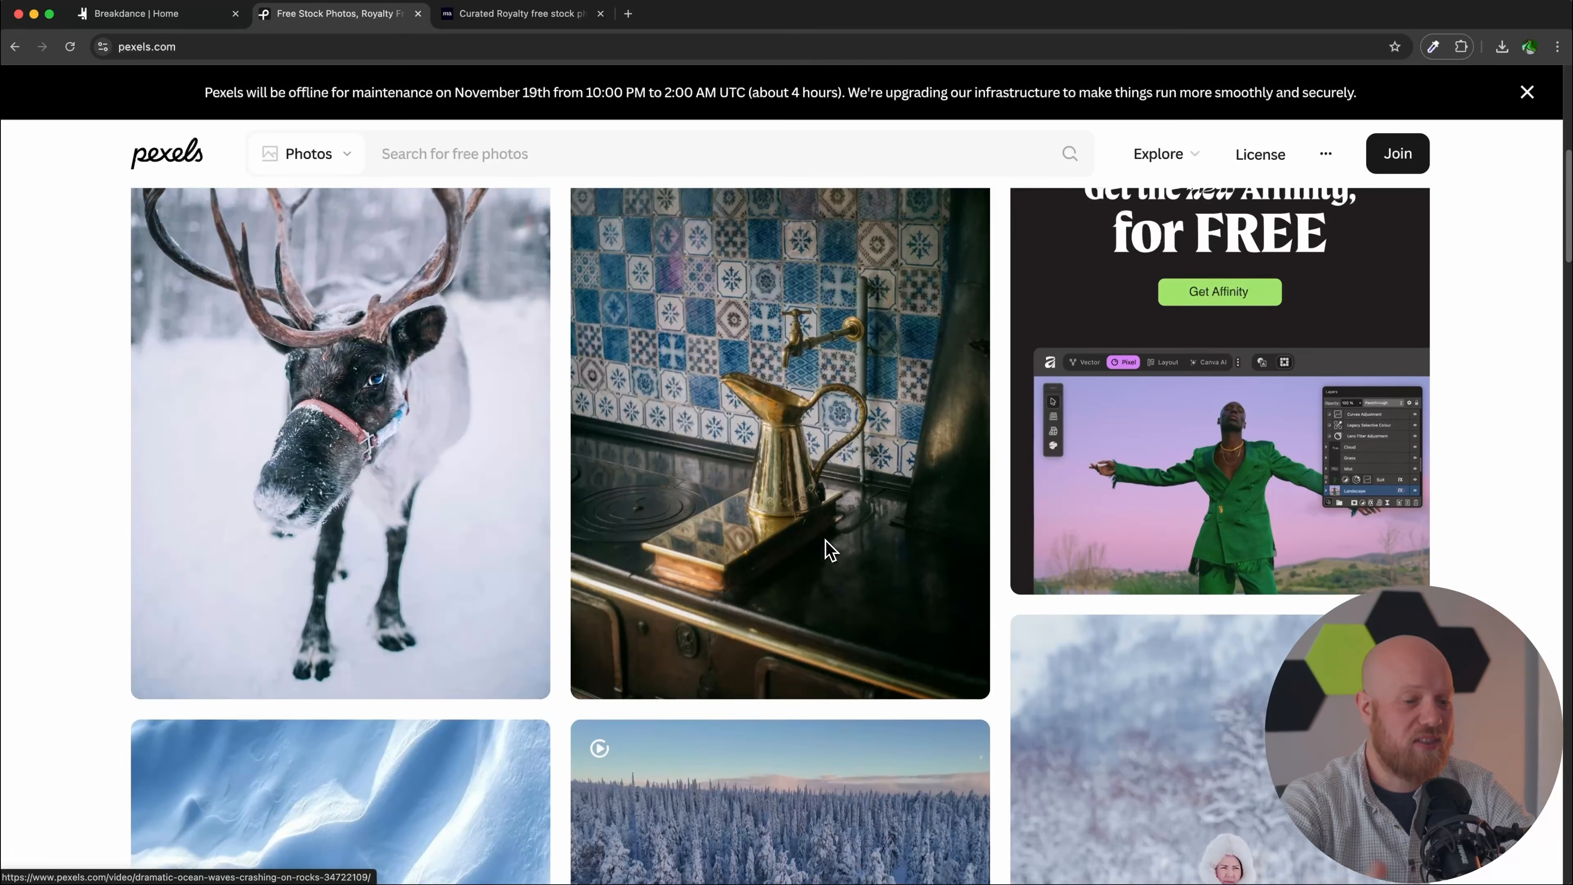
{"action": "scroll", "coordinate": [829, 548], "scroll_direction": "up", "scroll_amount": 10}
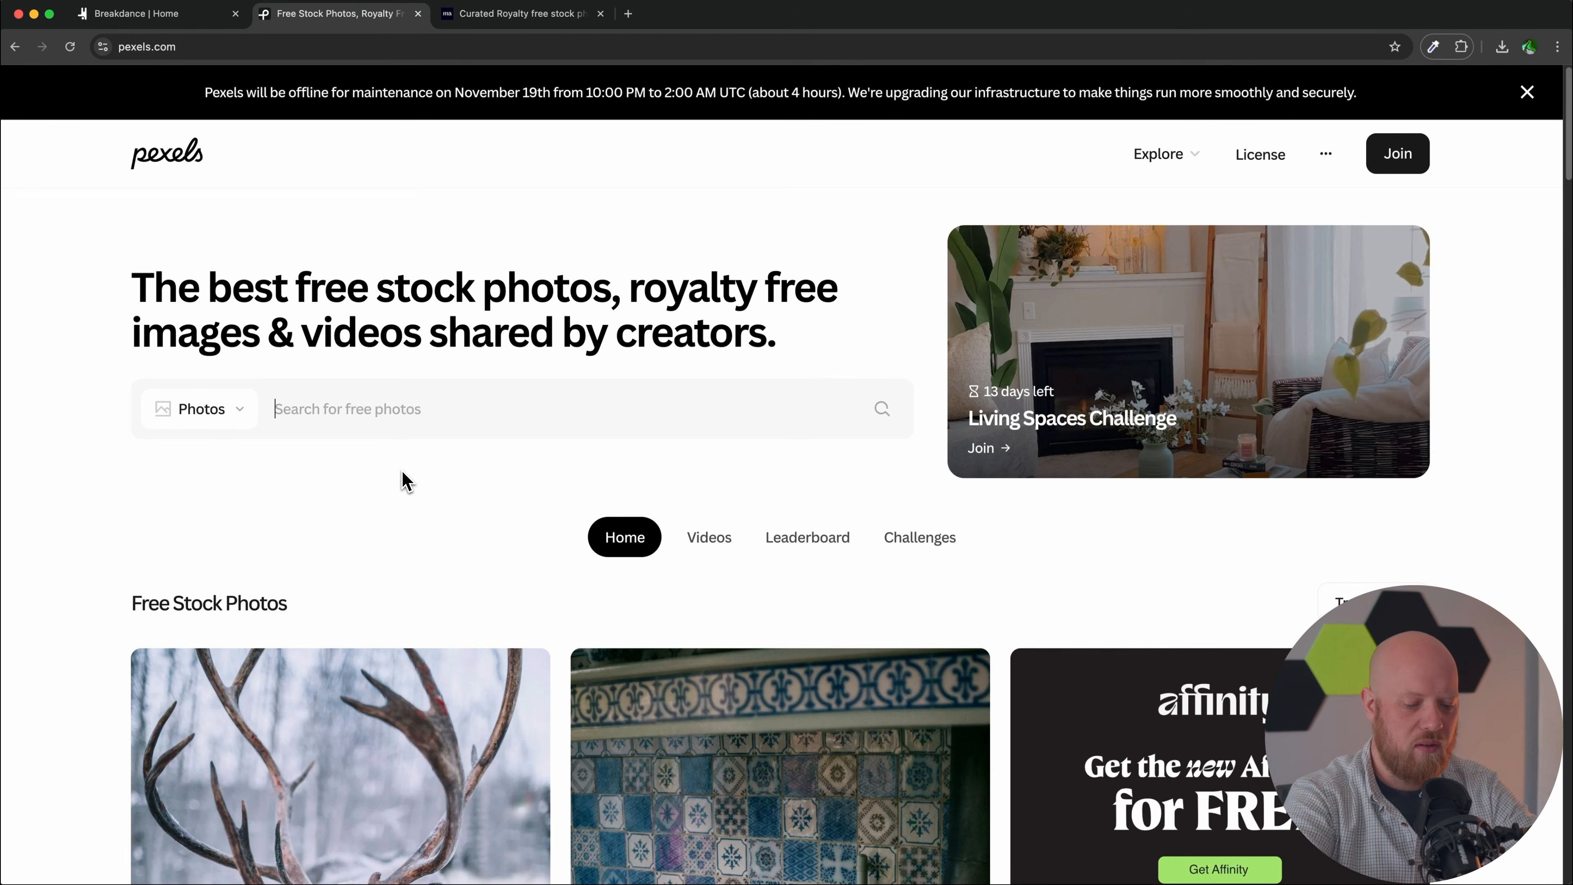
Step: Search Pexels for 'professional' photos and look through the results
{"action": "type", "text": "professional"}
{"action": "key", "text": "Return"}
{"action": "scroll", "coordinate": [402, 470], "scroll_direction": "down", "scroll_amount": 5}
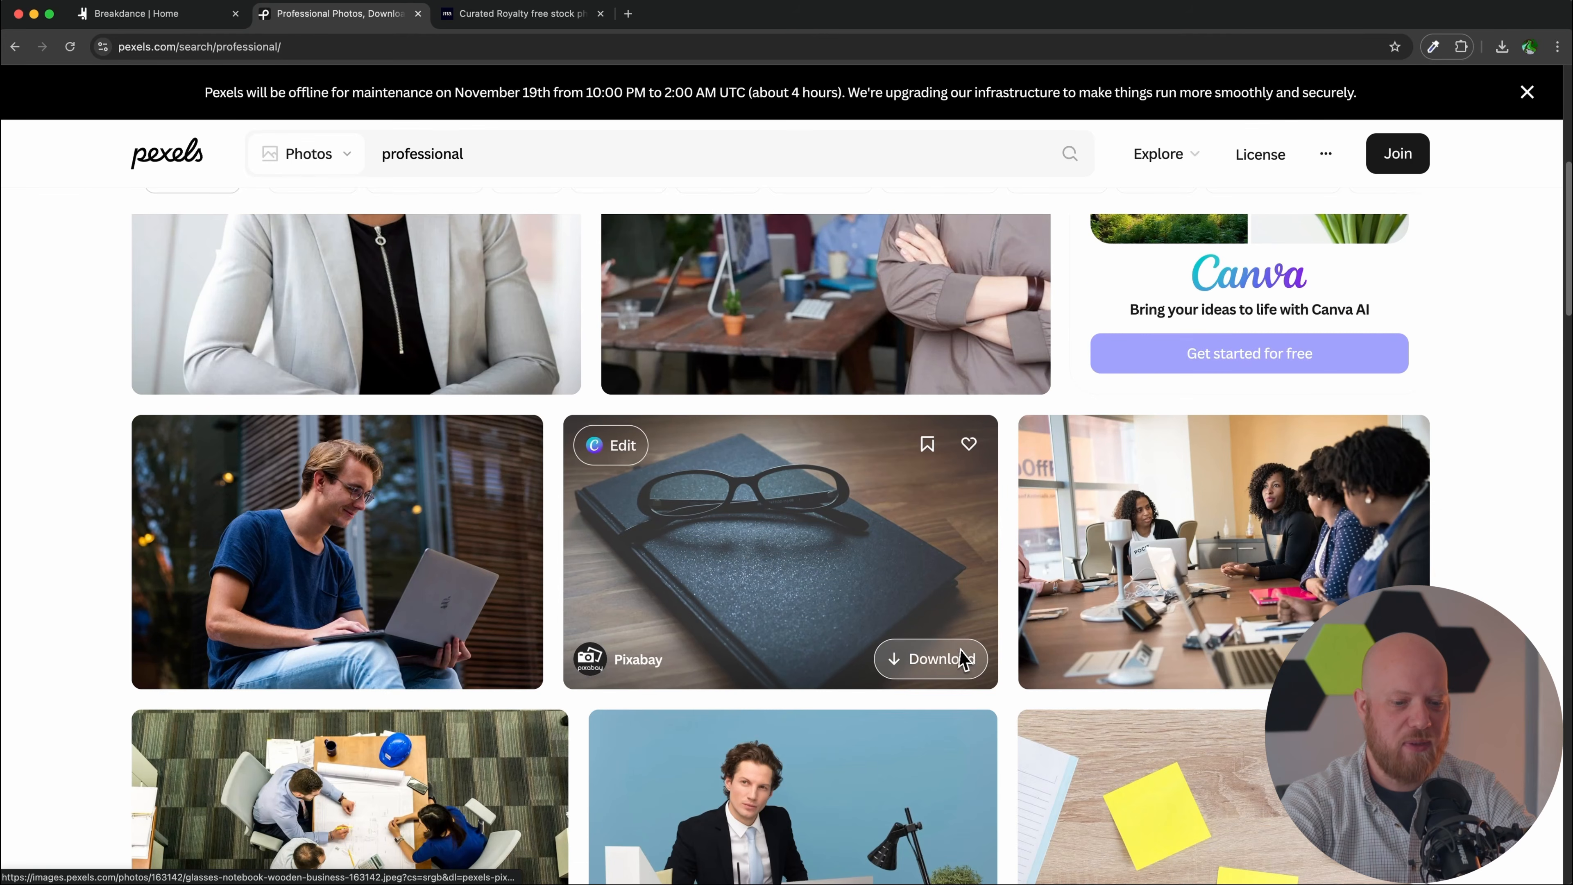
{"action": "scroll", "coordinate": [958, 658], "scroll_direction": "down", "scroll_amount": 6}
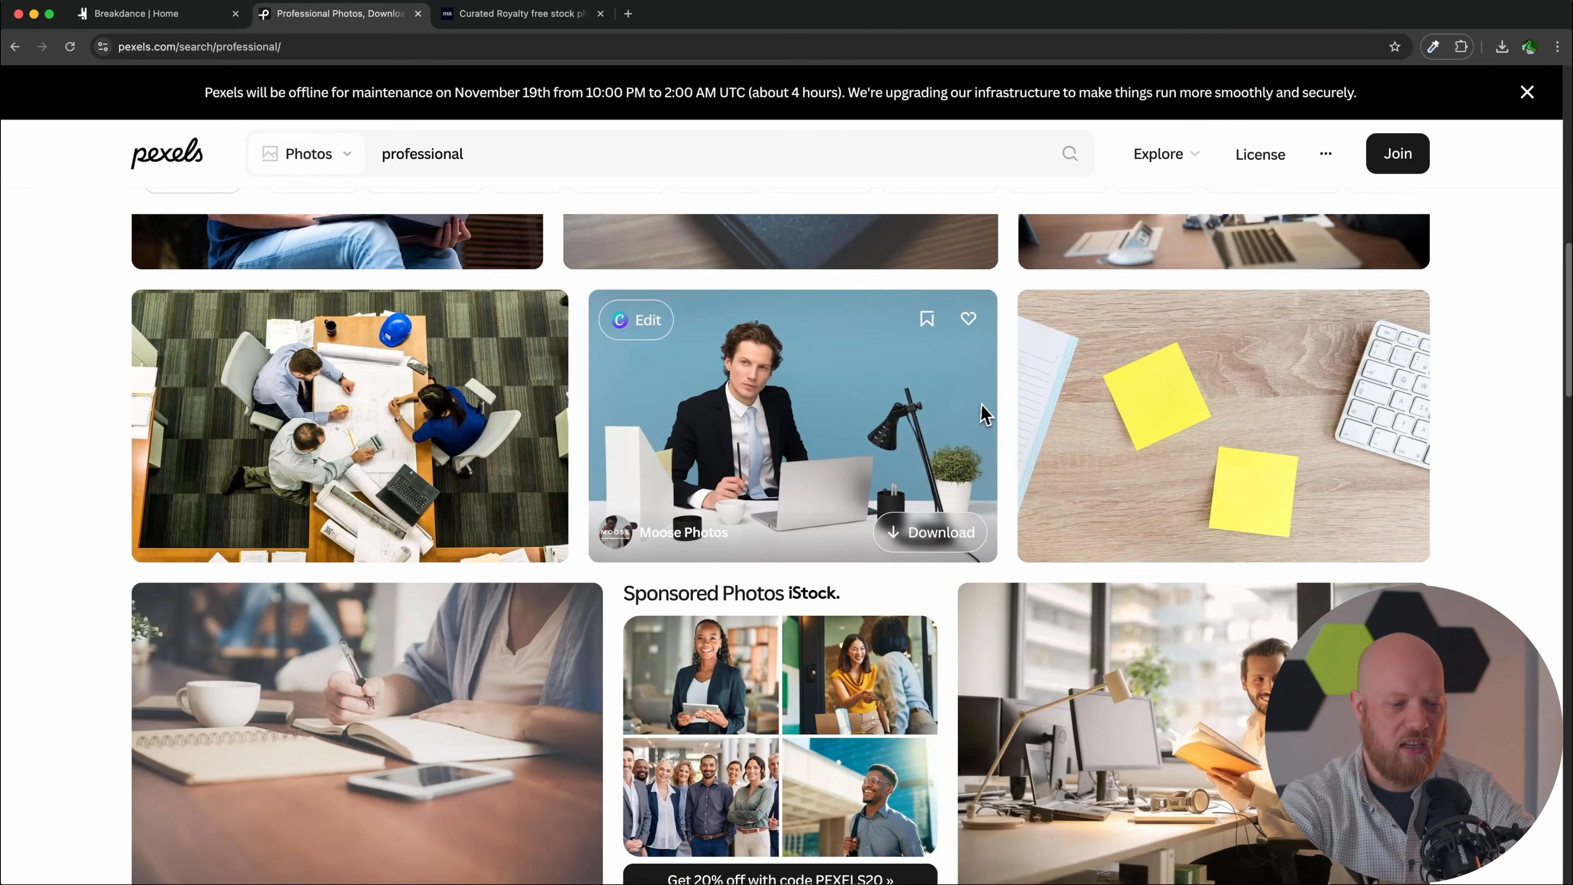
{"action": "scroll", "coordinate": [985, 412], "scroll_direction": "up", "scroll_amount": 12}
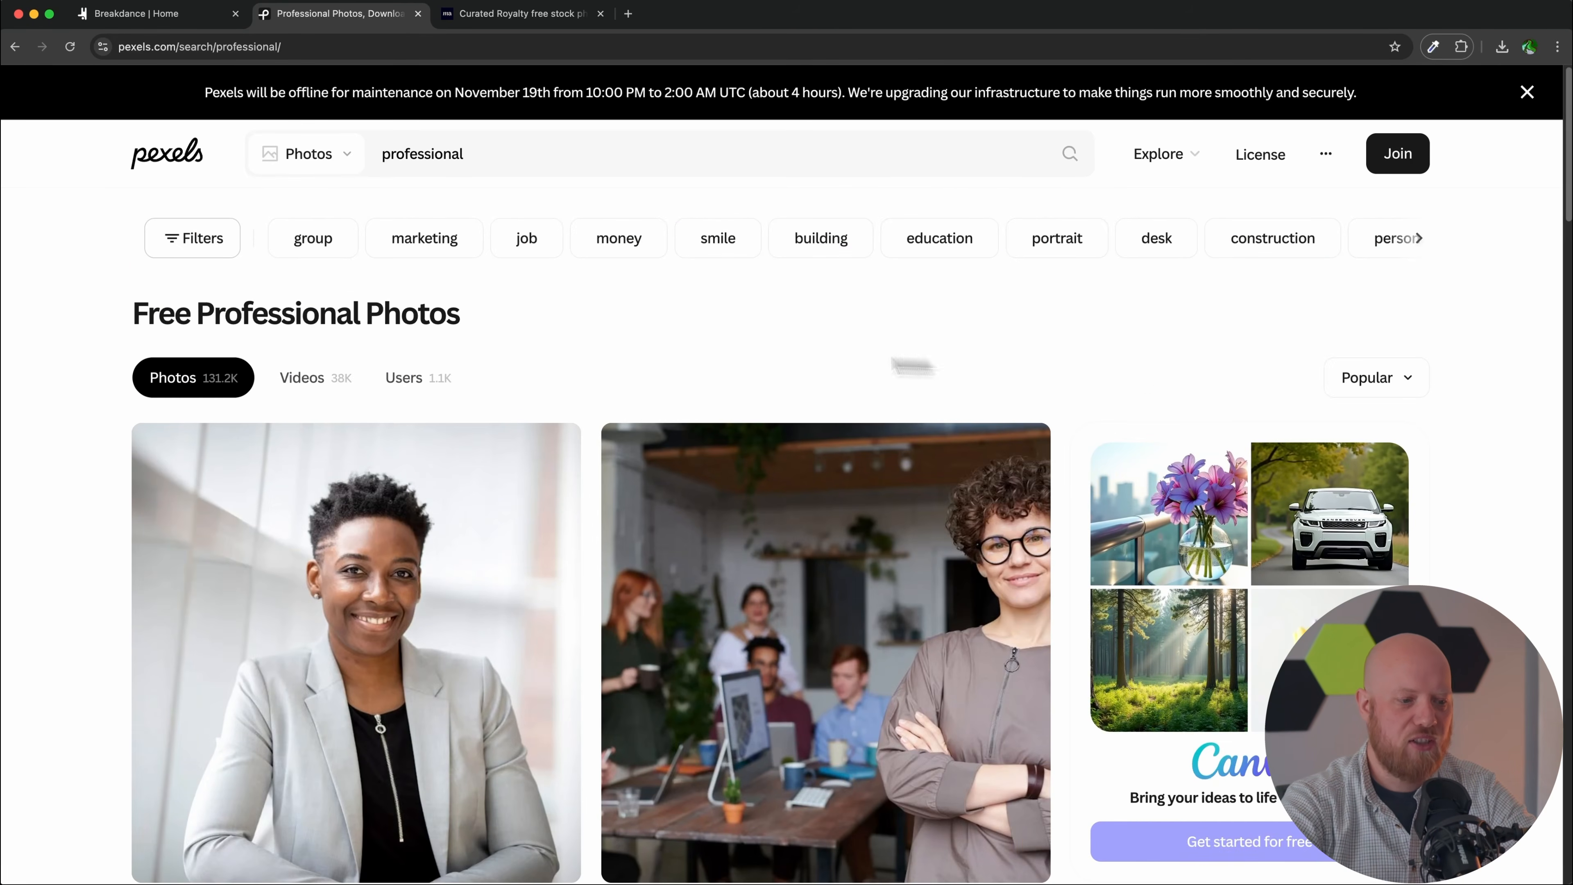
Step: Filter the results to horizontal photos, then move on to the Motion Array stock photos page
{"action": "left_click", "coordinate": [218, 242]}
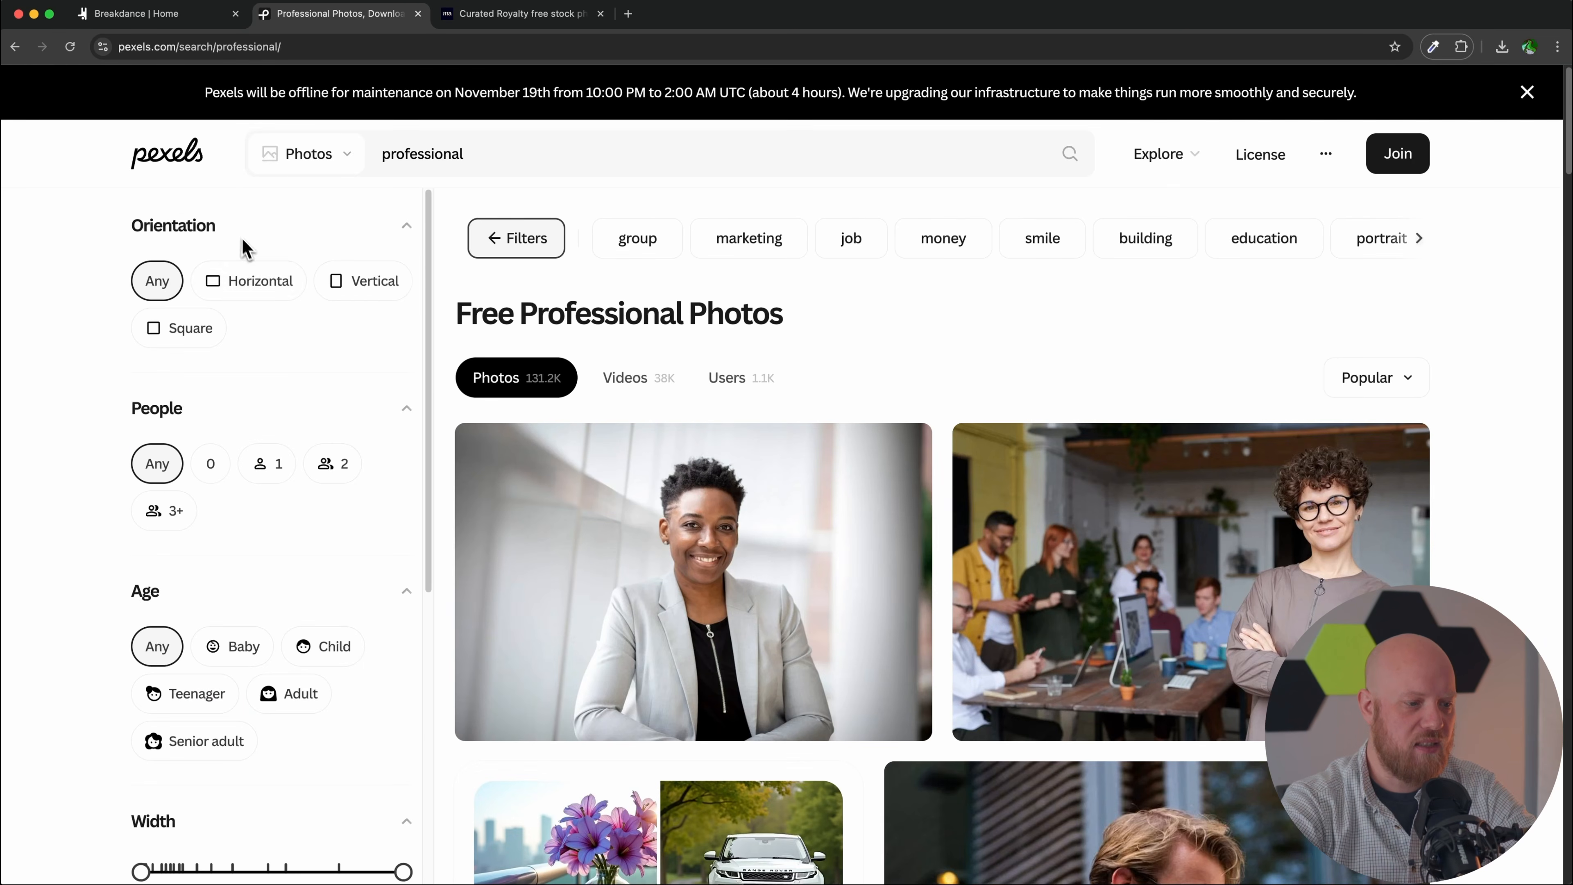
{"action": "left_click", "coordinate": [268, 292]}
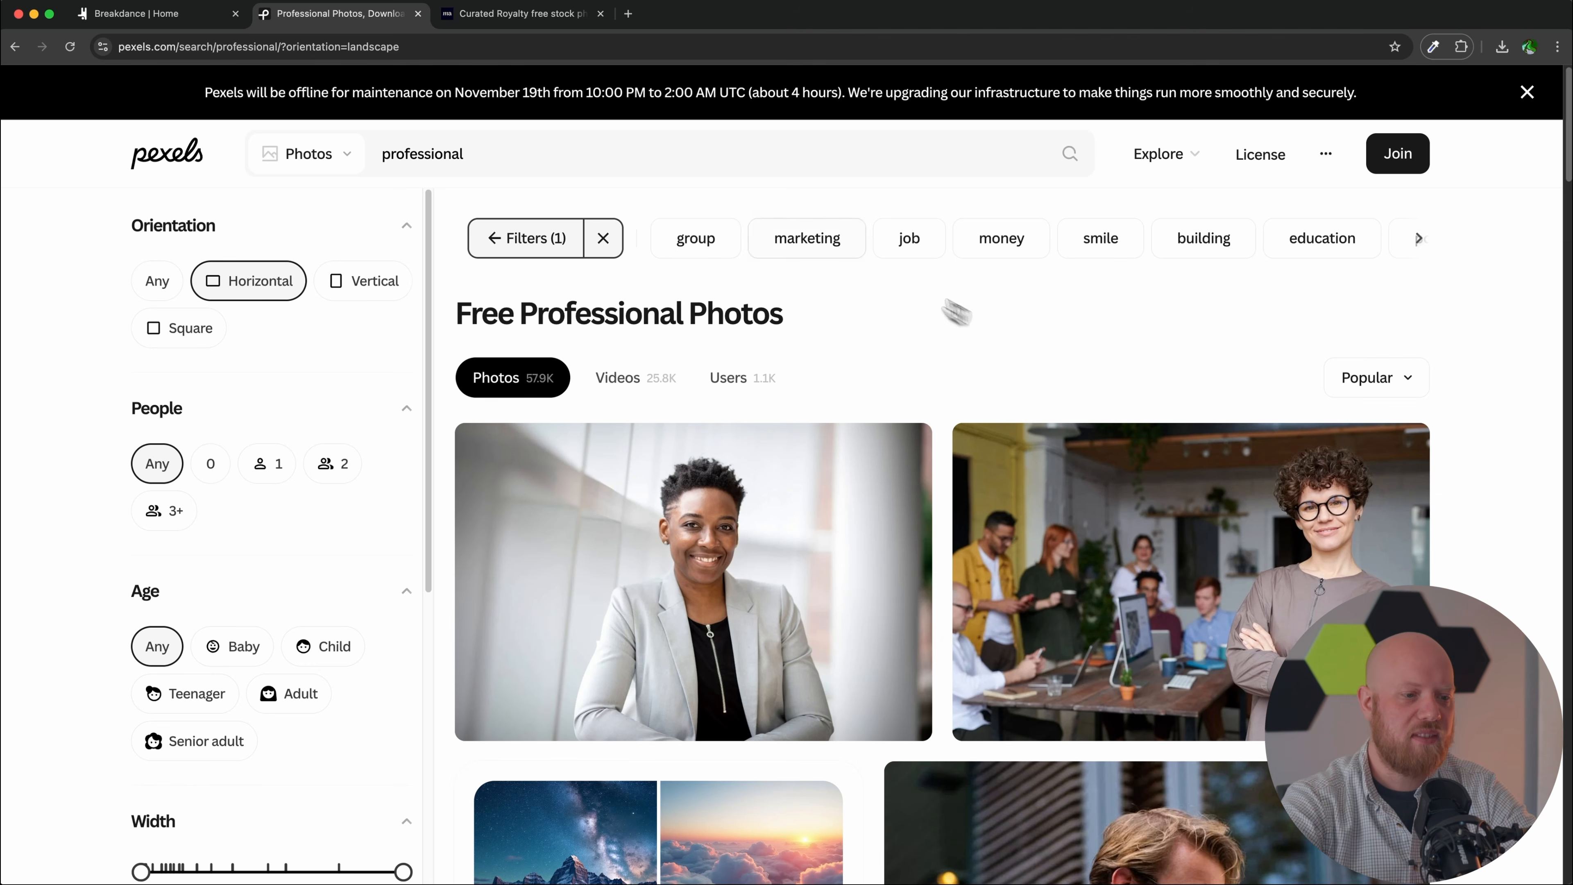
{"action": "left_click", "coordinate": [525, 15]}
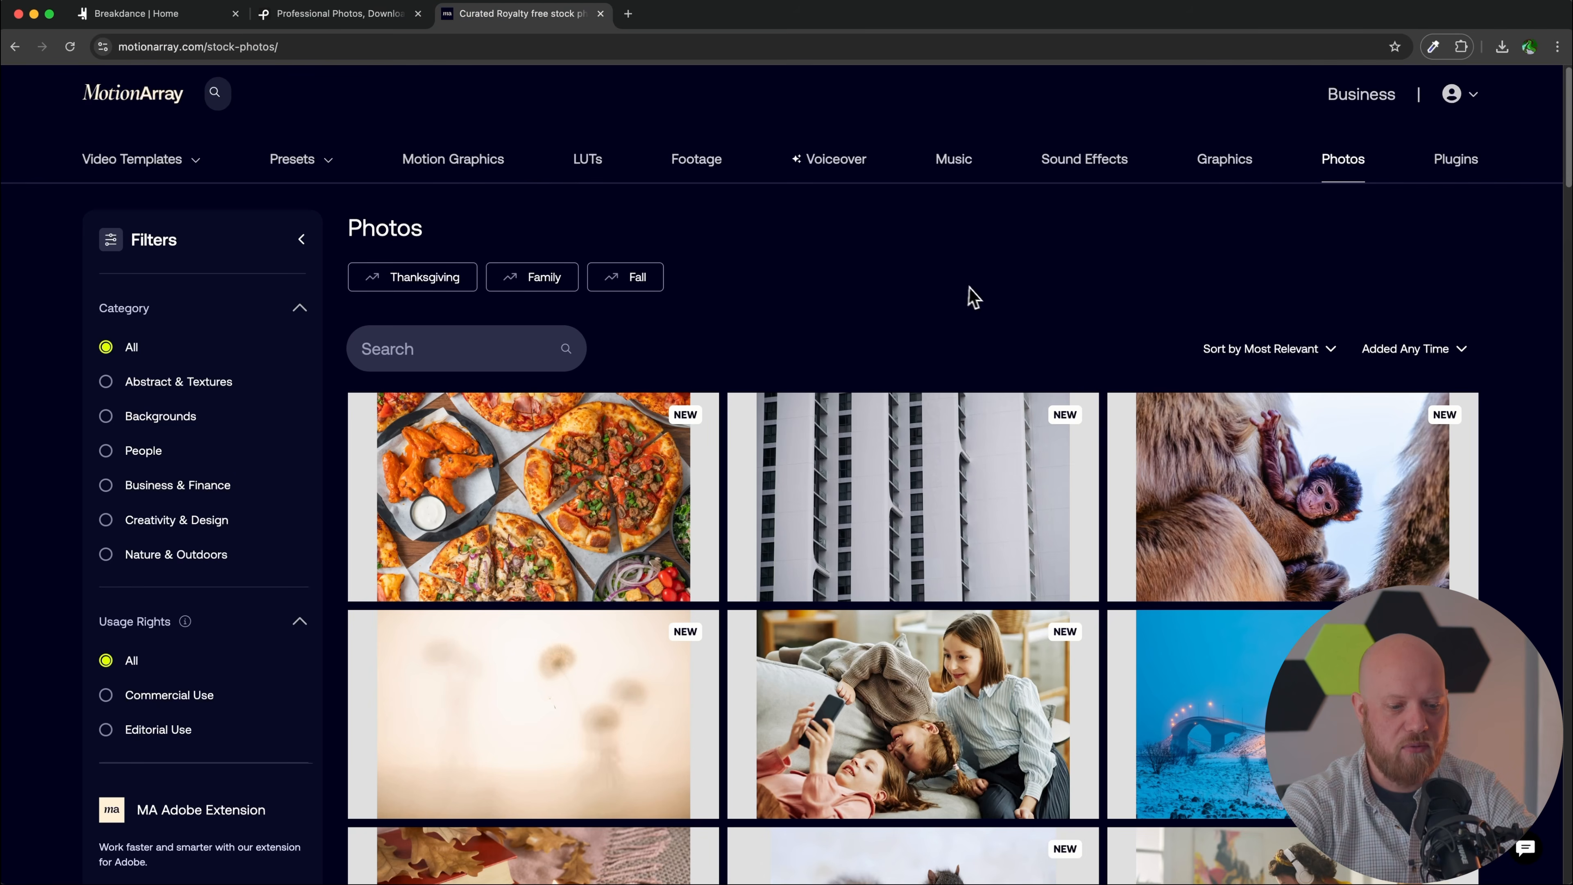
Step: Open the Fiery Petals Glow With Life sunflower photo and mark its 7952x5304 dimensions
{"action": "scroll", "coordinate": [973, 297], "scroll_direction": "down", "scroll_amount": 8}
{"action": "scroll", "coordinate": [981, 299], "scroll_direction": "down", "scroll_amount": 5}
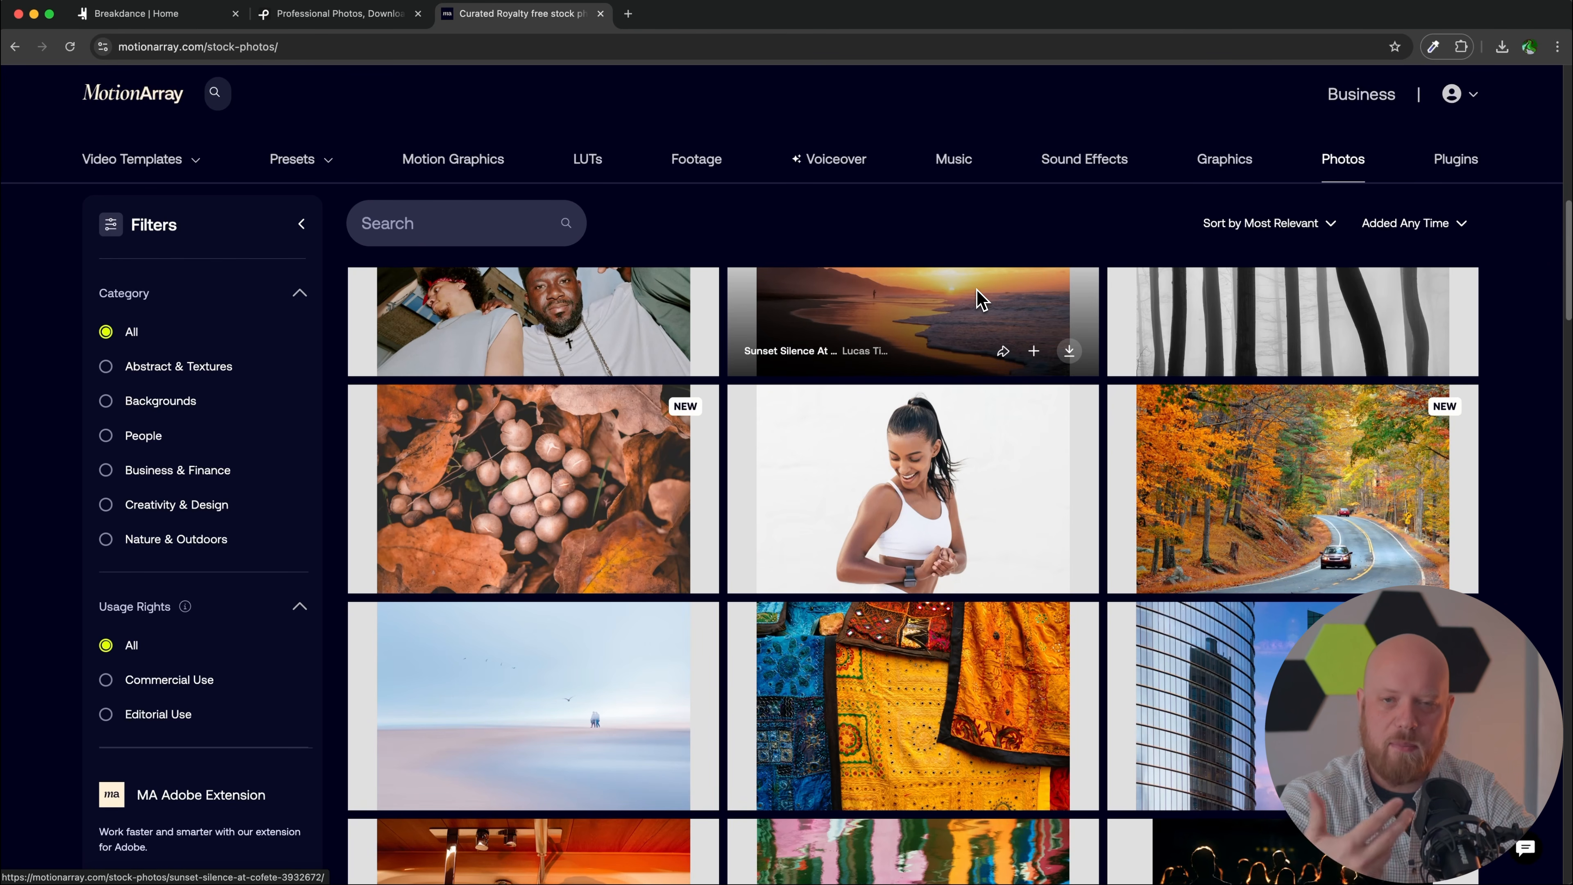
{"action": "scroll", "coordinate": [976, 289], "scroll_direction": "down", "scroll_amount": 9}
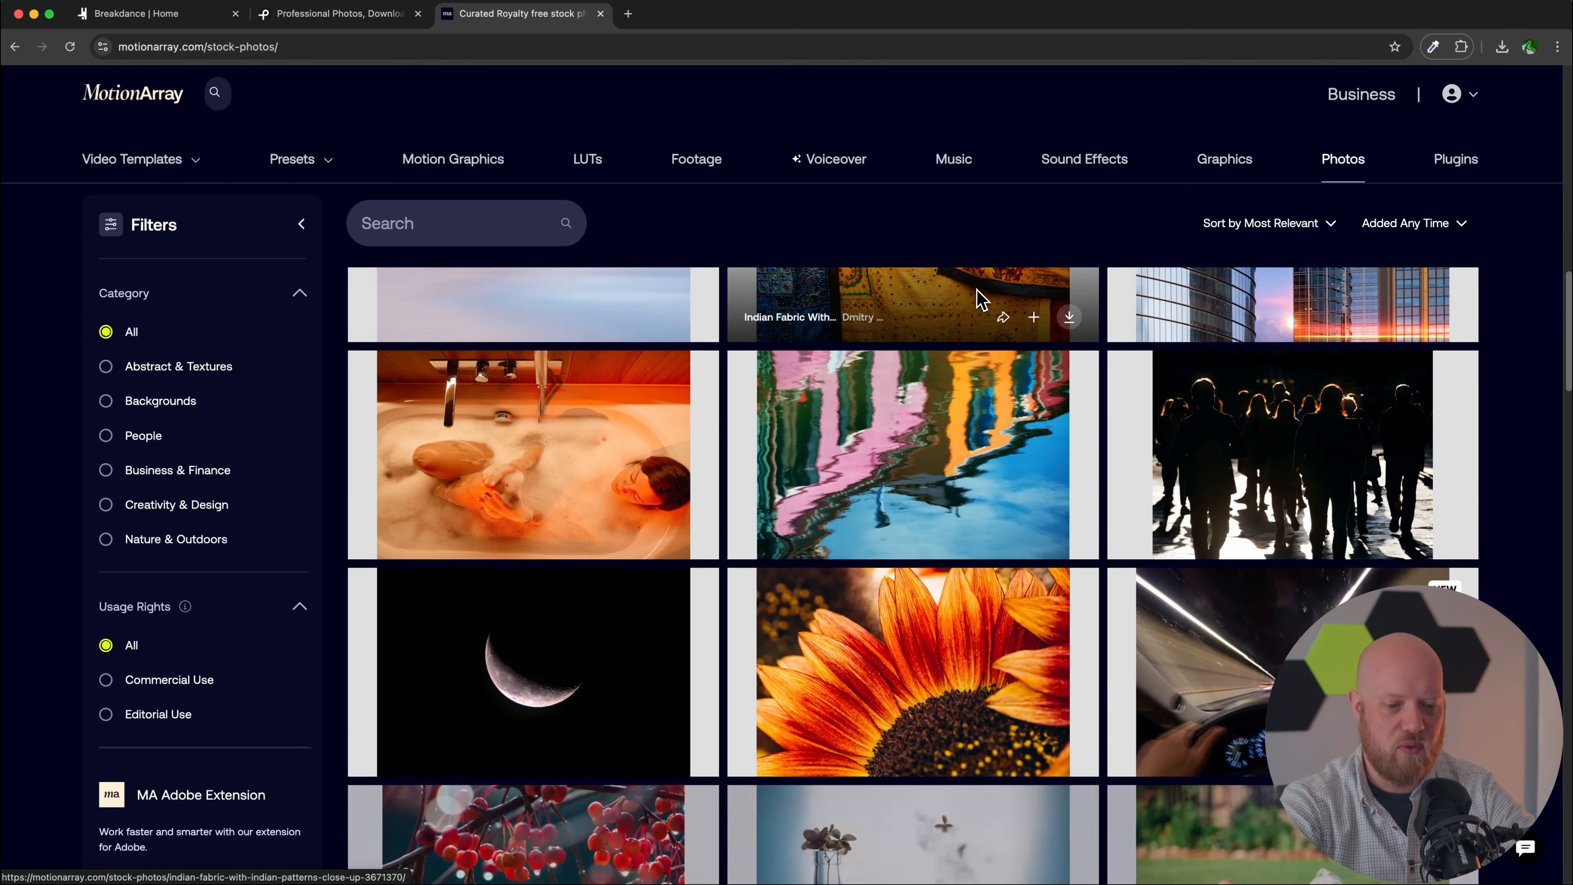
{"action": "scroll", "coordinate": [926, 434], "scroll_direction": "down", "scroll_amount": 2}
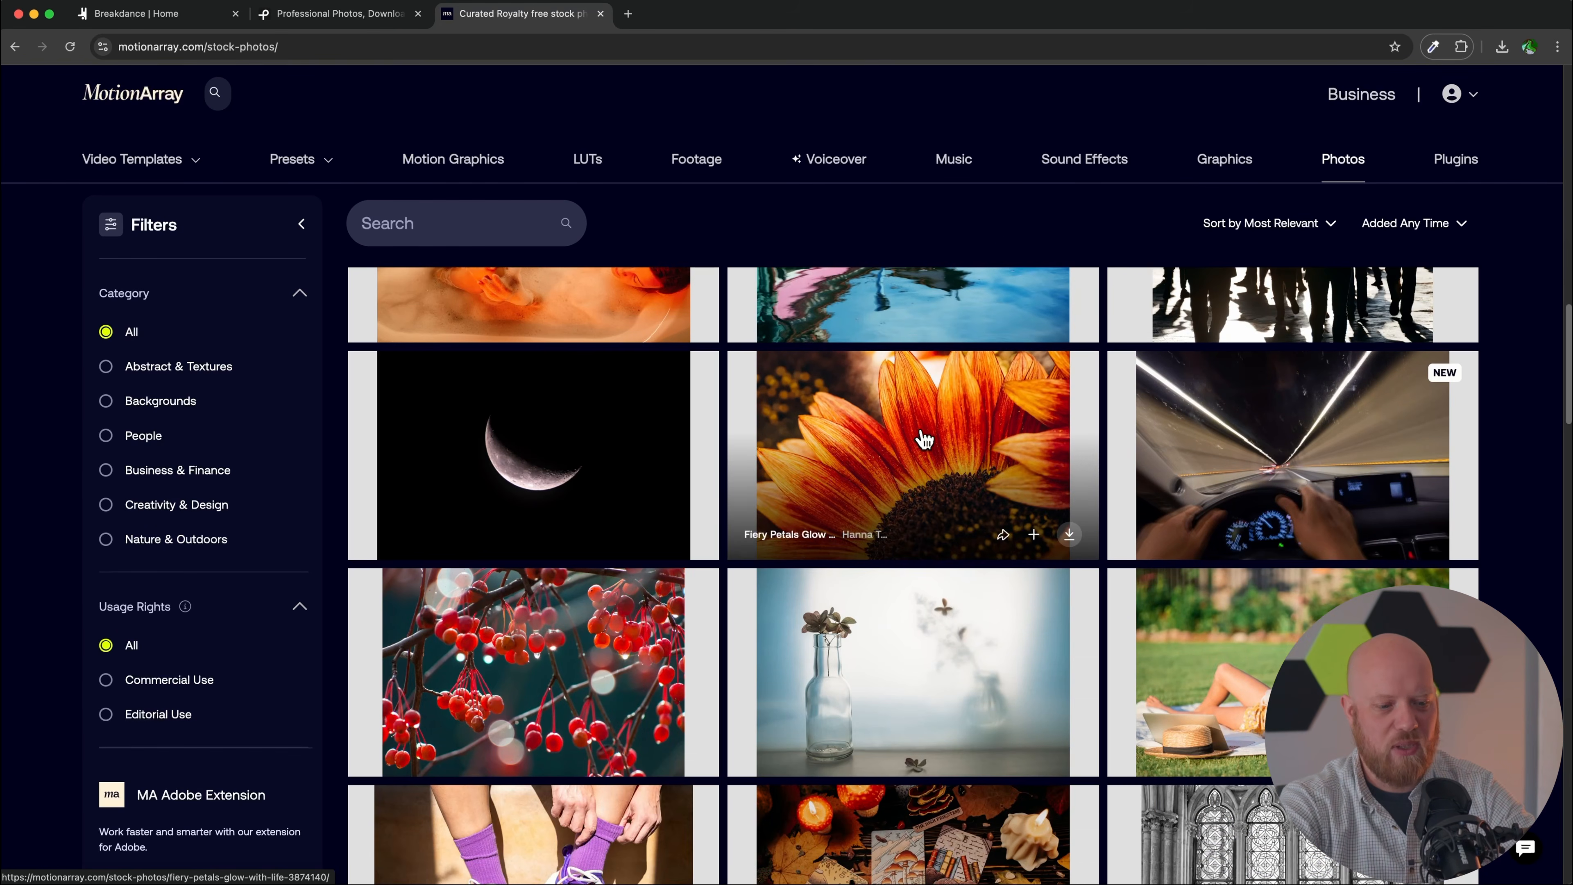
{"action": "left_click", "coordinate": [926, 439]}
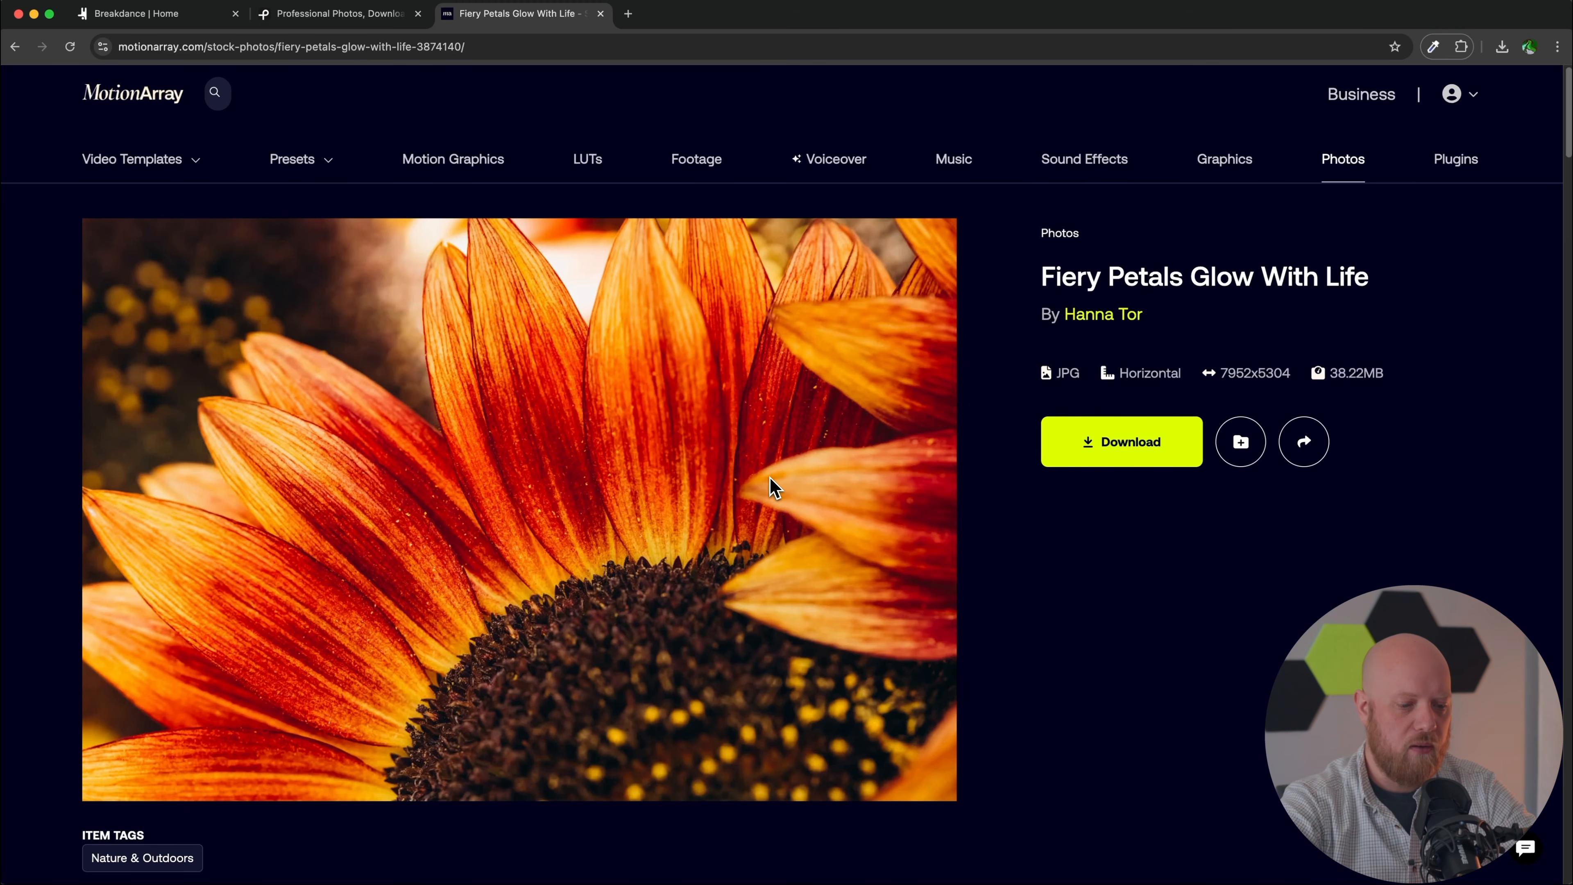
{"action": "scroll", "coordinate": [774, 488], "scroll_direction": "down", "scroll_amount": 8}
{"action": "scroll", "coordinate": [774, 488], "scroll_direction": "down", "scroll_amount": 1}
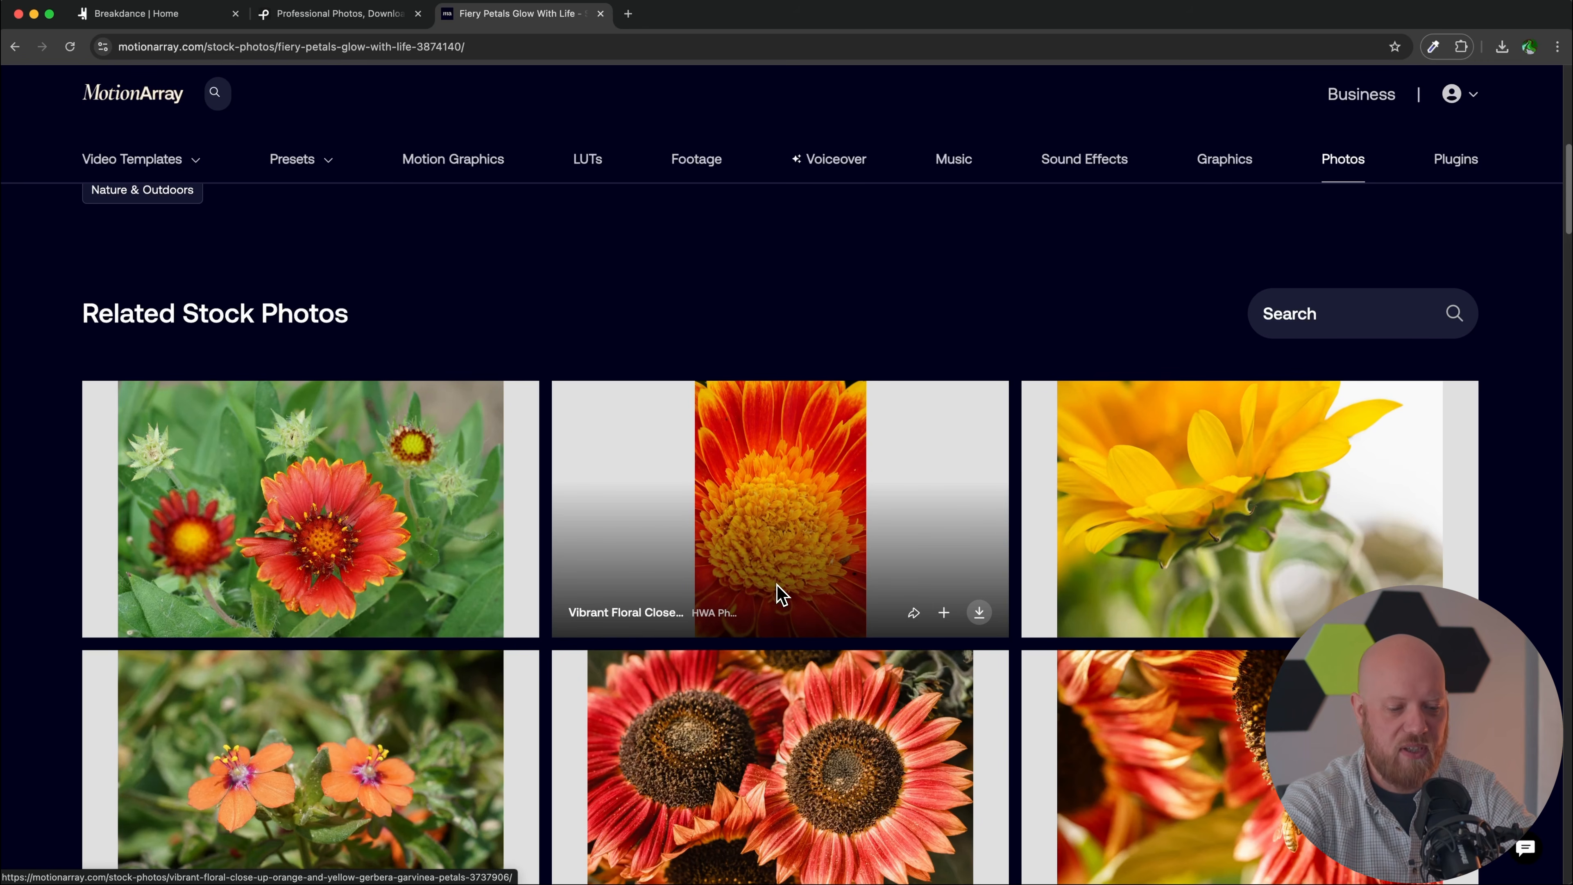
{"action": "scroll", "coordinate": [781, 594], "scroll_direction": "up", "scroll_amount": 5}
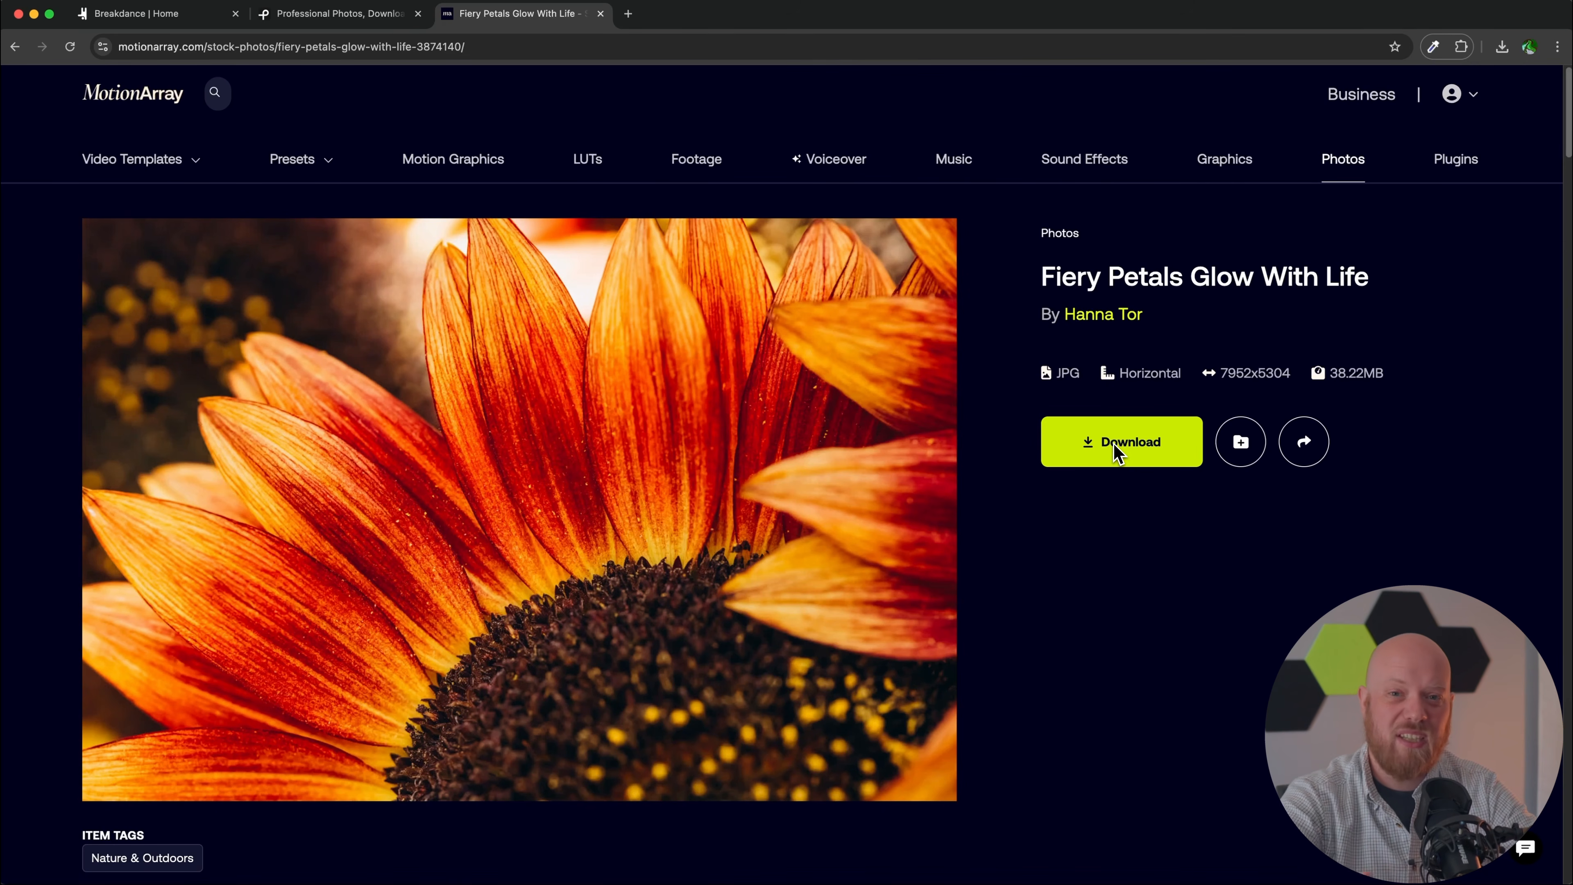
{"action": "left_click_drag", "start_coordinate": [1217, 371], "coordinate": [1293, 374]}
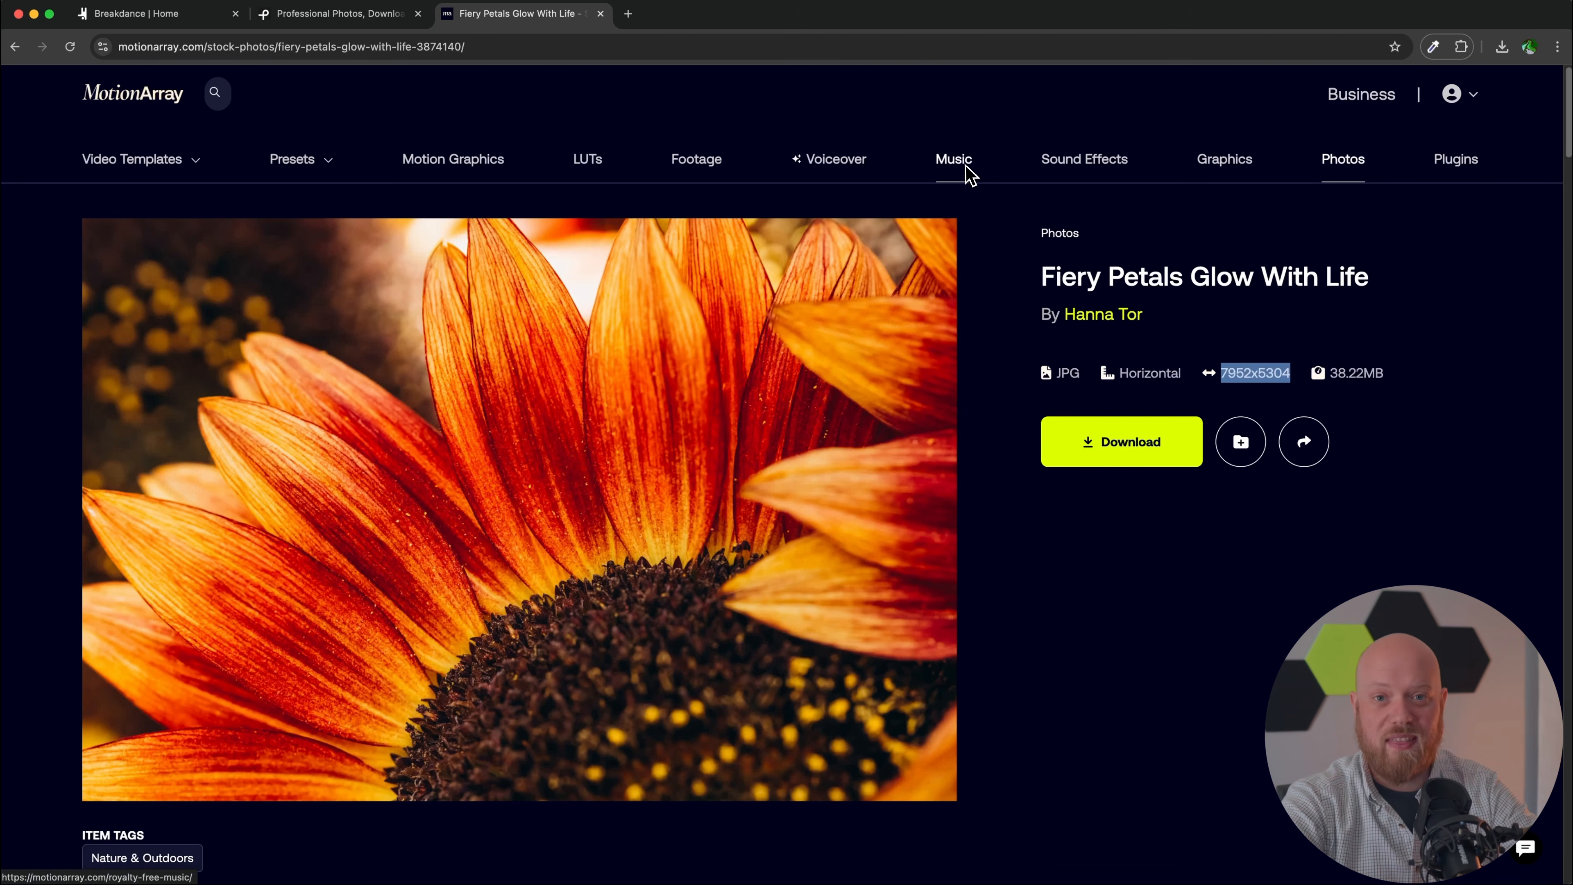
Step: Open Photopea in a new tab, then close it along with the Motion Array and Pexels tabs
{"action": "left_click", "coordinate": [628, 13]}
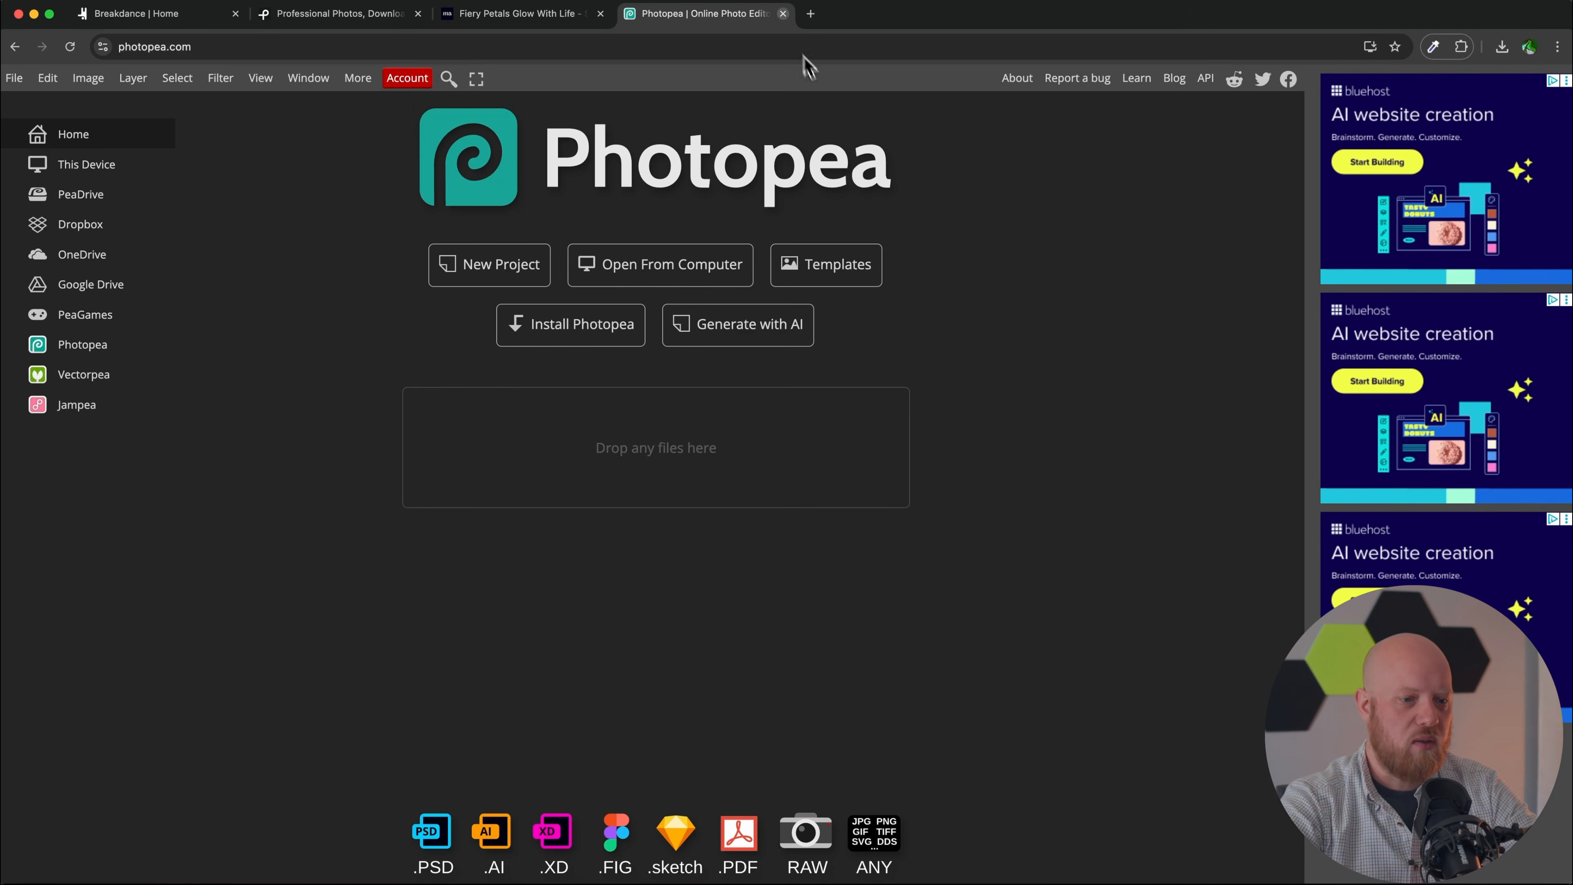
{"action": "left_click", "coordinate": [783, 14]}
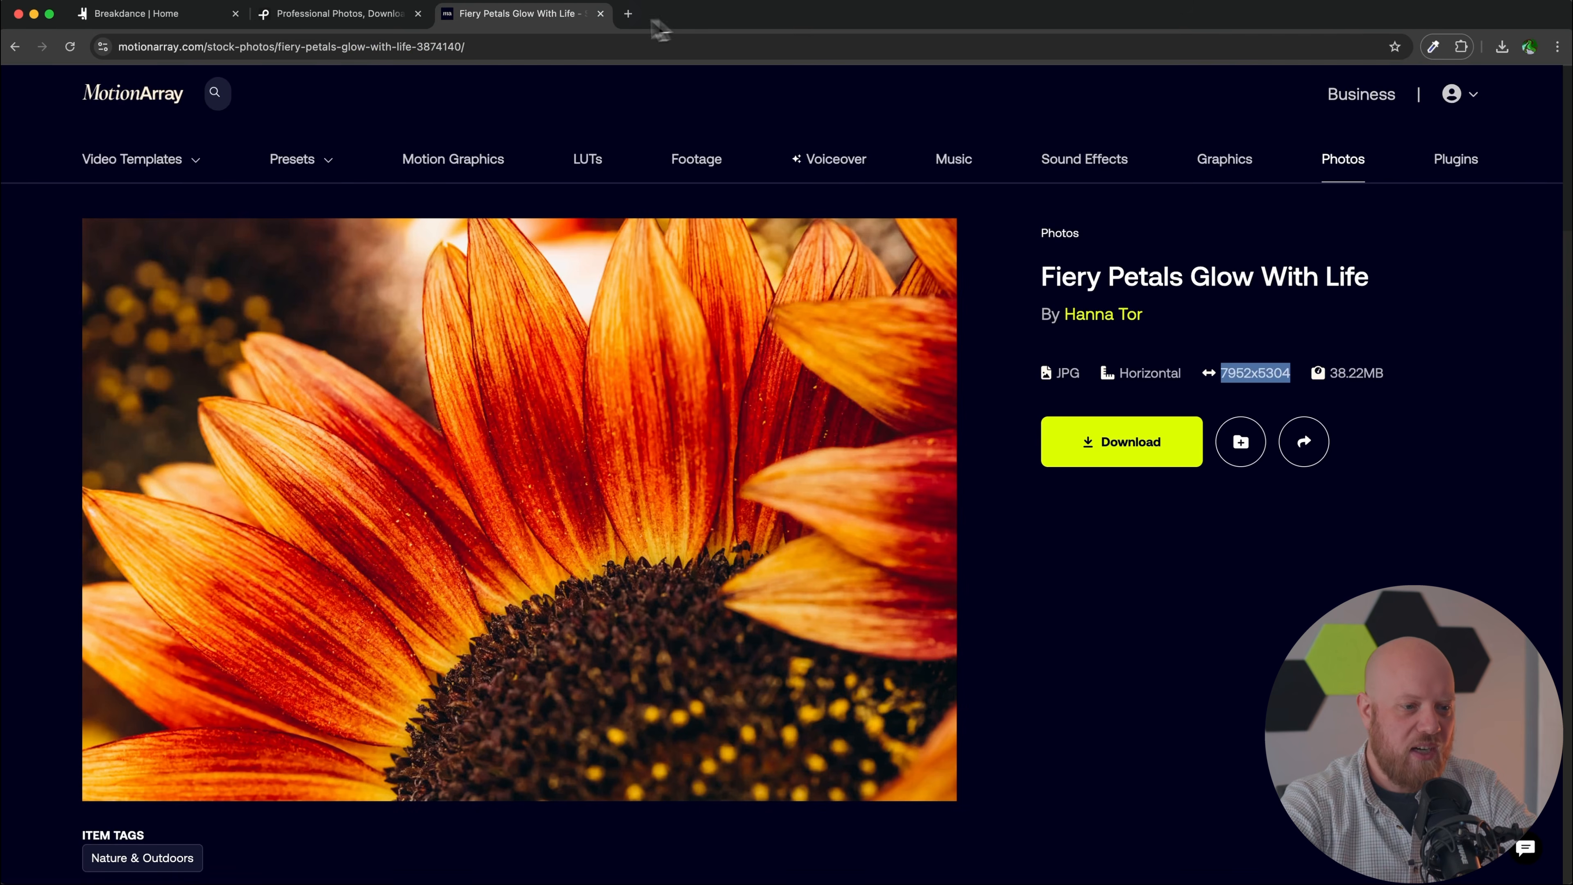
{"action": "left_click", "coordinate": [600, 13]}
{"action": "left_click", "coordinate": [418, 13]}
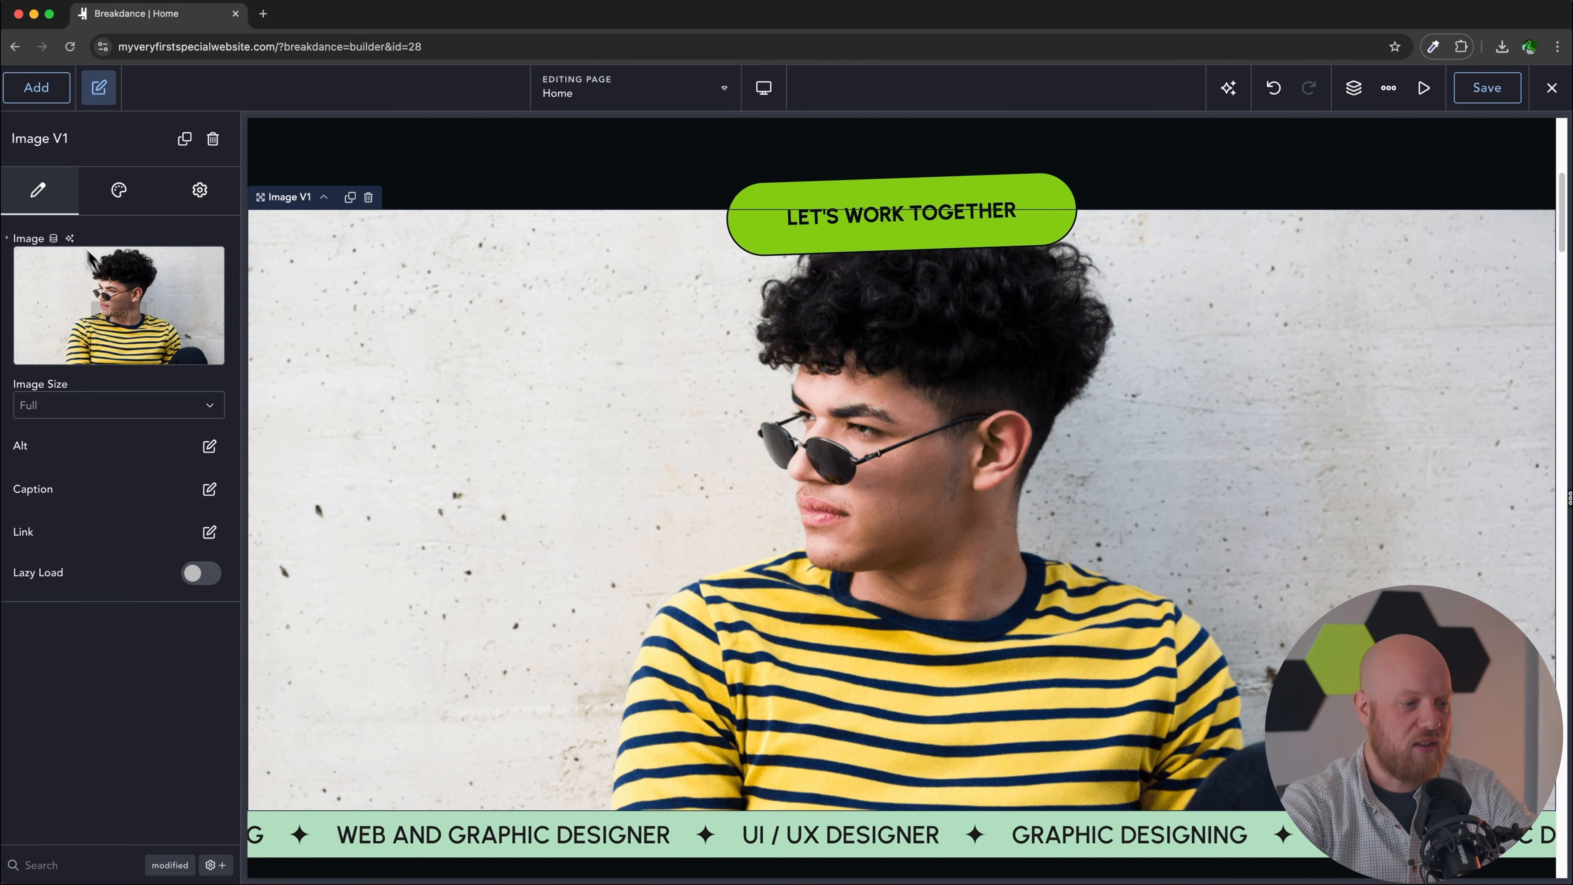
Step: Swap the image for the Man_Sits_On_Bench photo from the Media Library
{"action": "left_click", "coordinate": [122, 307]}
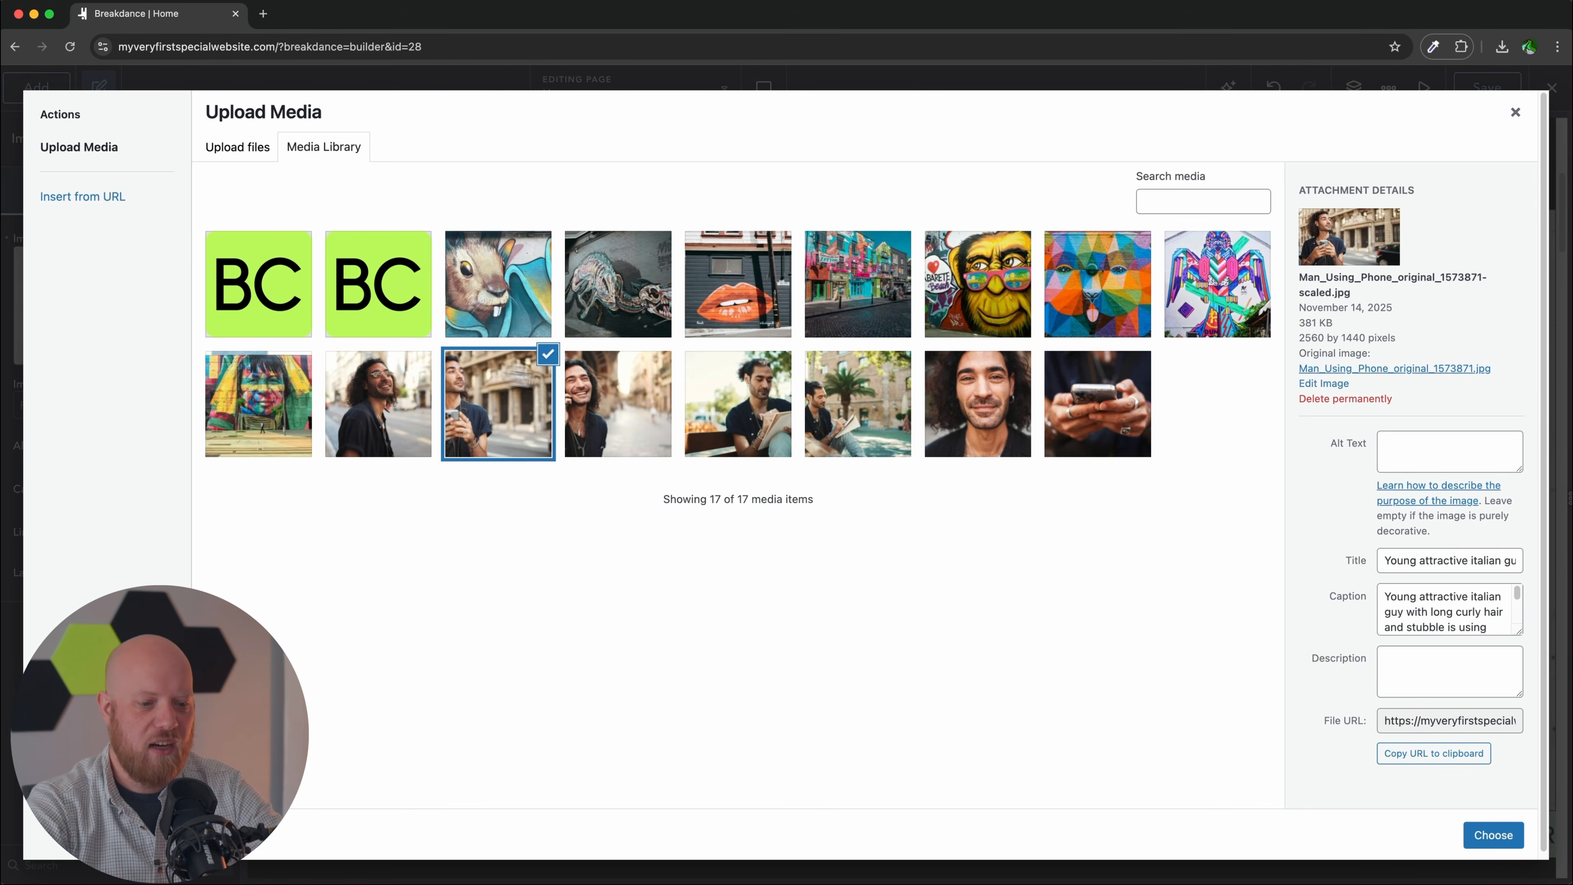
{"action": "left_click", "coordinate": [753, 397]}
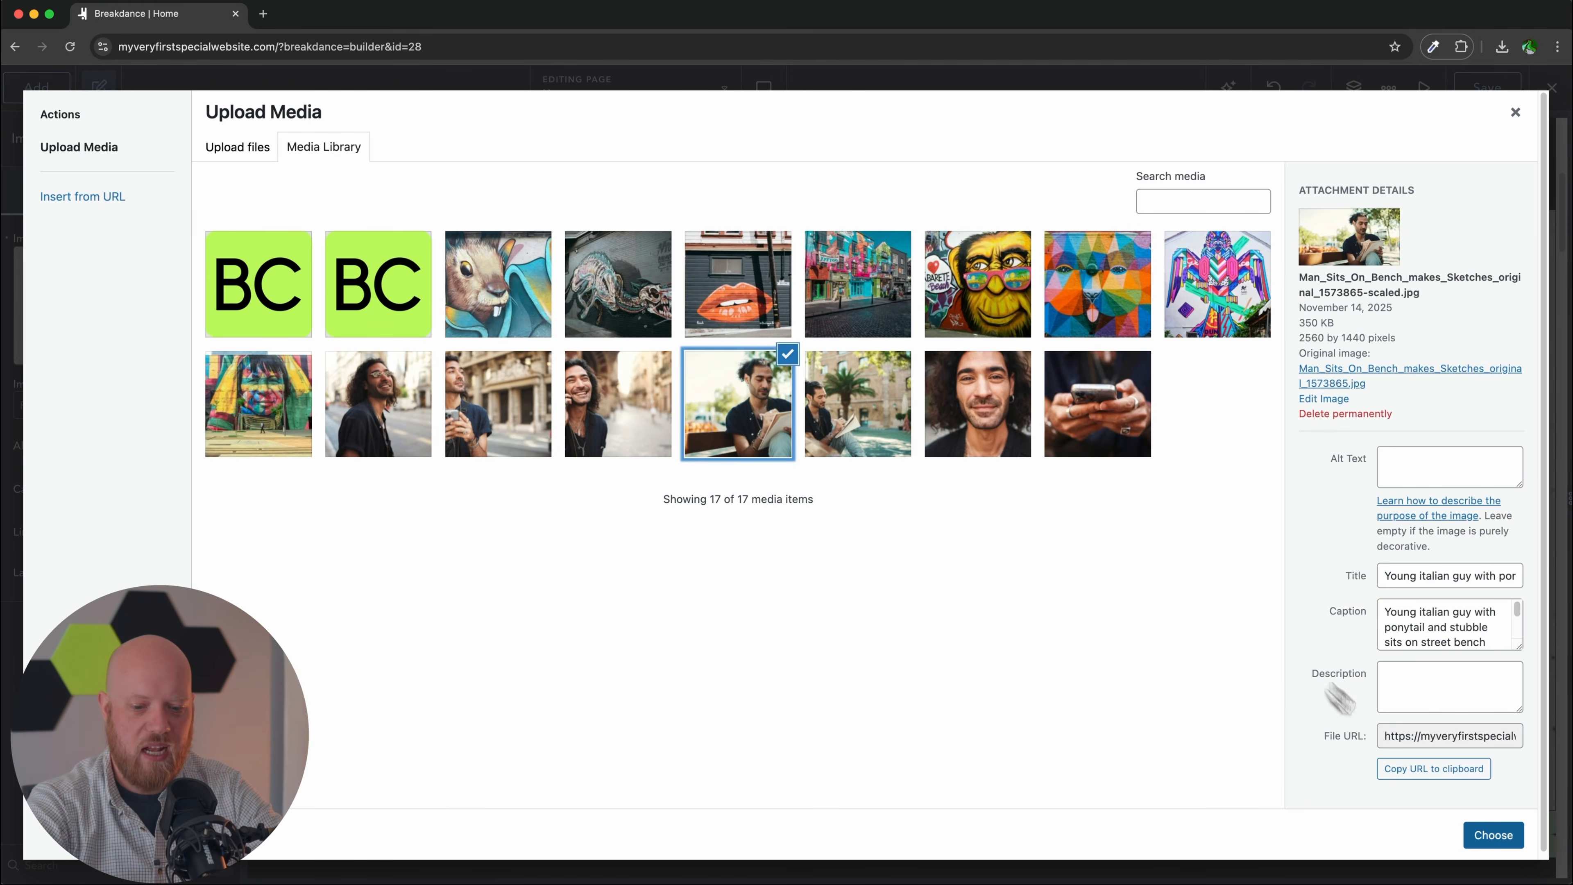
{"action": "left_click", "coordinate": [1490, 842]}
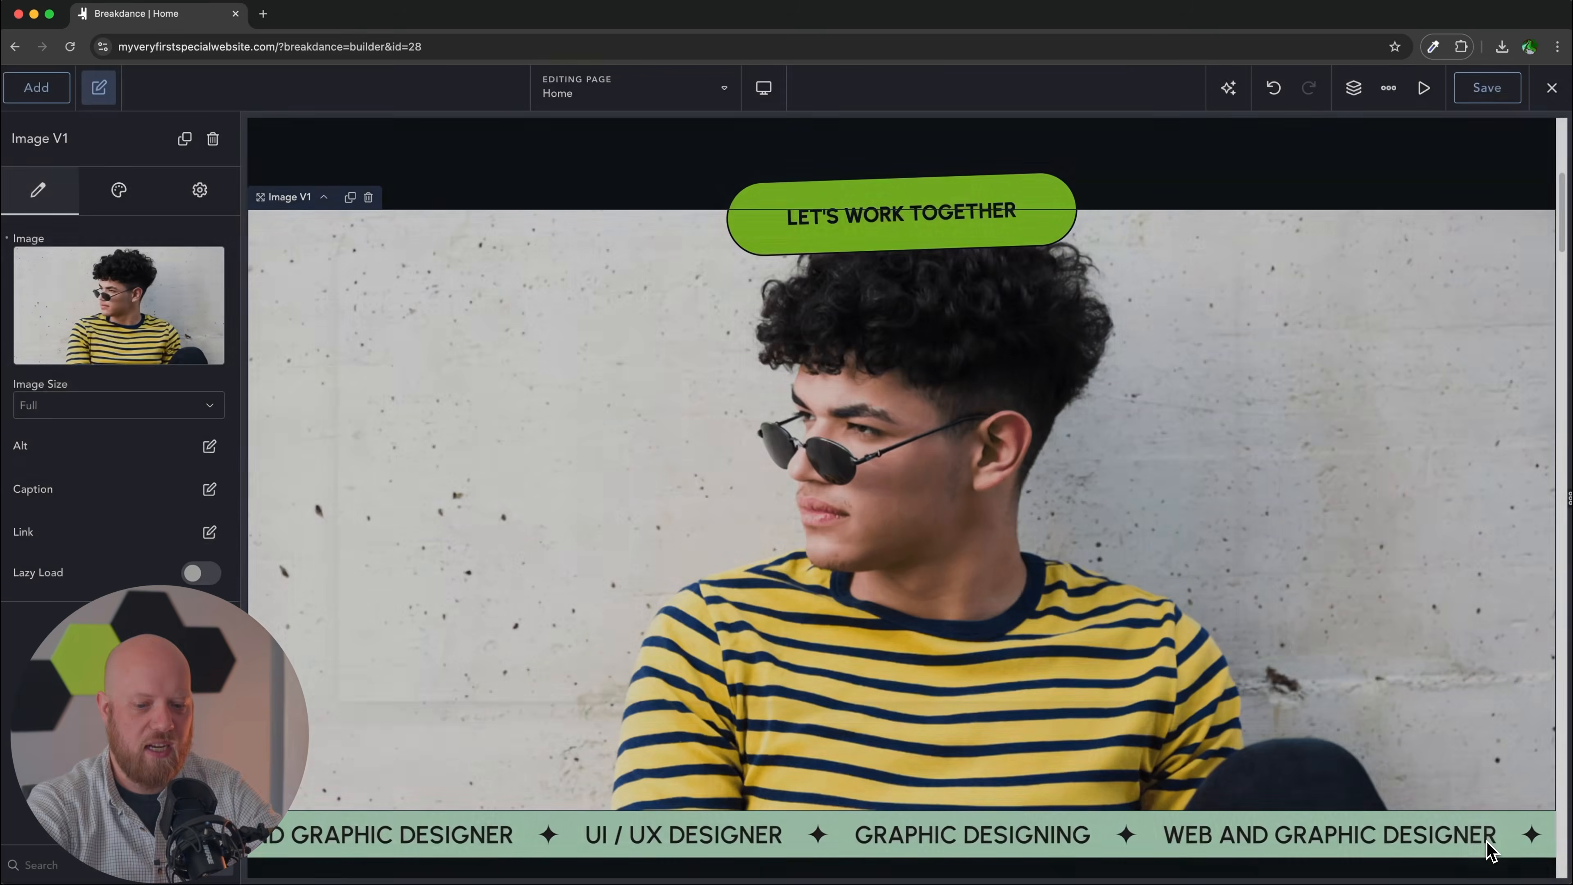
Step: Delete the scrolling designer ticker (Logo List) and the portfolio section
{"action": "scroll", "coordinate": [1051, 650], "scroll_direction": "down", "scroll_amount": 6}
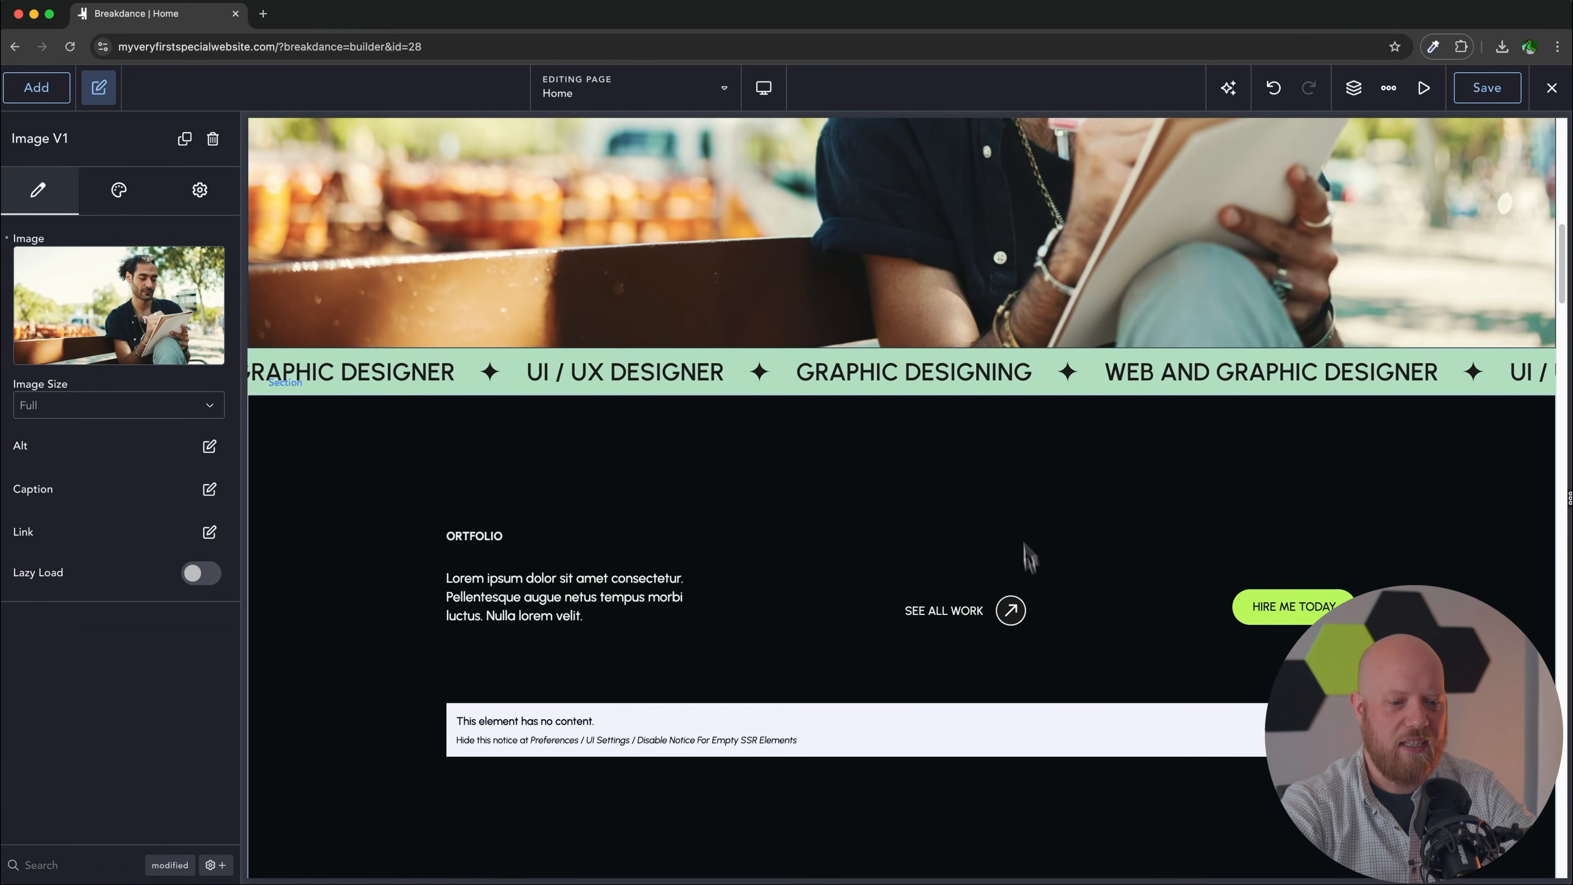
{"action": "left_click", "coordinate": [1024, 387]}
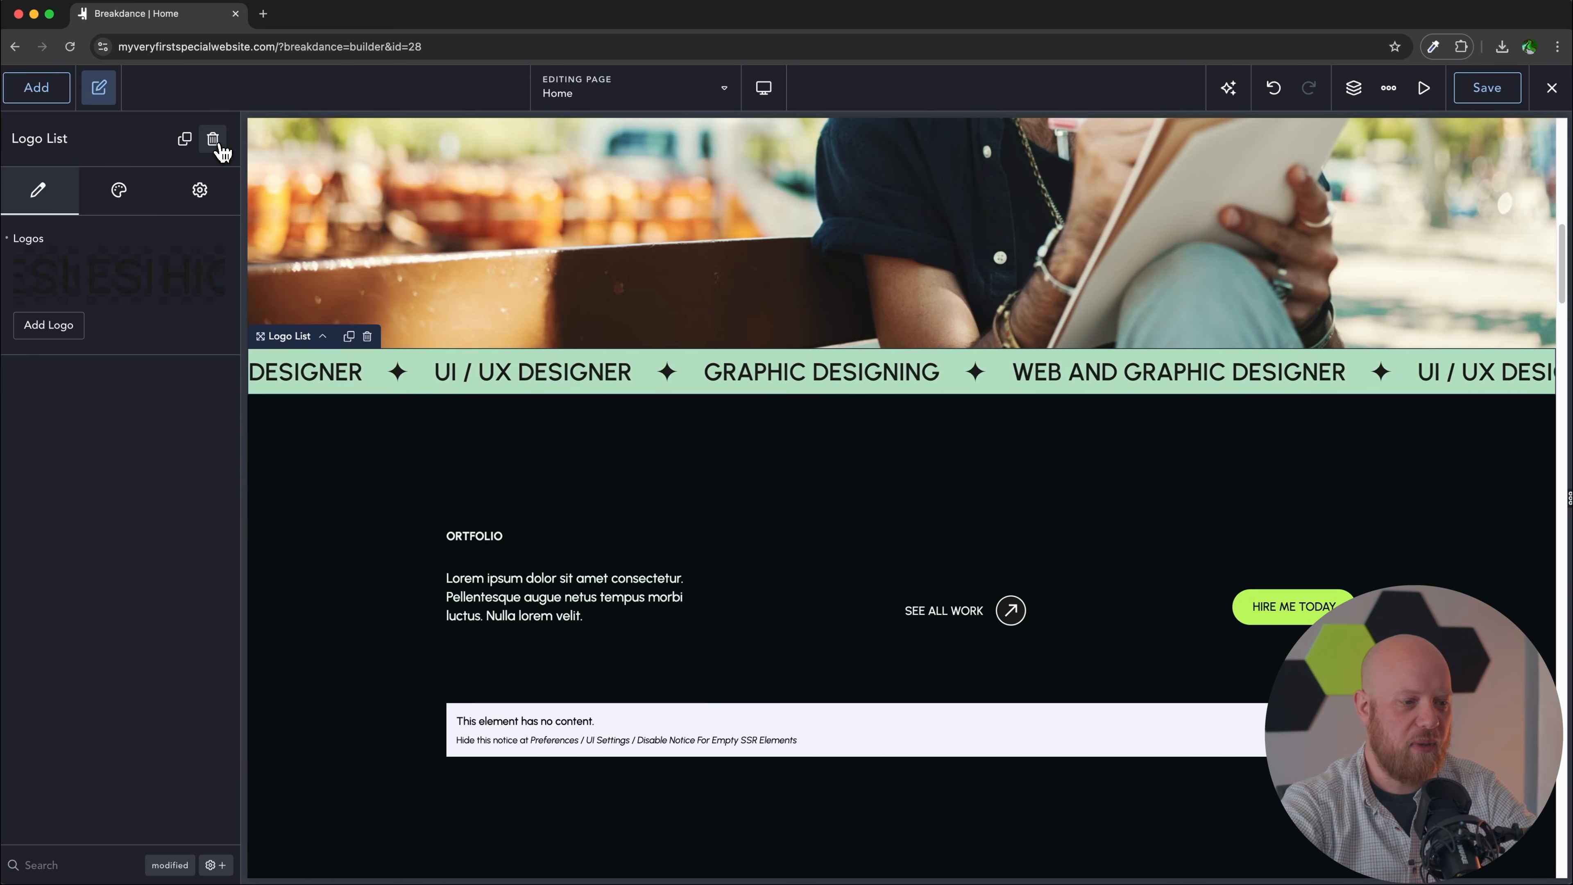
{"action": "left_click", "coordinate": [213, 138]}
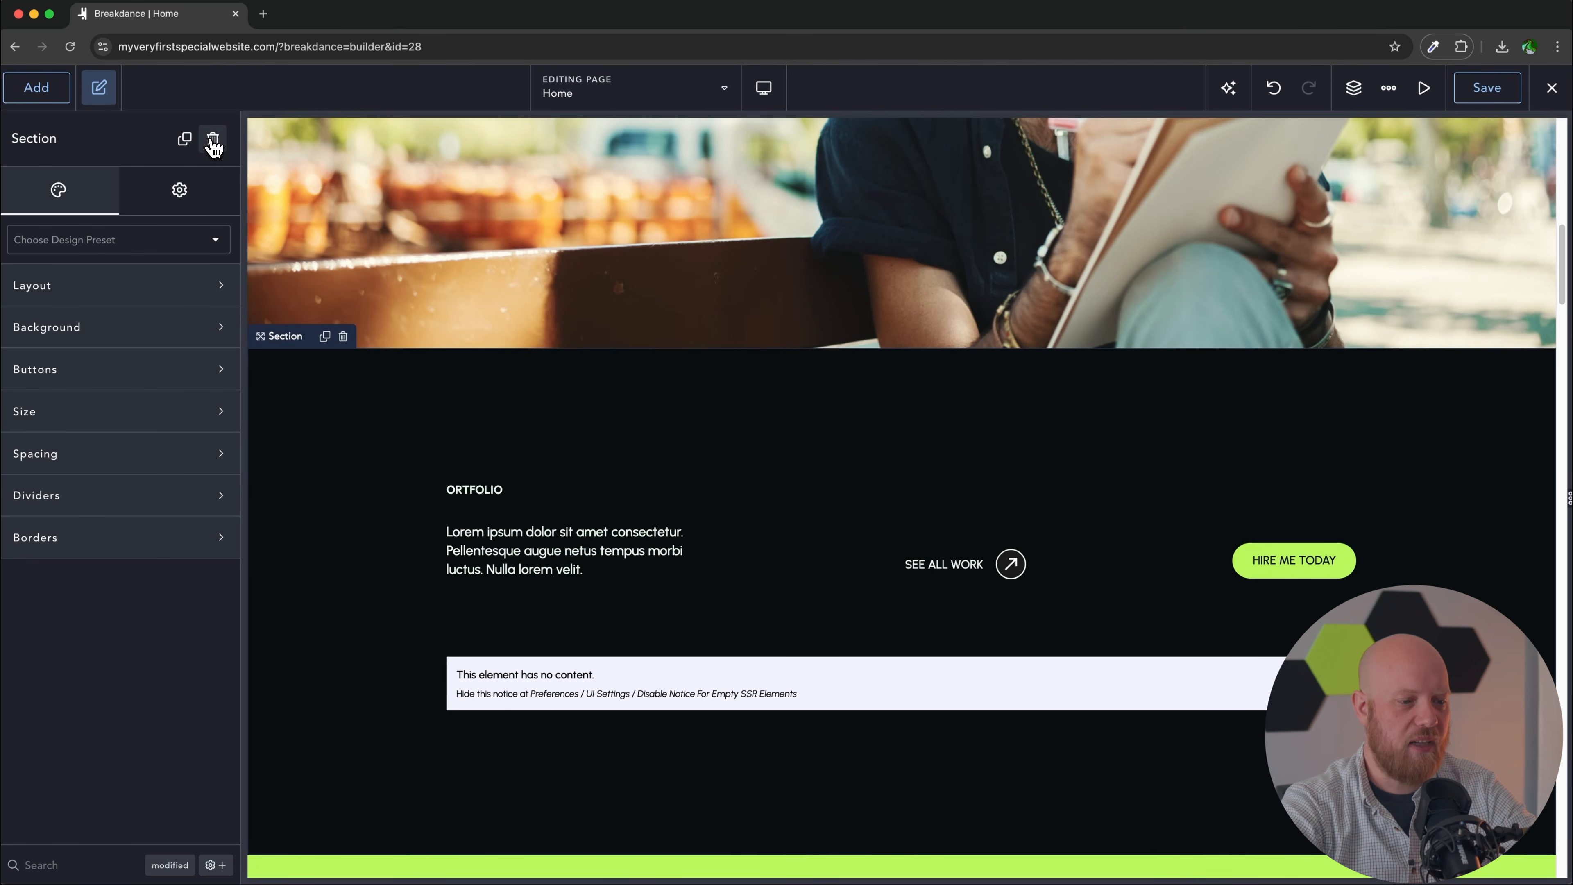
{"action": "left_click", "coordinate": [213, 142]}
Step: Add an empty Section below the man-on-bench image, then delete it again
{"action": "scroll", "coordinate": [677, 457], "scroll_direction": "up", "scroll_amount": 2}
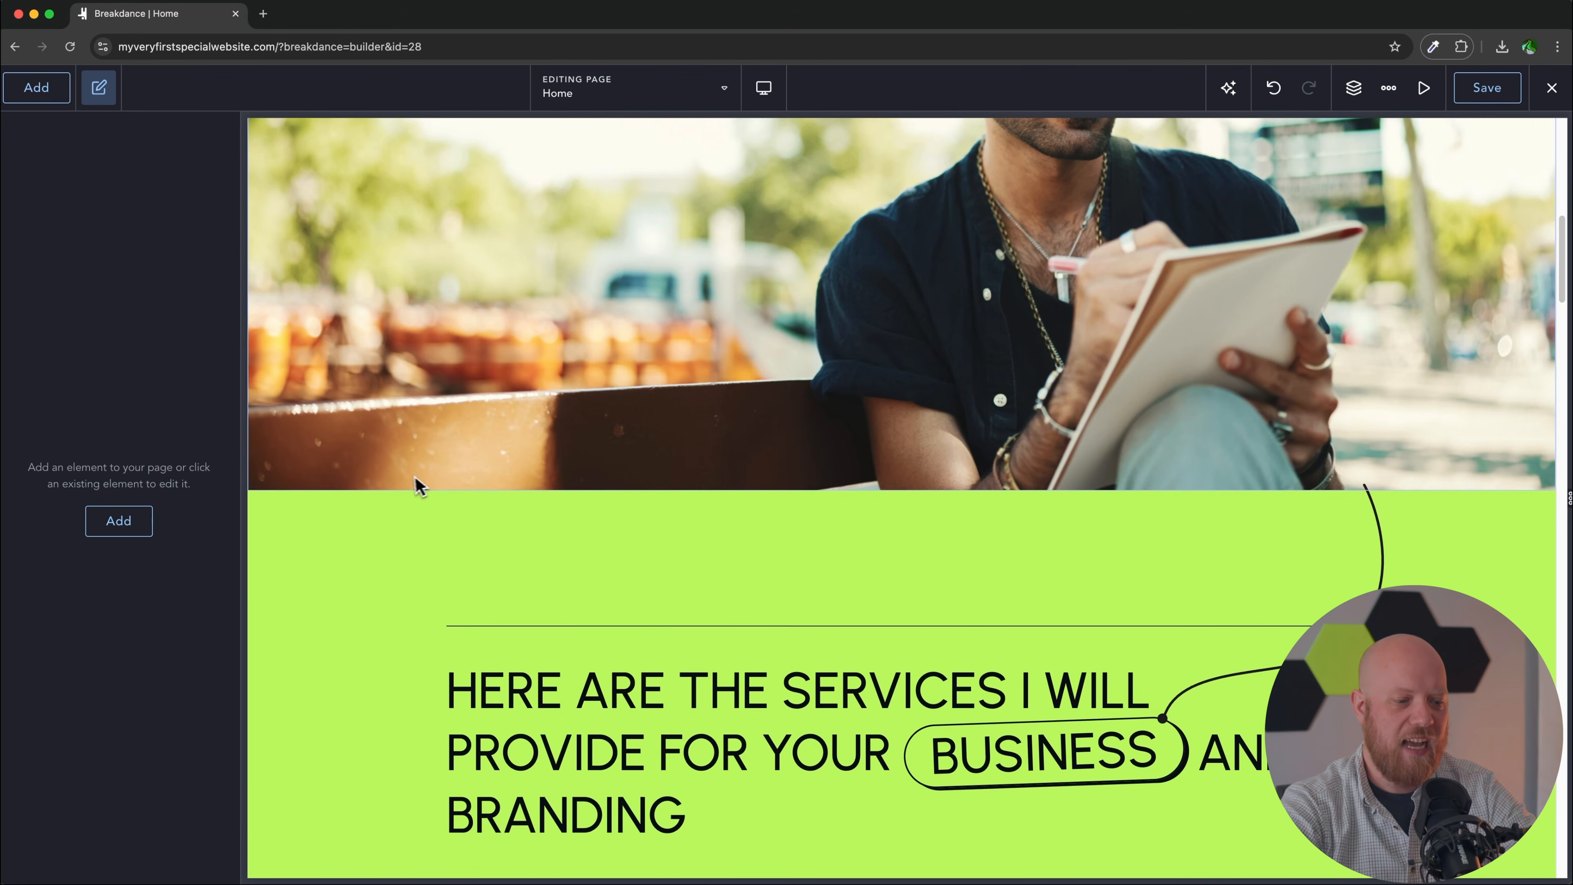
{"action": "left_click", "coordinate": [412, 487]}
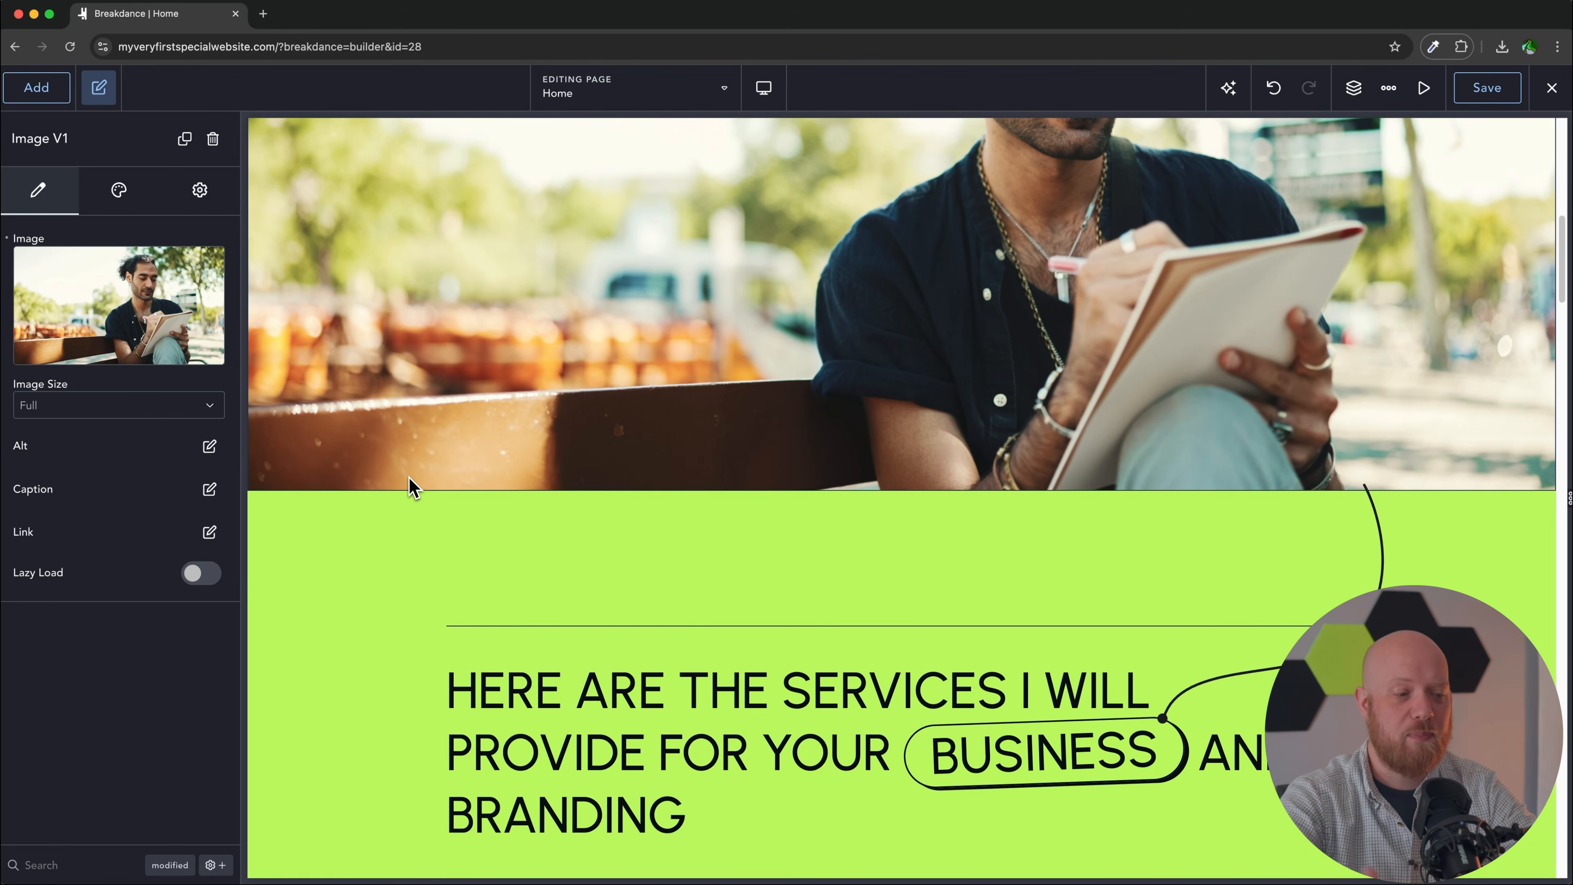
{"action": "left_click", "coordinate": [35, 90]}
{"action": "type", "text": "sect"}
{"action": "left_click", "coordinate": [88, 287]}
{"action": "scroll", "coordinate": [740, 642], "scroll_direction": "down", "scroll_amount": 2}
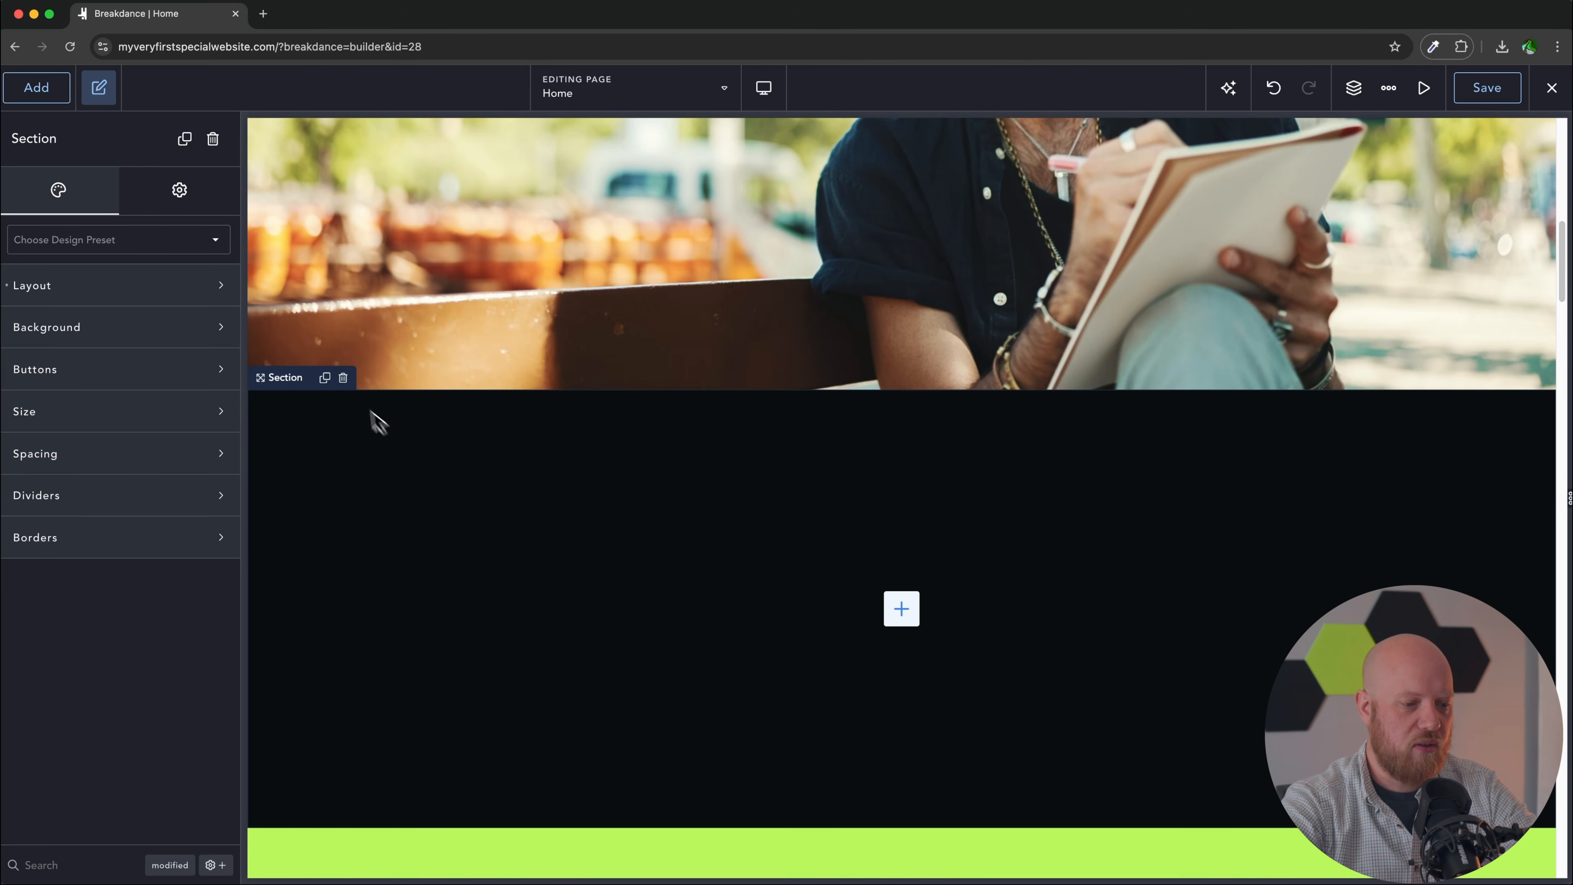
{"action": "left_click", "coordinate": [343, 377]}
{"action": "left_click", "coordinate": [357, 359]}
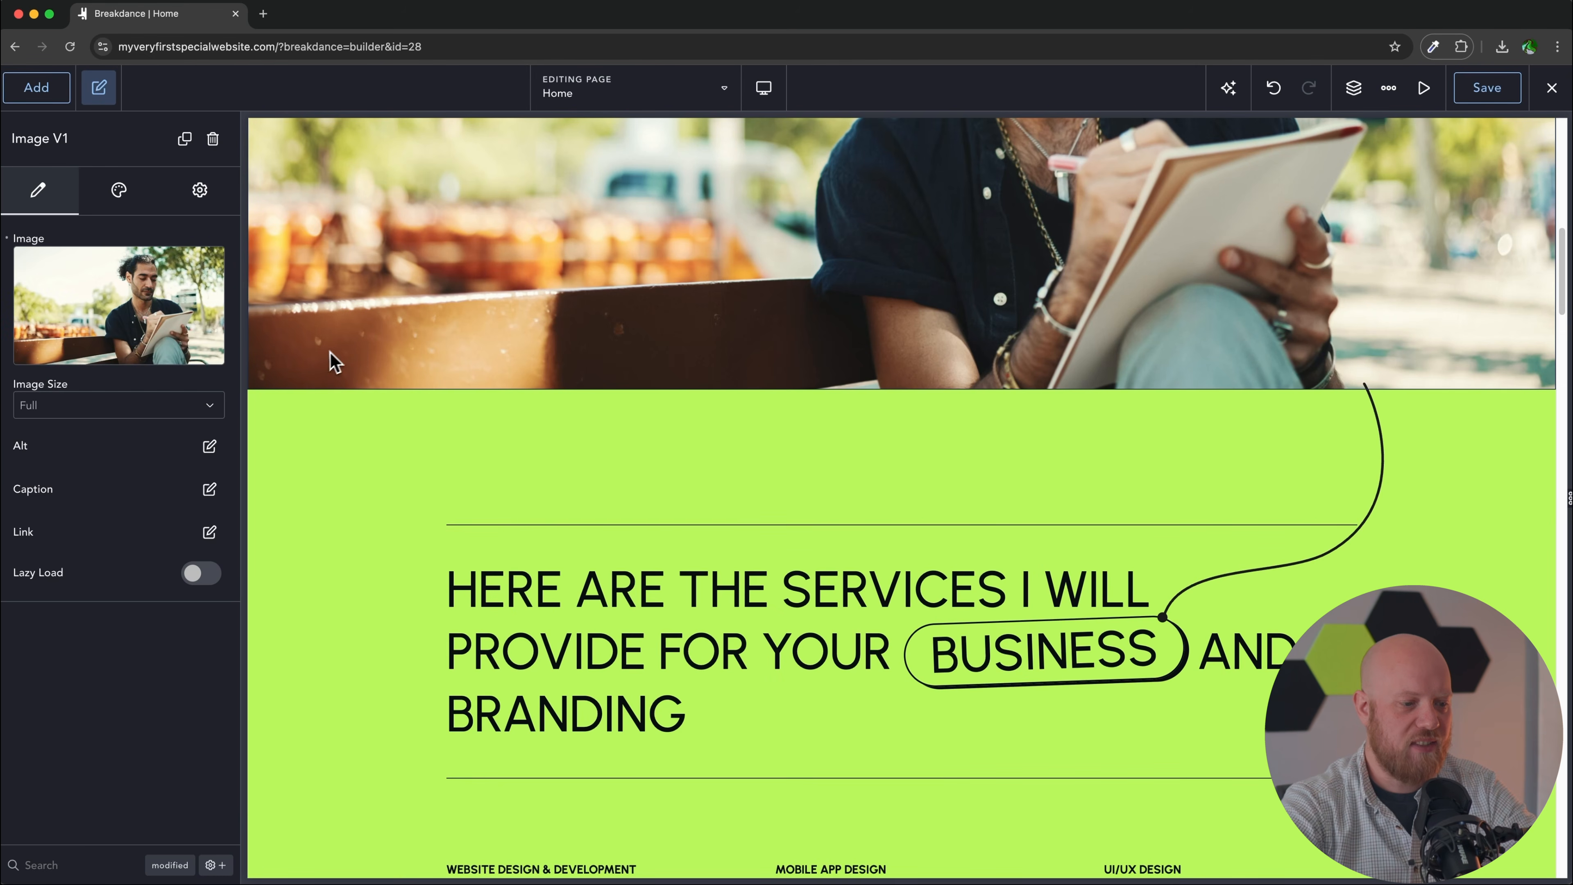
{"action": "left_click", "coordinate": [37, 88]}
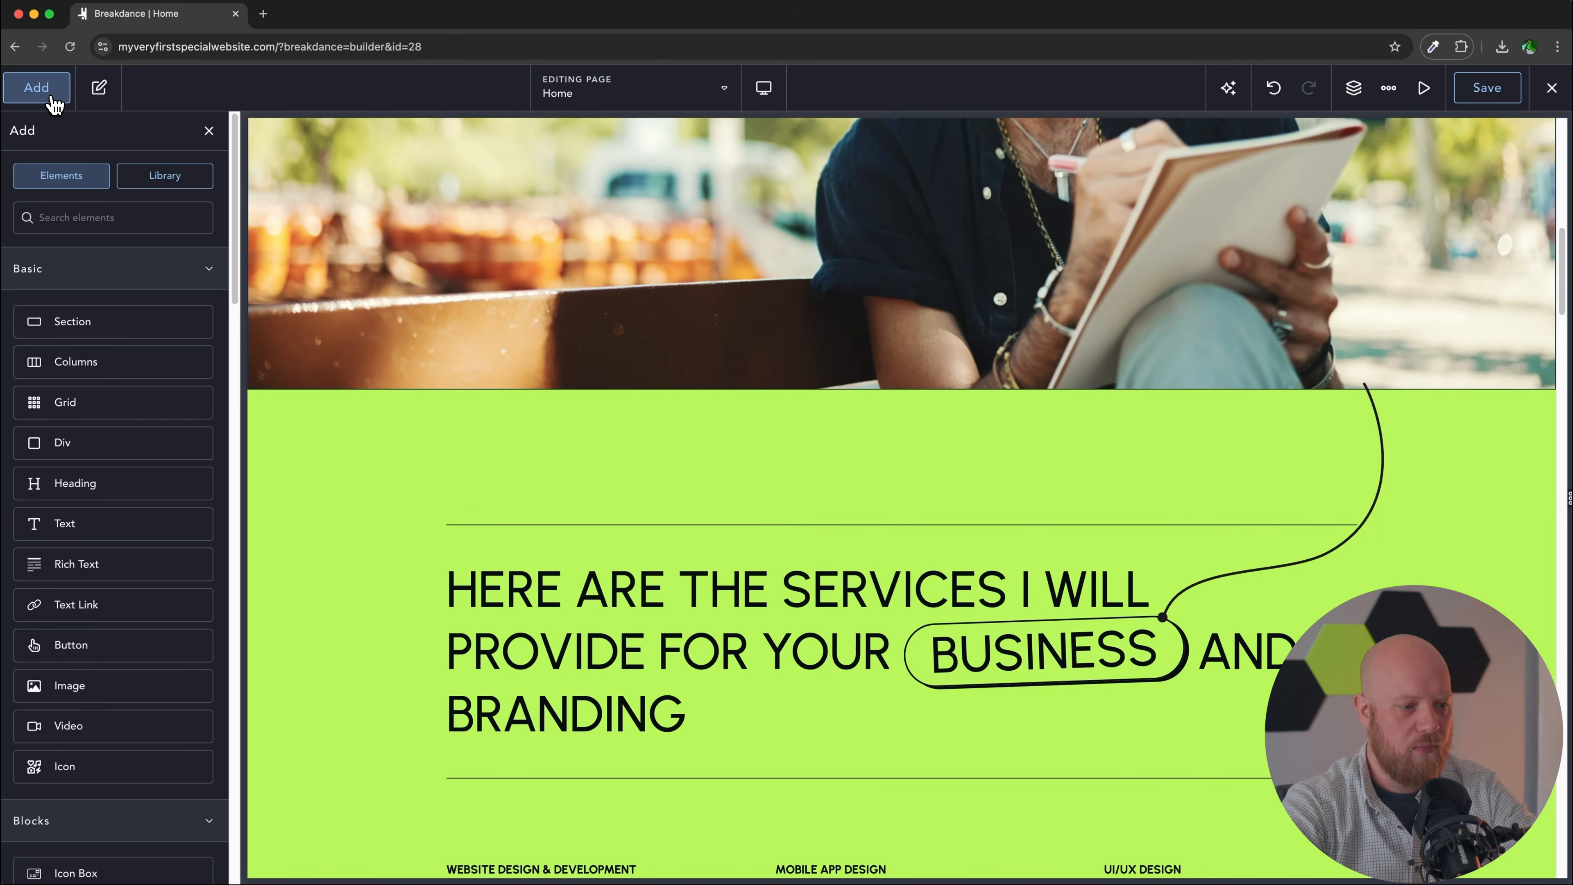
Step: From the This Website design set's Pricing page, add the CLIENT'S KIND WORDS section to Home
{"action": "left_click", "coordinate": [160, 180]}
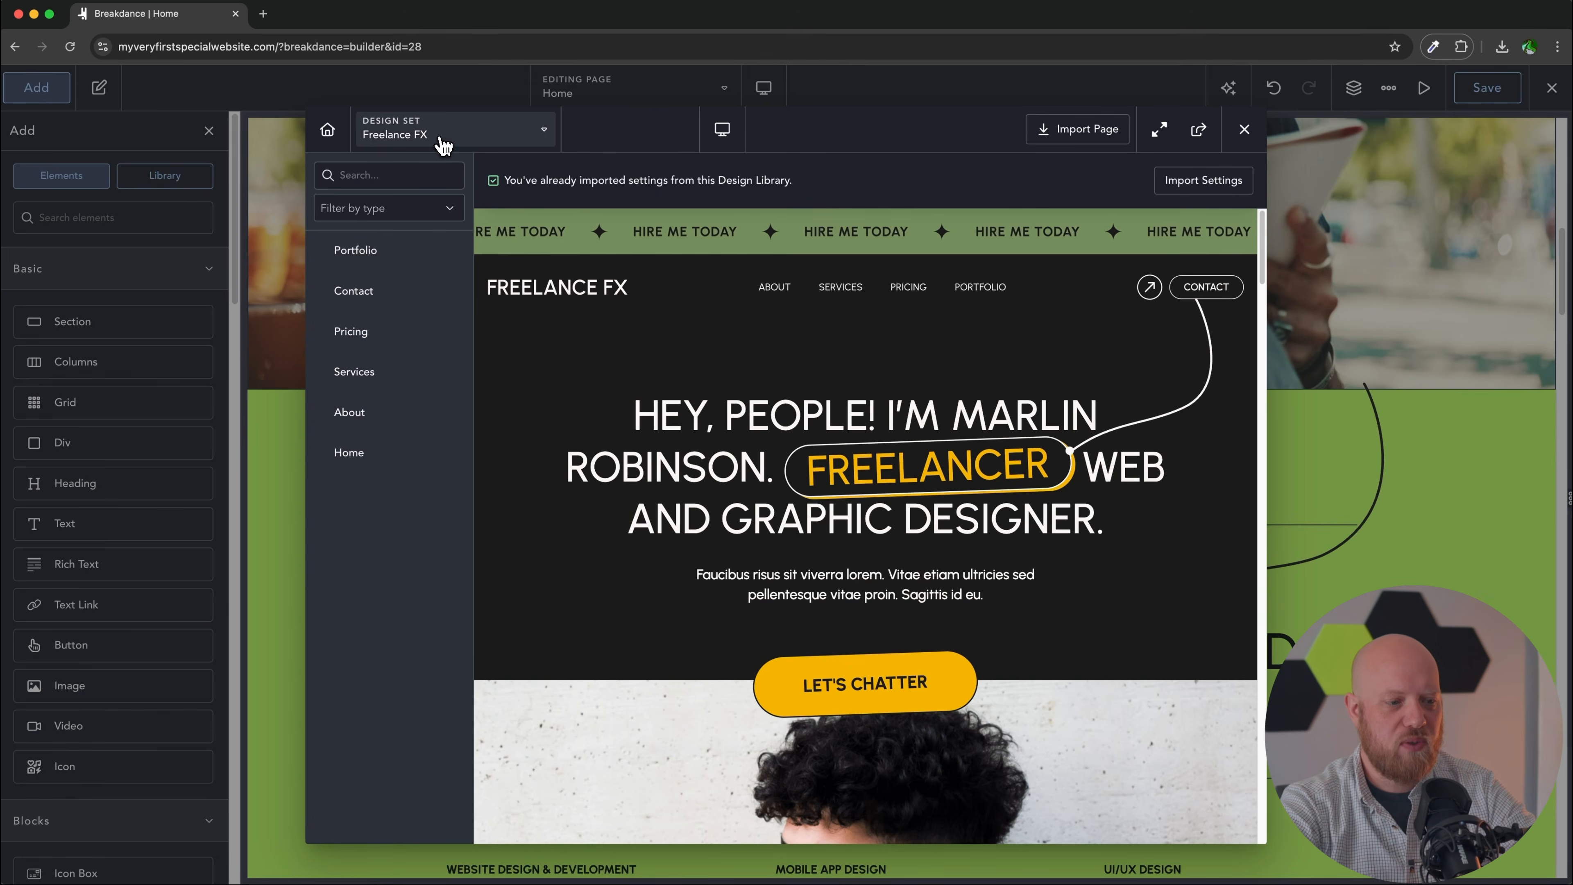
{"action": "scroll", "coordinate": [781, 465], "scroll_direction": "down", "scroll_amount": 2}
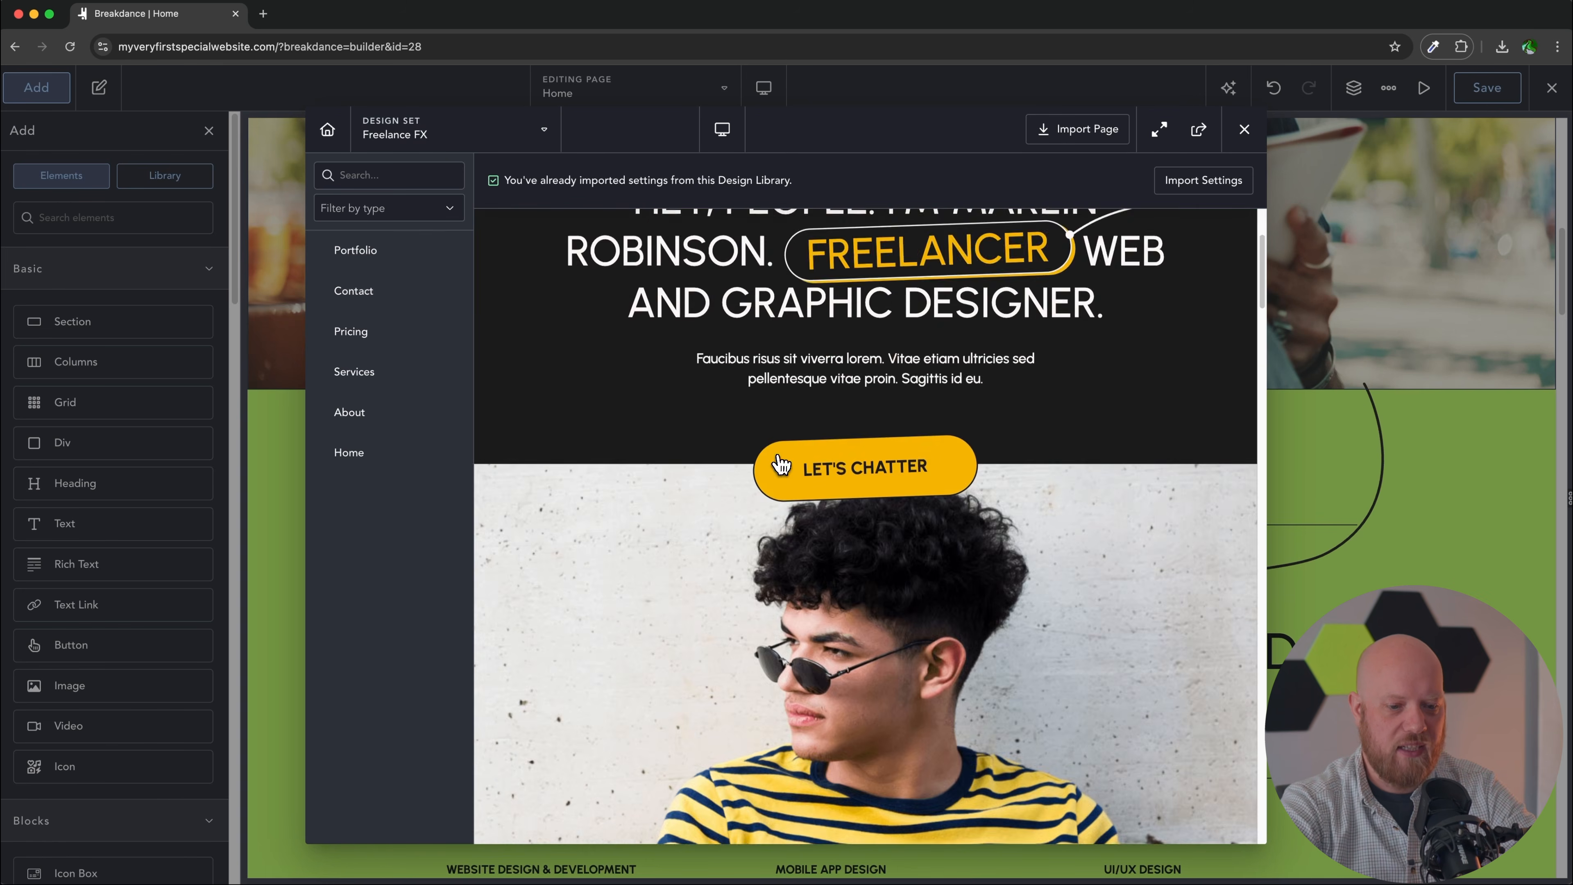
{"action": "scroll", "coordinate": [782, 464], "scroll_direction": "up", "scroll_amount": 2}
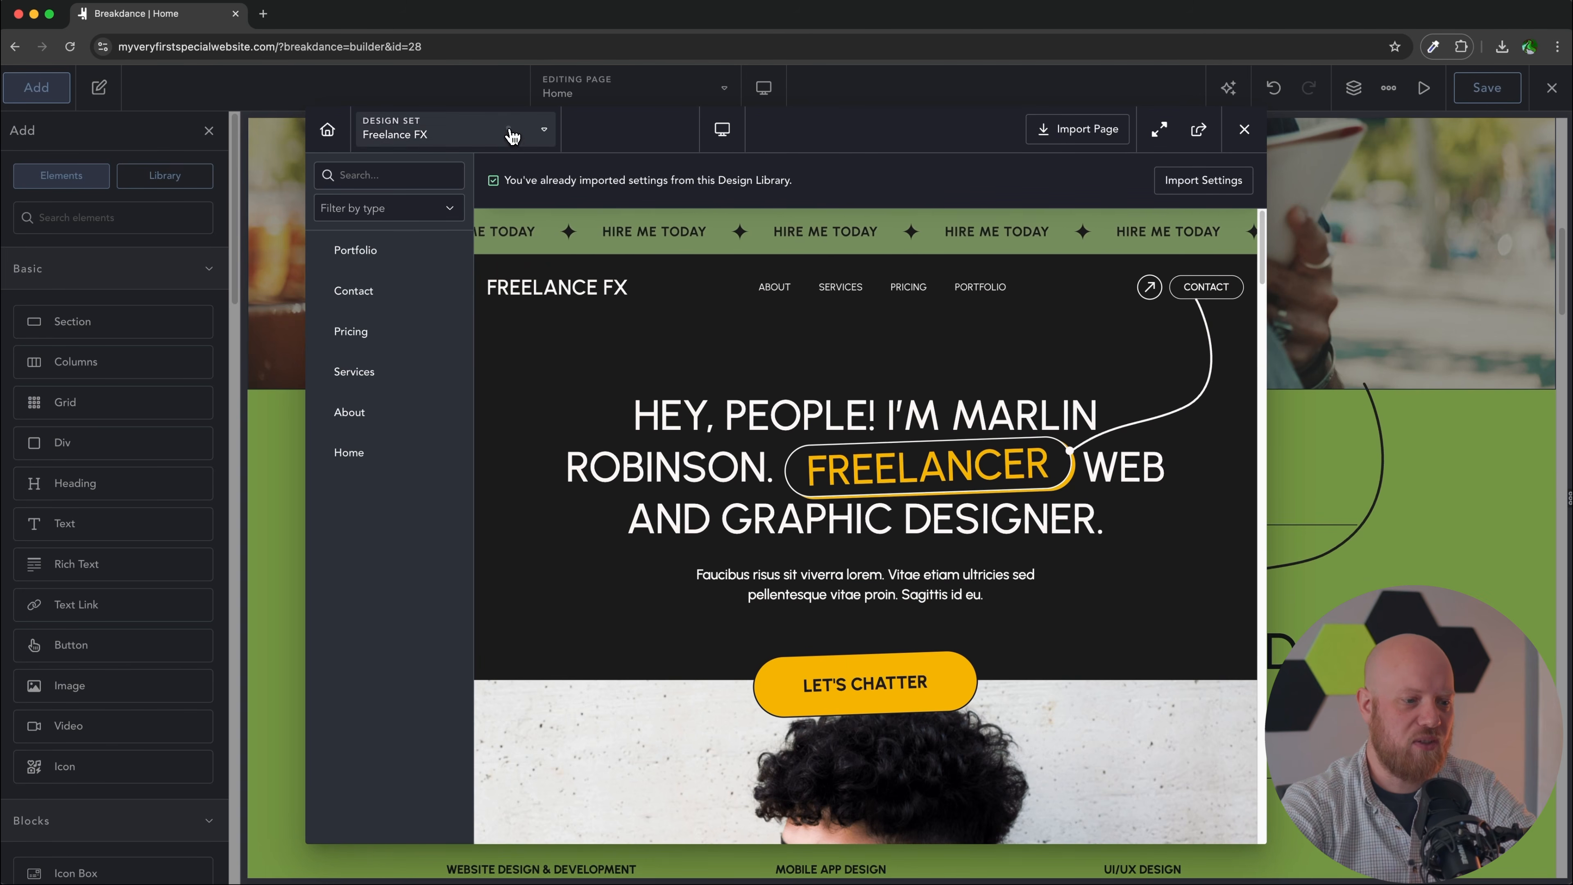
{"action": "left_click", "coordinate": [512, 135]}
{"action": "left_click", "coordinate": [446, 229]}
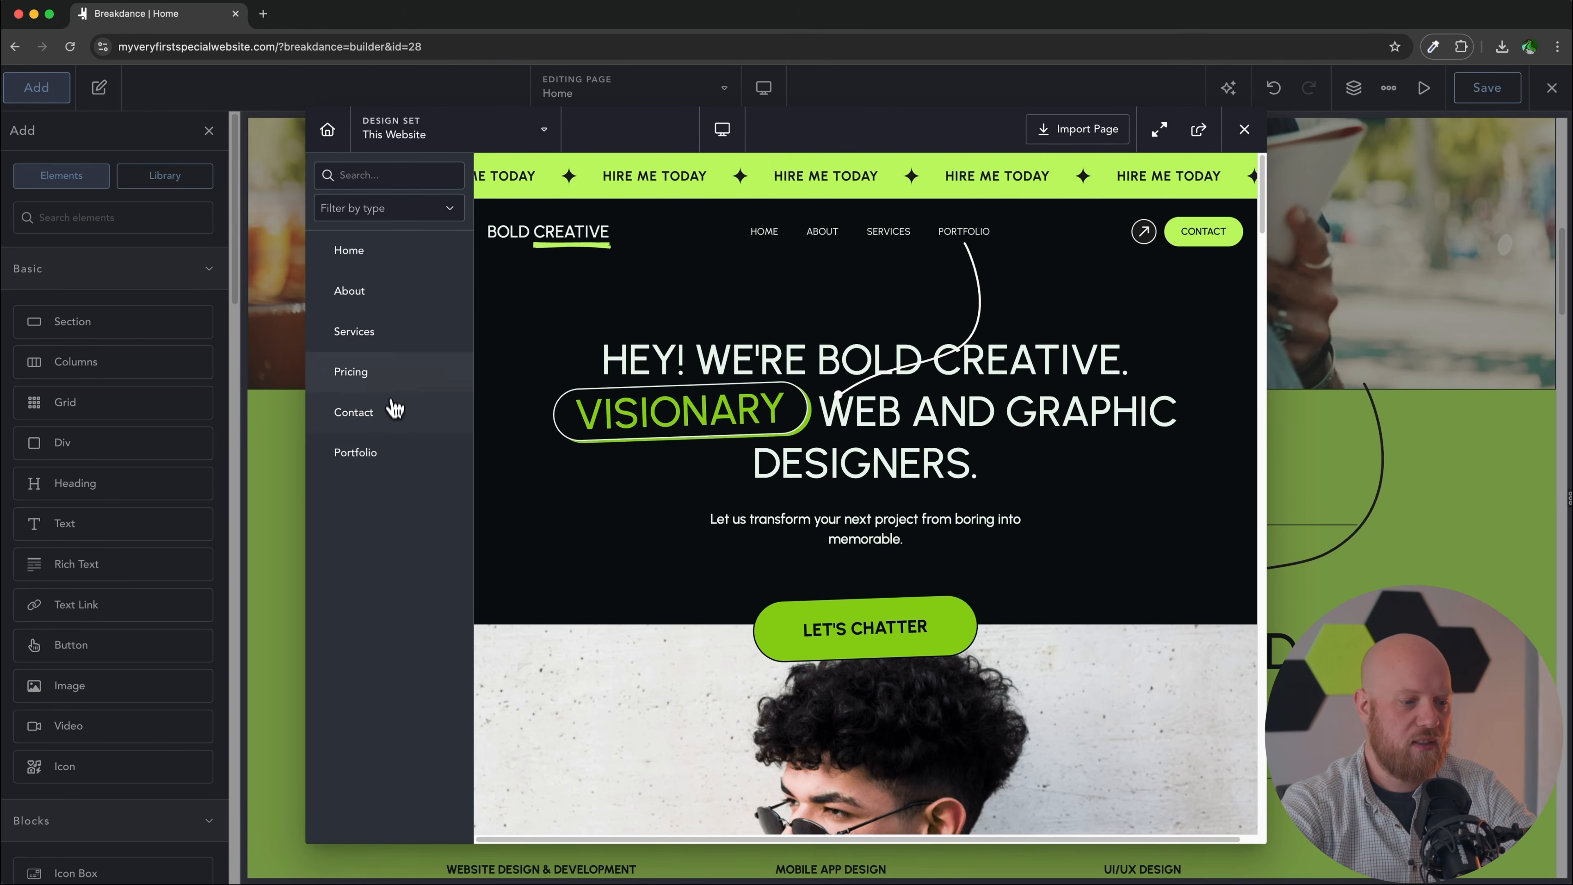
{"action": "left_click", "coordinate": [394, 373]}
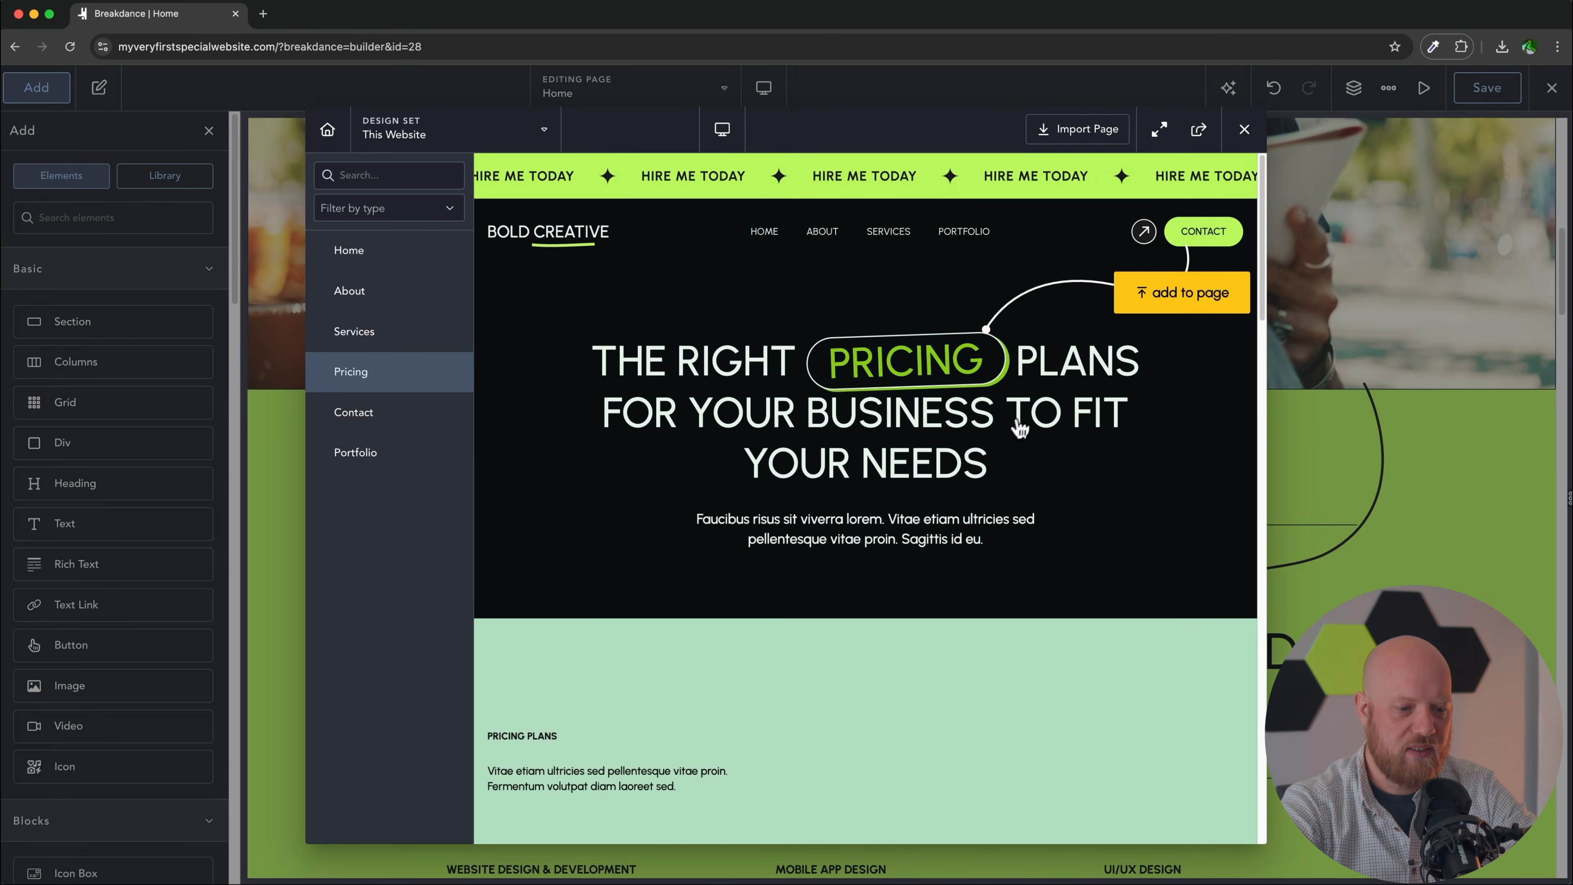
{"action": "scroll", "coordinate": [1169, 539], "scroll_direction": "down", "scroll_amount": 8}
{"action": "scroll", "coordinate": [1169, 540], "scroll_direction": "down", "scroll_amount": 15}
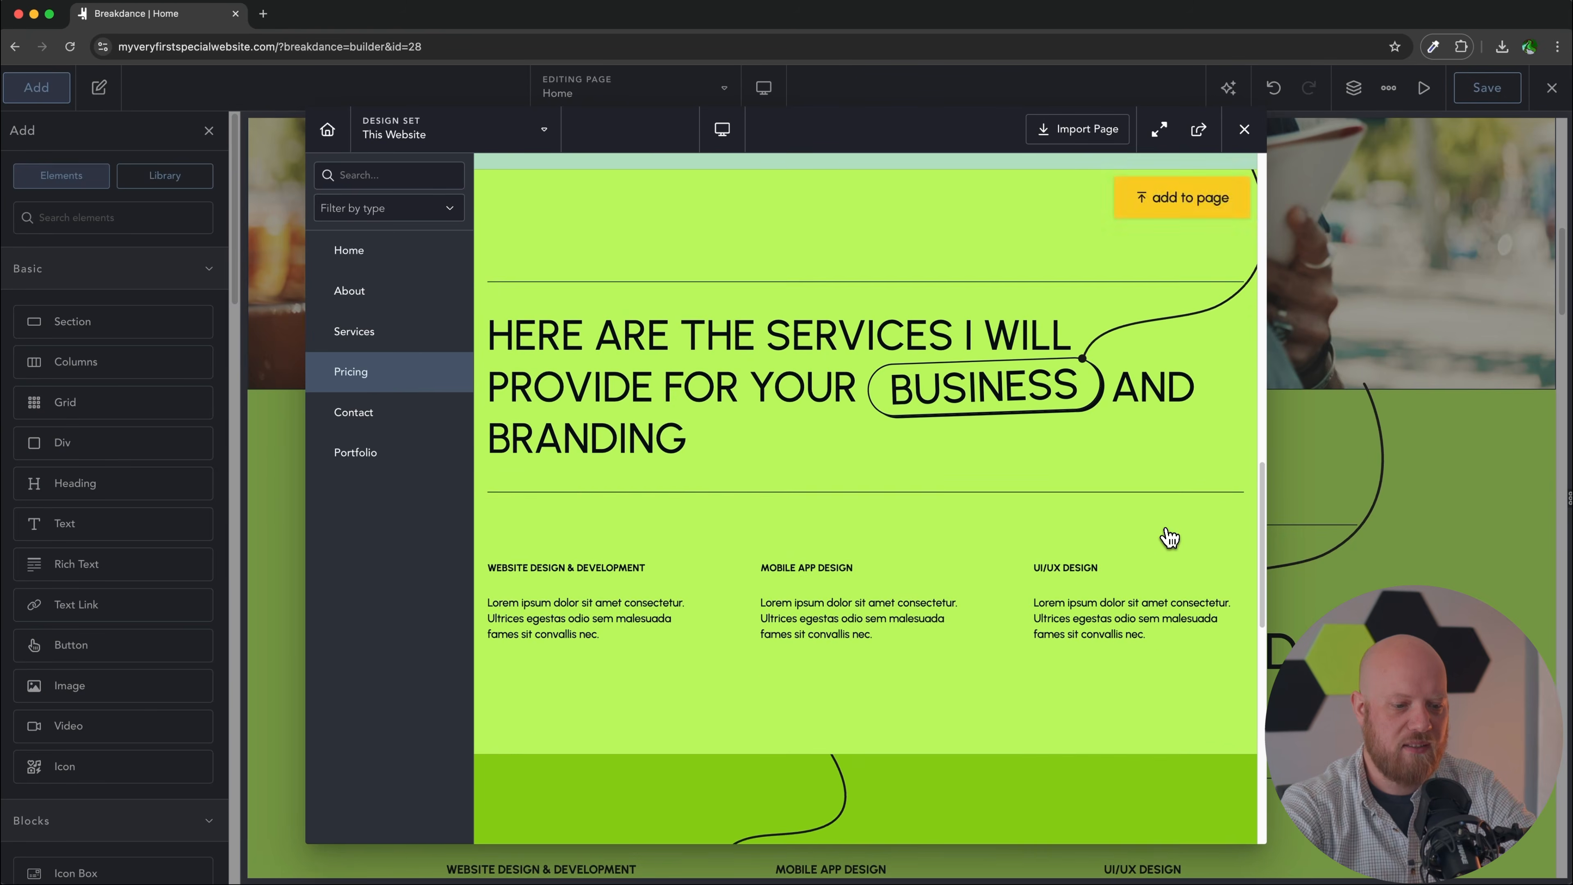
{"action": "scroll", "coordinate": [1116, 540], "scroll_direction": "down", "scroll_amount": 2}
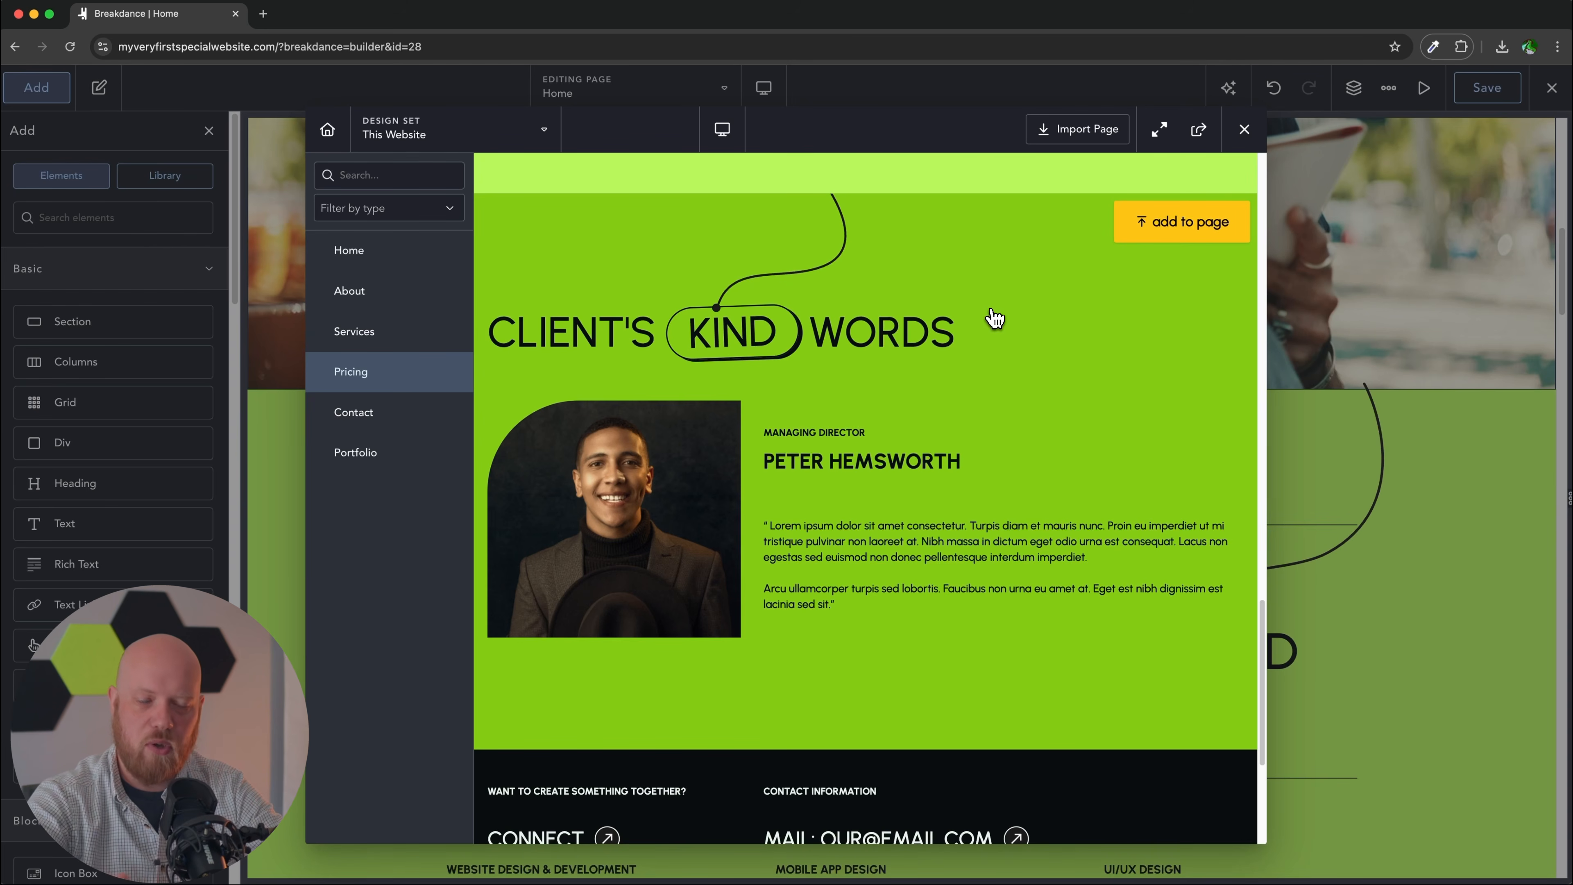
{"action": "left_click", "coordinate": [1188, 224]}
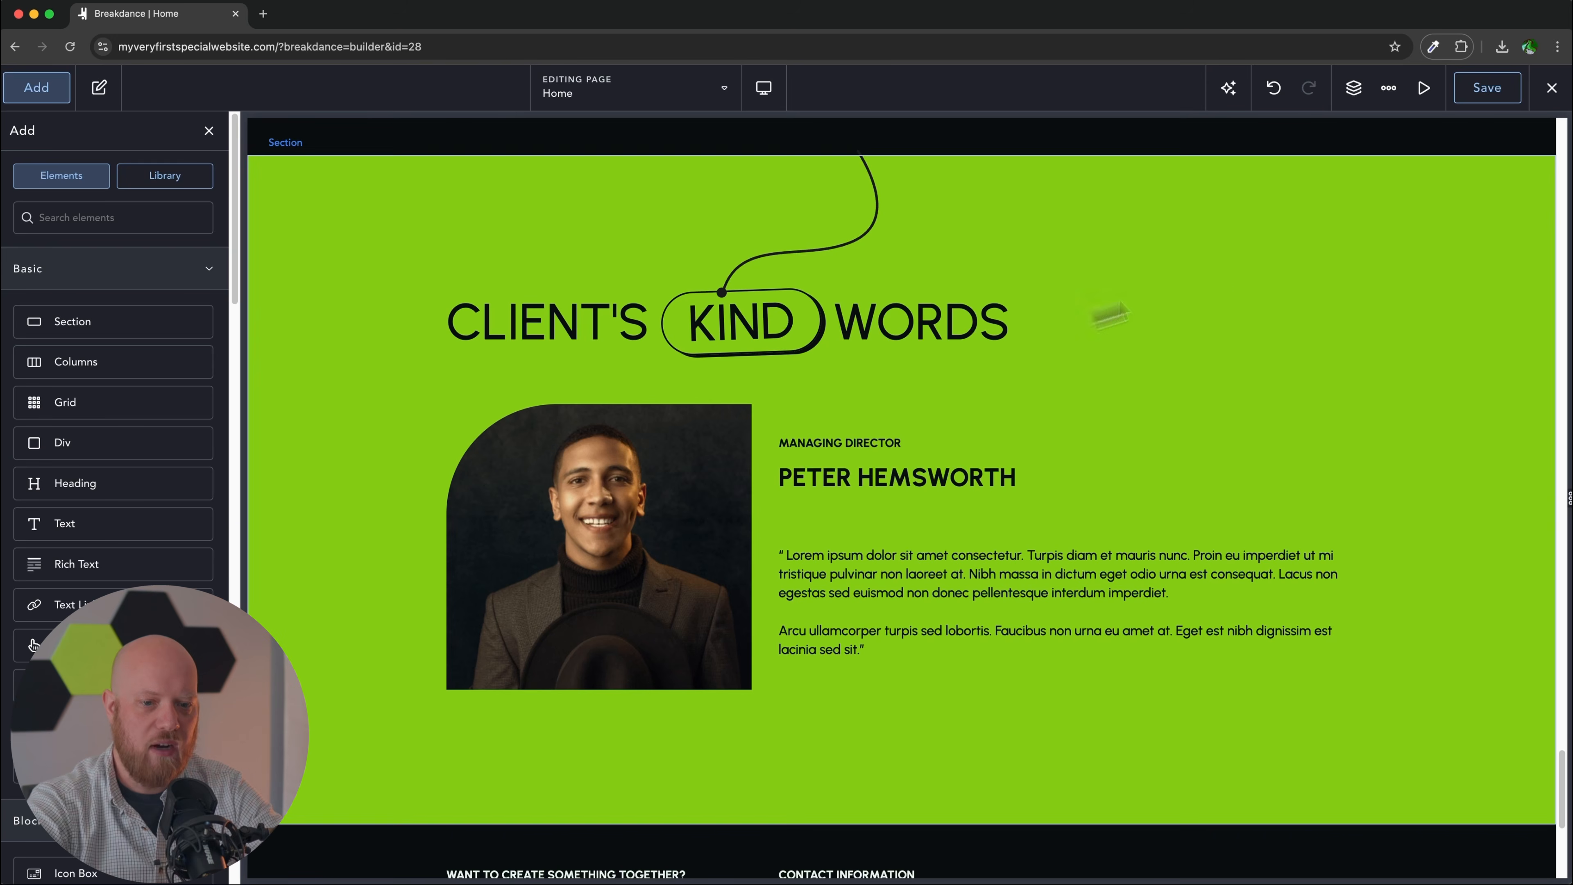
Step: Collapse the Sections in the Structure panel and drag the testimonial Section directly below the image Section
{"action": "left_click", "coordinate": [1352, 92]}
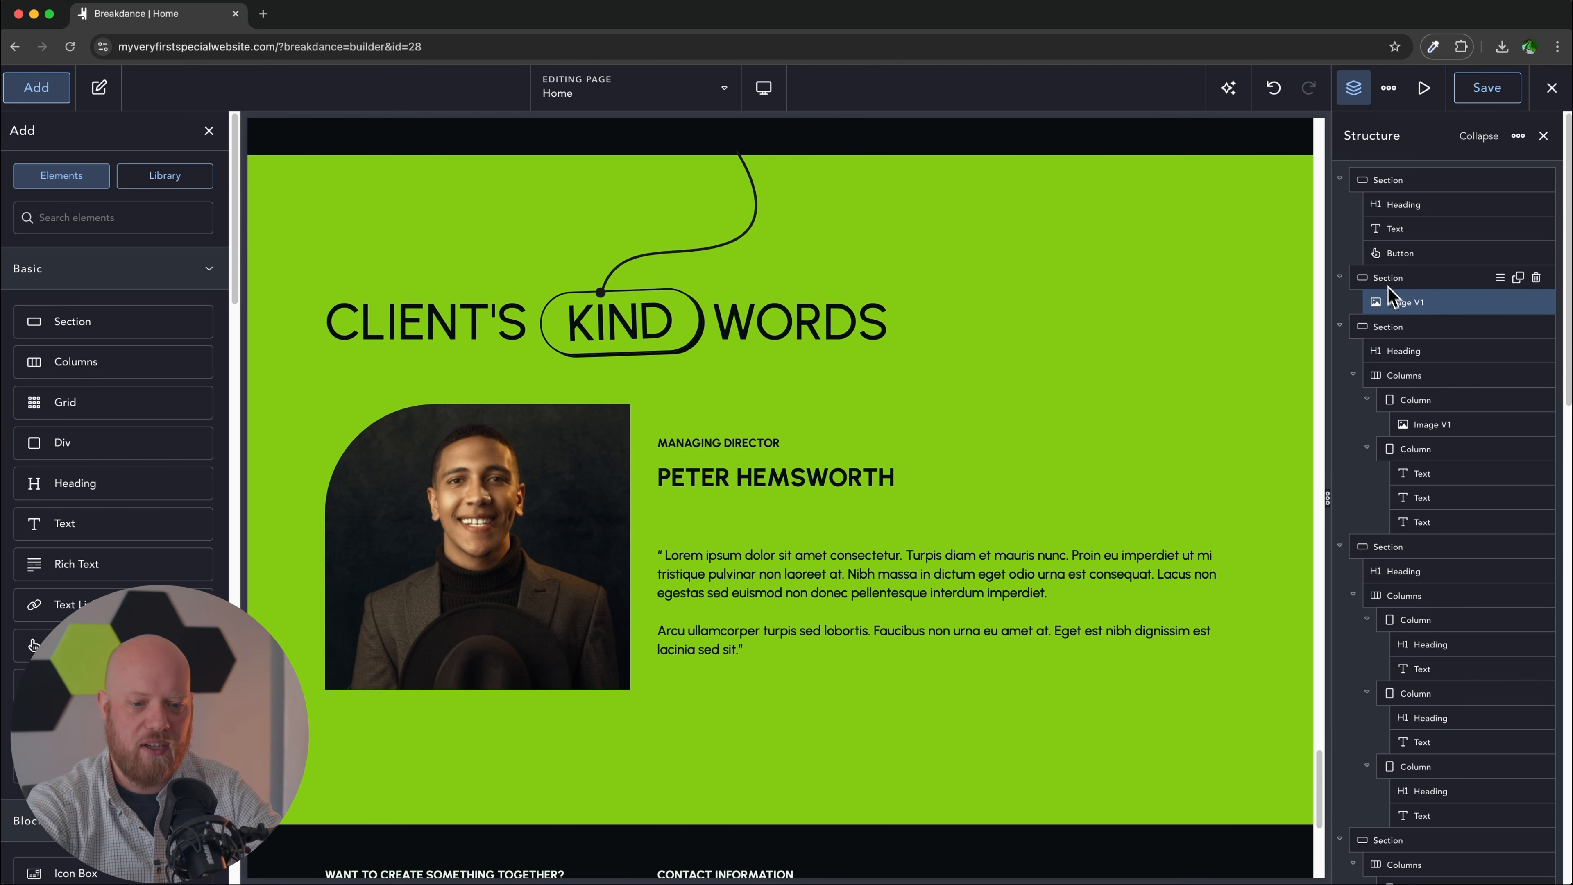
{"action": "left_click", "coordinate": [1341, 328]}
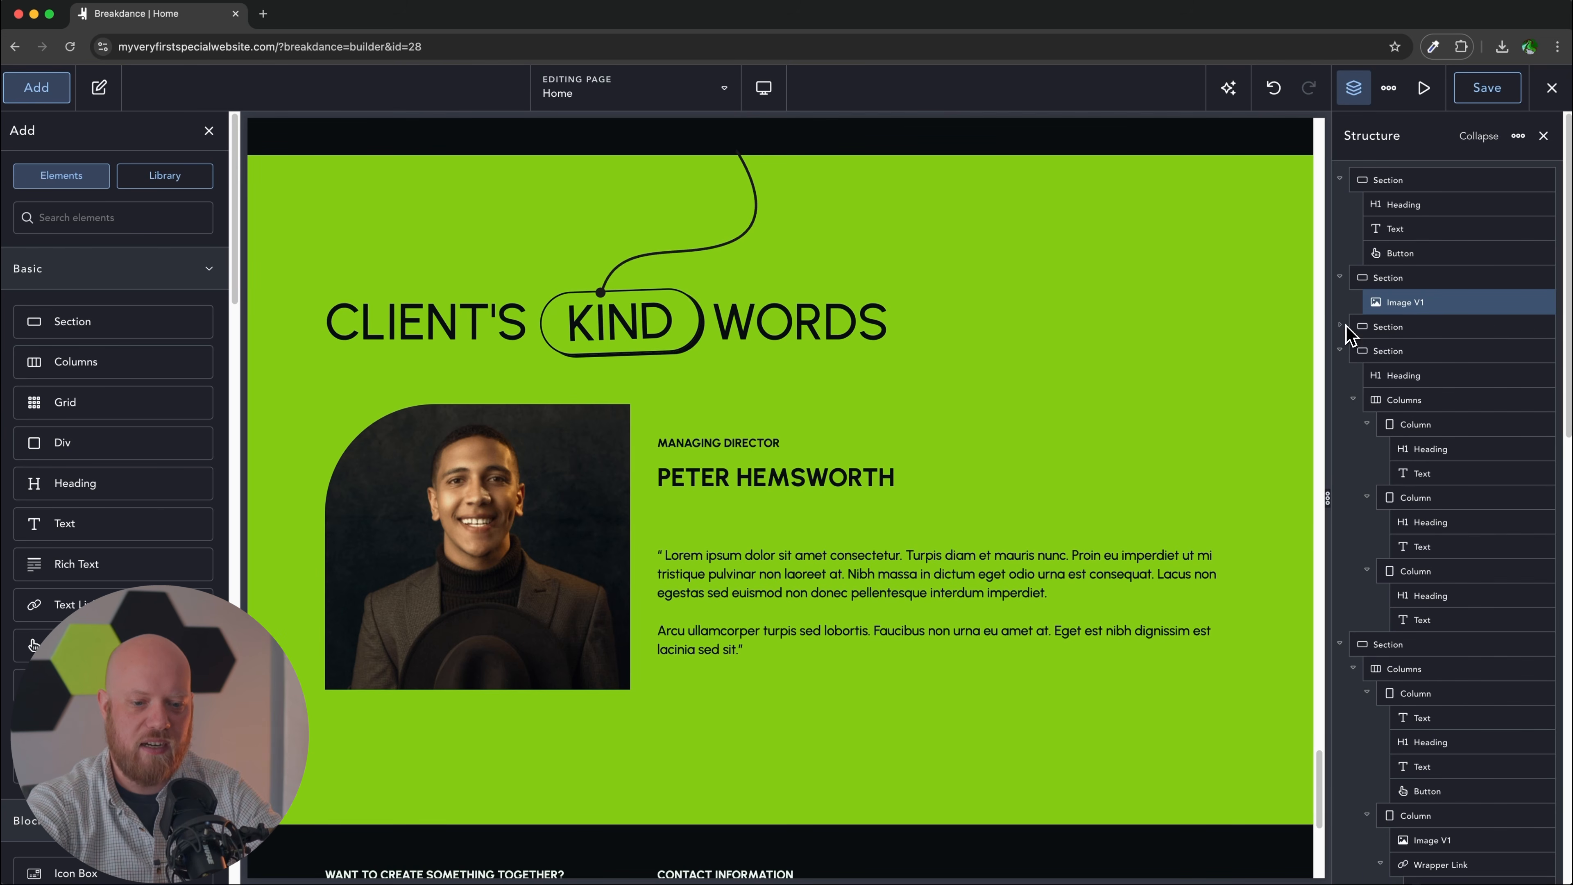
{"action": "left_click", "coordinate": [1340, 351]}
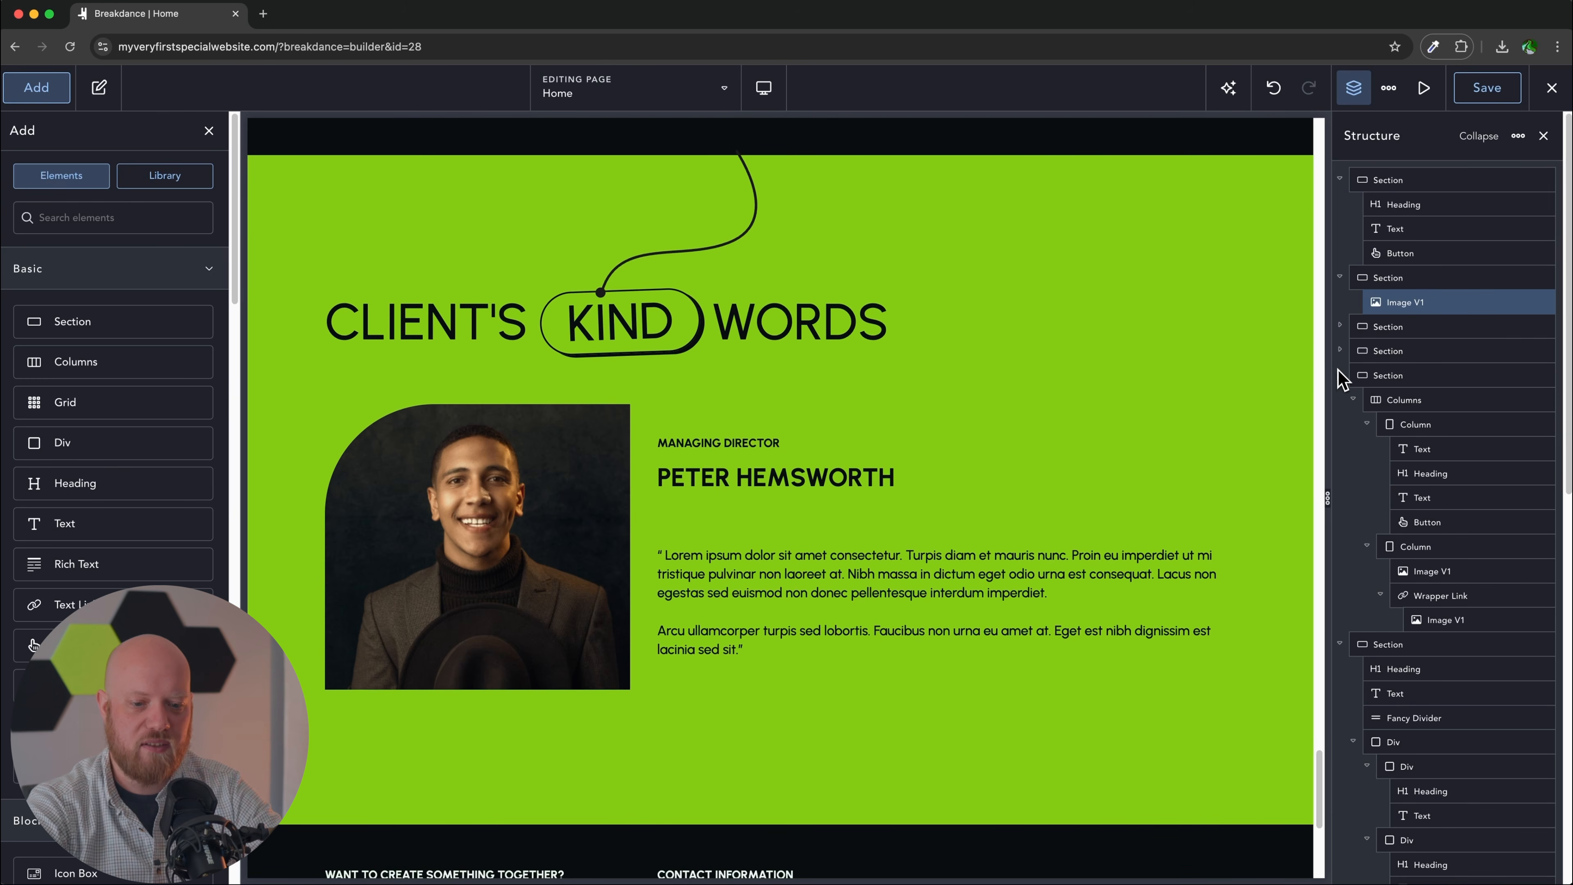
{"action": "left_click", "coordinate": [1339, 376]}
{"action": "left_click", "coordinate": [1340, 400]}
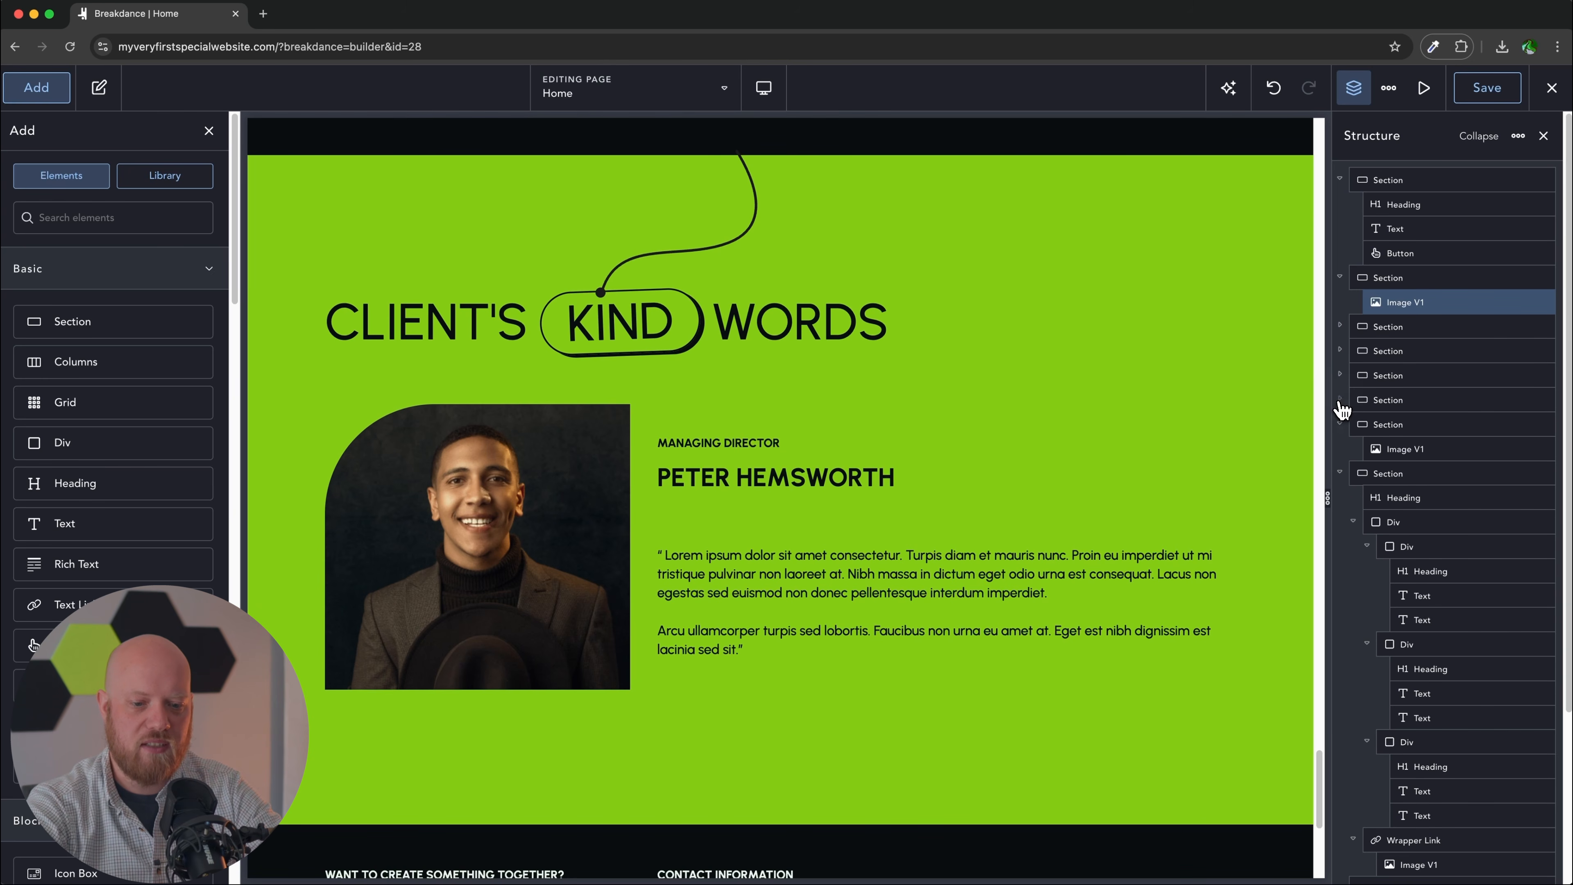
{"action": "left_click", "coordinate": [1340, 425]}
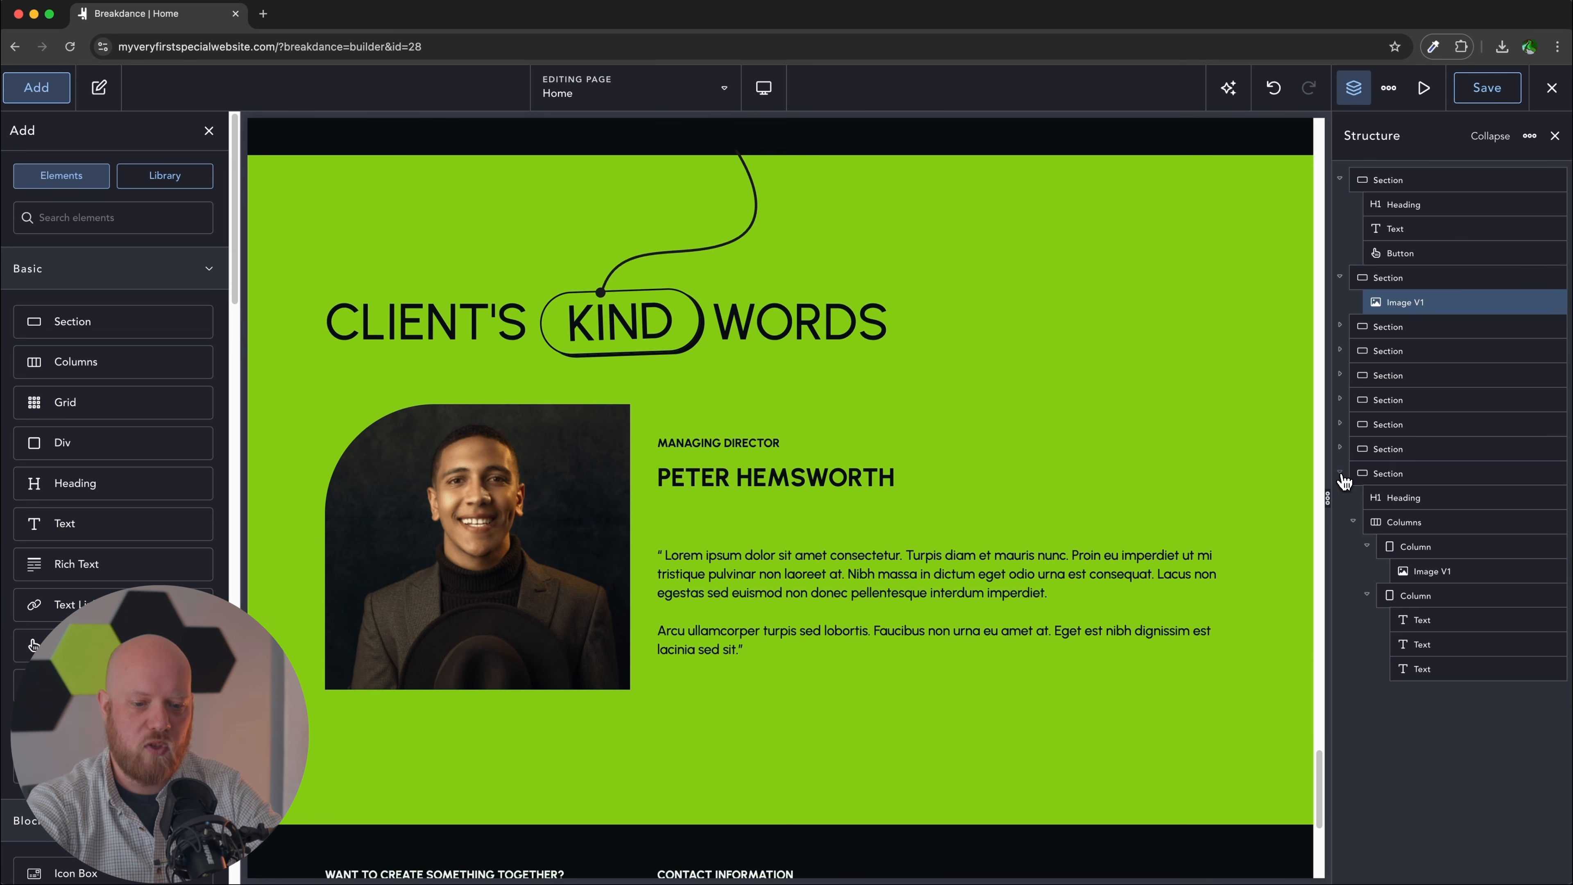
{"action": "left_click", "coordinate": [1341, 450]}
{"action": "left_click", "coordinate": [1379, 449]}
{"action": "left_click", "coordinate": [1255, 353]}
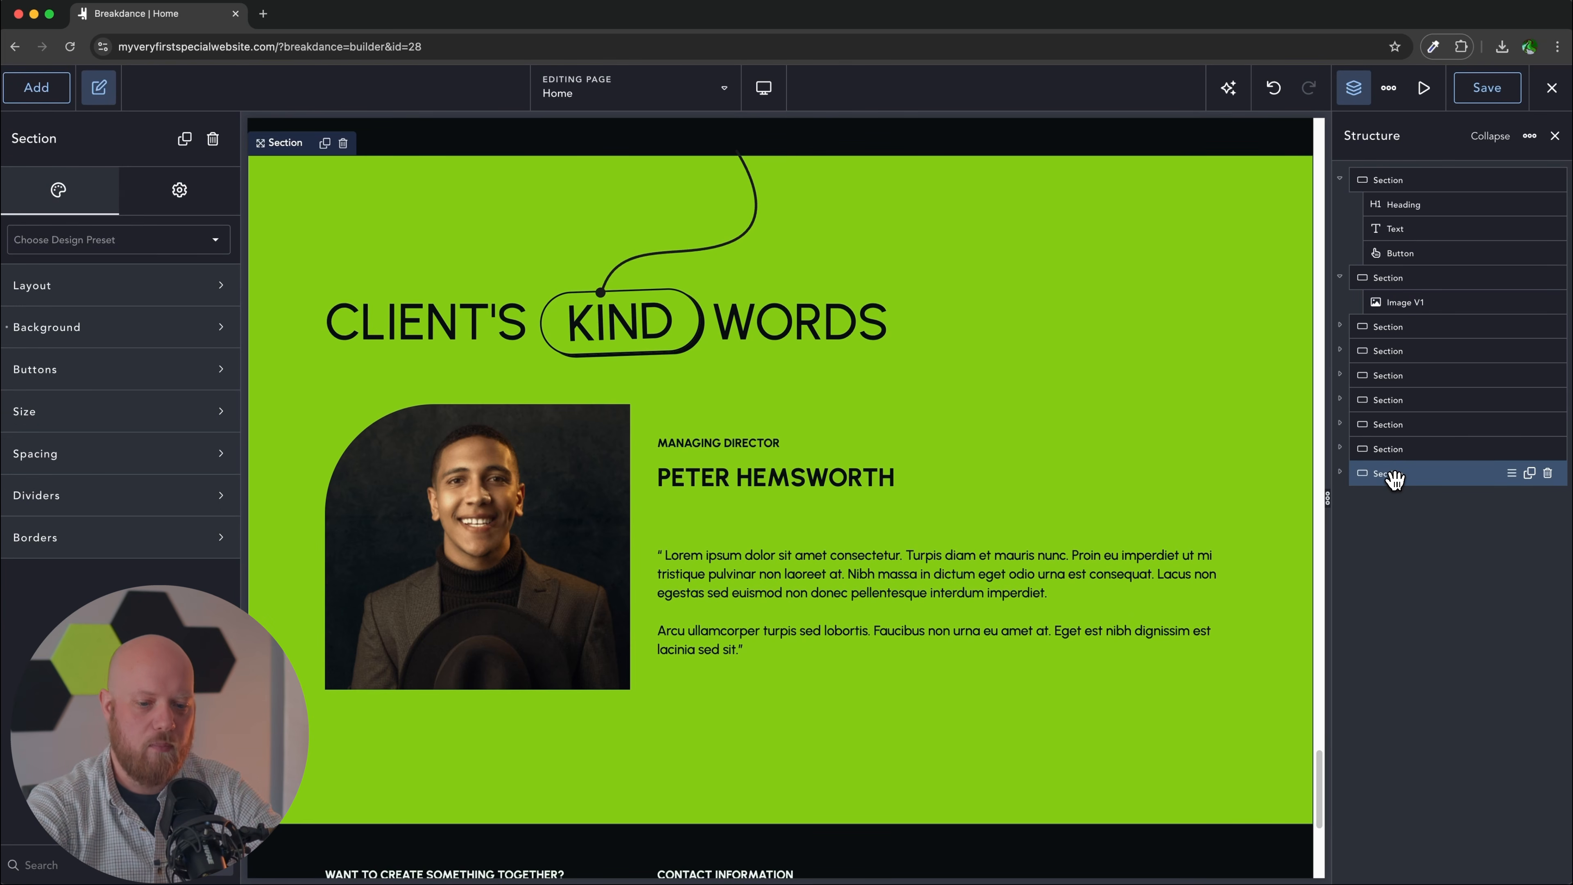
{"action": "left_click_drag", "start_coordinate": [1394, 479], "coordinate": [1344, 291]}
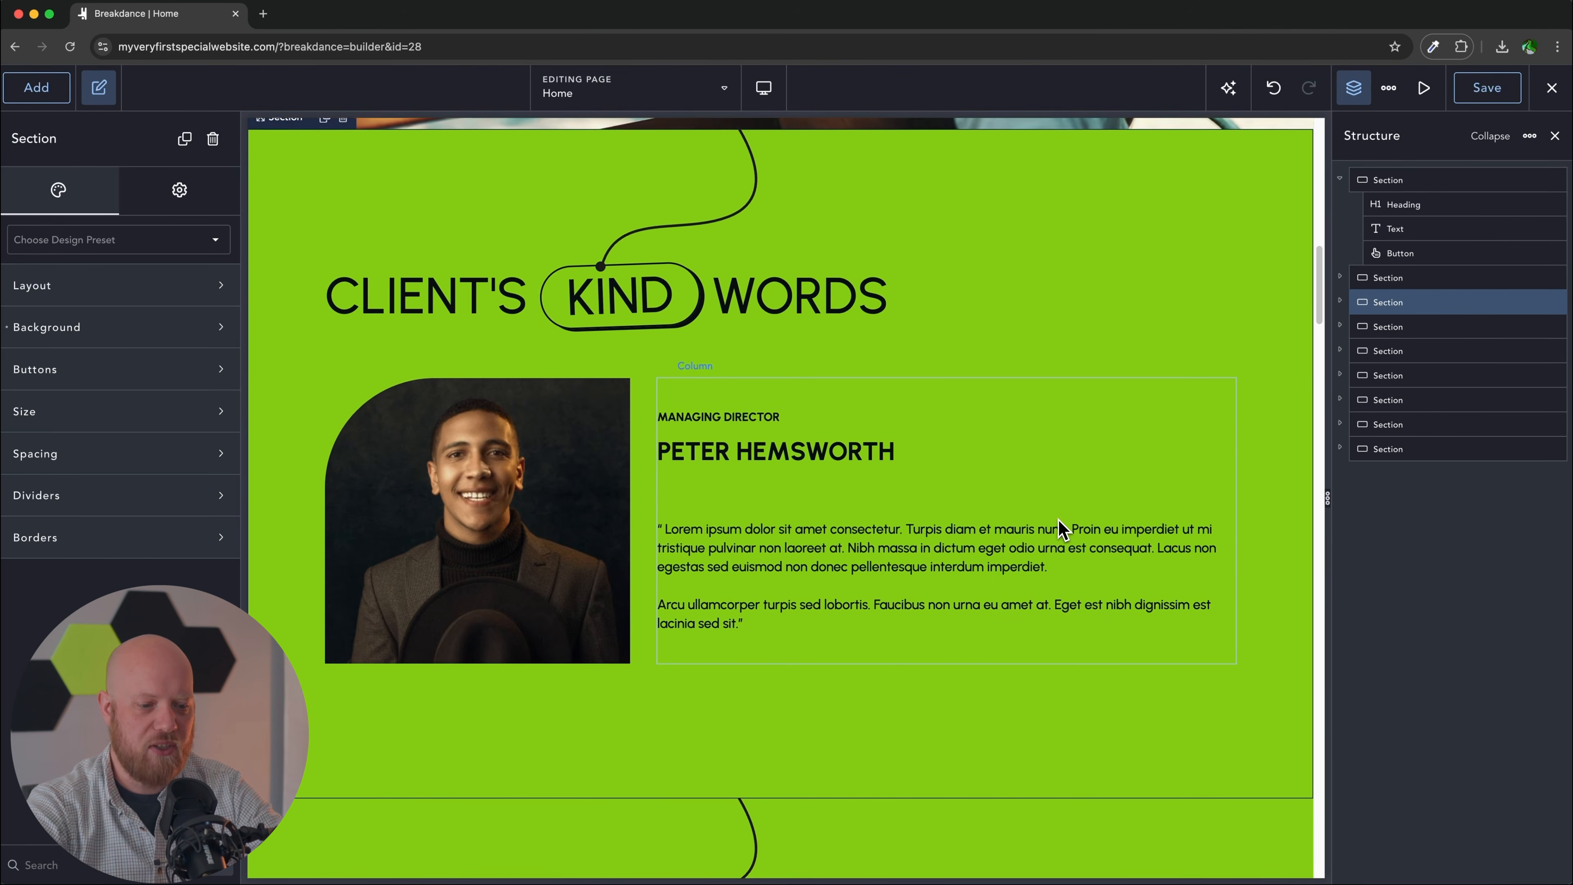
Step: Delete the repeated Client's Kind Words heading from the lower testimonial
{"action": "scroll", "coordinate": [881, 390], "scroll_direction": "down", "scroll_amount": 5}
{"action": "scroll", "coordinate": [887, 391], "scroll_direction": "down", "scroll_amount": 4}
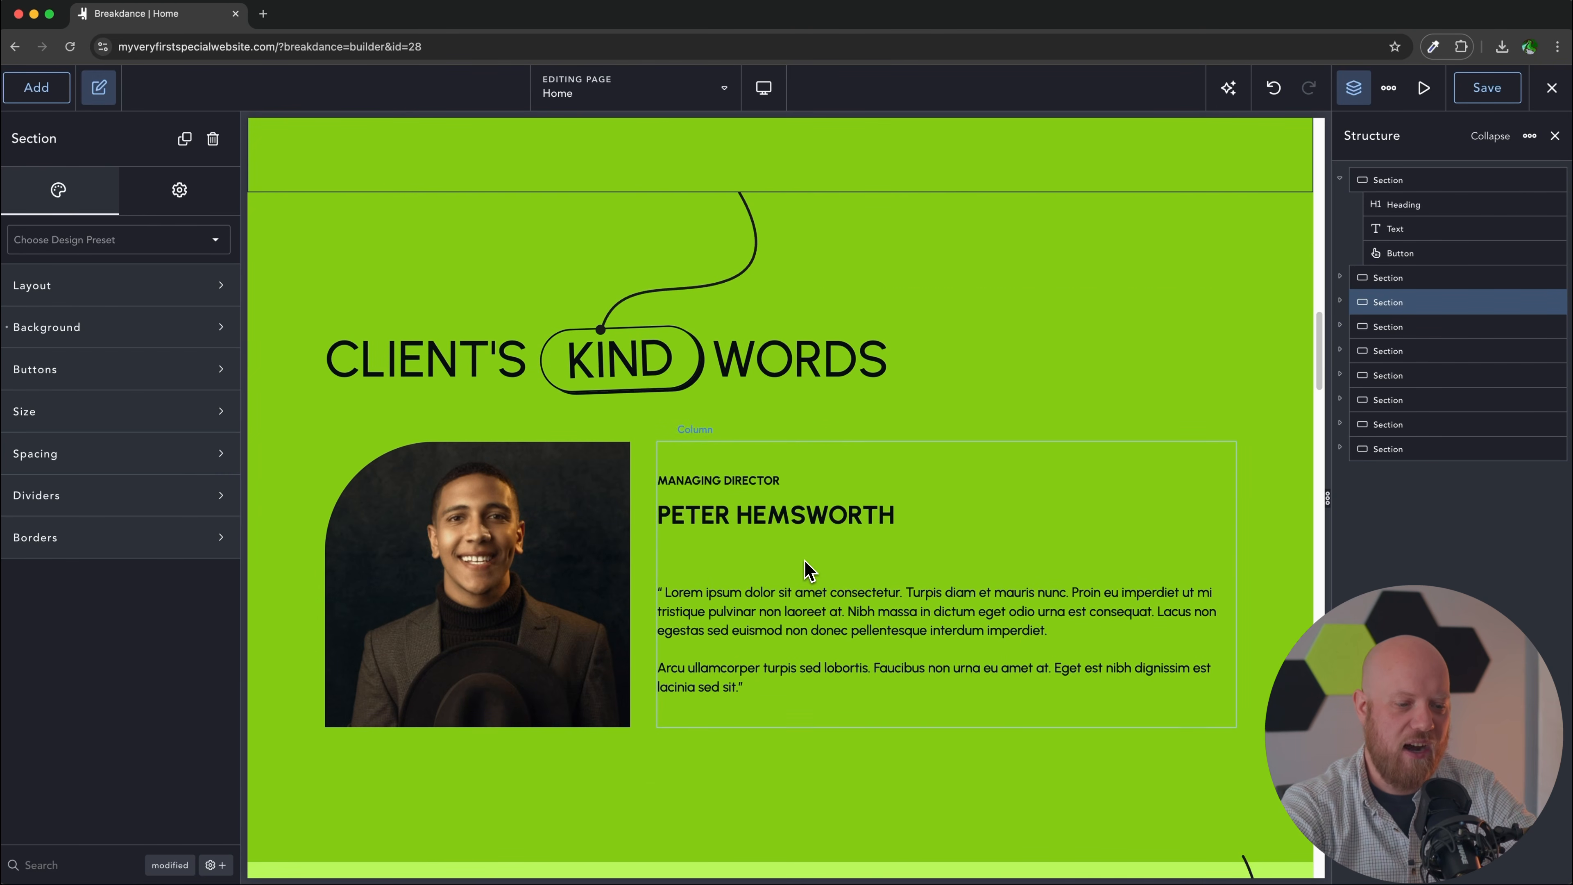
{"action": "scroll", "coordinate": [810, 570], "scroll_direction": "up", "scroll_amount": 3}
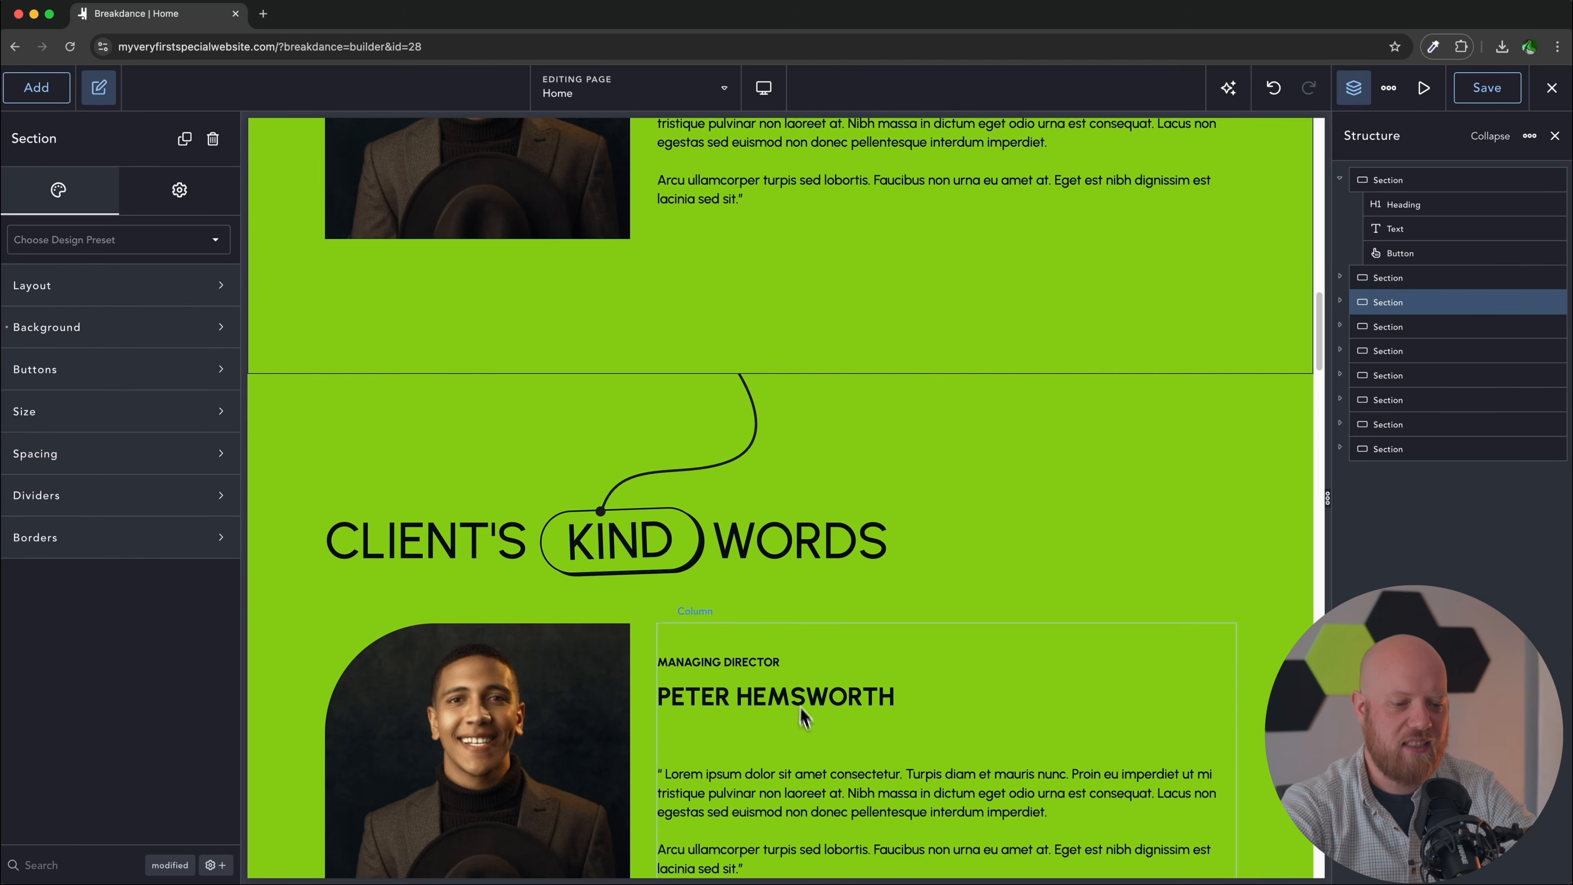
{"action": "scroll", "coordinate": [814, 725], "scroll_direction": "down", "scroll_amount": 2}
{"action": "scroll", "coordinate": [813, 726], "scroll_direction": "up", "scroll_amount": 5}
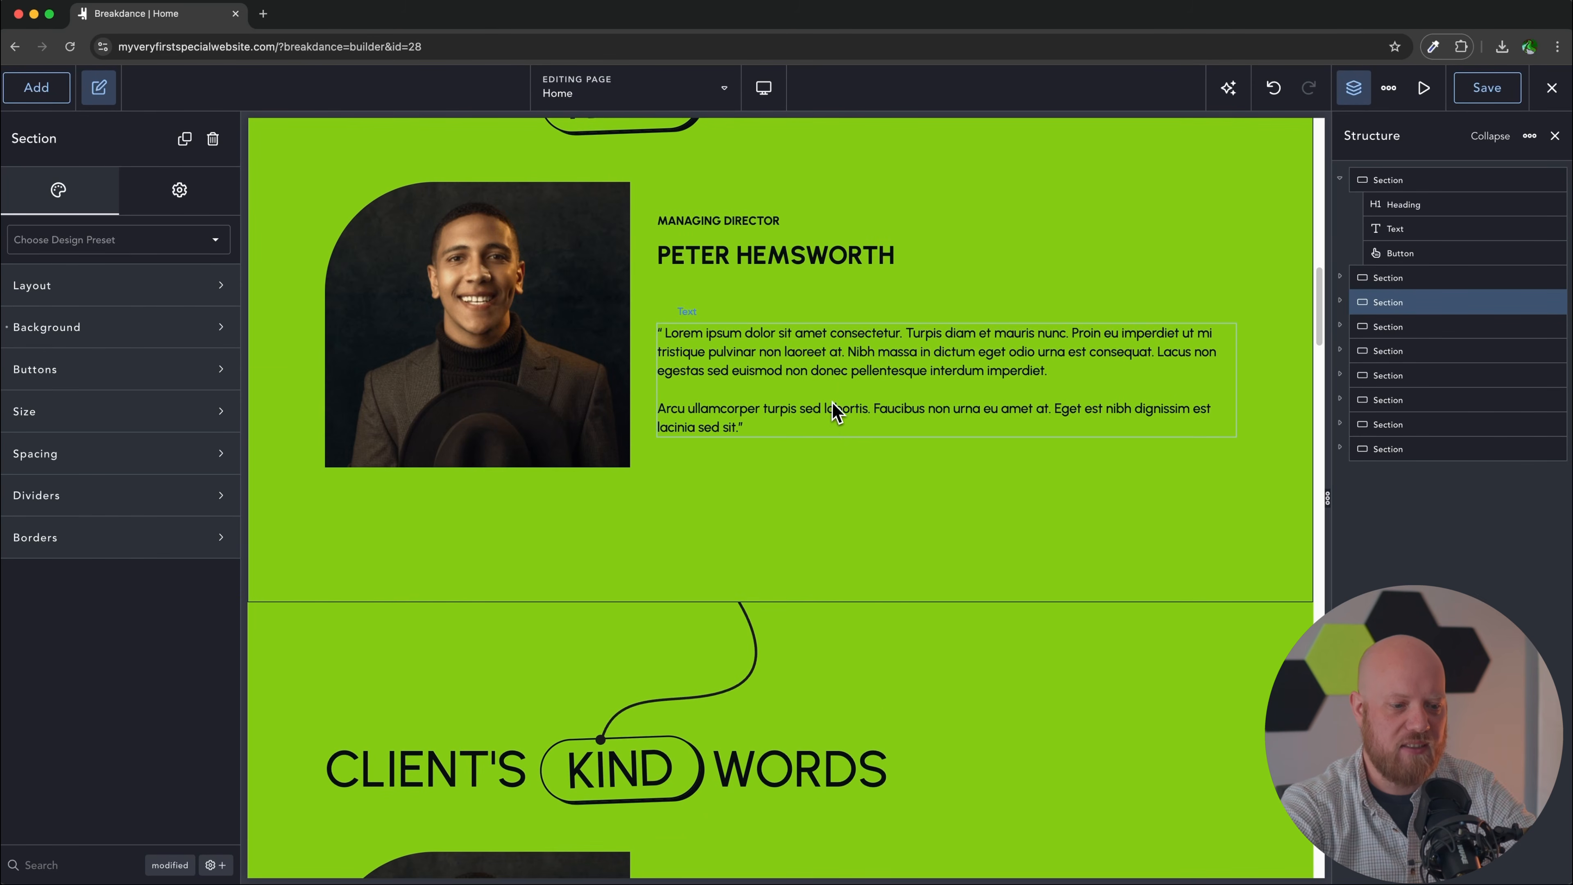
{"action": "scroll", "coordinate": [831, 409], "scroll_direction": "down", "scroll_amount": 1}
{"action": "scroll", "coordinate": [824, 412], "scroll_direction": "down", "scroll_amount": 7}
{"action": "scroll", "coordinate": [796, 354], "scroll_direction": "up", "scroll_amount": 2}
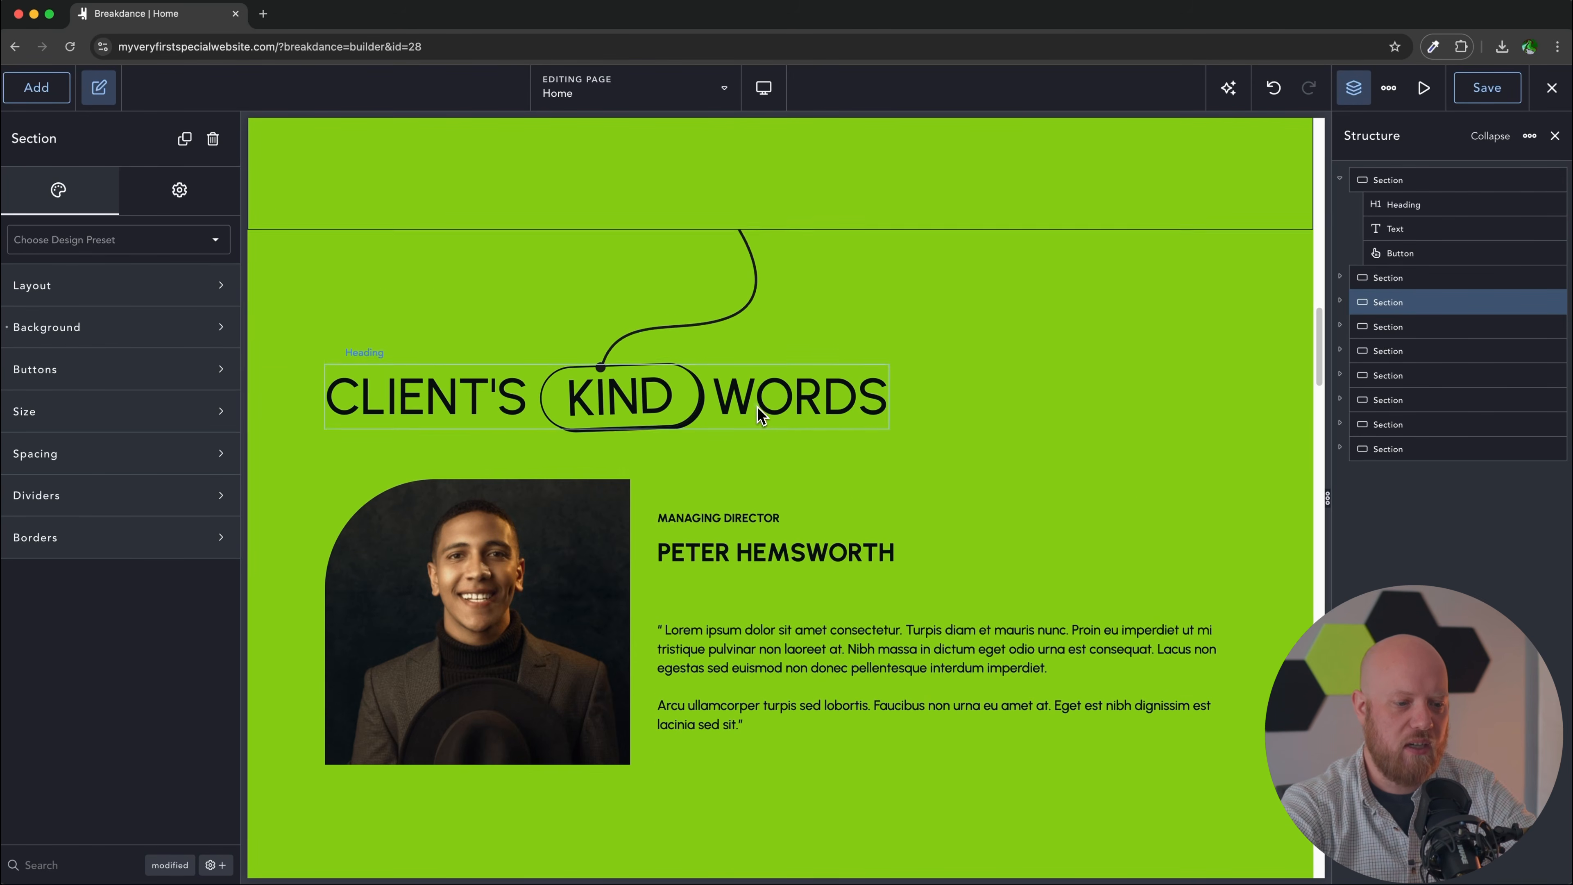
{"action": "left_click", "coordinate": [761, 416]}
{"action": "key", "text": "Delete"}
Step: Move the lower testimonial's text column above its photo column in Structure, placing it left
{"action": "scroll", "coordinate": [759, 417], "scroll_direction": "up", "scroll_amount": 7}
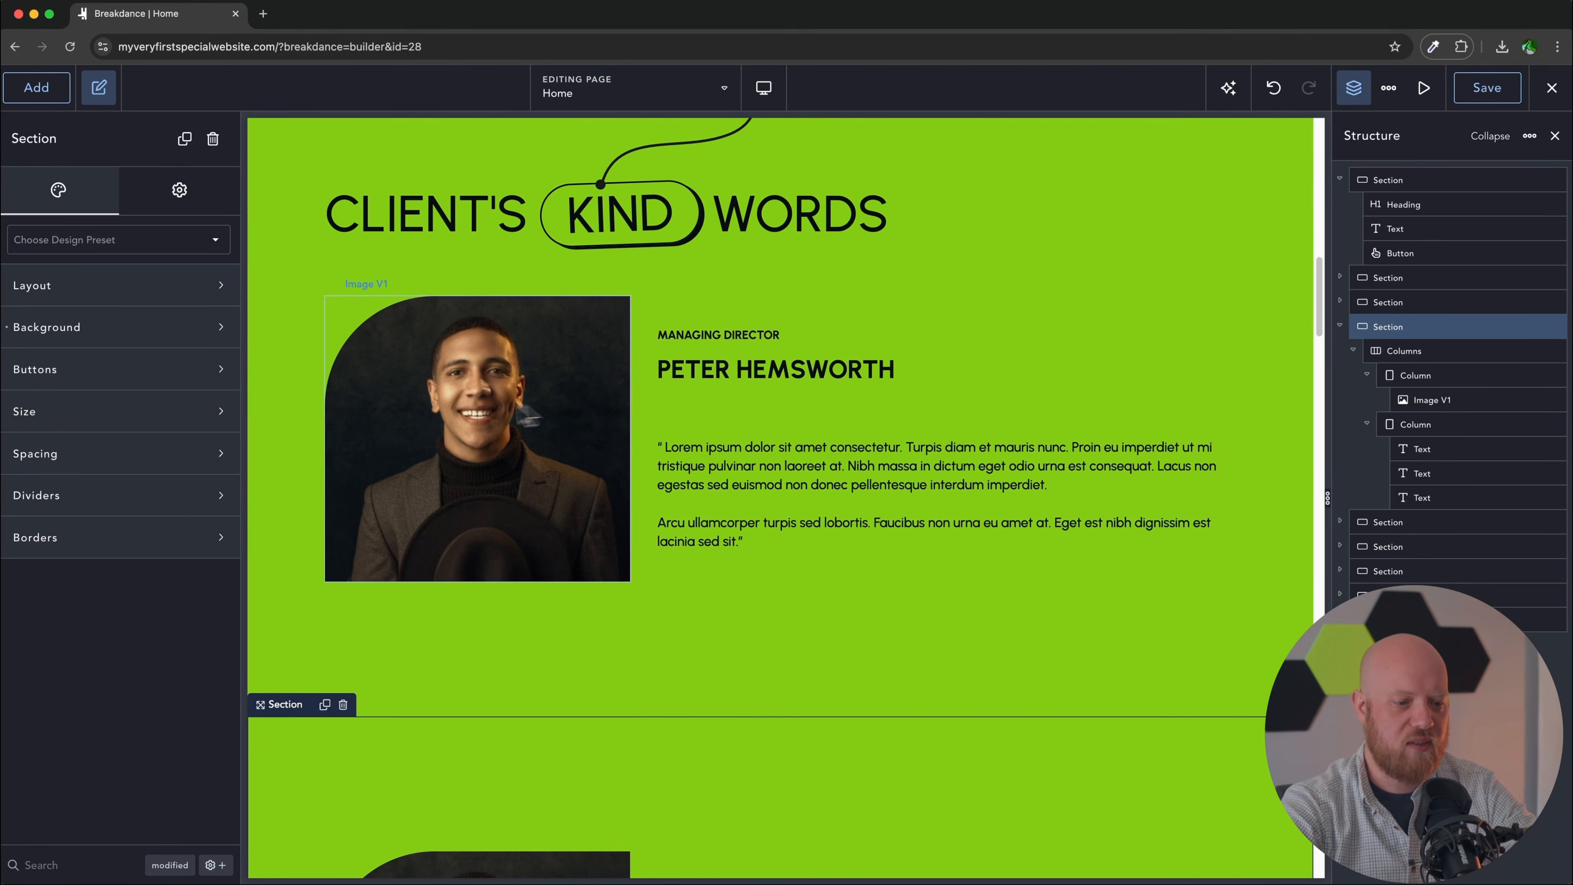
{"action": "scroll", "coordinate": [597, 421], "scroll_direction": "down", "scroll_amount": 6}
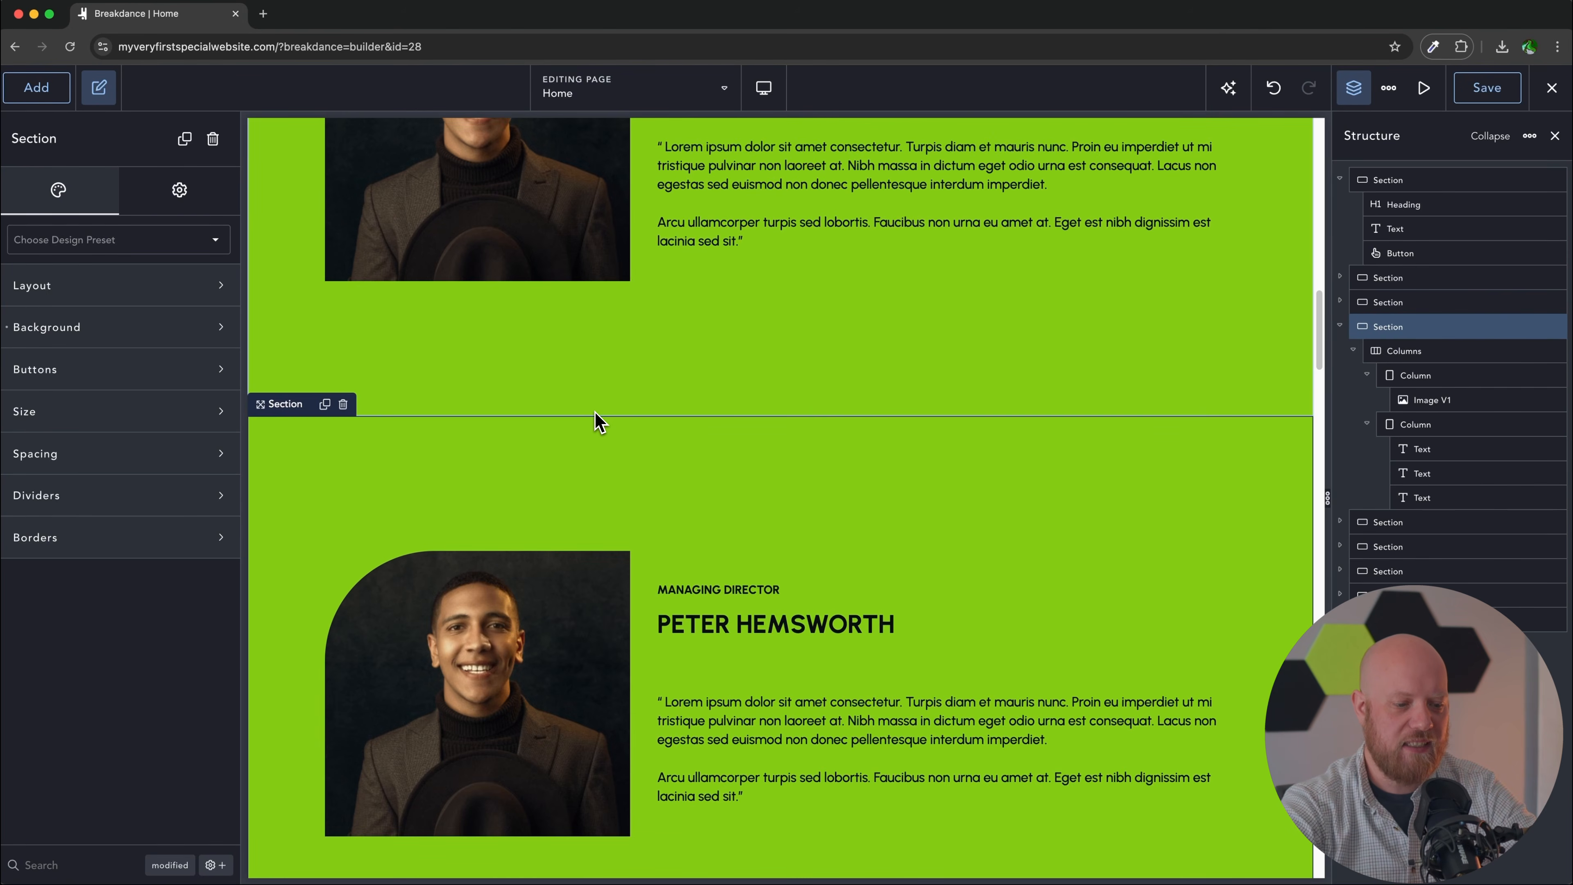
{"action": "left_click", "coordinate": [534, 604]}
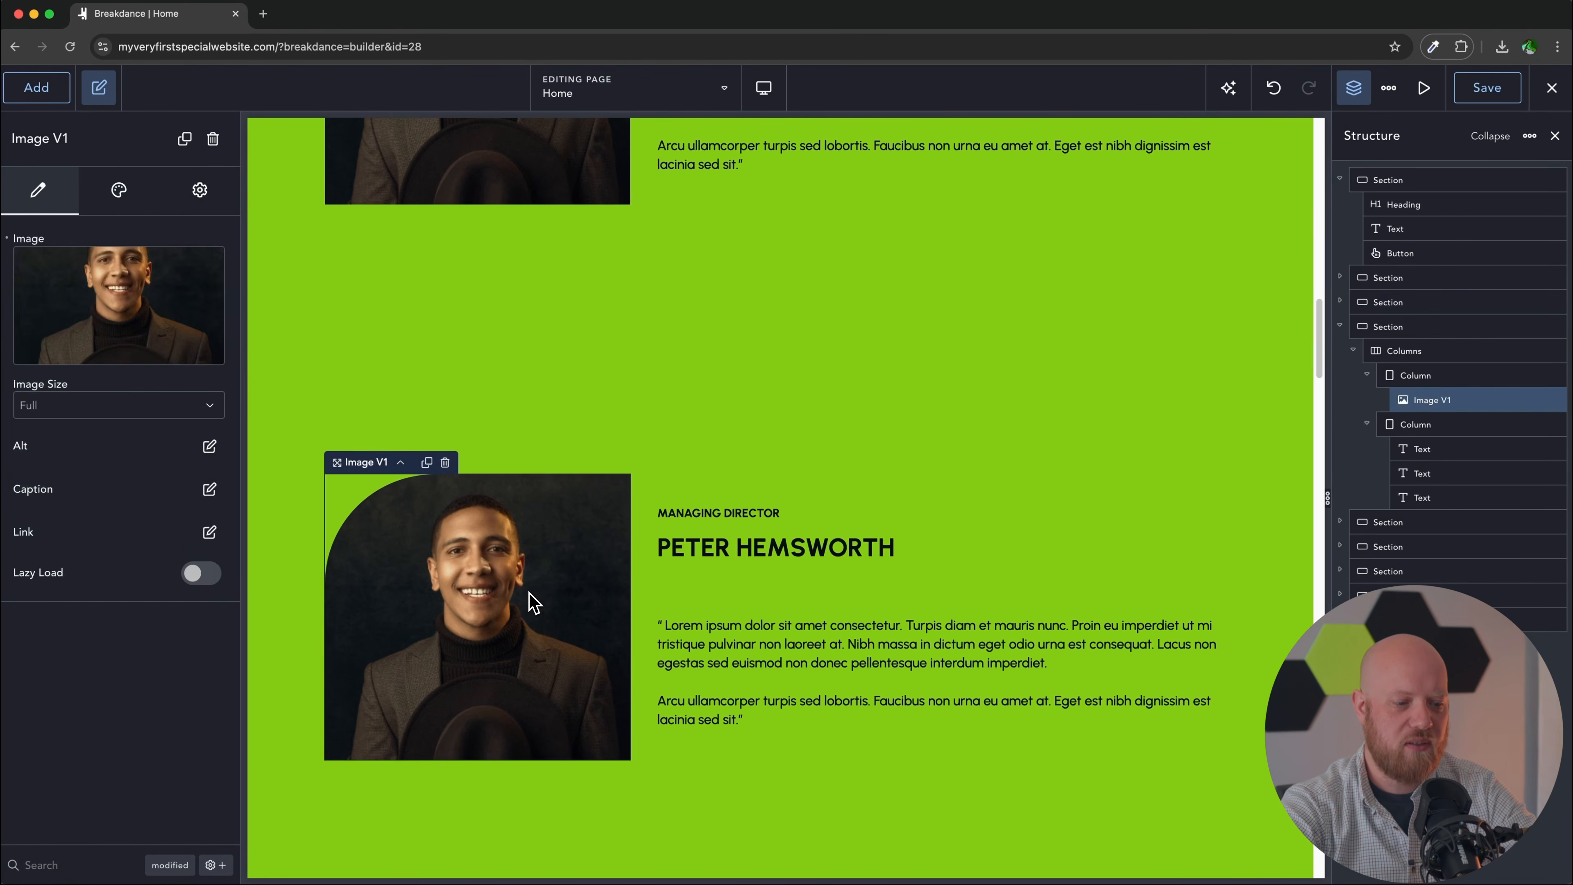
{"action": "left_click", "coordinate": [1421, 352]}
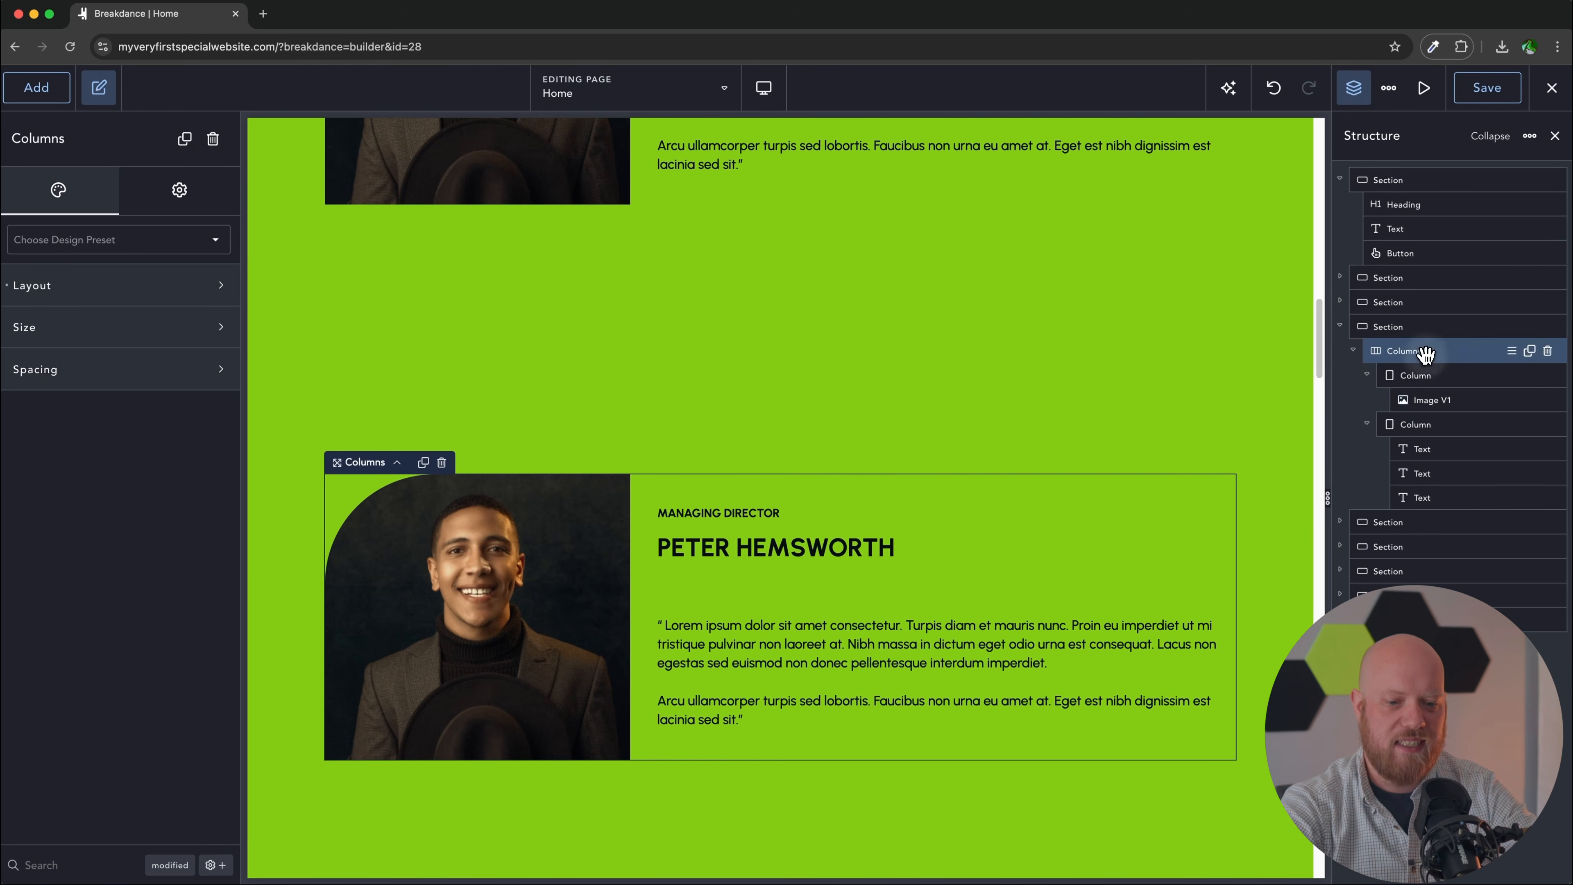
{"action": "left_click", "coordinate": [1372, 377]}
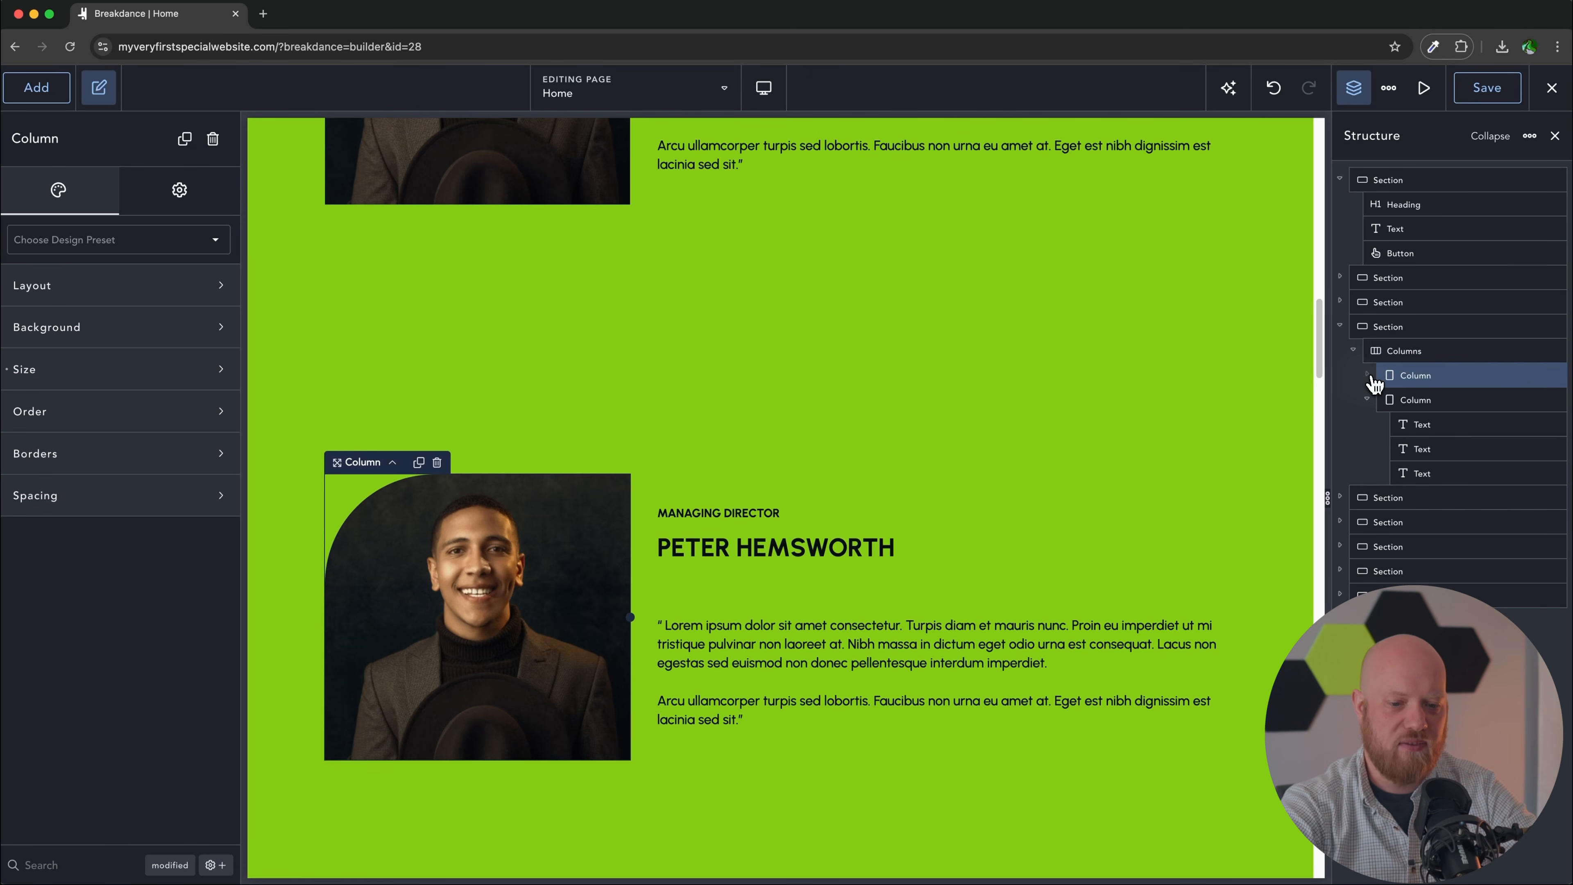
{"action": "left_click", "coordinate": [1367, 399]}
{"action": "left_click_drag", "start_coordinate": [1372, 400], "coordinate": [1400, 372]}
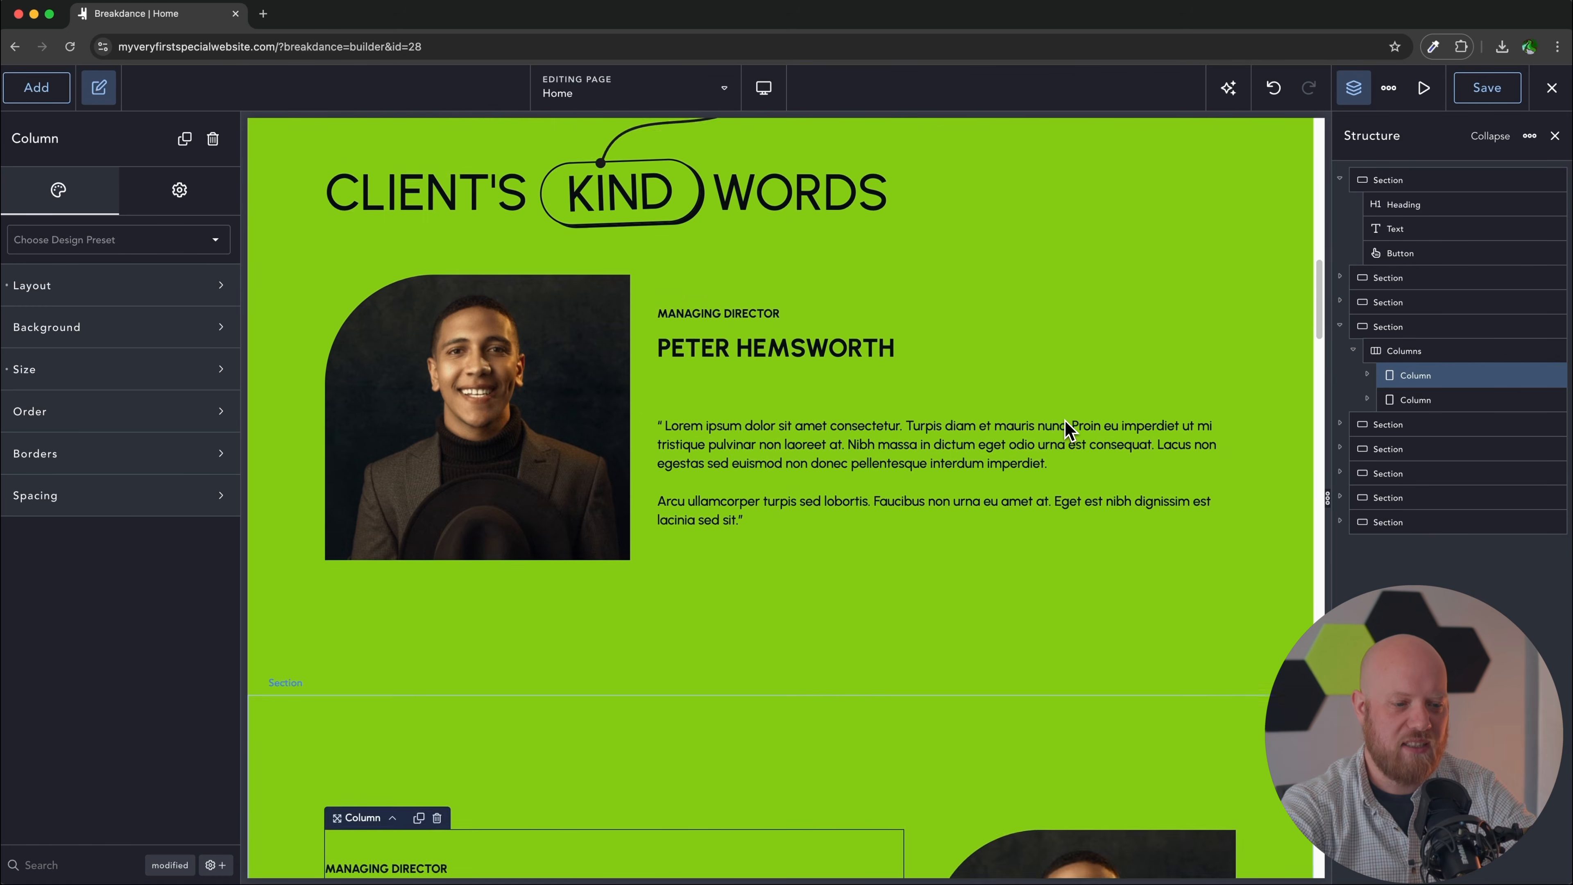
Step: Open the media library for the upper testimonial photo
{"action": "scroll", "coordinate": [1069, 430], "scroll_direction": "up", "scroll_amount": 5}
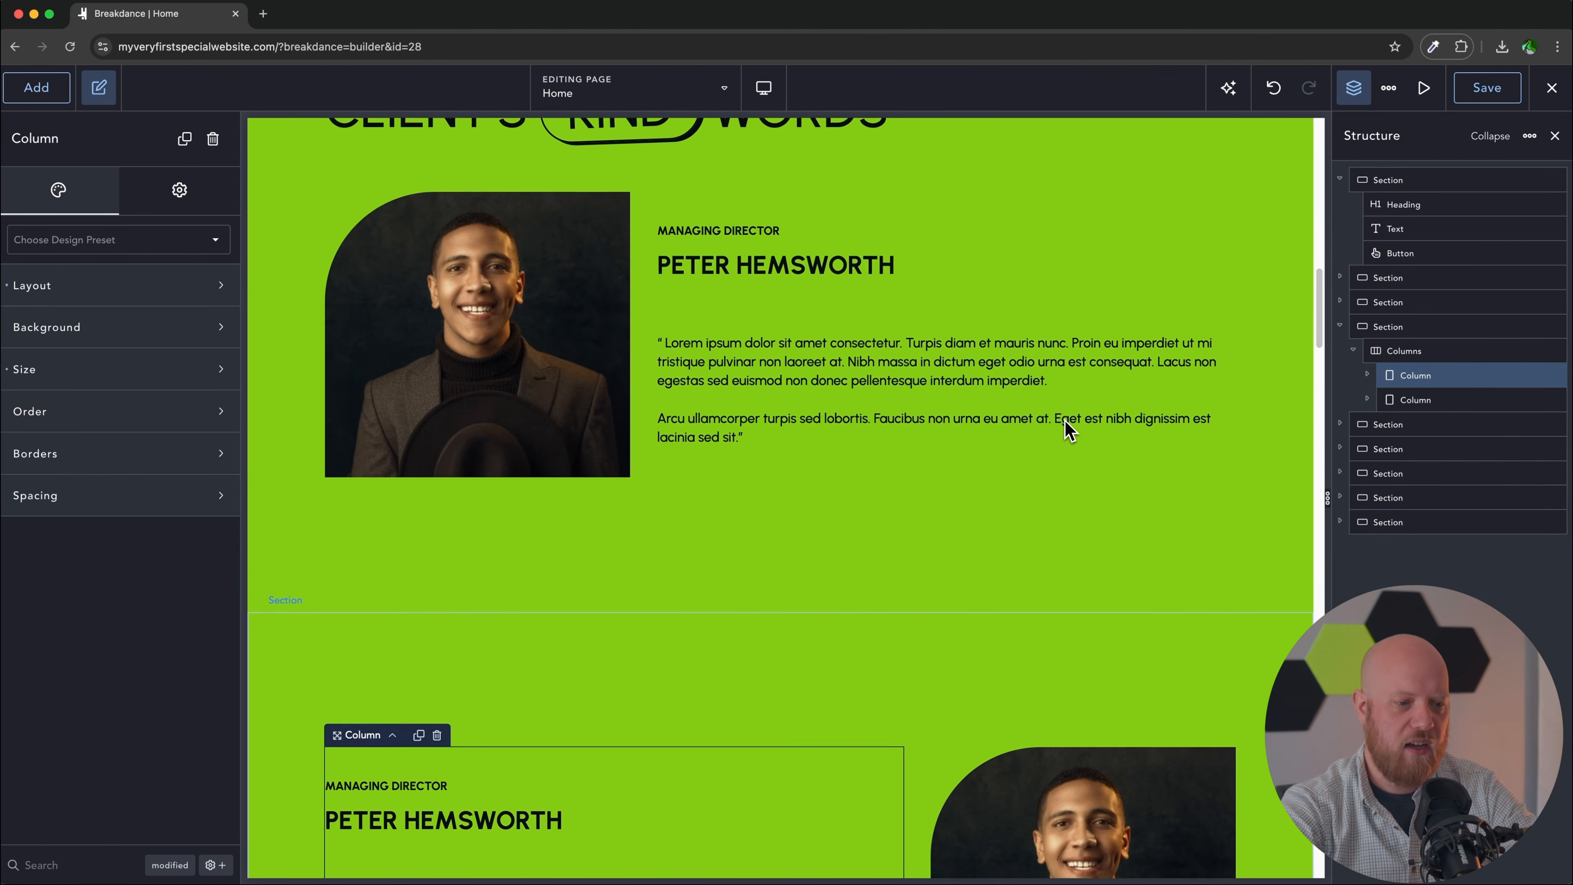
{"action": "left_click", "coordinate": [487, 345]}
{"action": "left_click", "coordinate": [132, 308]}
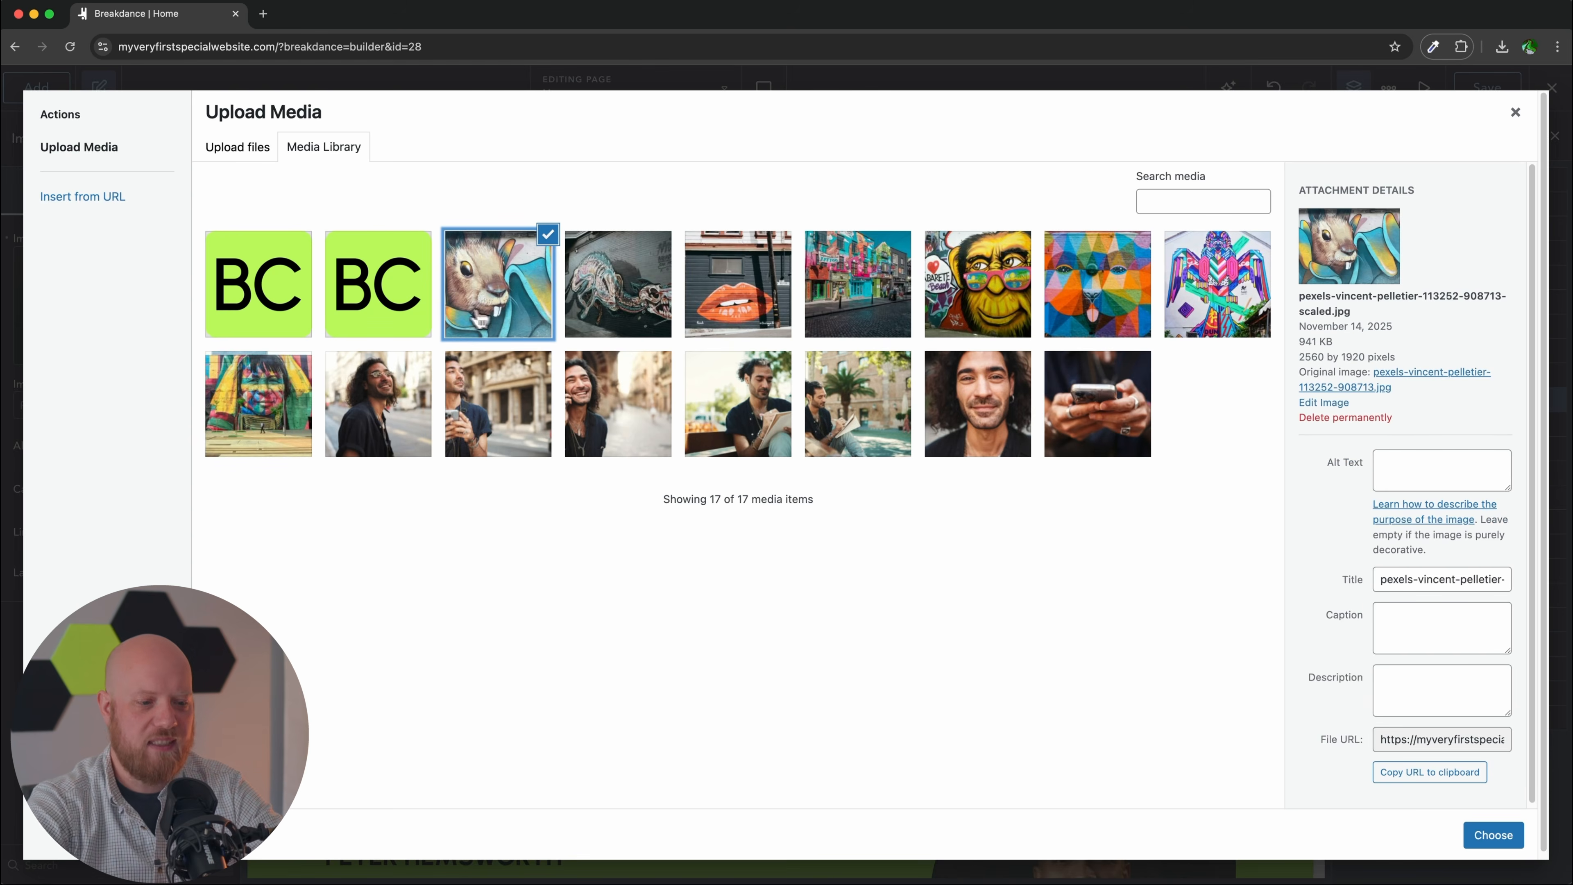
Step: Use the squirrel mural as the upper photo and start retyping the heading as 'Beautiful Case'
{"action": "left_click", "coordinate": [1493, 834]}
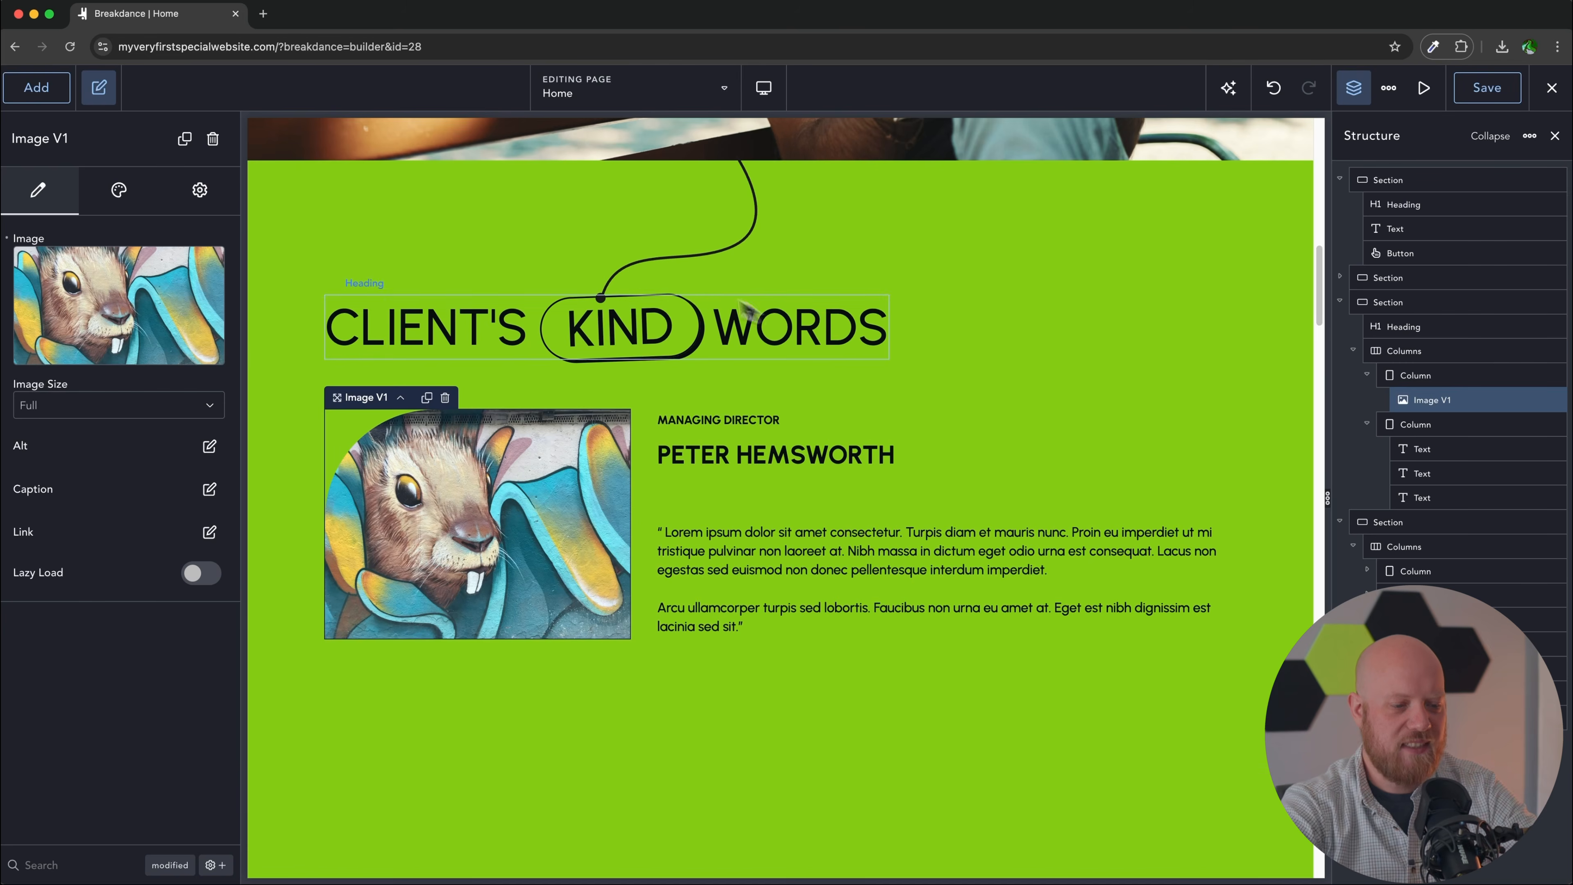
{"action": "left_click", "coordinate": [504, 314]}
{"action": "double_click", "coordinate": [34, 258]}
{"action": "type", "text": "beautiful <span class=\"btn-wrapper-text-black\">kind</span> words"}
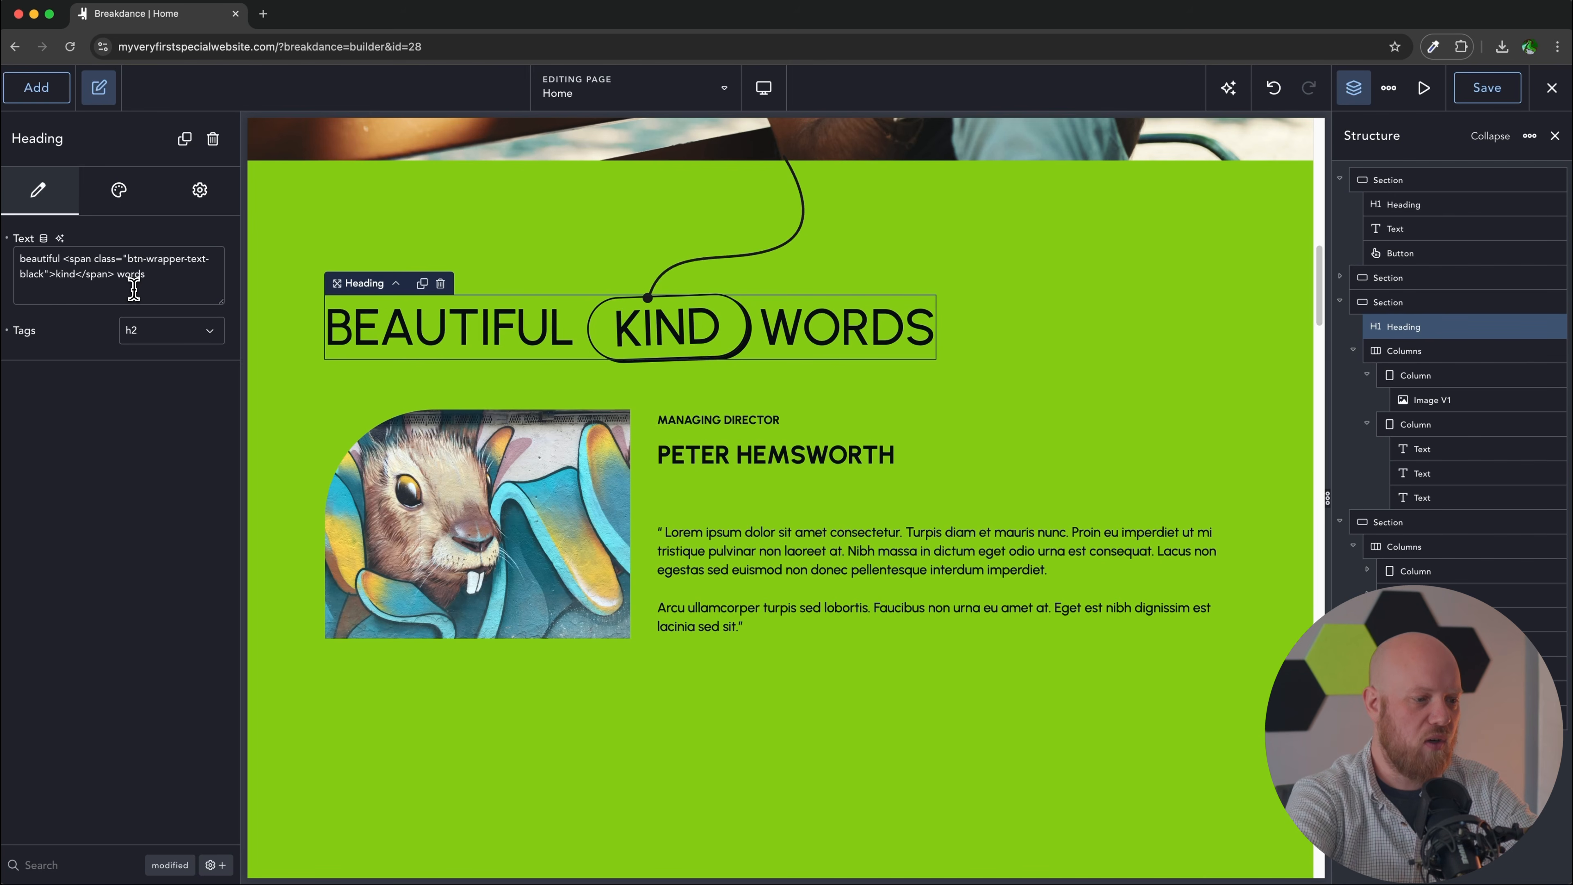
{"action": "key", "text": "BackSpace"}
{"action": "key", "text": "BackSpace"}
{"action": "key", "text": "BackSpace"}
{"action": "key", "text": "BackSpace"}
{"action": "type", "text": "case"}
{"action": "key", "text": "BackSpace"}
{"action": "key", "text": "BackSpace"}
{"action": "key", "text": "BackSpace"}
{"action": "key", "text": "BackSpace"}
{"action": "key", "text": "BackSpace"}
Step: Finish the 'Beautiful Case Studies' heading and replace the MANAGING DIRECTOR label with a street address
{"action": "type", "text": "studies"}
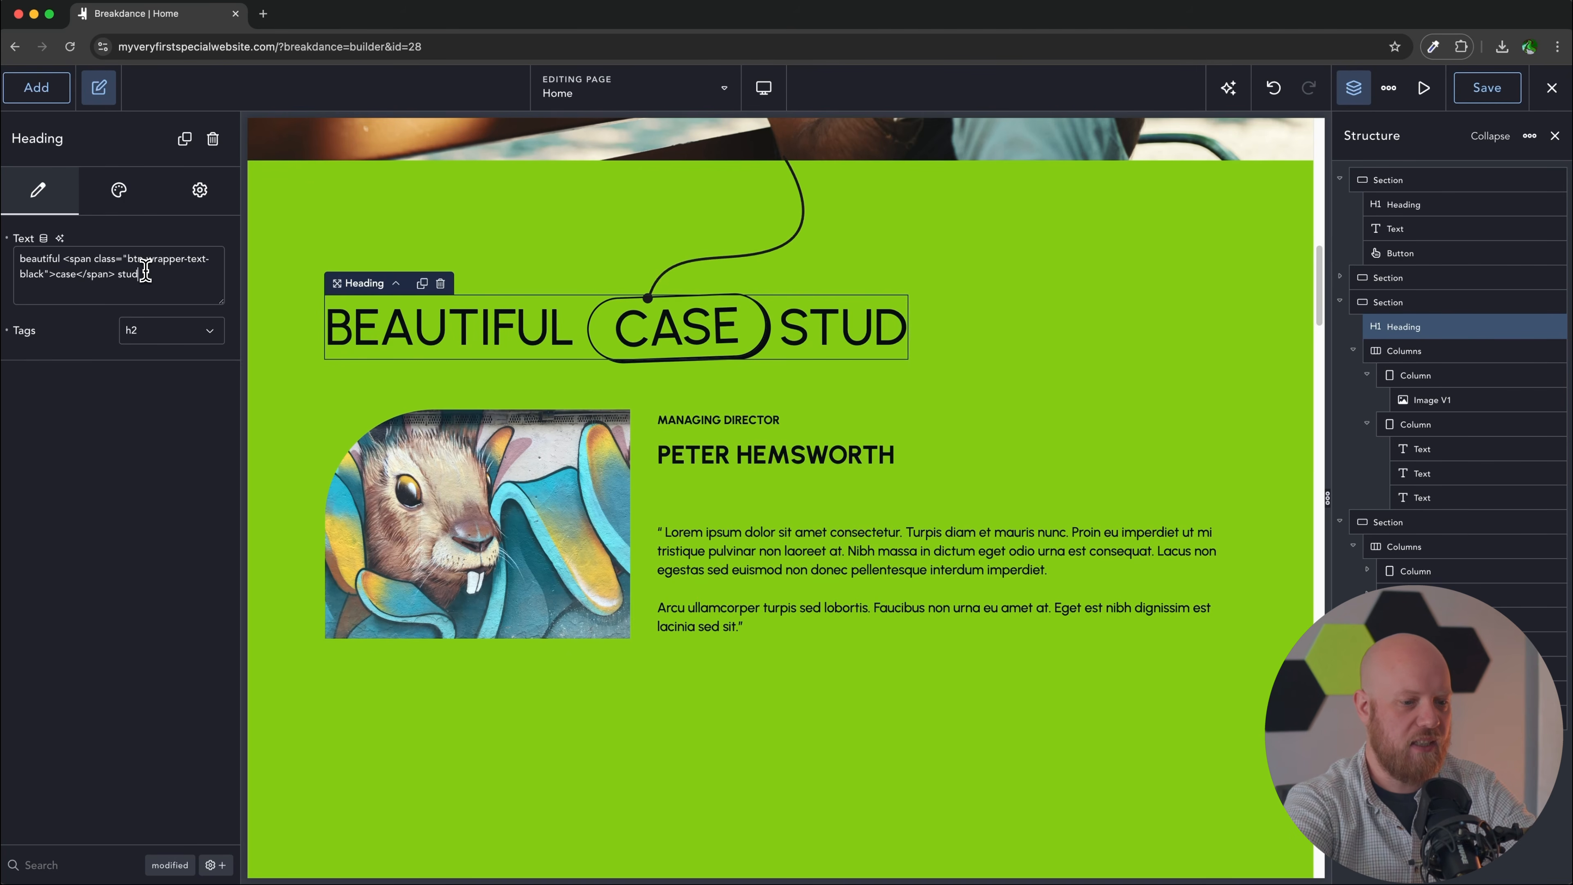
{"action": "left_click", "coordinate": [721, 421]}
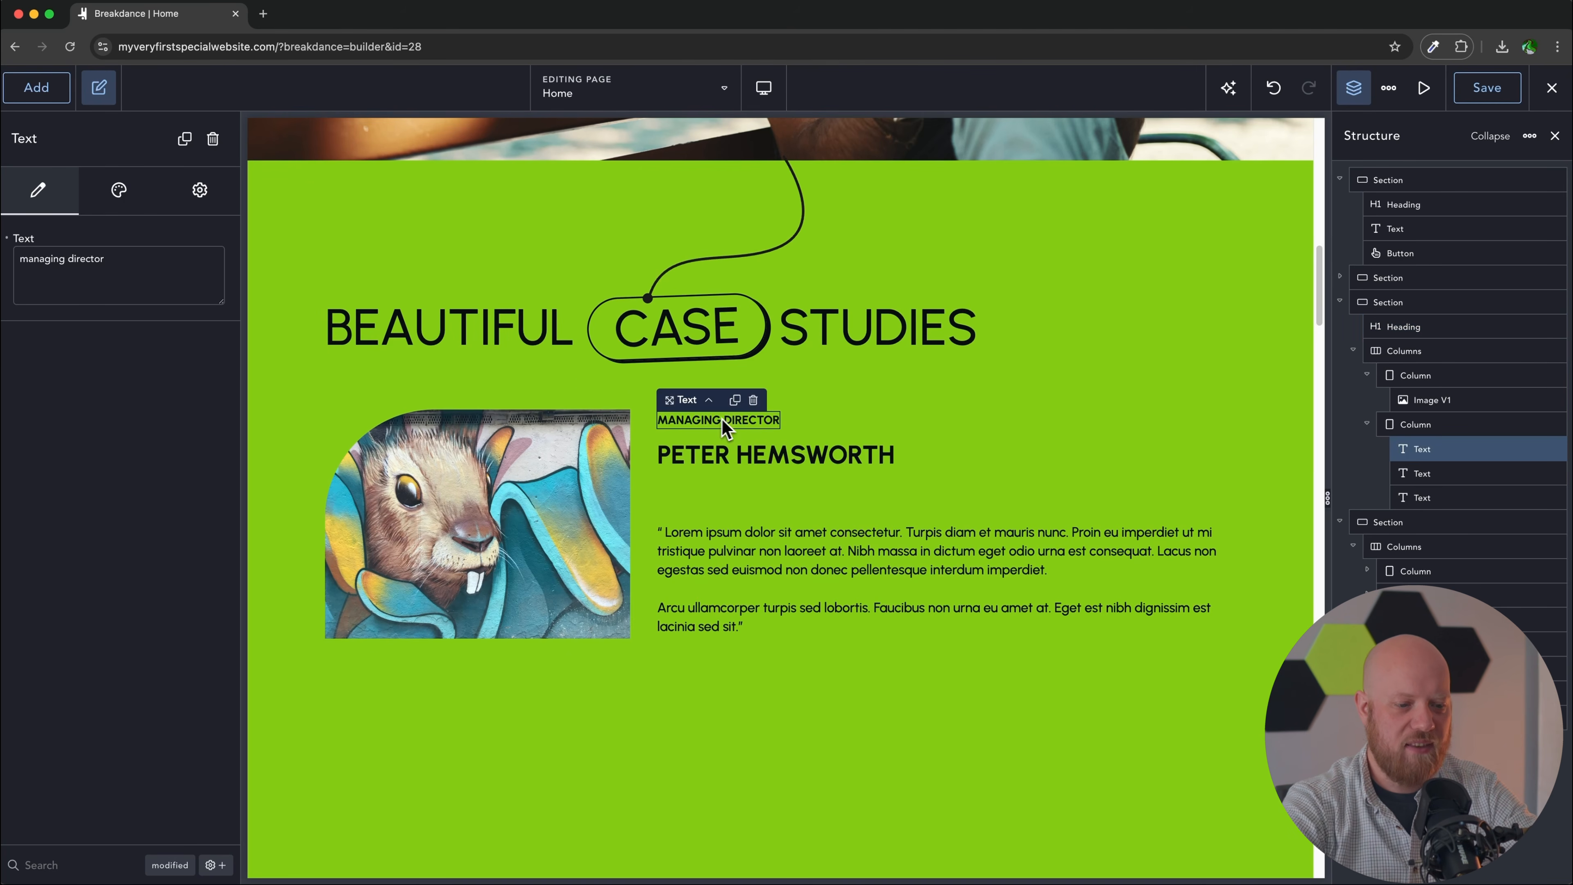
{"action": "triple_click", "coordinate": [745, 421]}
{"action": "type", "text": "1234 N SOUTH ST"}
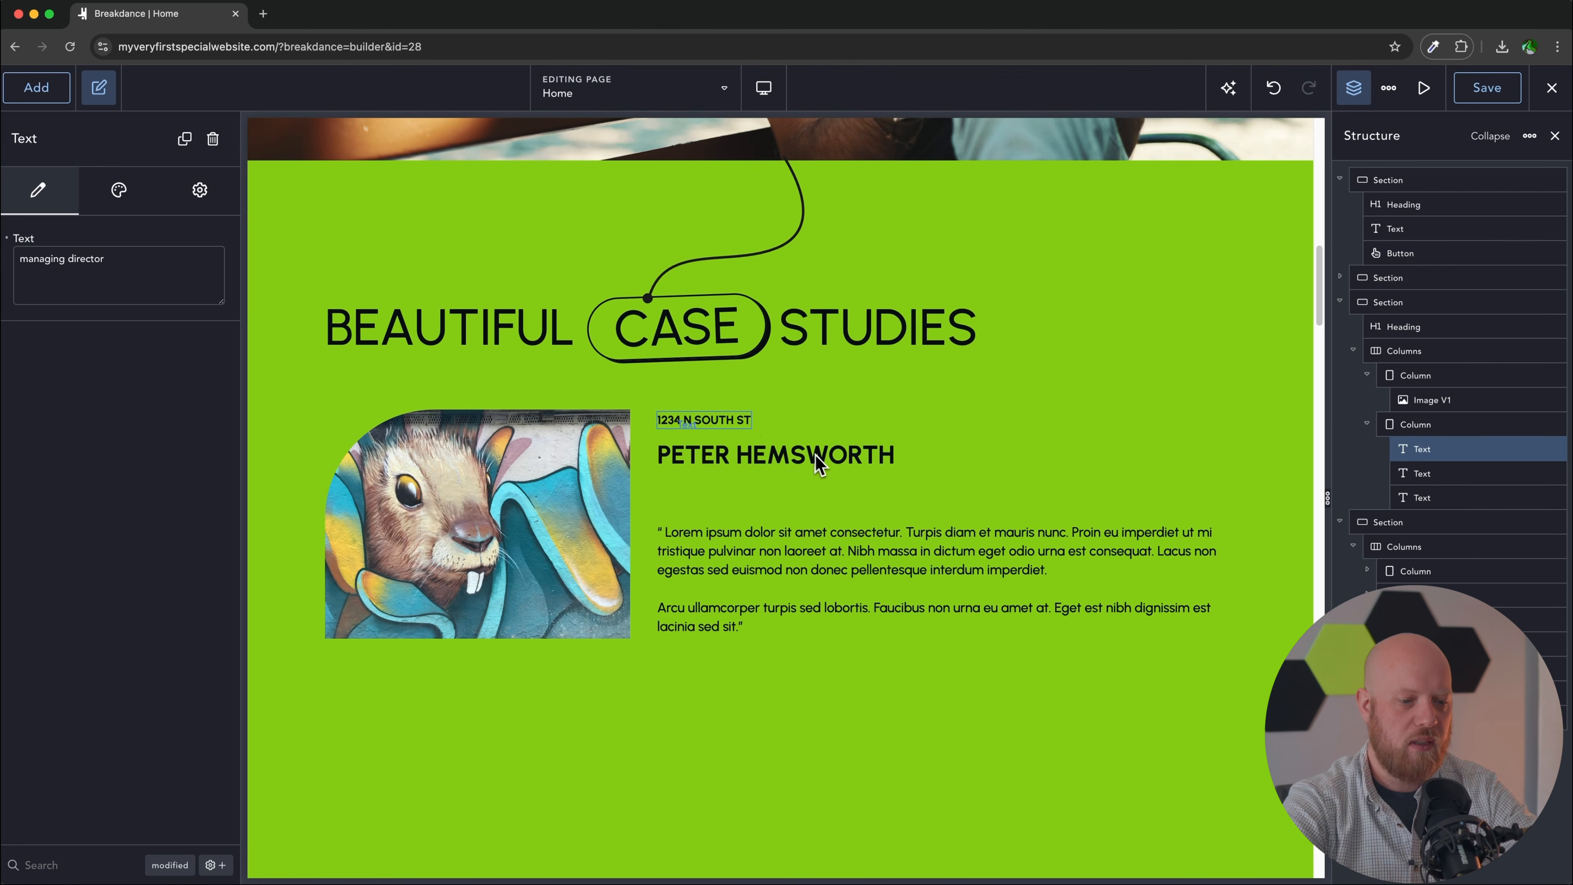
Step: Rename the card BIG BUNNY MURAL and paste the mural description over the lorem paragraph
{"action": "triple_click", "coordinate": [819, 456]}
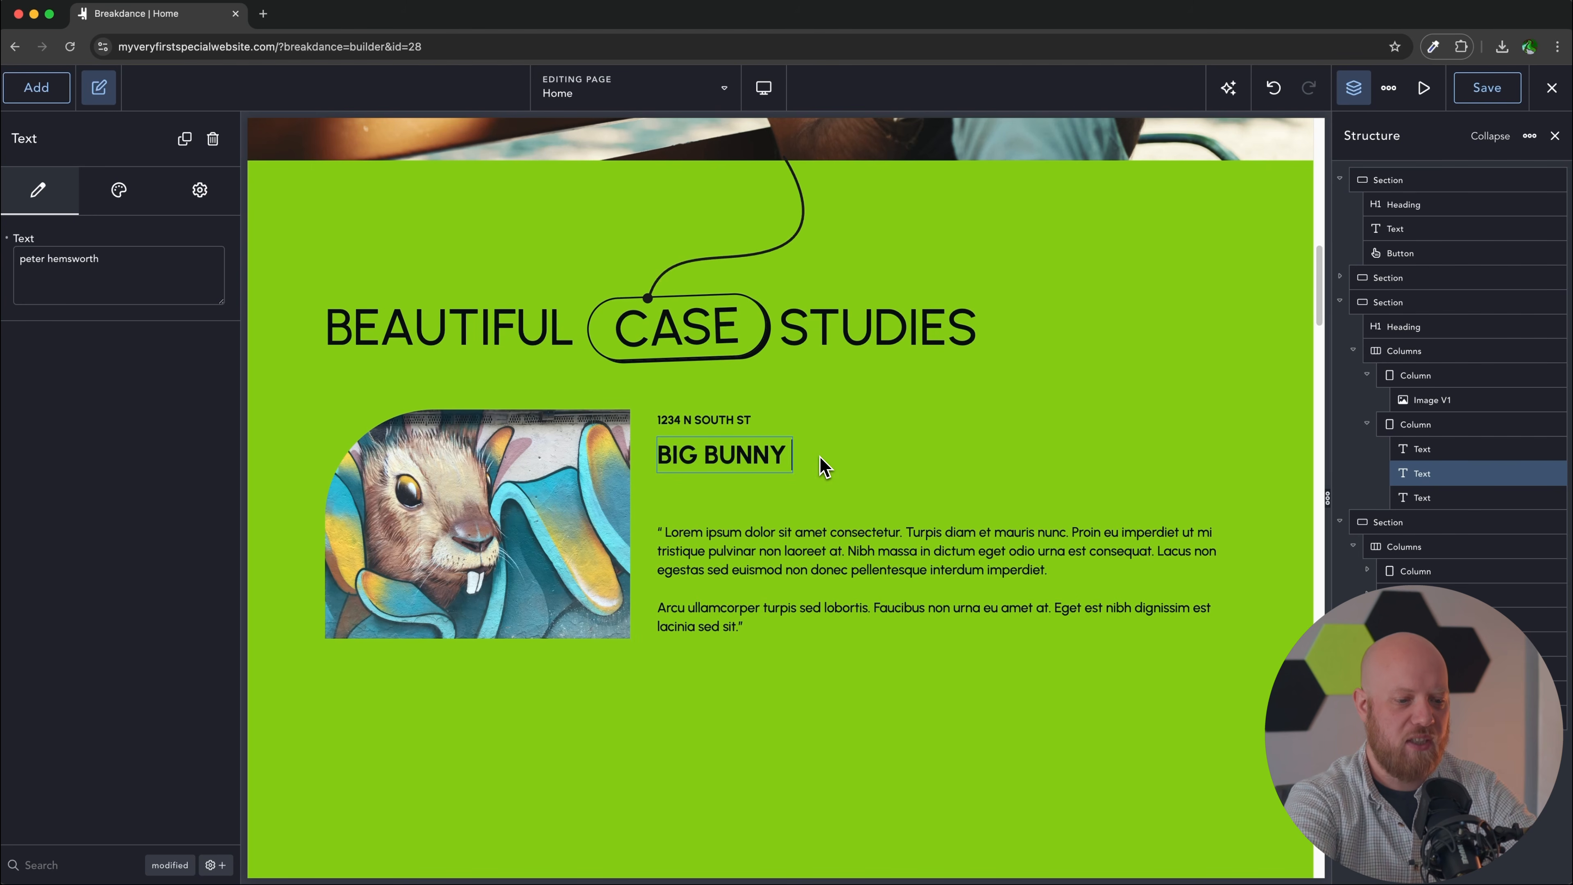
{"action": "type", "text": "MURAL"}
{"action": "scroll", "coordinate": [830, 456], "scroll_direction": "down", "scroll_amount": 1}
{"action": "left_click", "coordinate": [883, 519]}
{"action": "triple_click", "coordinate": [883, 518]}
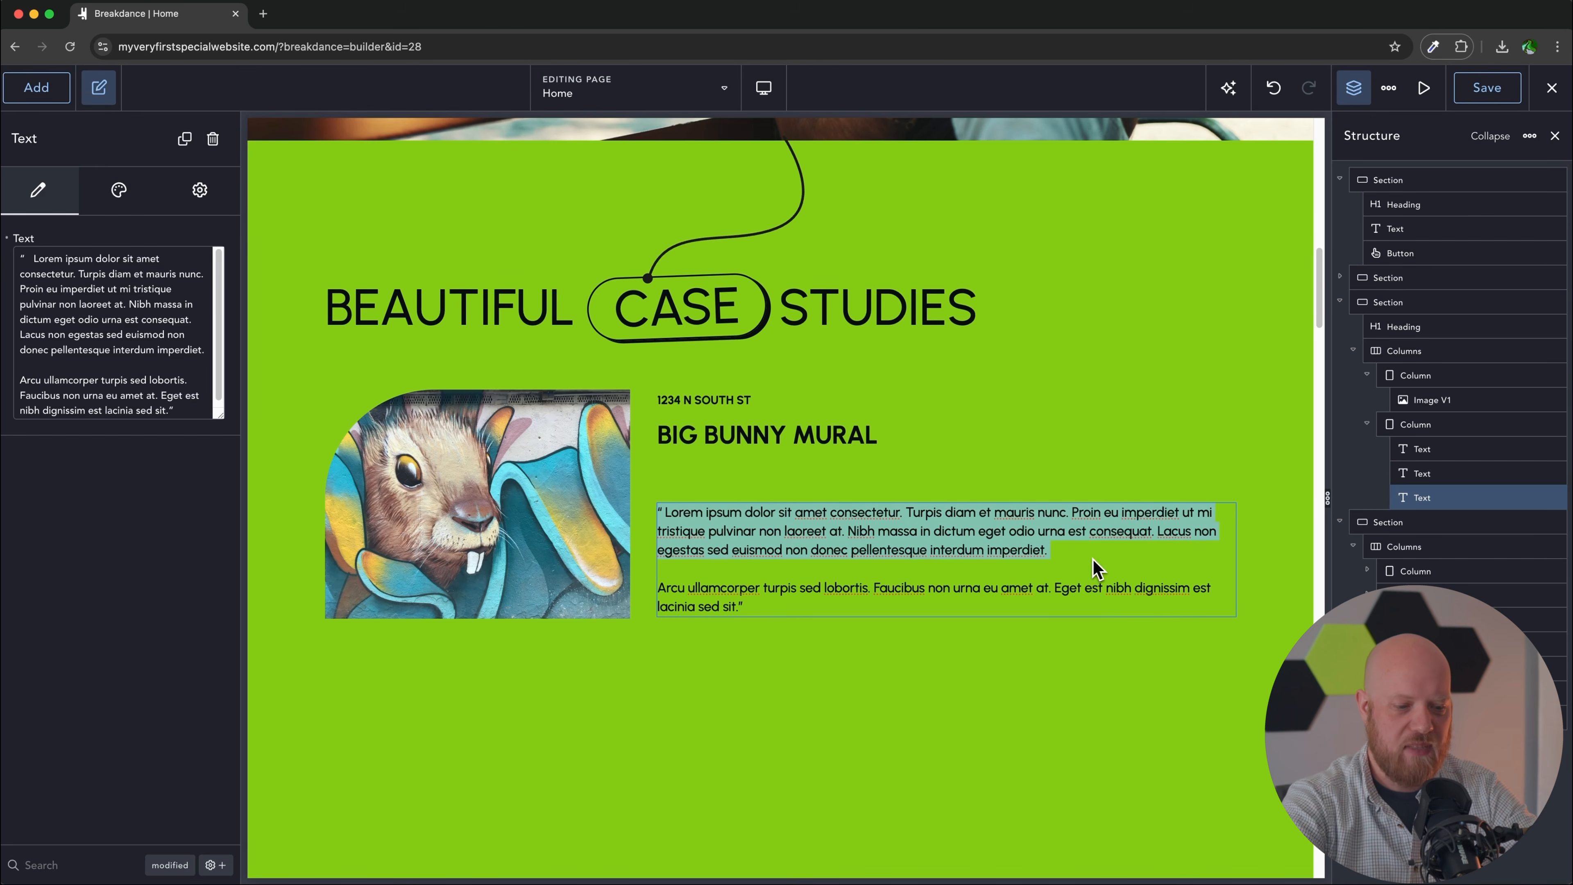
{"action": "key", "text": "super+a"}
{"action": "key", "text": "super+v"}
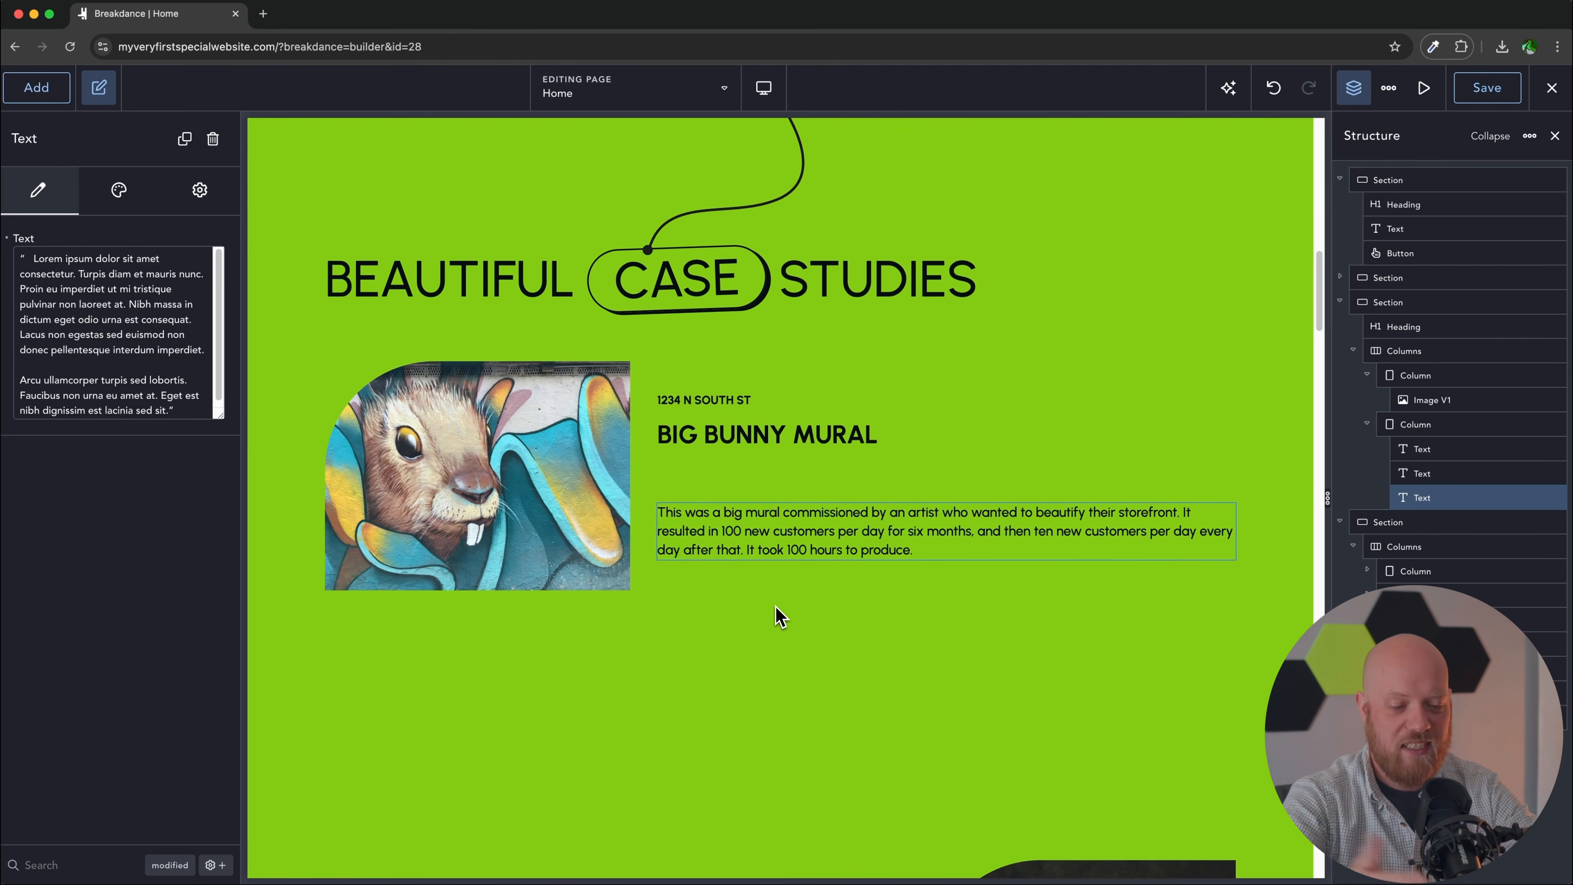
{"action": "scroll", "coordinate": [779, 617], "scroll_direction": "down", "scroll_amount": 5}
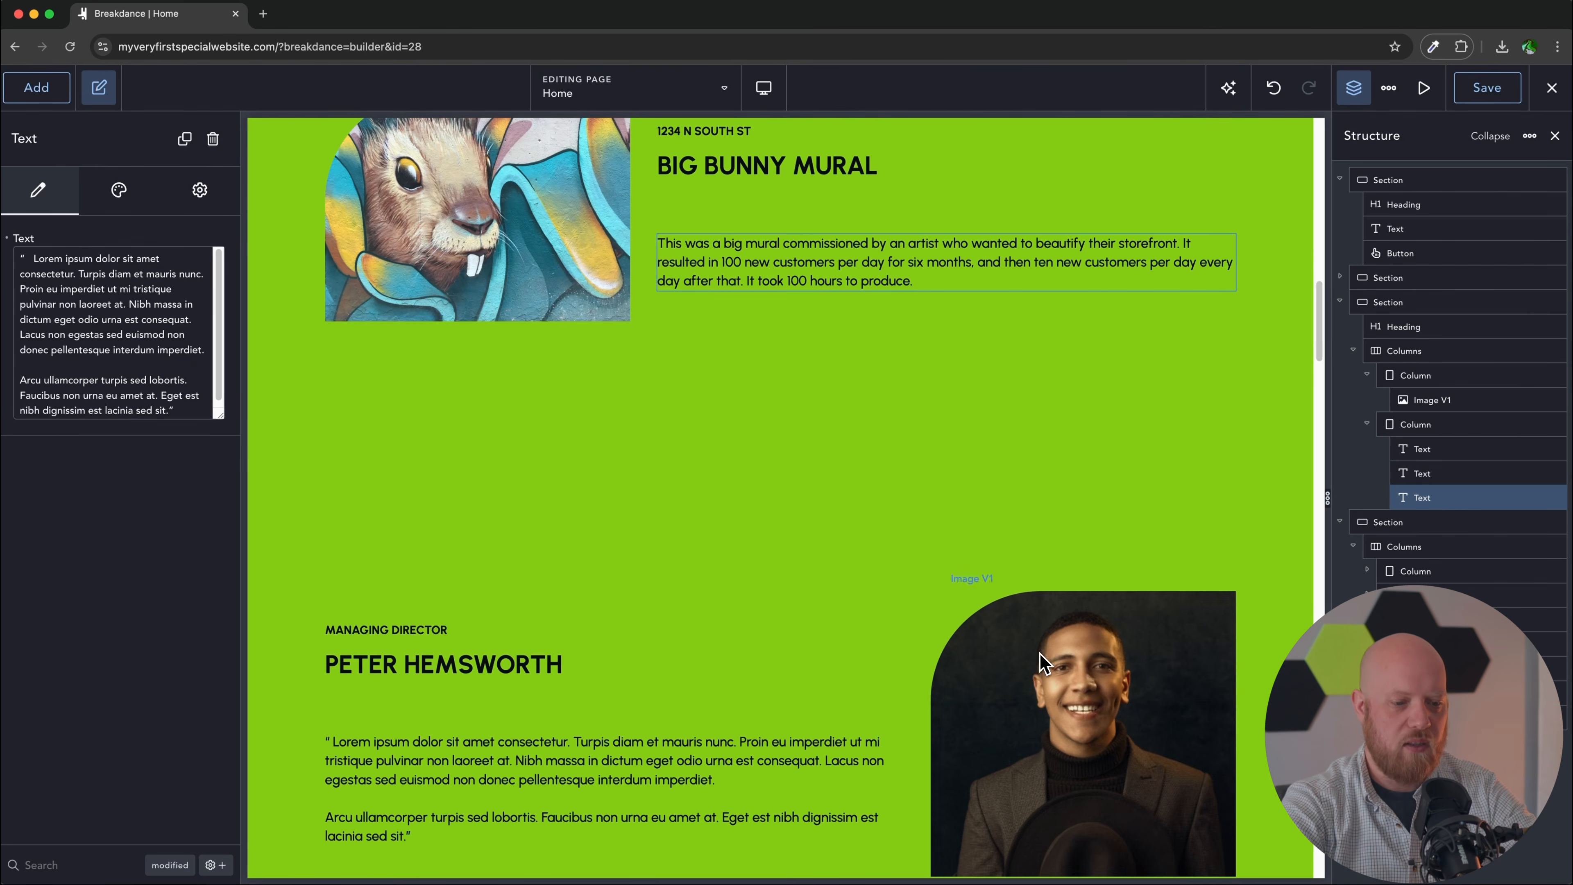
{"action": "left_click", "coordinate": [827, 380]}
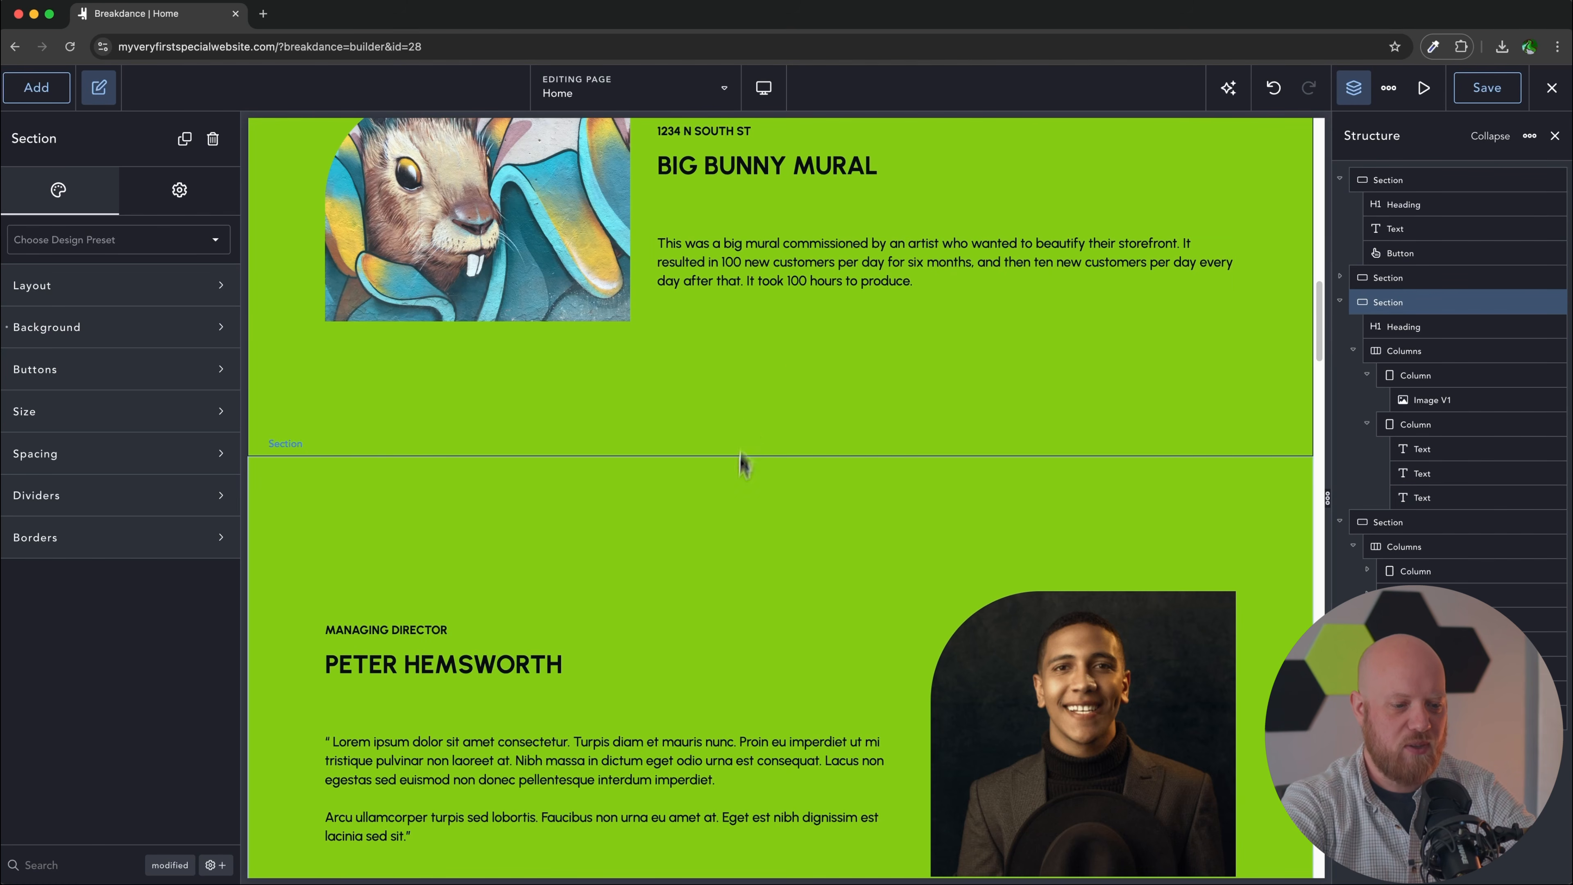
Step: Set the Big Bunny Mural section's bottom padding to 64 px
{"action": "scroll", "coordinate": [743, 471], "scroll_direction": "down", "scroll_amount": 2}
{"action": "scroll", "coordinate": [741, 489], "scroll_direction": "up", "scroll_amount": 3}
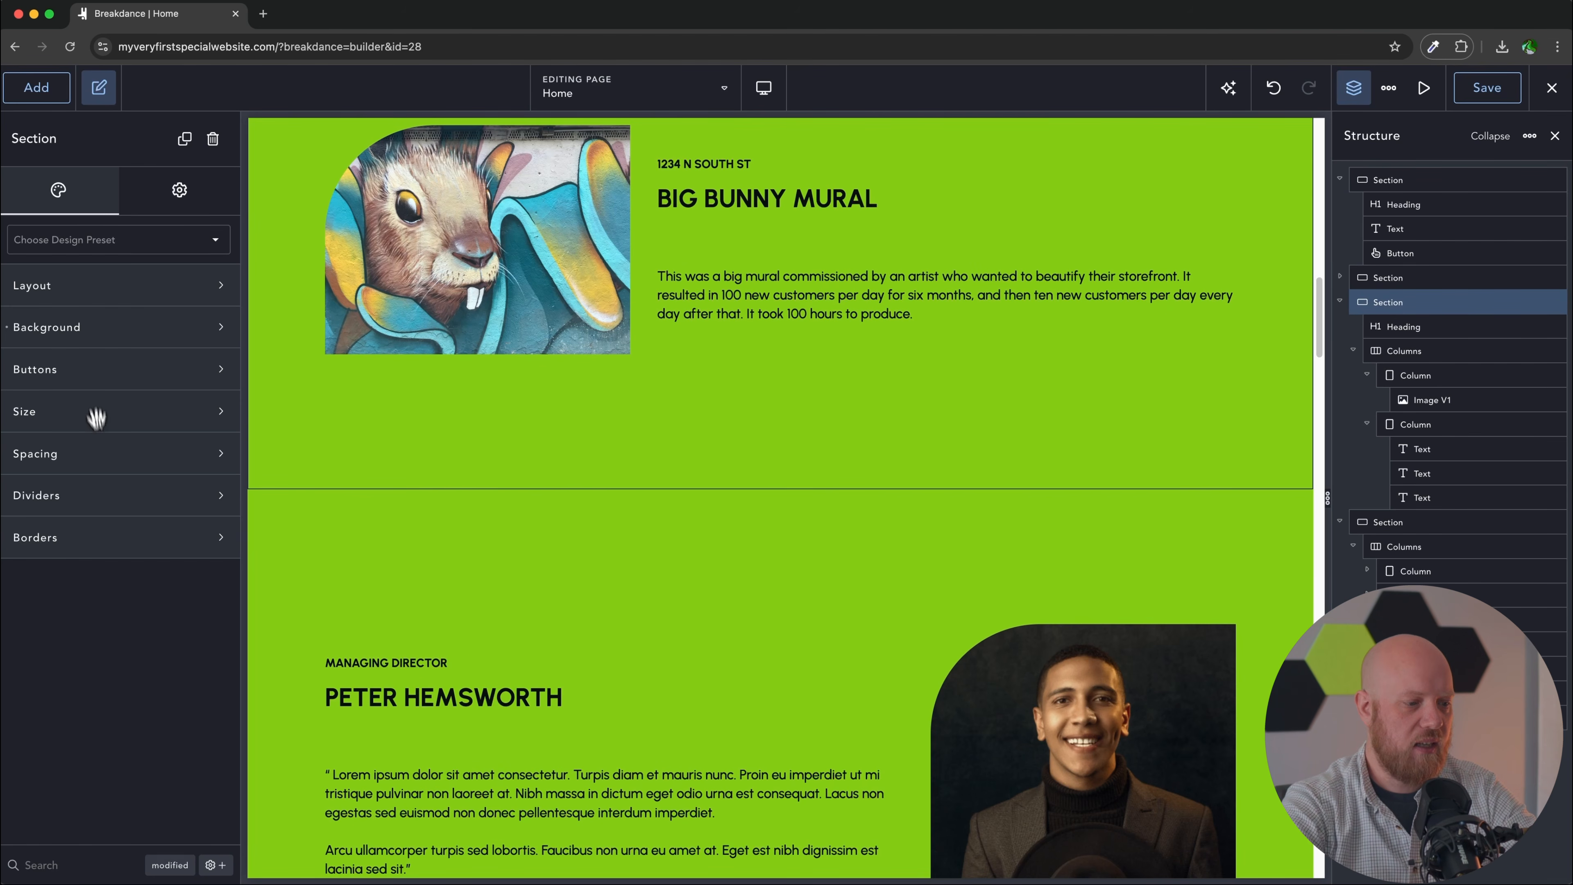
{"action": "left_click", "coordinate": [121, 458]}
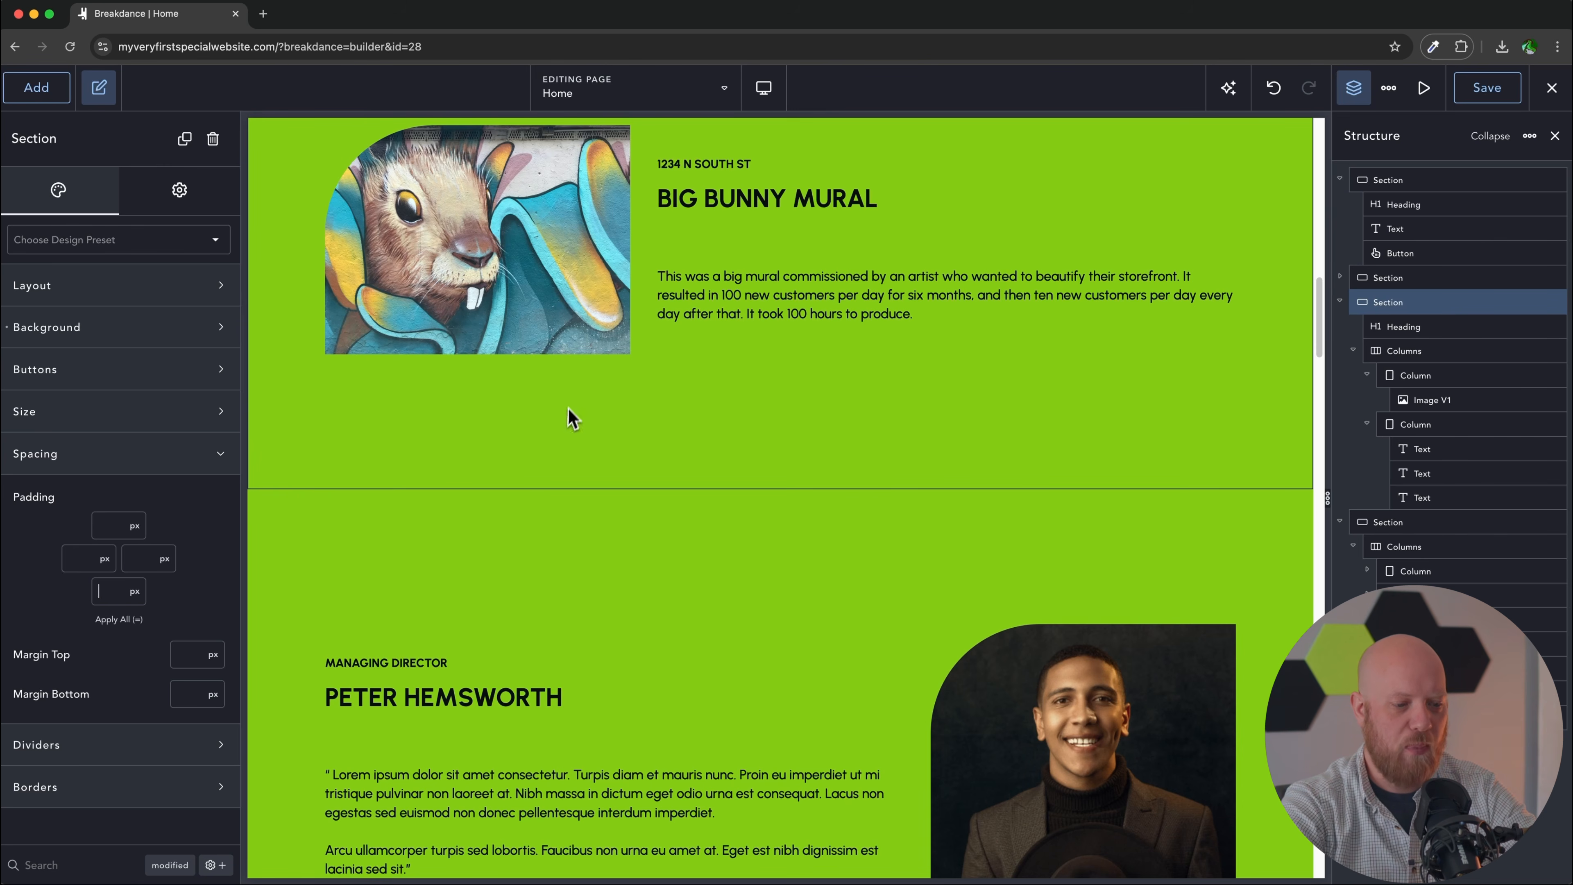
{"action": "type", "text": "32"}
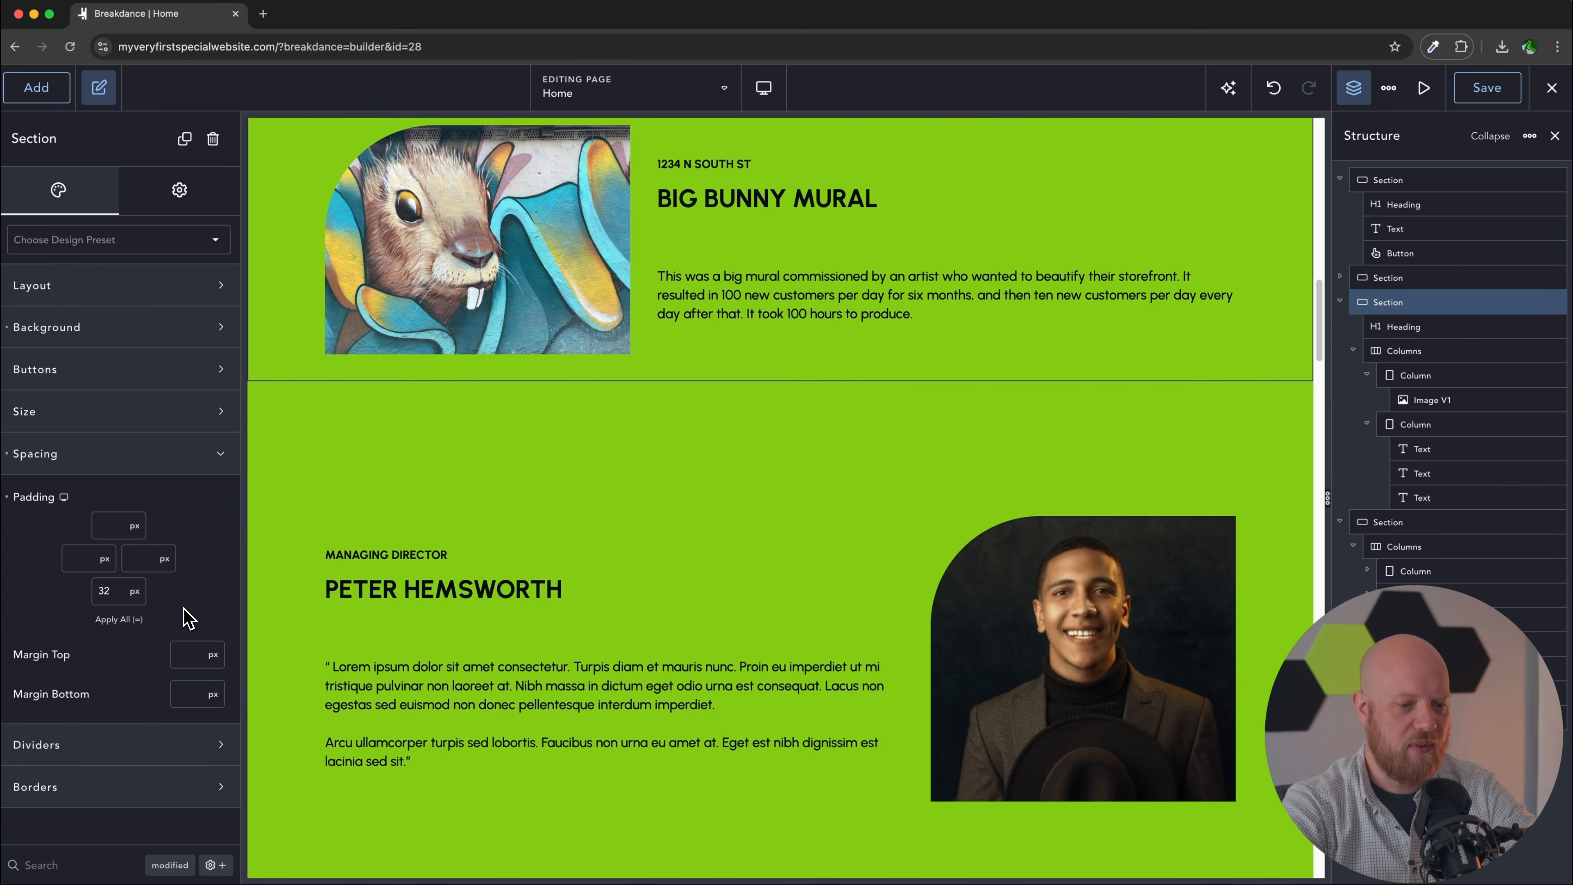
{"action": "key", "text": "BackSpace"}
{"action": "key", "text": "BackSpace"}
{"action": "type", "text": "64"}
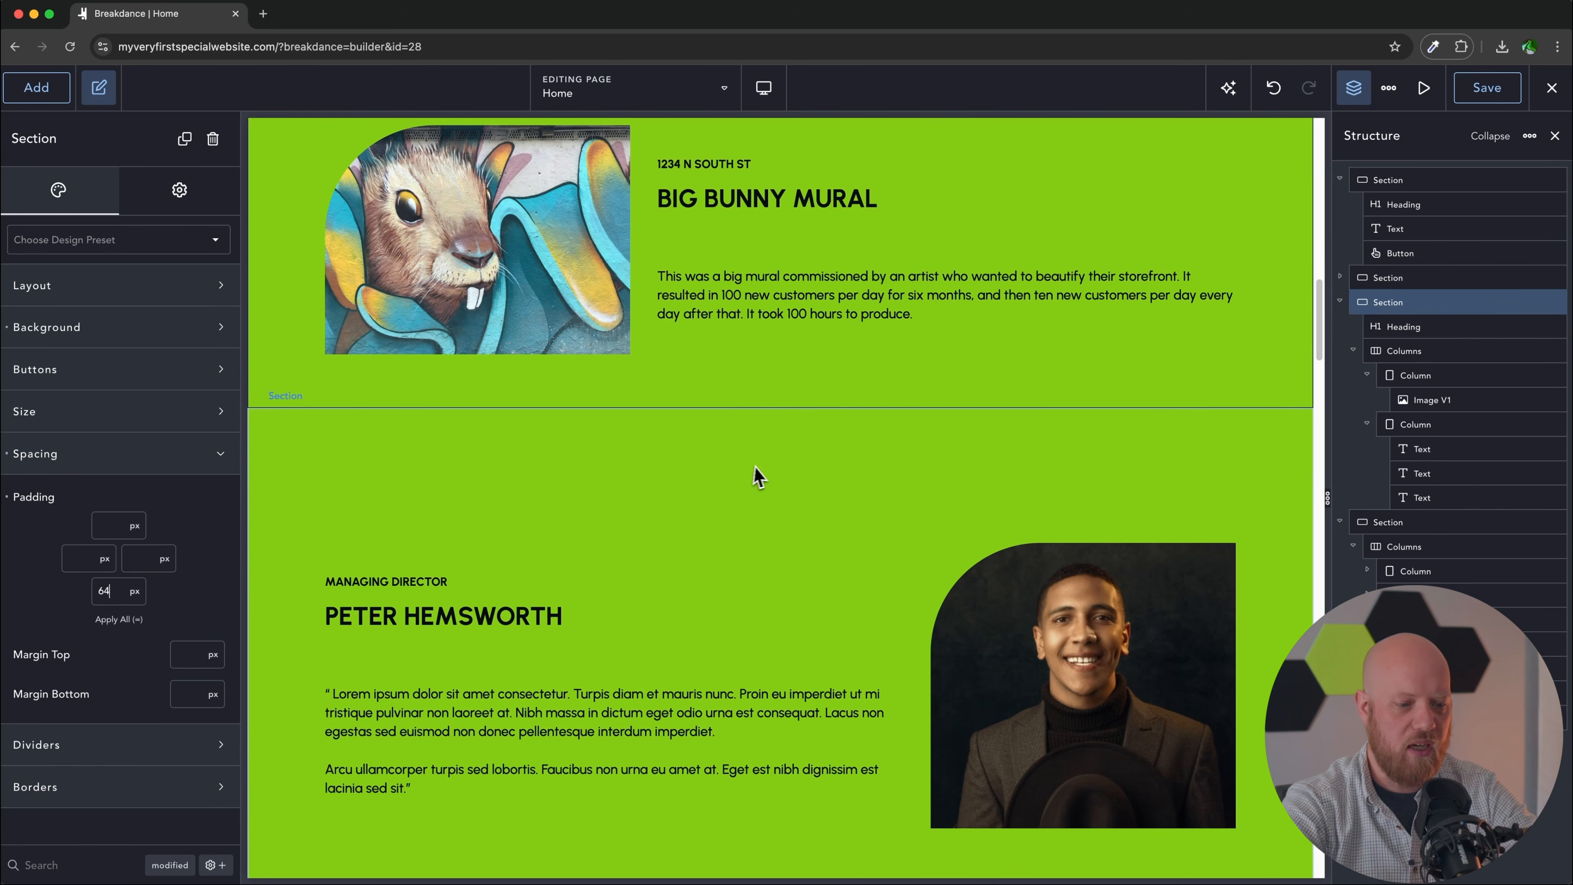
Step: Set the next case-study section's top padding to 64 px
{"action": "left_click", "coordinate": [772, 476]}
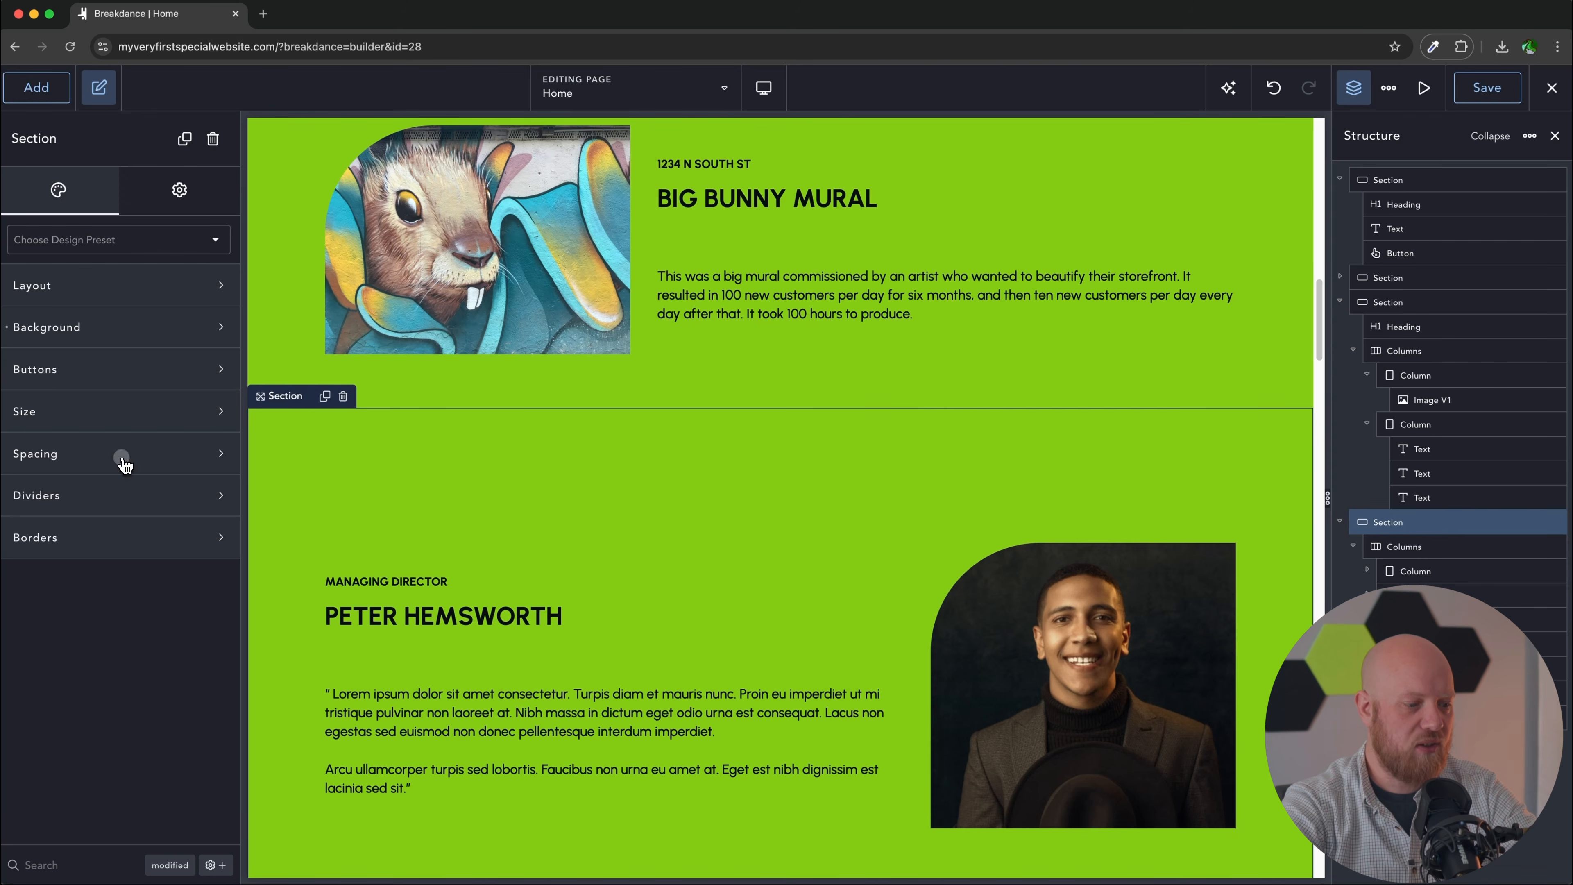
{"action": "left_click", "coordinate": [115, 525]}
{"action": "type", "text": "64"}
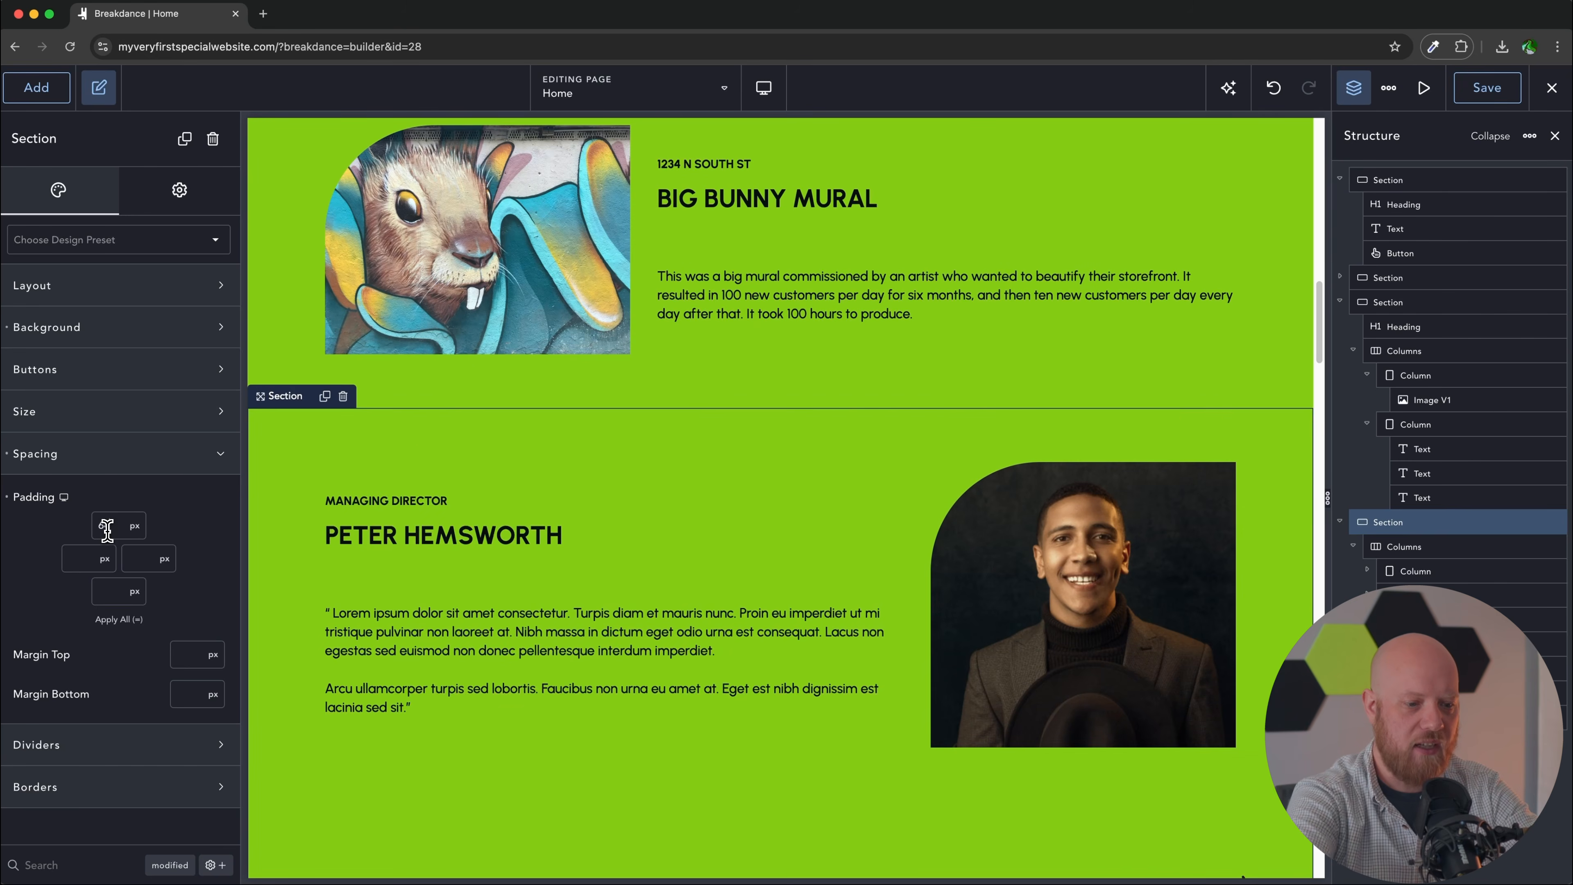
{"action": "scroll", "coordinate": [414, 593], "scroll_direction": "up", "scroll_amount": 3}
{"action": "scroll", "coordinate": [689, 587], "scroll_direction": "down", "scroll_amount": 2}
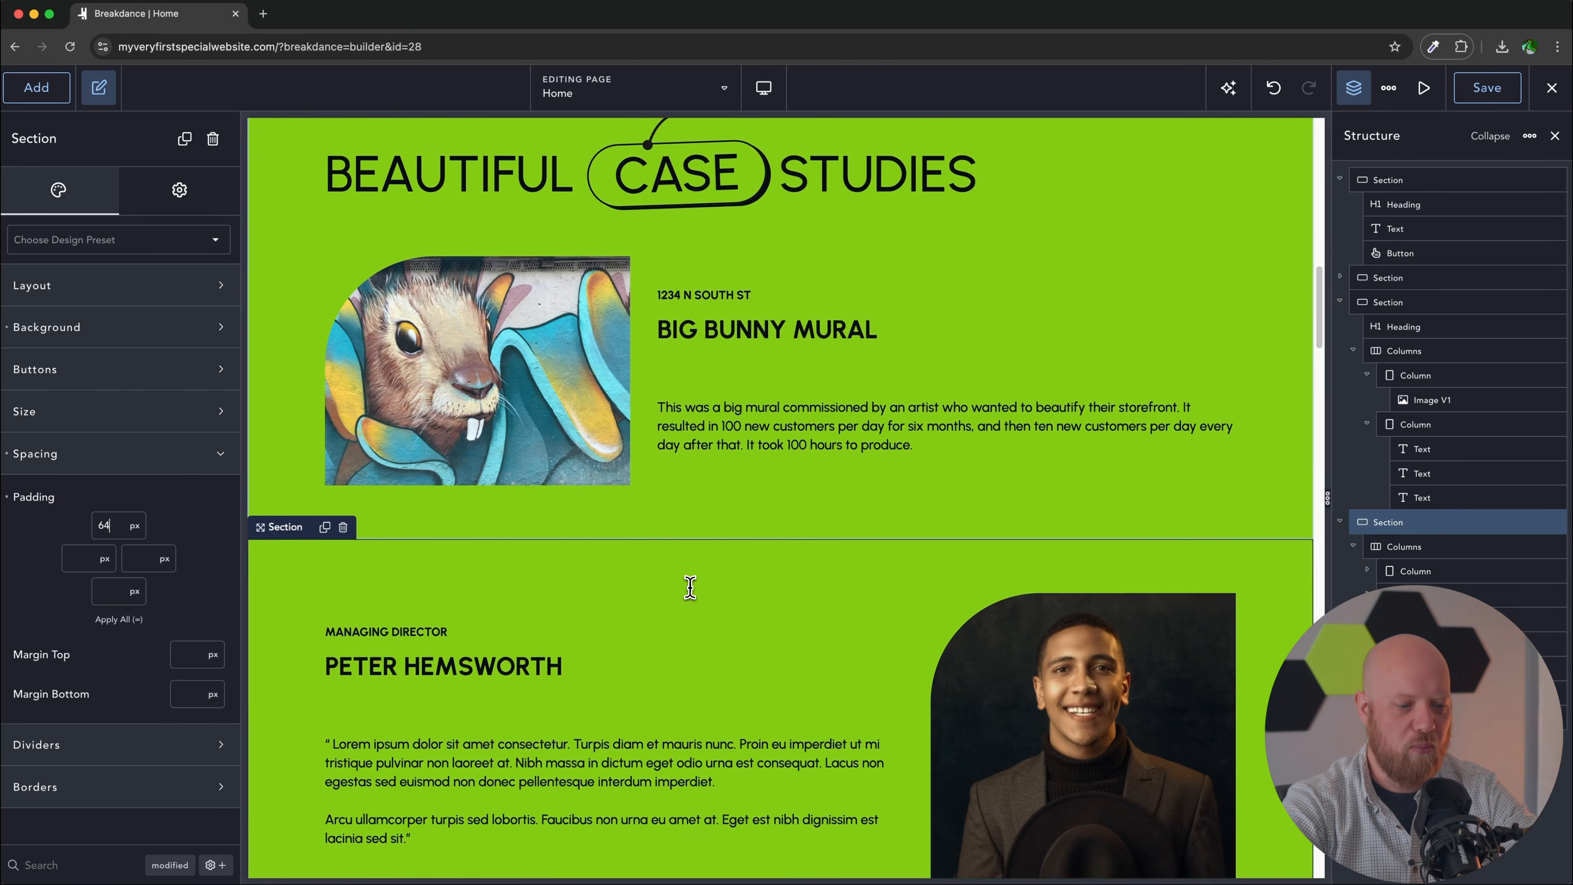
{"action": "scroll", "coordinate": [691, 599], "scroll_direction": "down", "scroll_amount": 3}
{"action": "scroll", "coordinate": [691, 598], "scroll_direction": "up", "scroll_amount": 3}
{"action": "left_click", "coordinate": [1091, 675]}
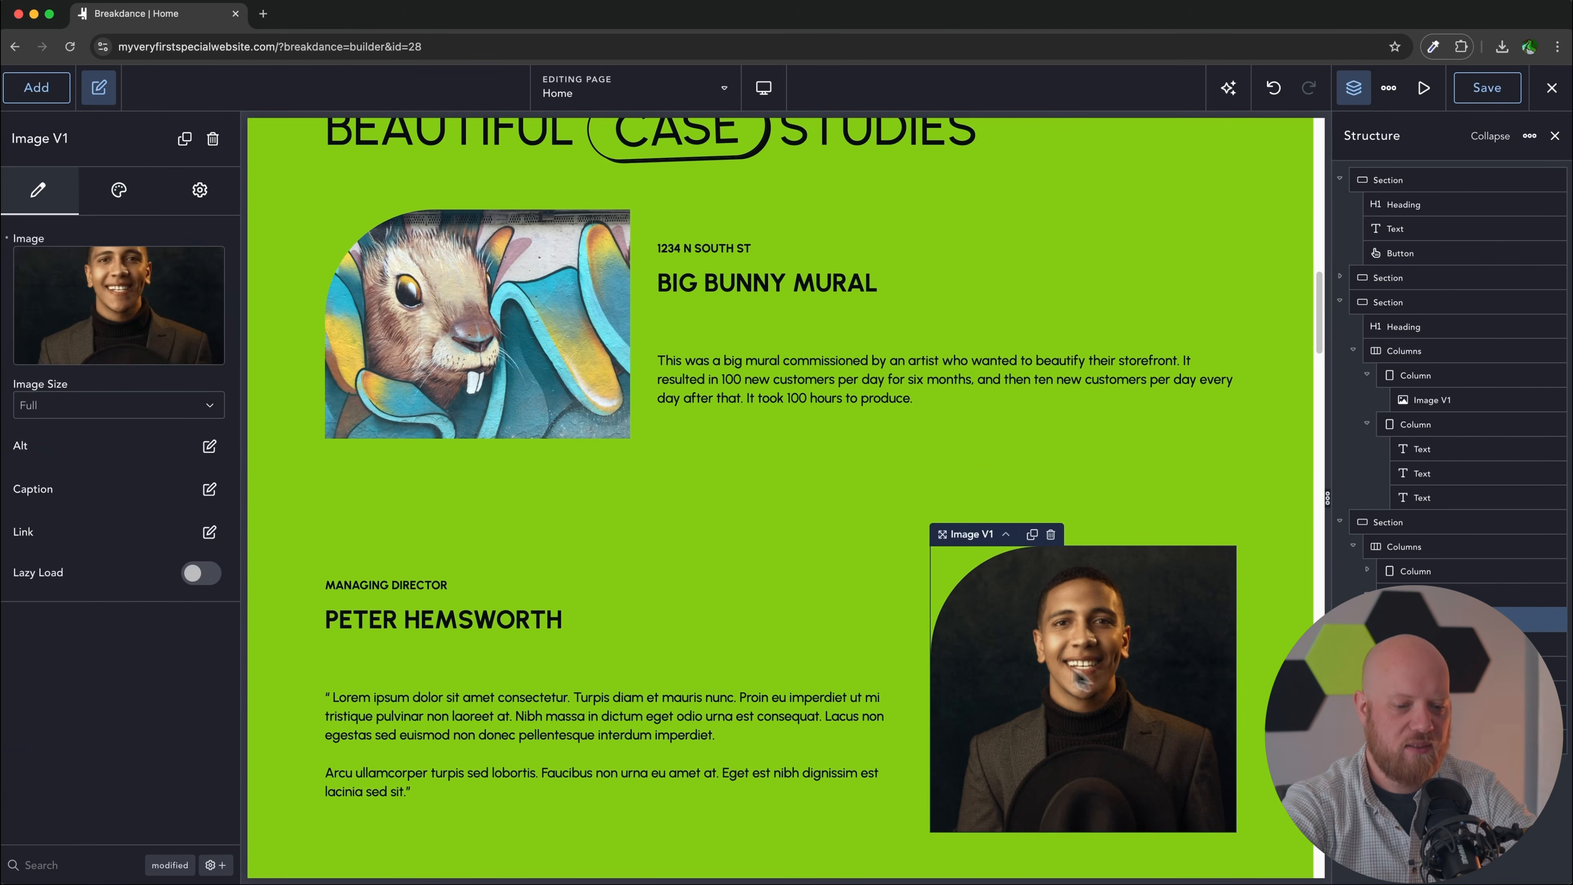
Step: Replace the lower case-study portrait with the monkey mural from the media library
{"action": "left_click", "coordinate": [144, 309]}
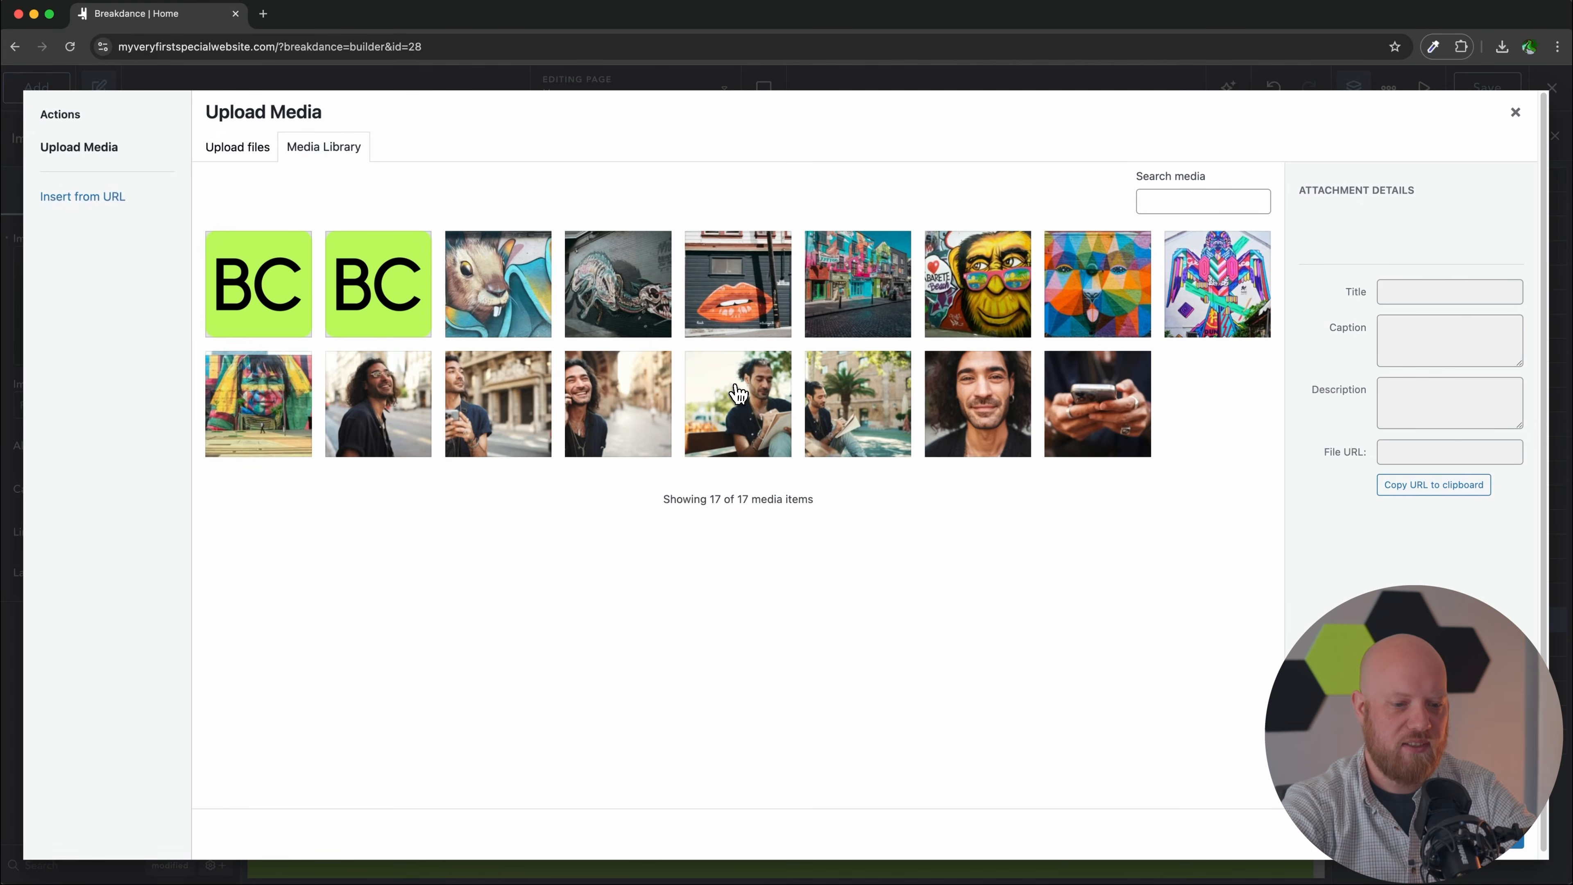
{"action": "left_click", "coordinate": [978, 284]}
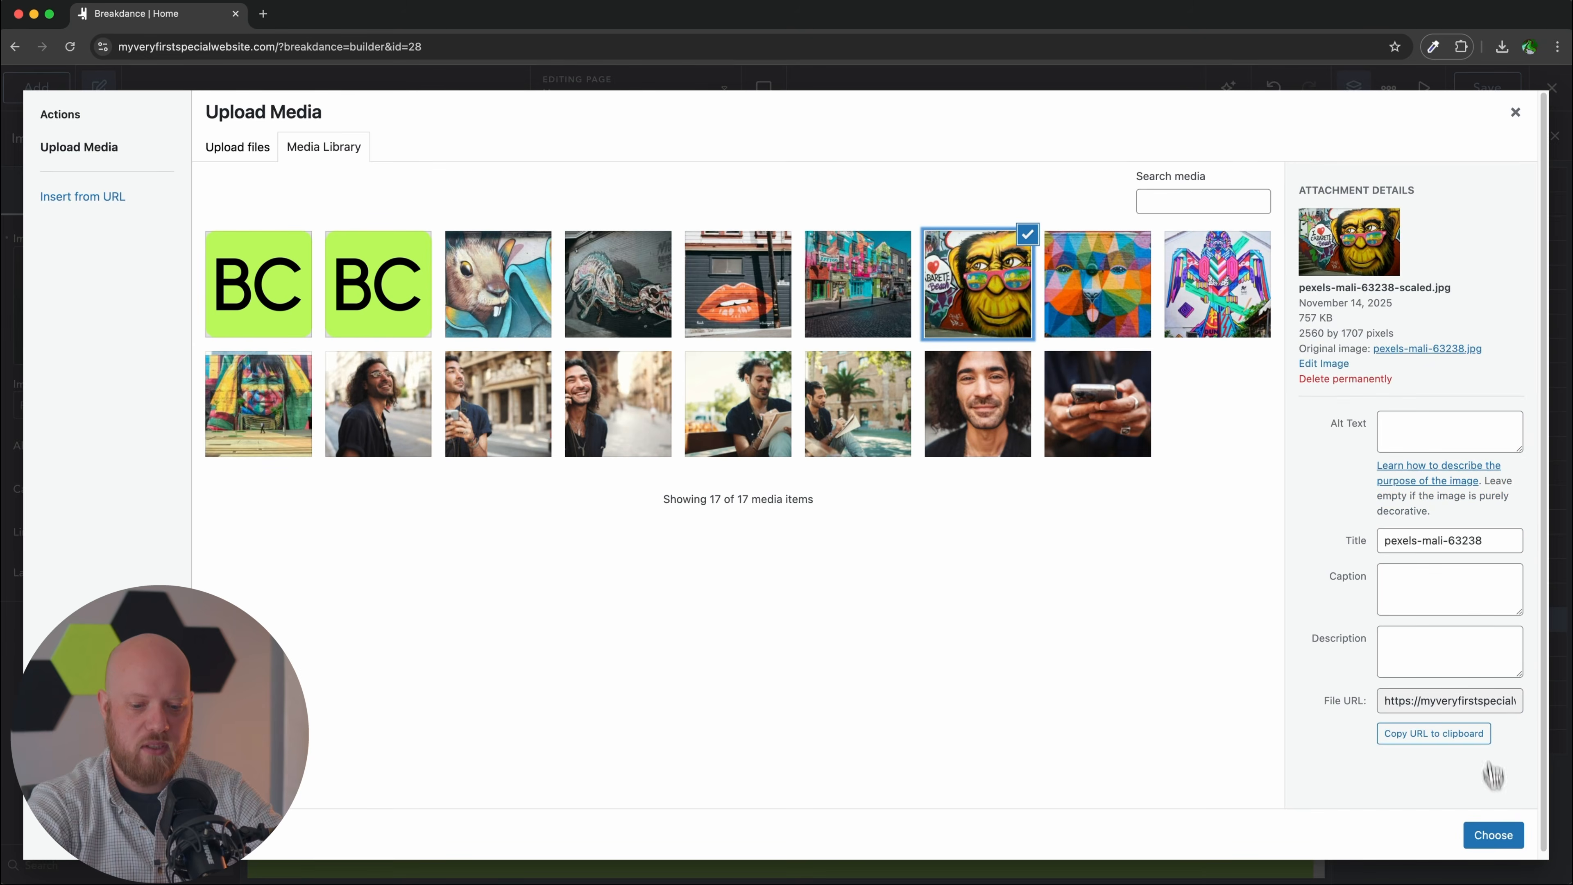
{"action": "left_click", "coordinate": [1492, 773]}
Step: Set the label to a street address, title it Cabarete Beach Mascot, and paste the project description
{"action": "left_click", "coordinate": [429, 555]}
{"action": "triple_click", "coordinate": [429, 555]}
{"action": "type", "text": "320 vine st"}
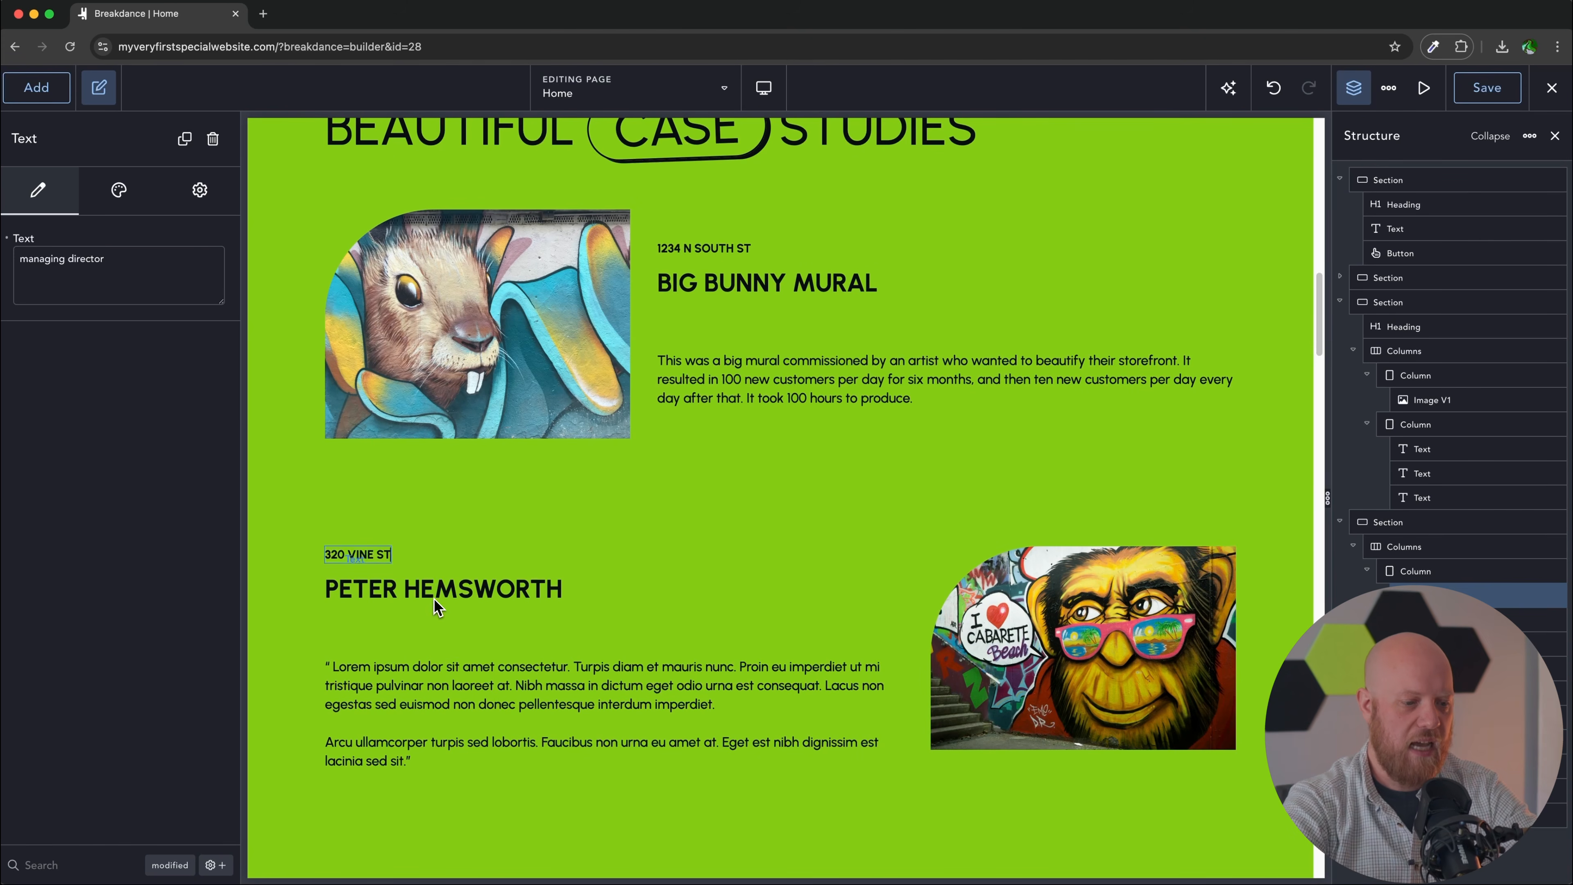
{"action": "left_click", "coordinate": [434, 598]}
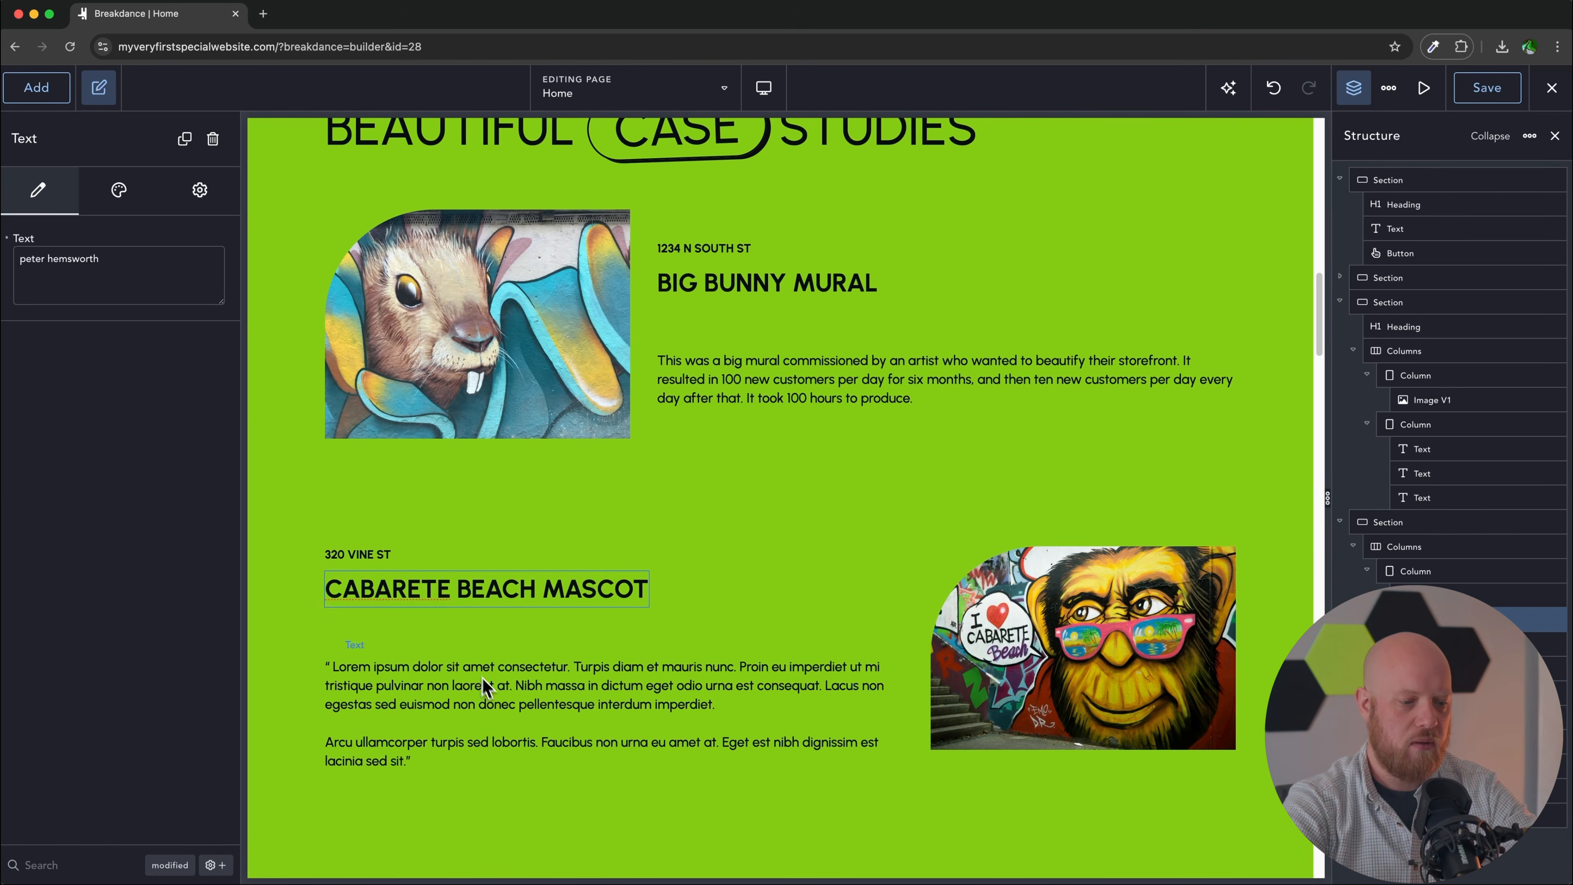
{"action": "left_click", "coordinate": [489, 687]}
{"action": "key", "text": "super+a"}
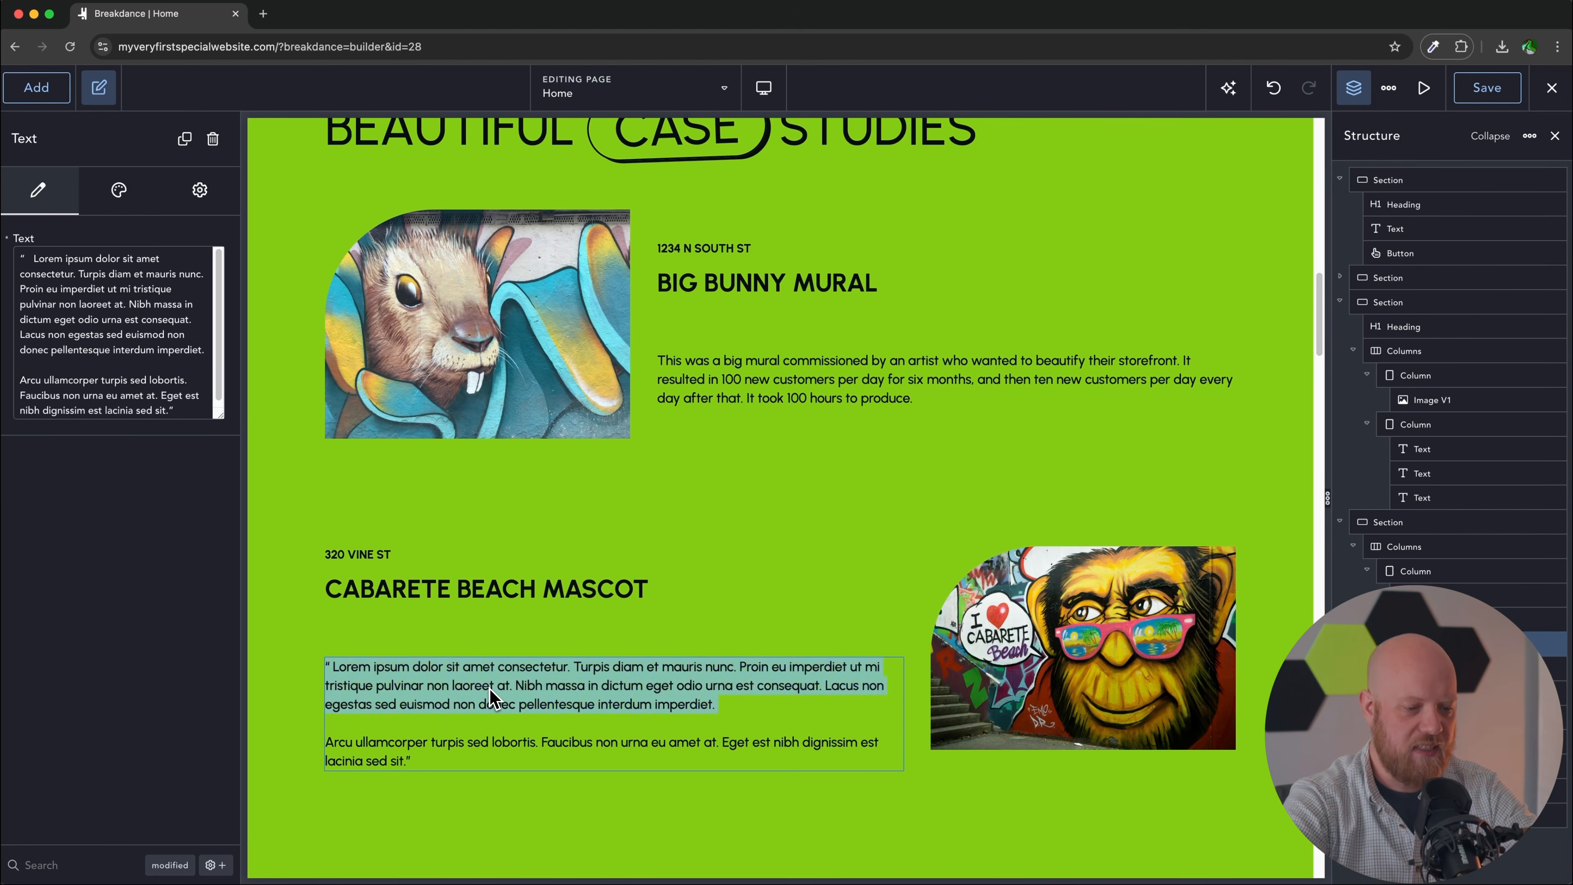
{"action": "type", "text": "This project was done by our lead marketing director, who wanted to invite people to one of their favorite beaches. The project took 300 hours and resulted in 500 new Instagram posts featuring selfies in front of it in the first week, greatly raising awareness of this location."}
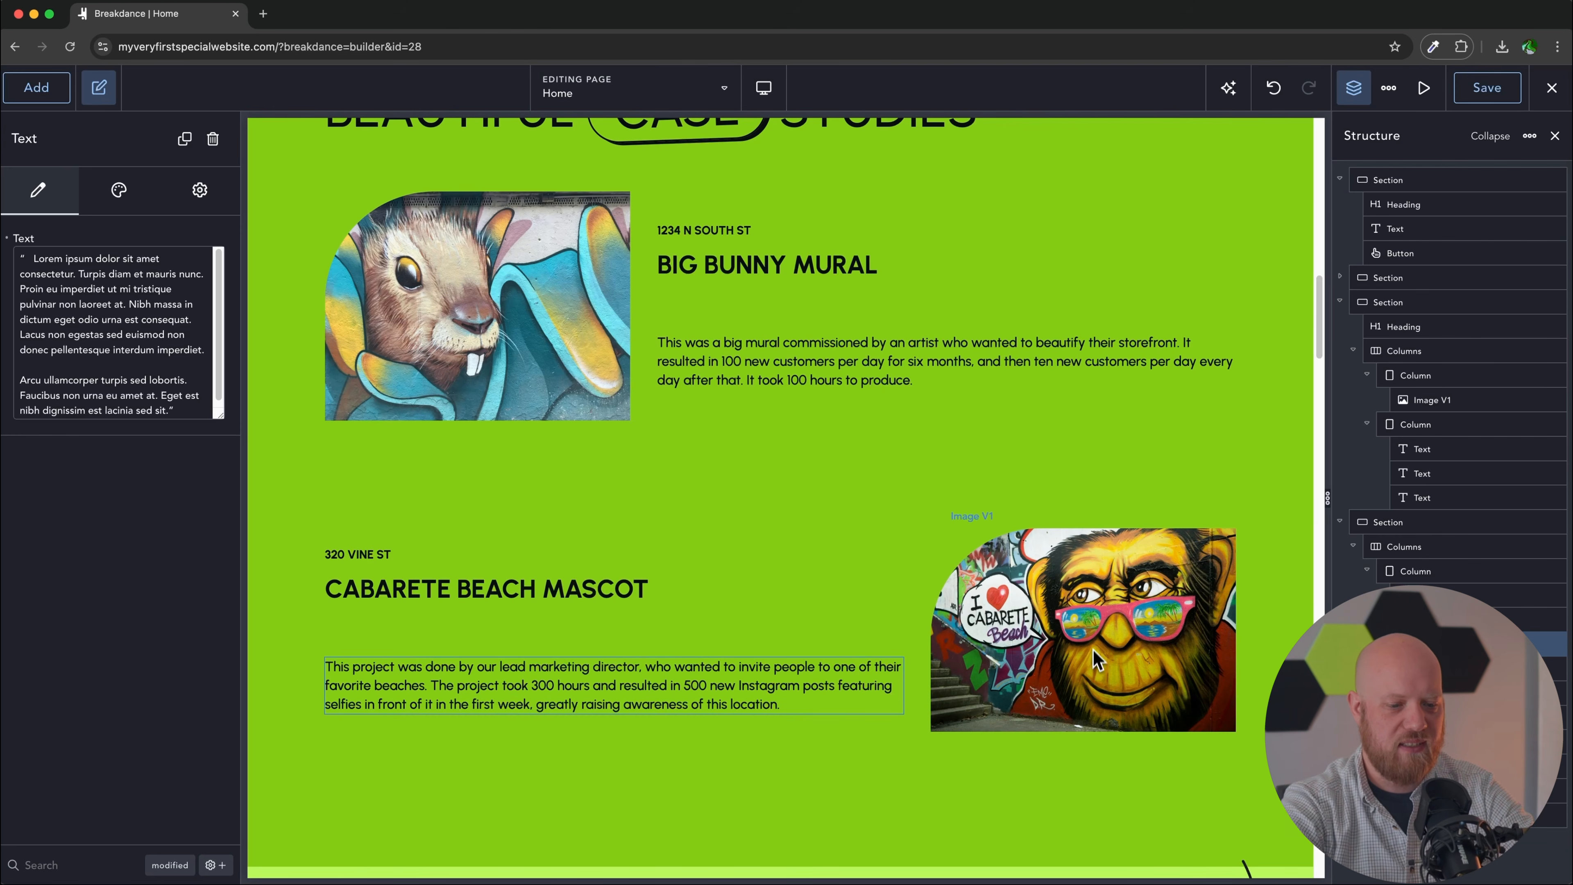
{"action": "left_click", "coordinate": [1058, 630]}
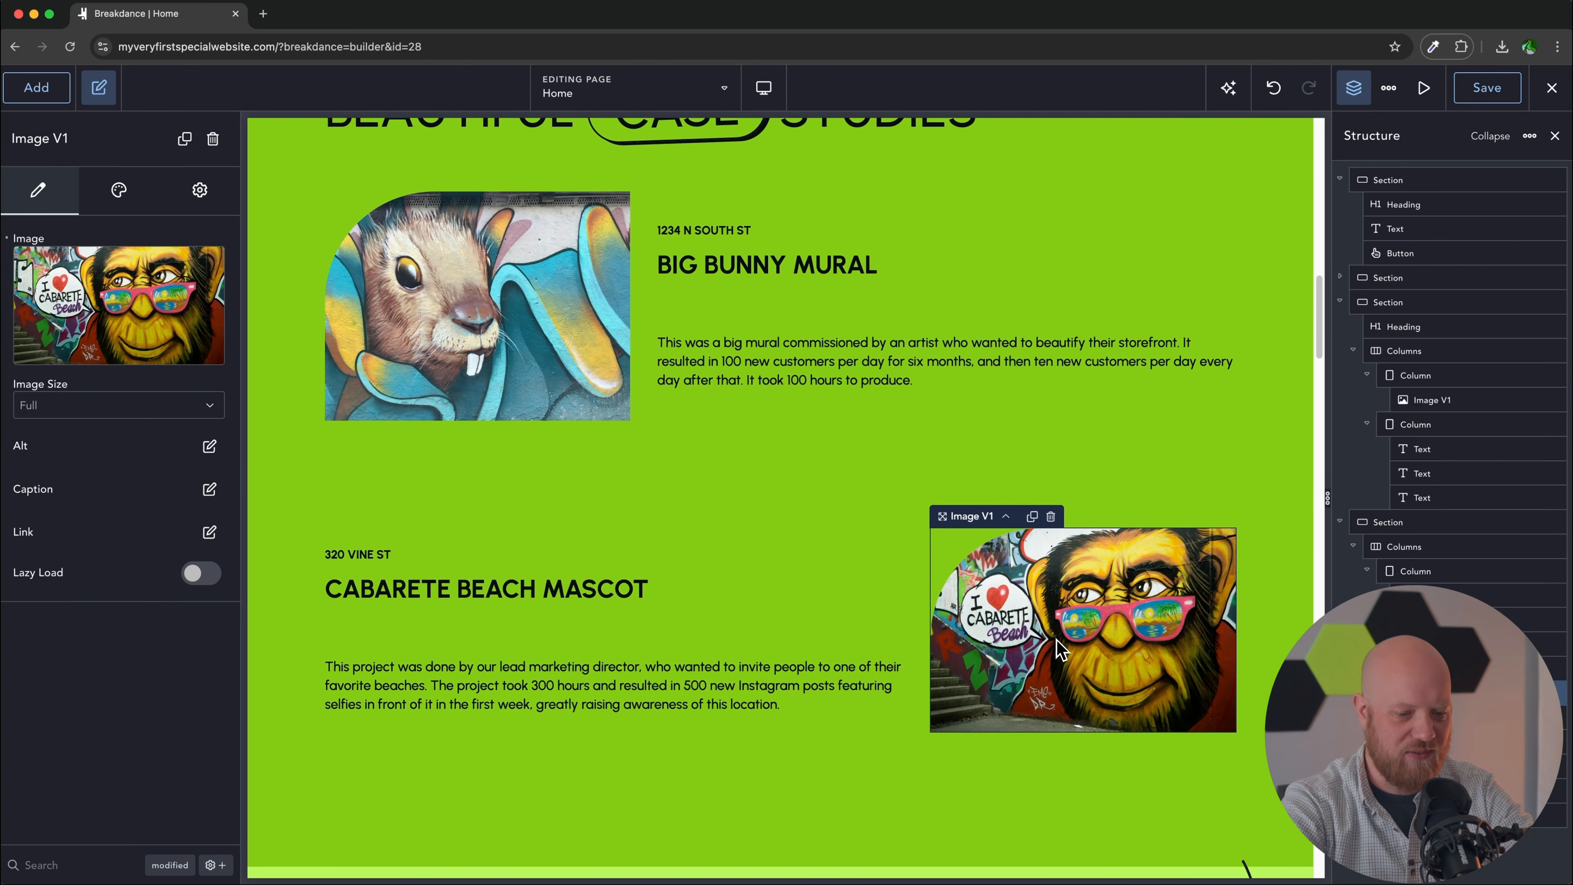
Step: Give the Big Bunny Mural image a 1:1 aspect ratio with Object Fit Cover
{"action": "left_click", "coordinate": [466, 322]}
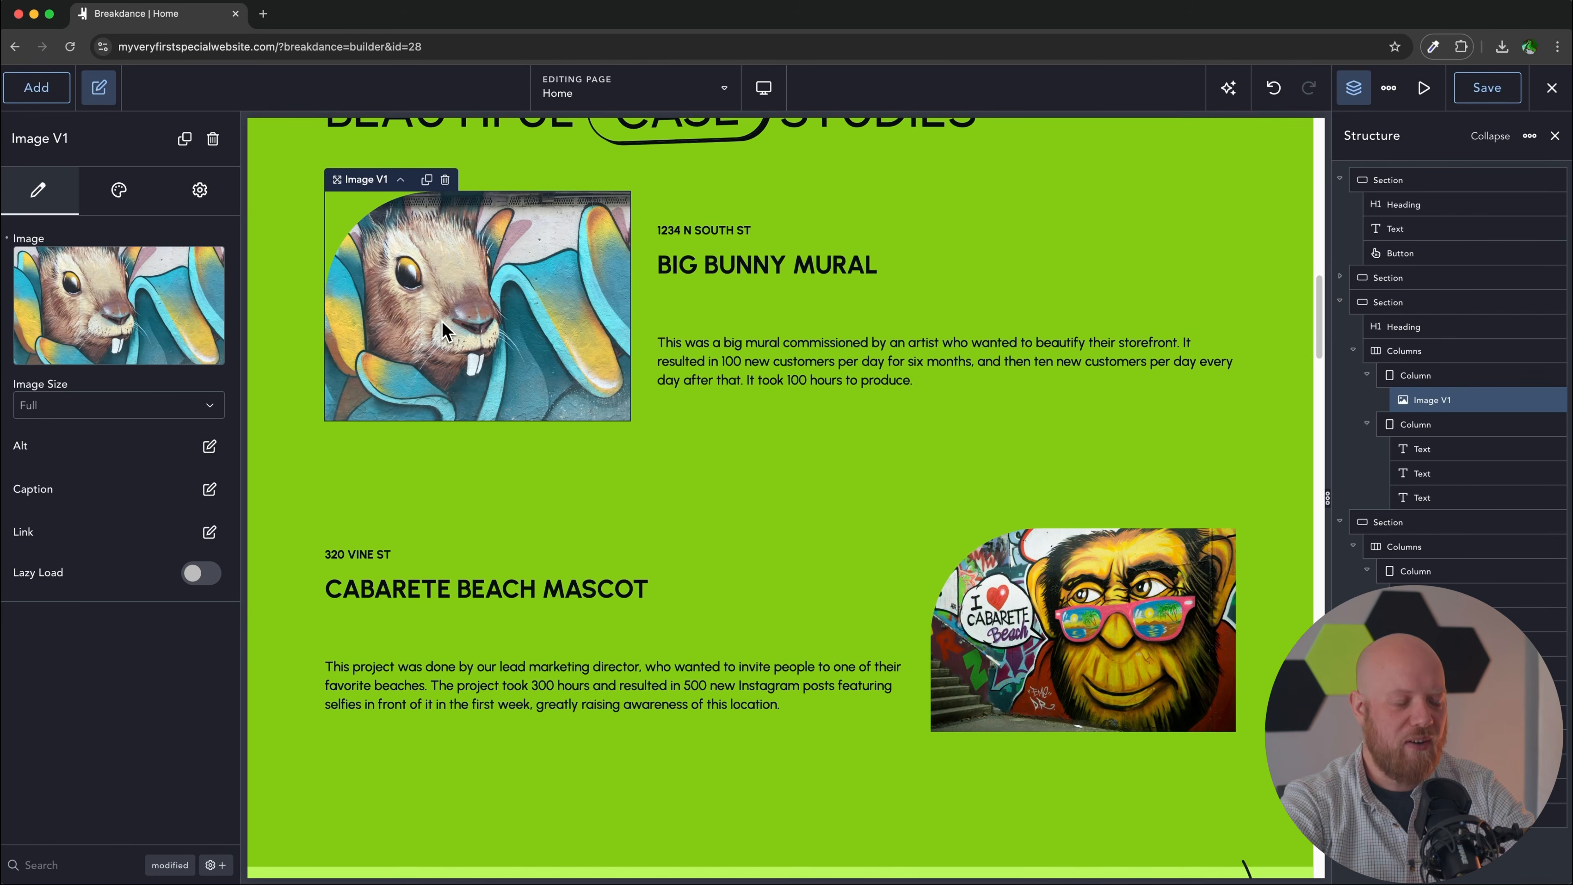
{"action": "left_click", "coordinate": [119, 191]}
{"action": "left_click", "coordinate": [124, 288]}
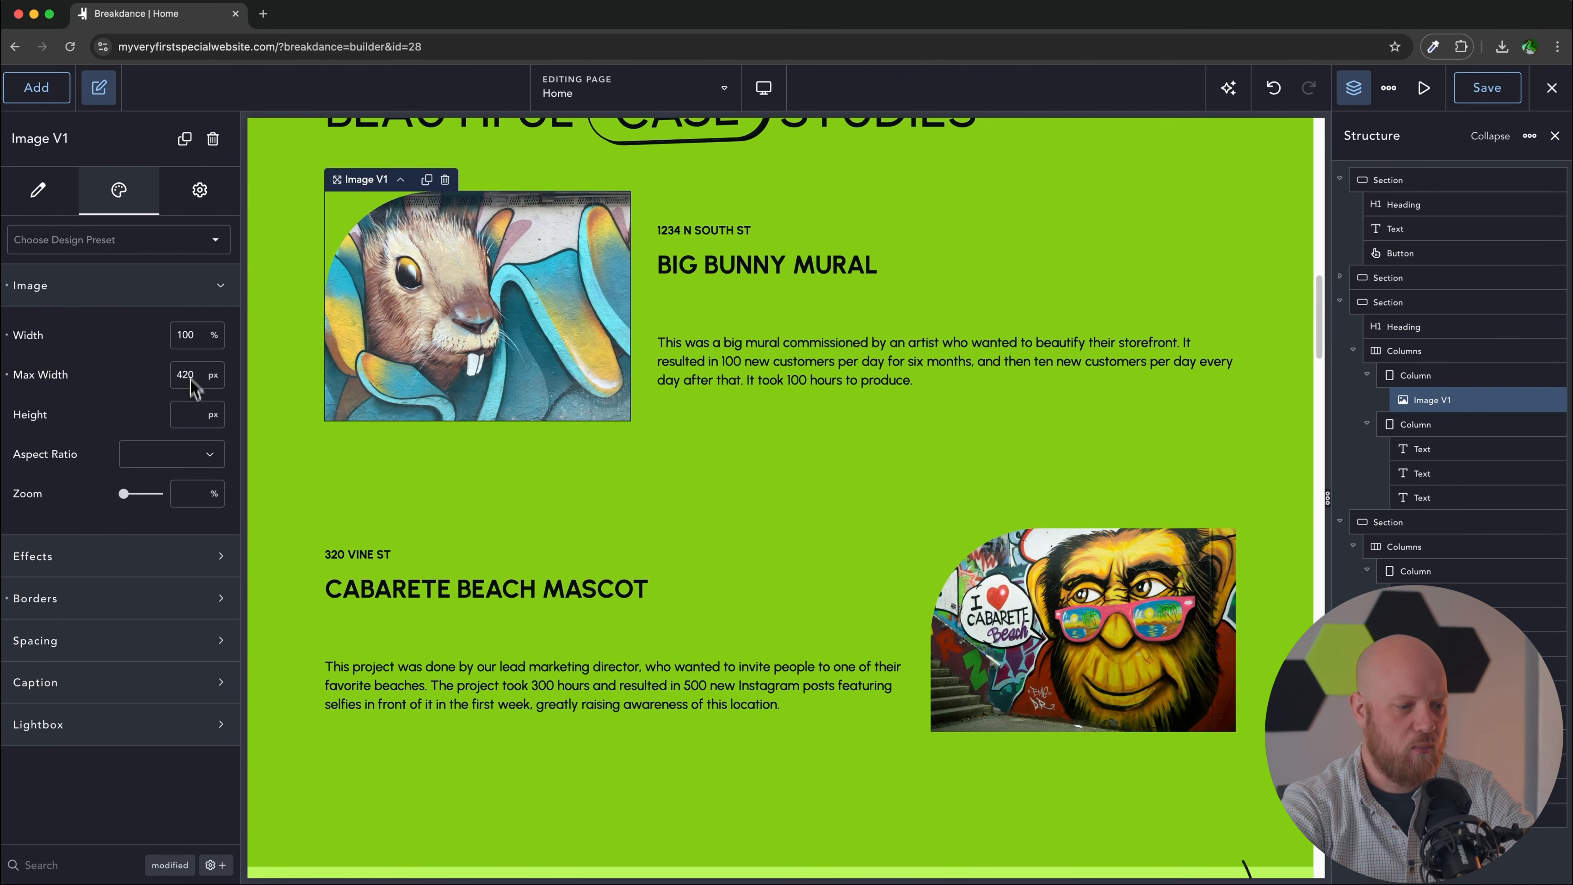
{"action": "left_click", "coordinate": [157, 458]}
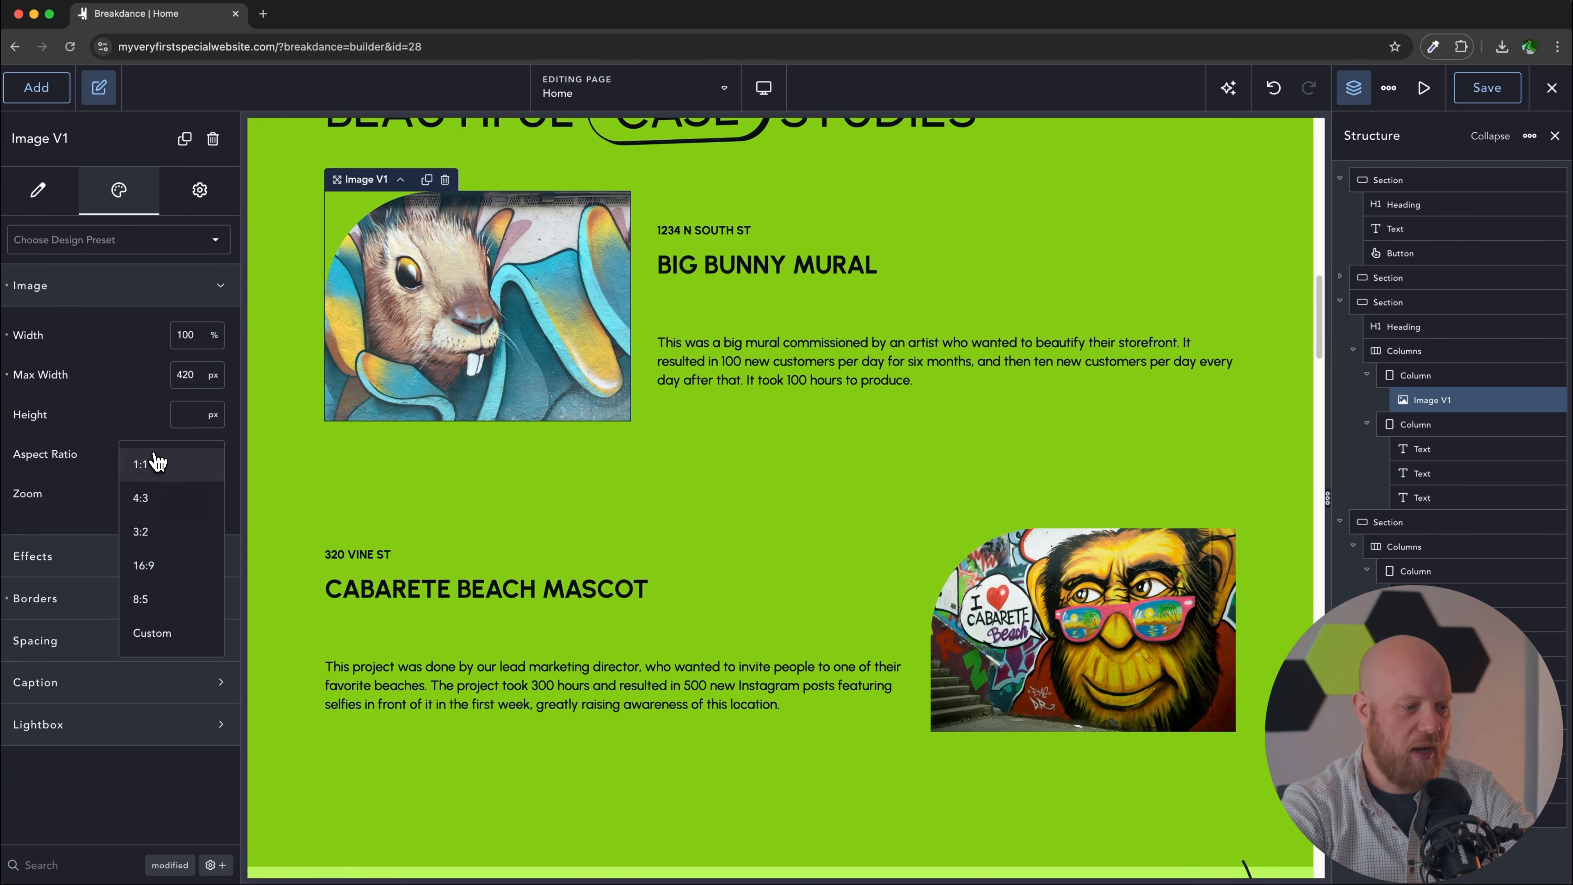
{"action": "left_click", "coordinate": [159, 466]}
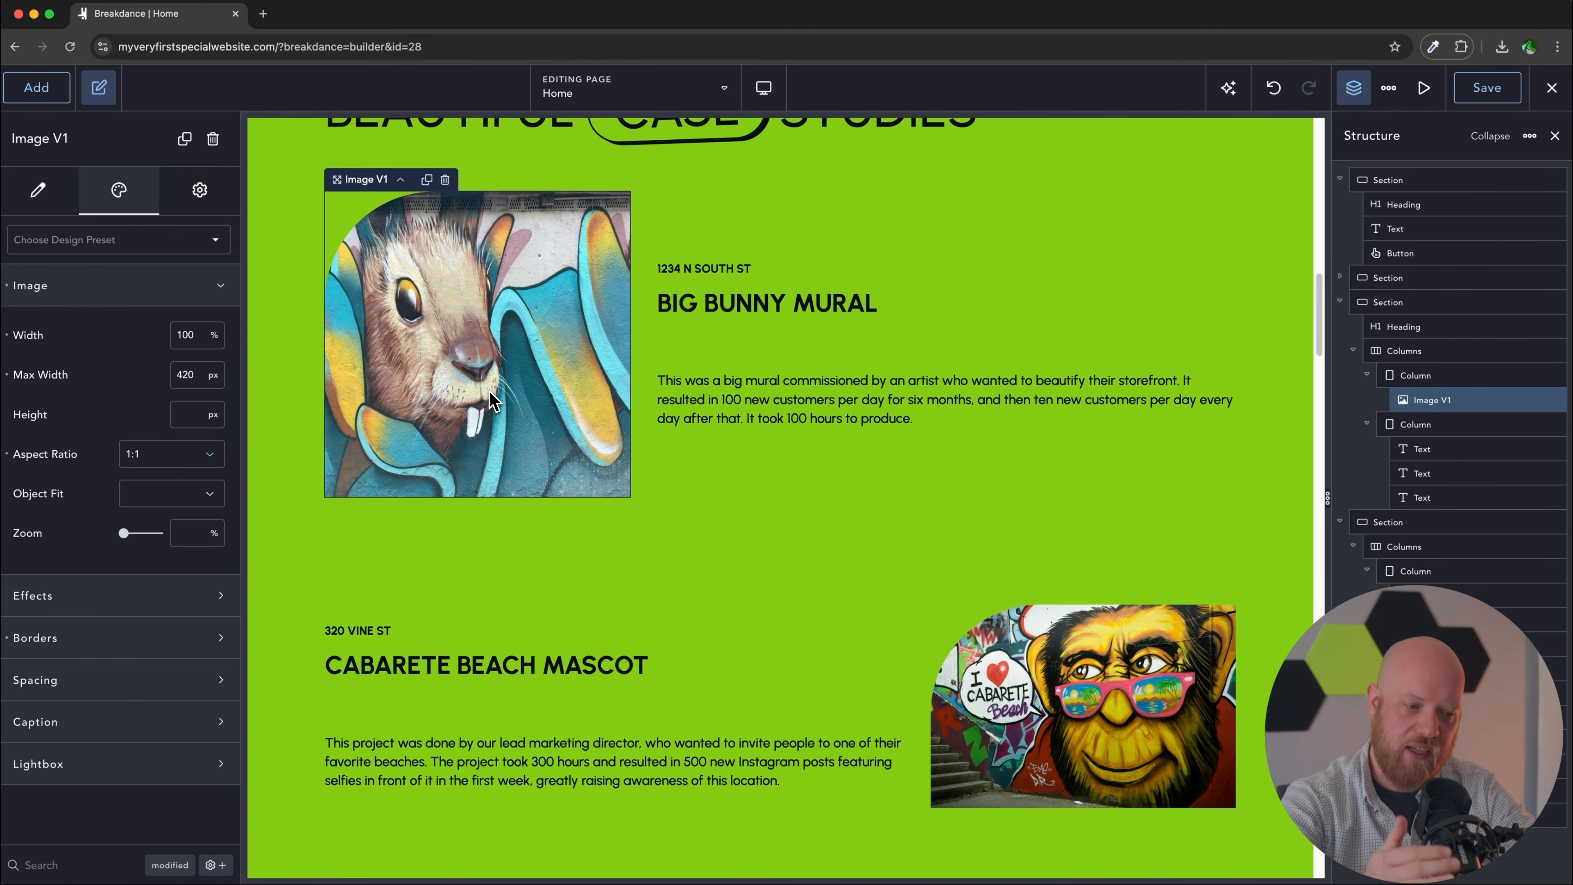
{"action": "left_click", "coordinate": [160, 499]}
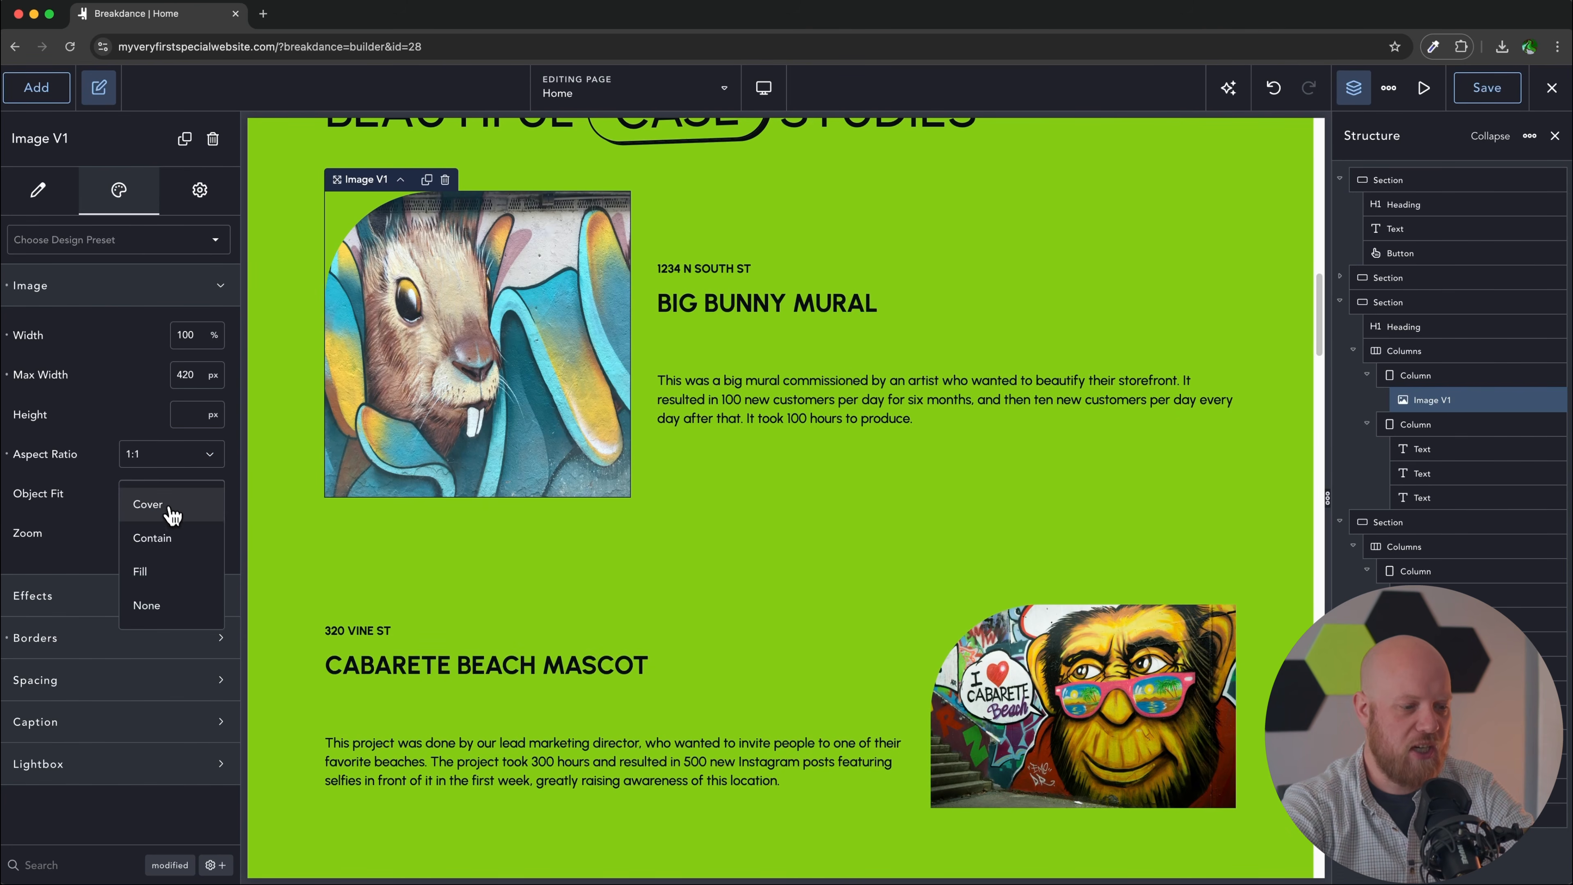
{"action": "left_click", "coordinate": [168, 504]}
{"action": "scroll", "coordinate": [892, 474], "scroll_direction": "down", "scroll_amount": 2}
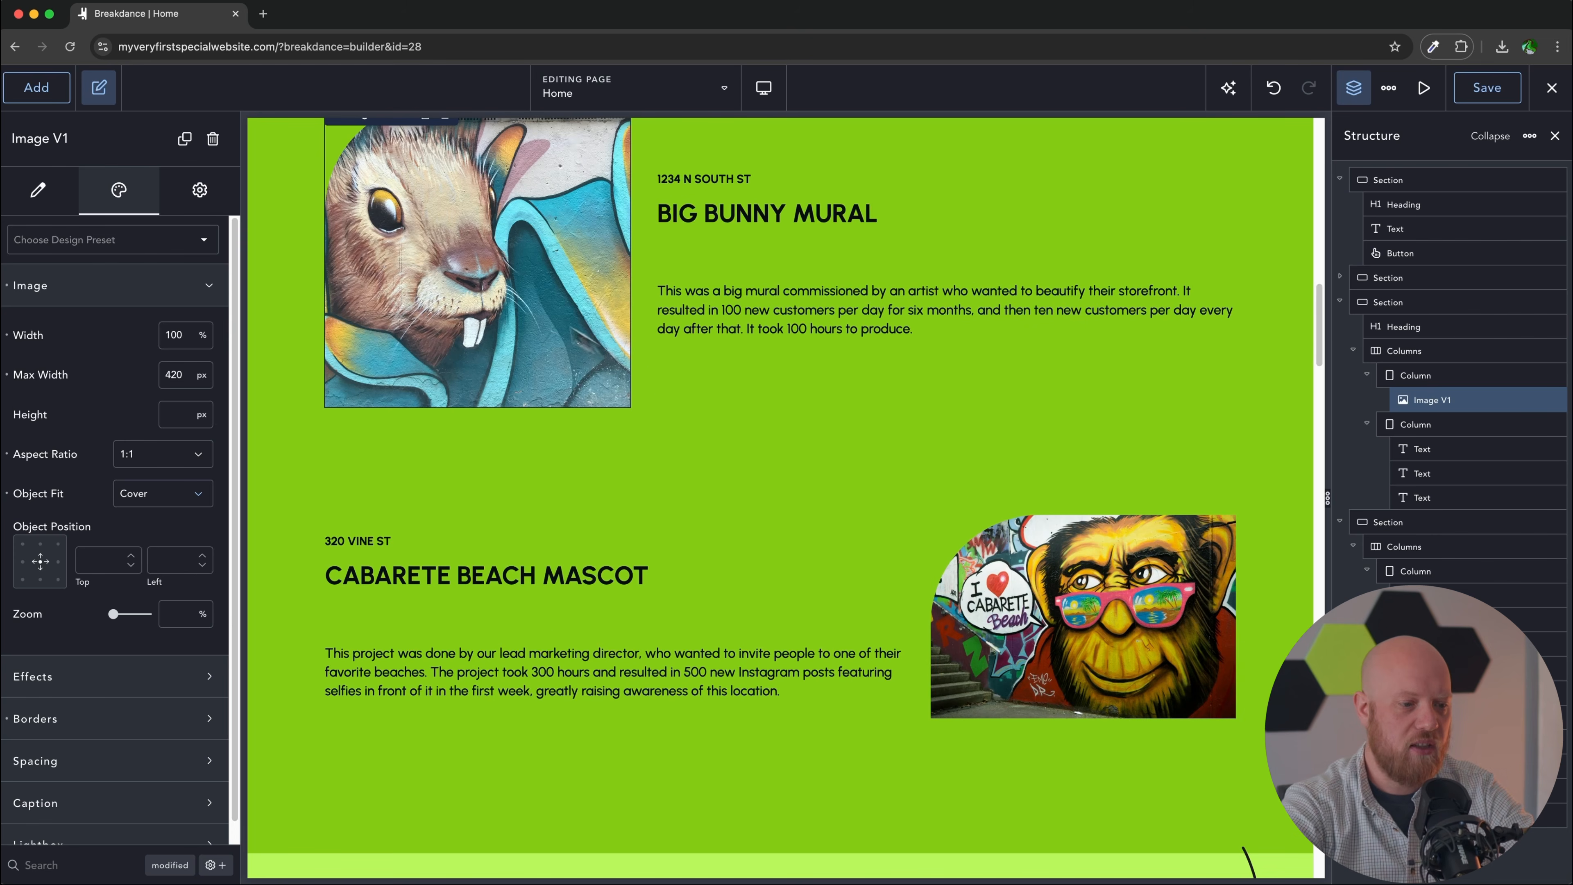
Step: Copy the bunny image's design and paste it onto the monkey mural image
{"action": "right_click", "coordinate": [497, 288]}
{"action": "left_click", "coordinate": [521, 309]}
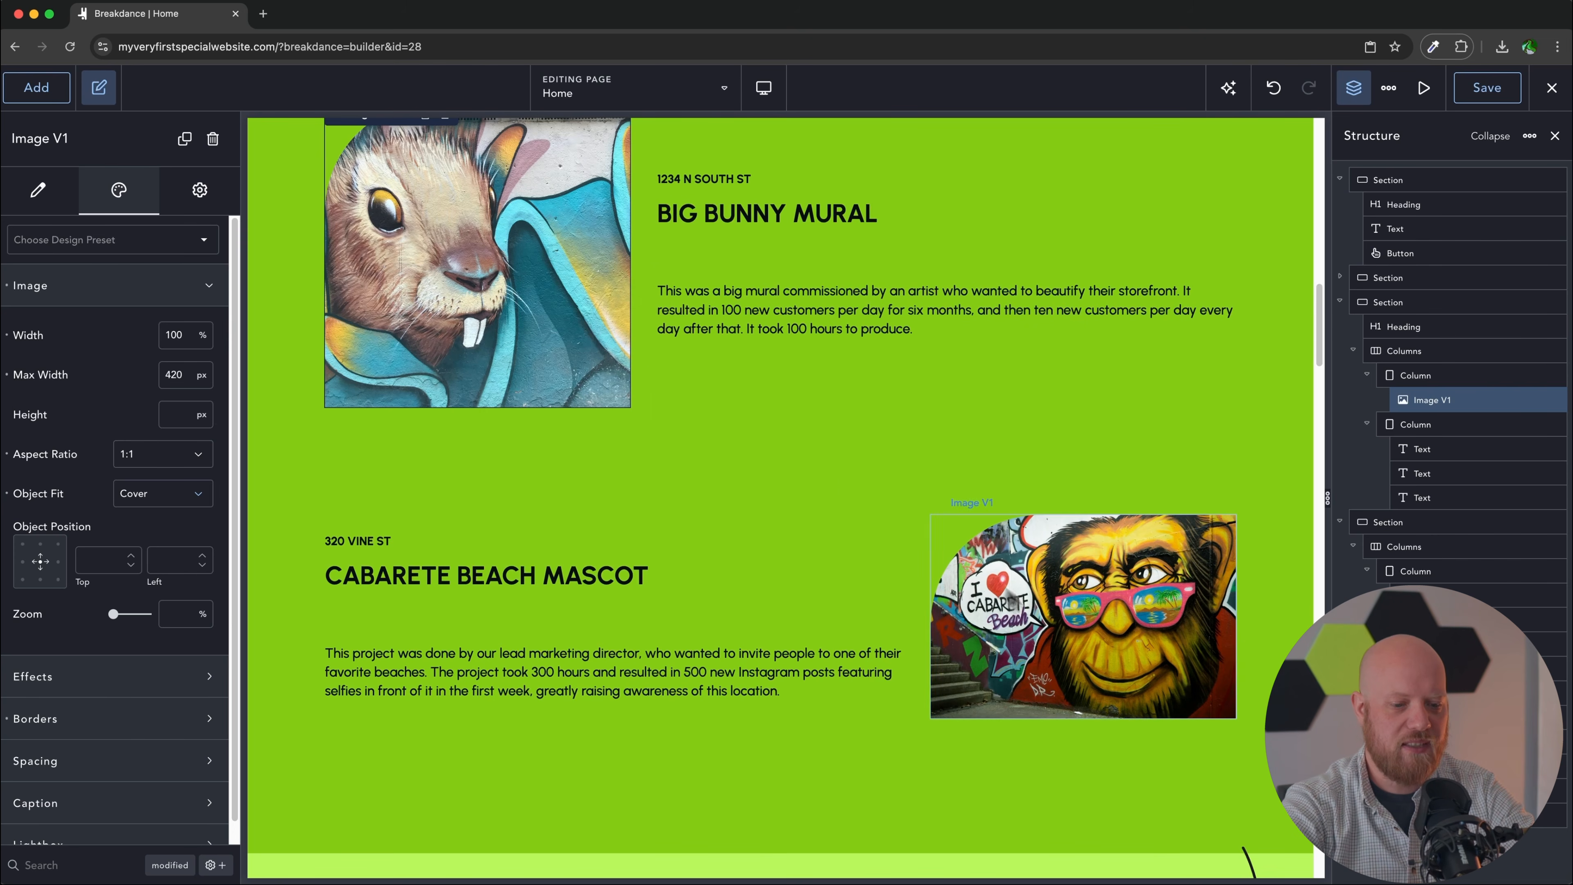
{"action": "left_click", "coordinate": [991, 585]}
{"action": "right_click", "coordinate": [1060, 627]}
{"action": "mouse_move", "coordinate": [1105, 514]}
{"action": "left_click", "coordinate": [1114, 446]}
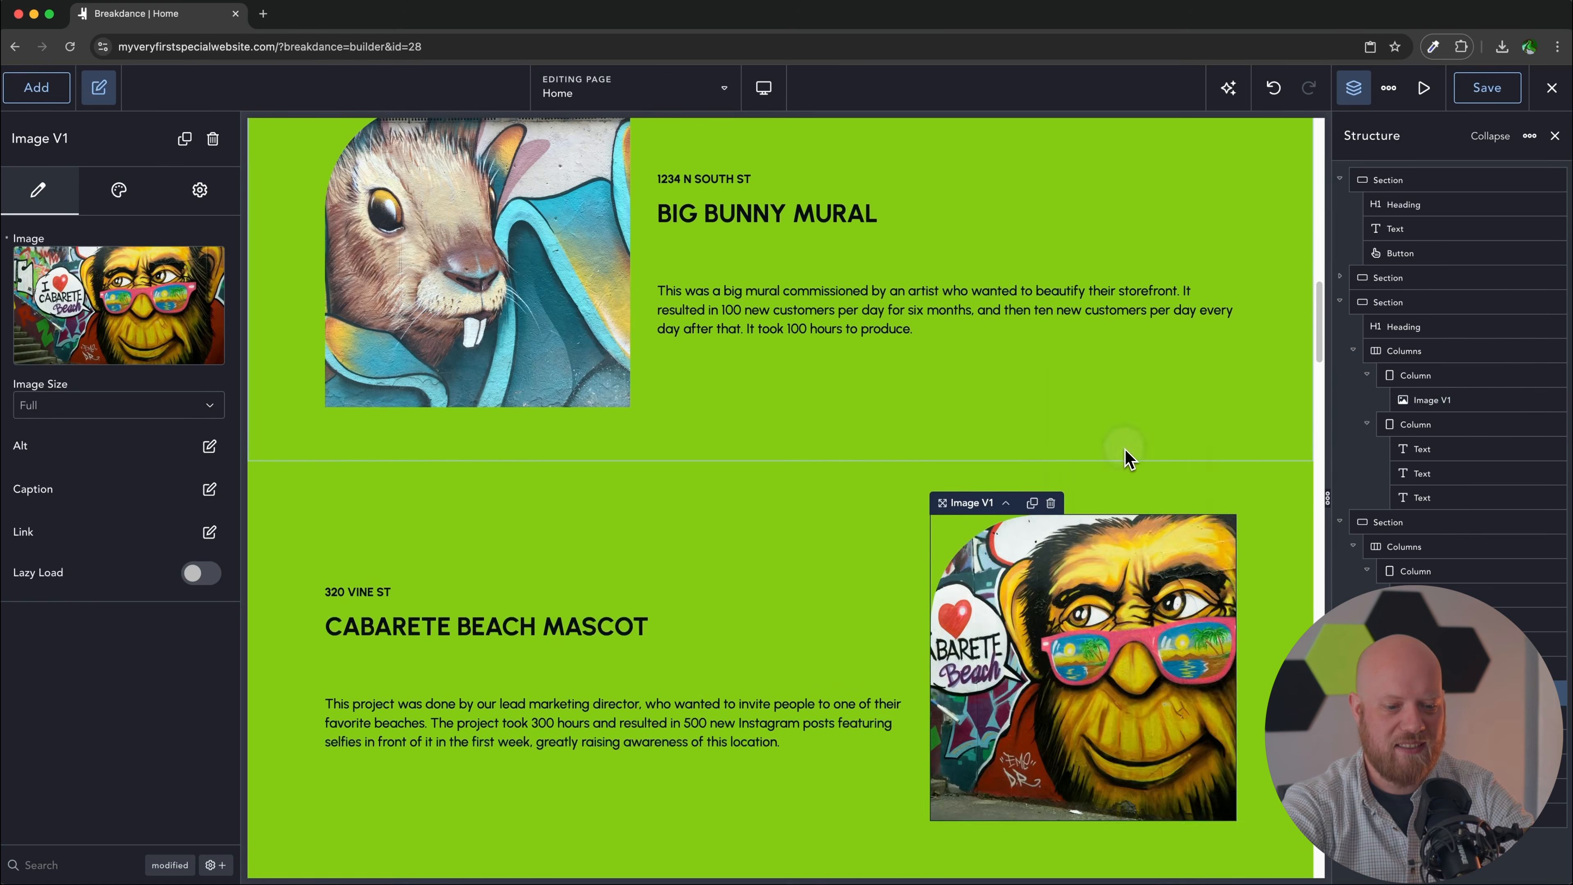
{"action": "scroll", "coordinate": [888, 520], "scroll_direction": "down", "scroll_amount": 3}
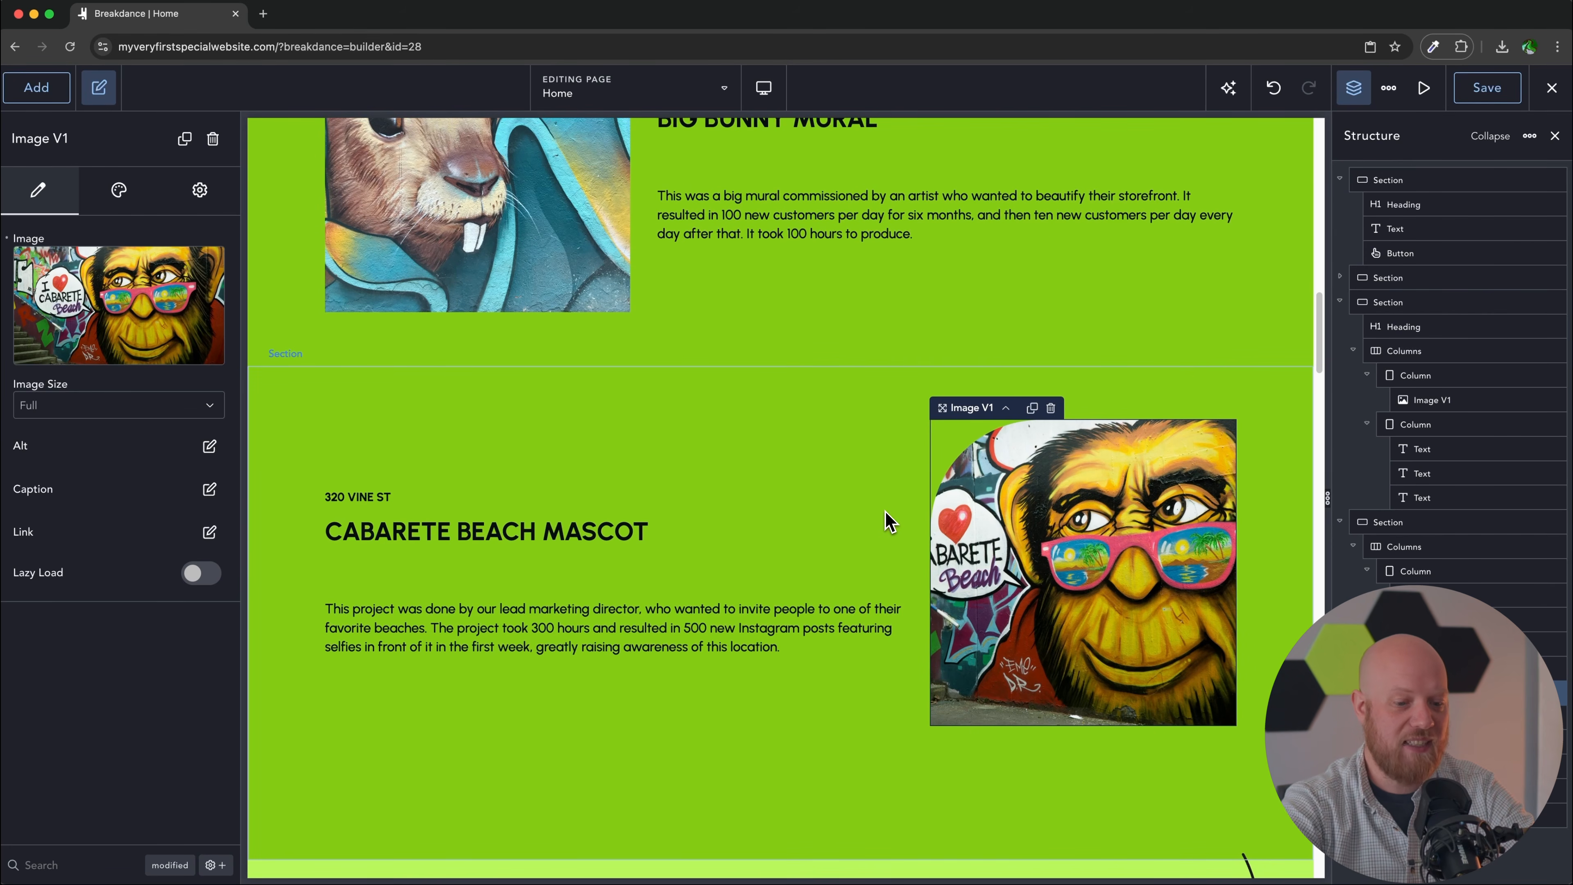
{"action": "scroll", "coordinate": [888, 520], "scroll_direction": "up", "scroll_amount": 3}
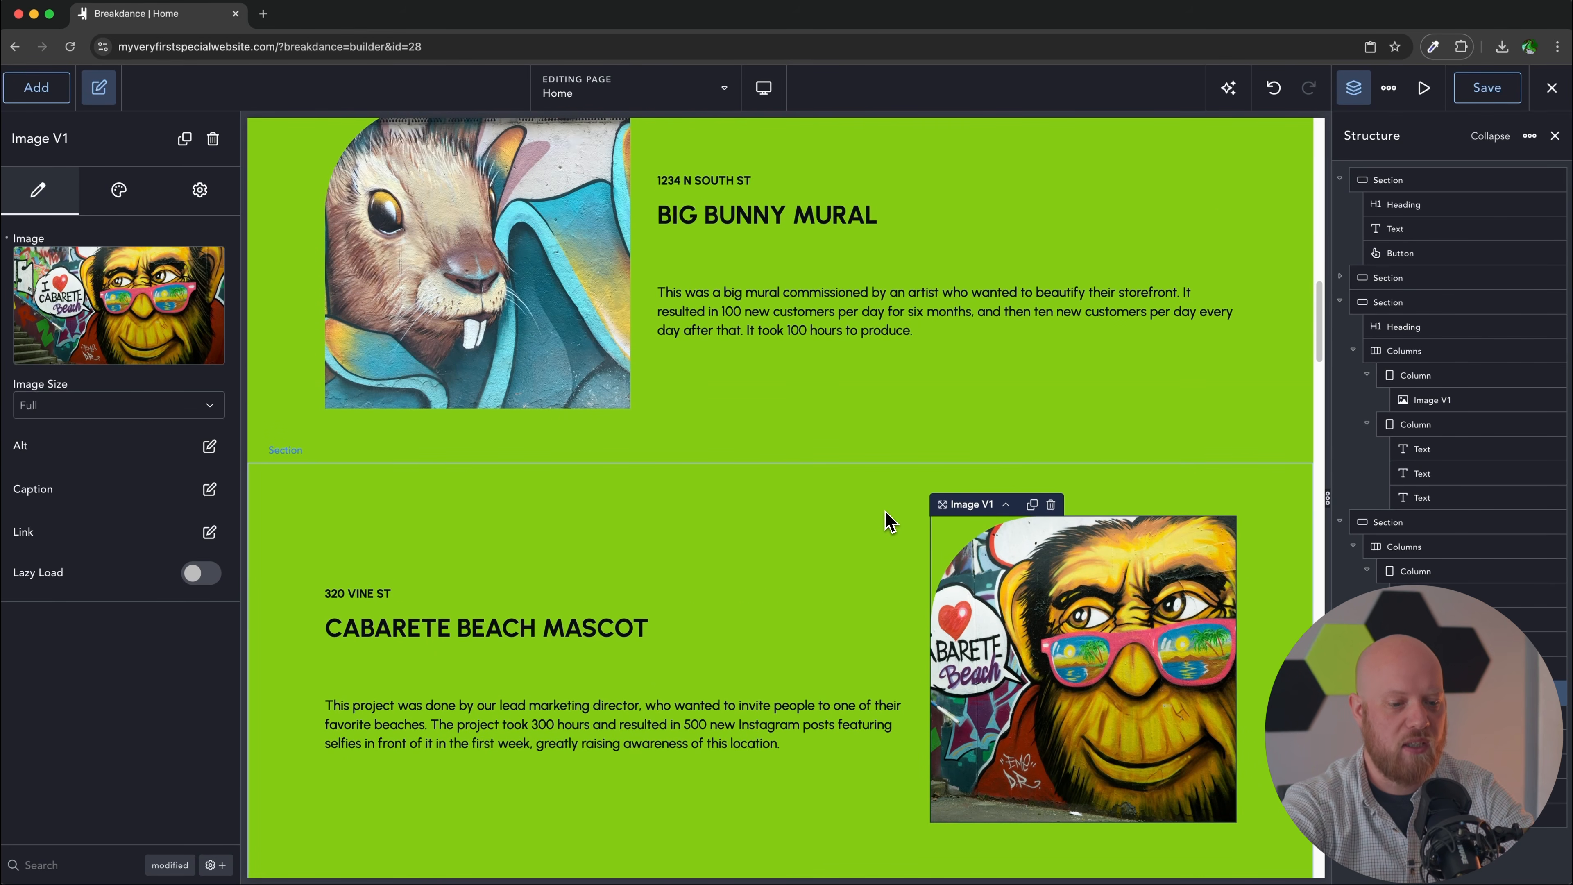
{"action": "scroll", "coordinate": [1023, 610], "scroll_direction": "down", "scroll_amount": 10}
Step: Retitle the services heading and rewrite the columns as Murals, Custom Art and Advertising Campaigns
{"action": "scroll", "coordinate": [1023, 611], "scroll_direction": "down", "scroll_amount": 1}
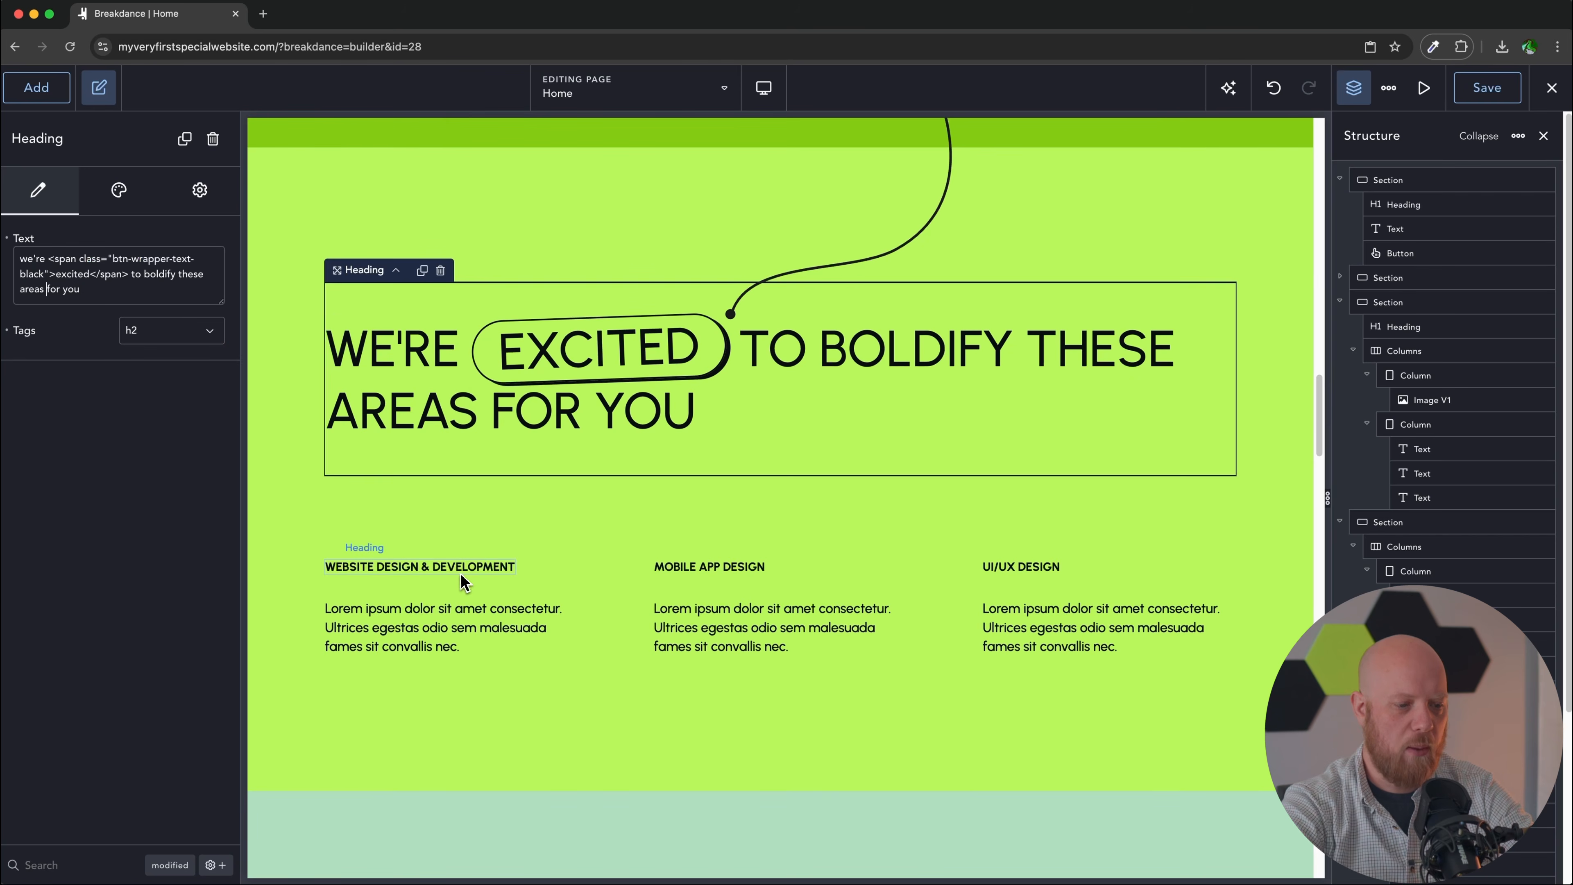
{"action": "left_click", "coordinate": [462, 567]}
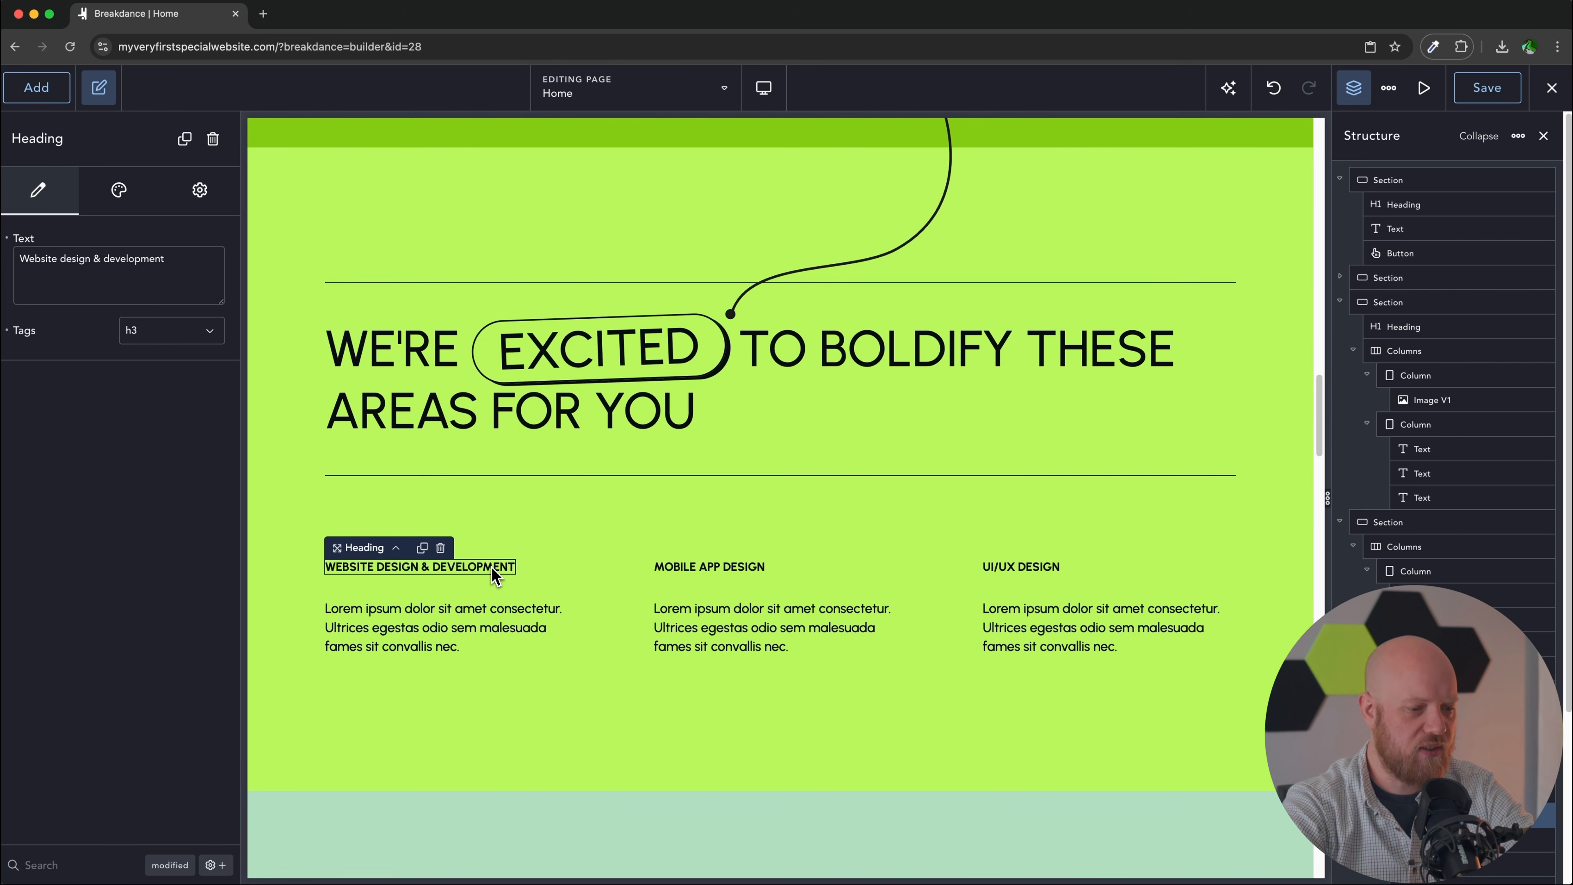
{"action": "left_click", "coordinate": [1106, 637]}
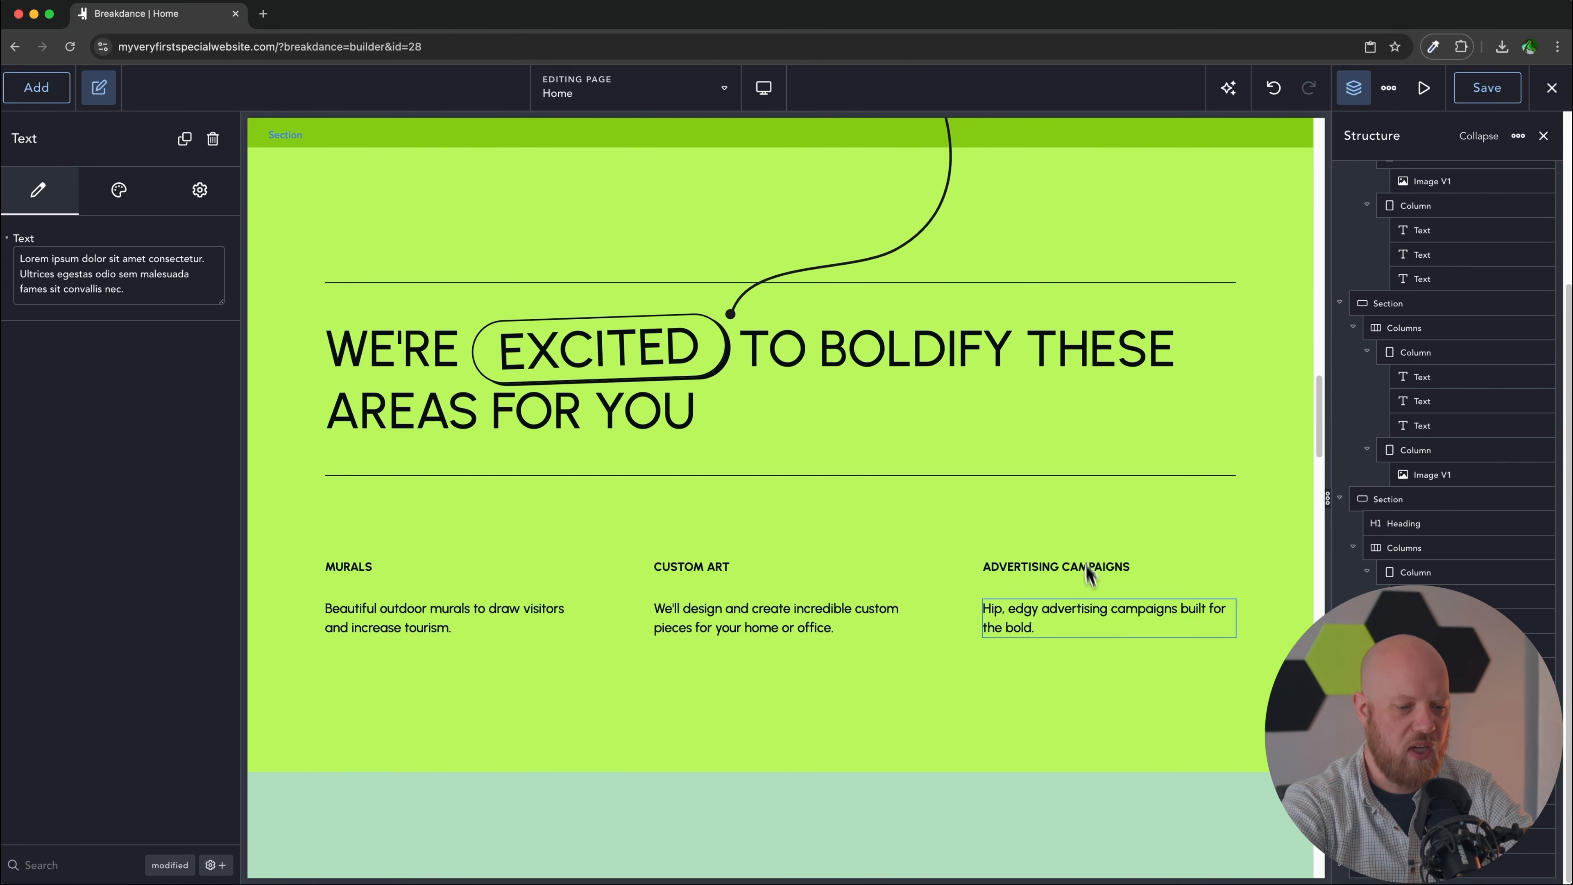
{"action": "scroll", "coordinate": [1078, 530], "scroll_direction": "down", "scroll_amount": 10}
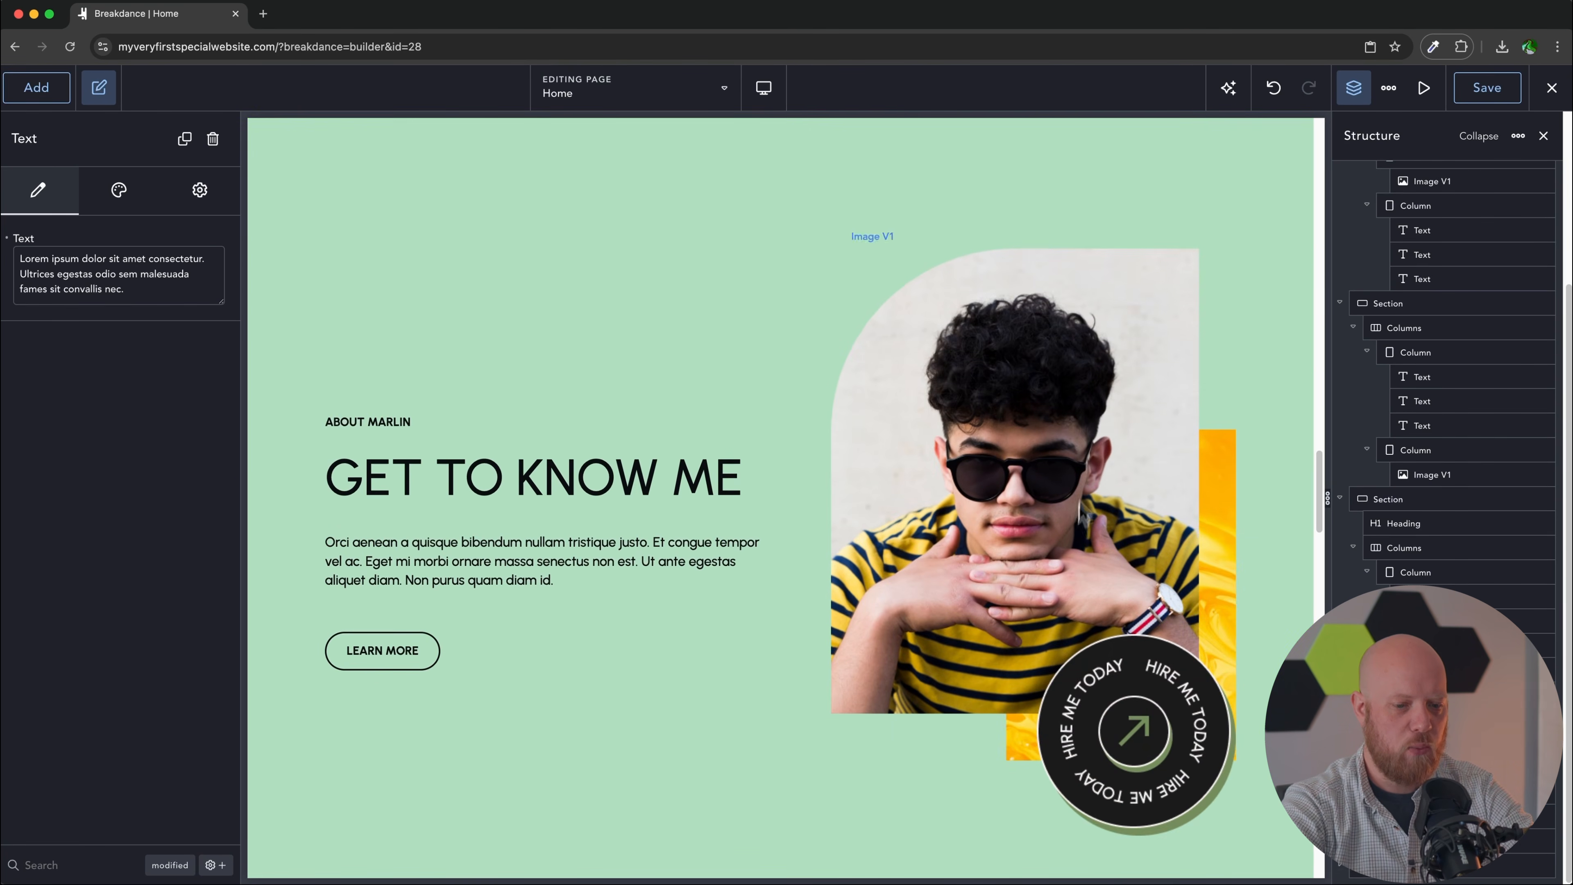
Step: Swap in the smiling curly-haired man portrait and delete the Hire Me Today badge and its wrapper link
{"action": "left_click", "coordinate": [1017, 470]}
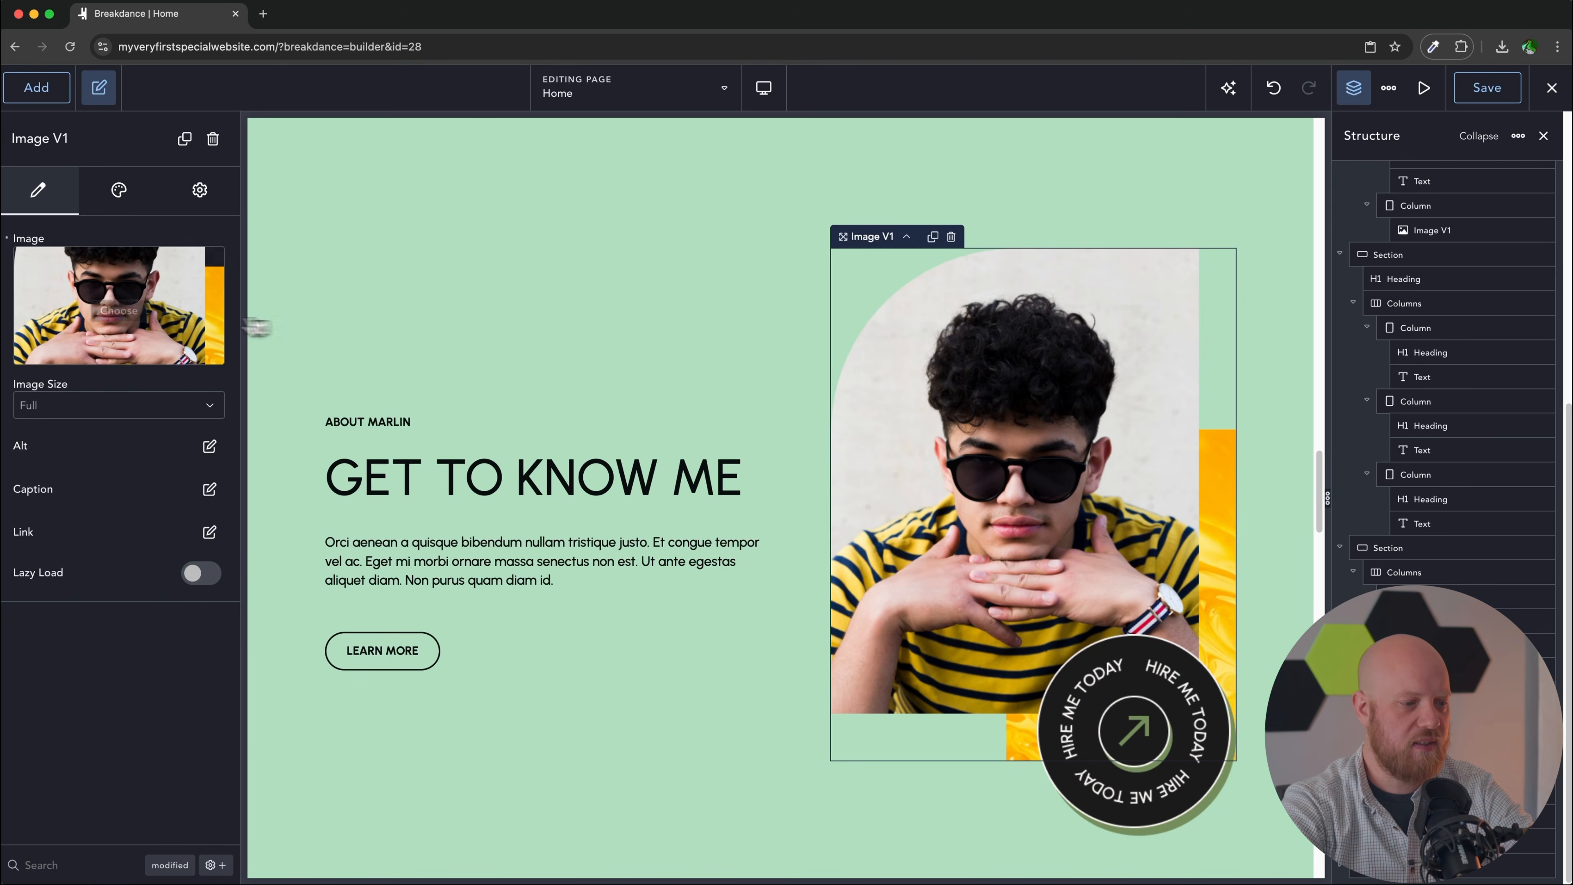
{"action": "left_click", "coordinate": [116, 309]}
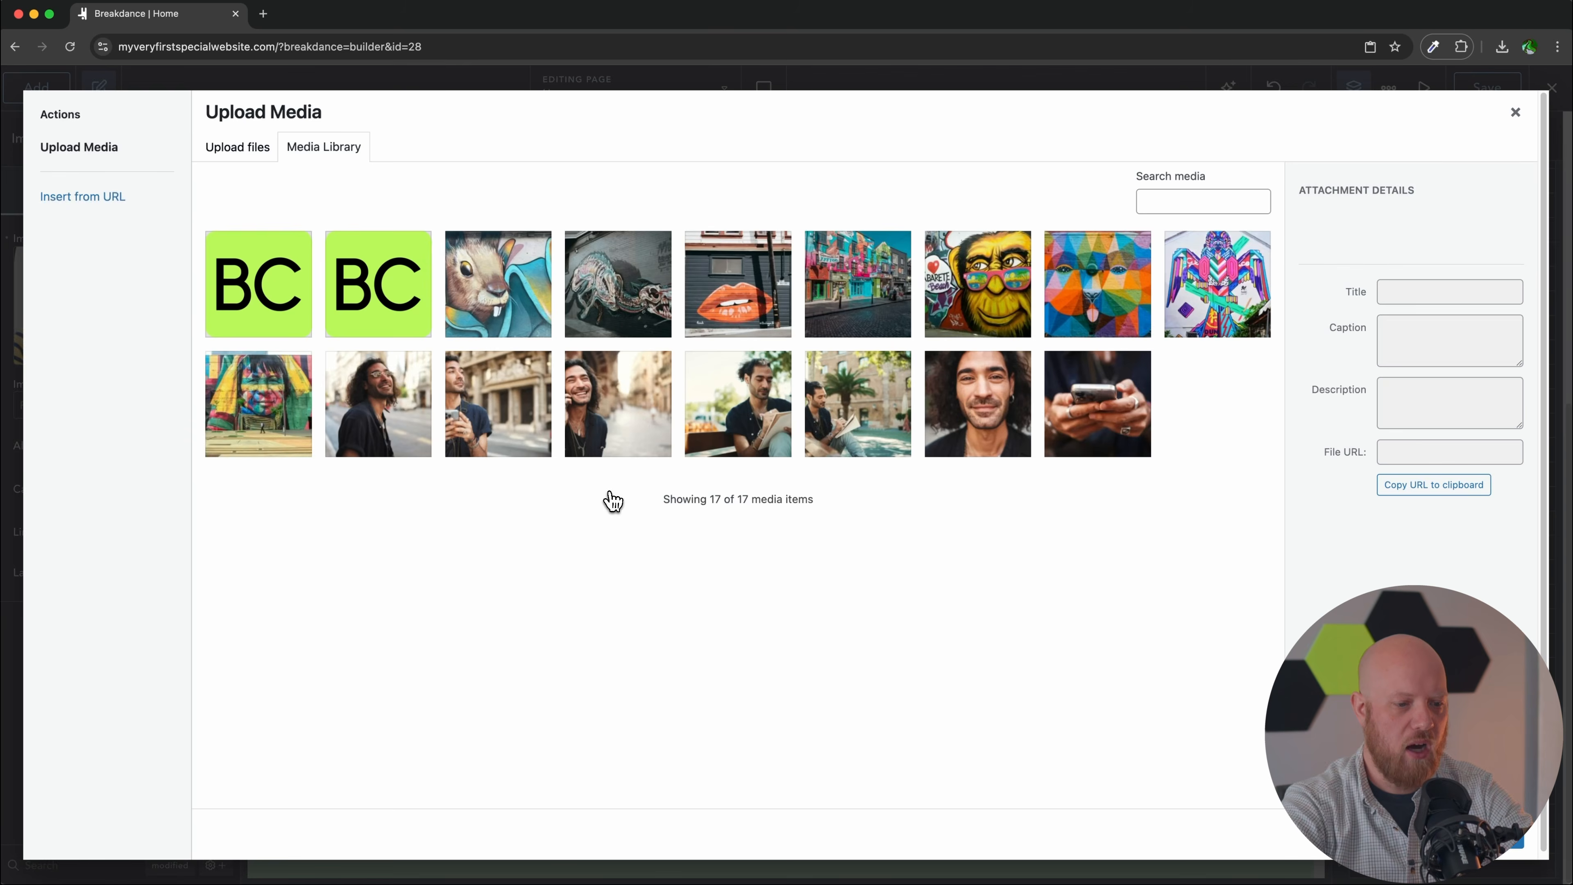
{"action": "left_click", "coordinate": [960, 427]}
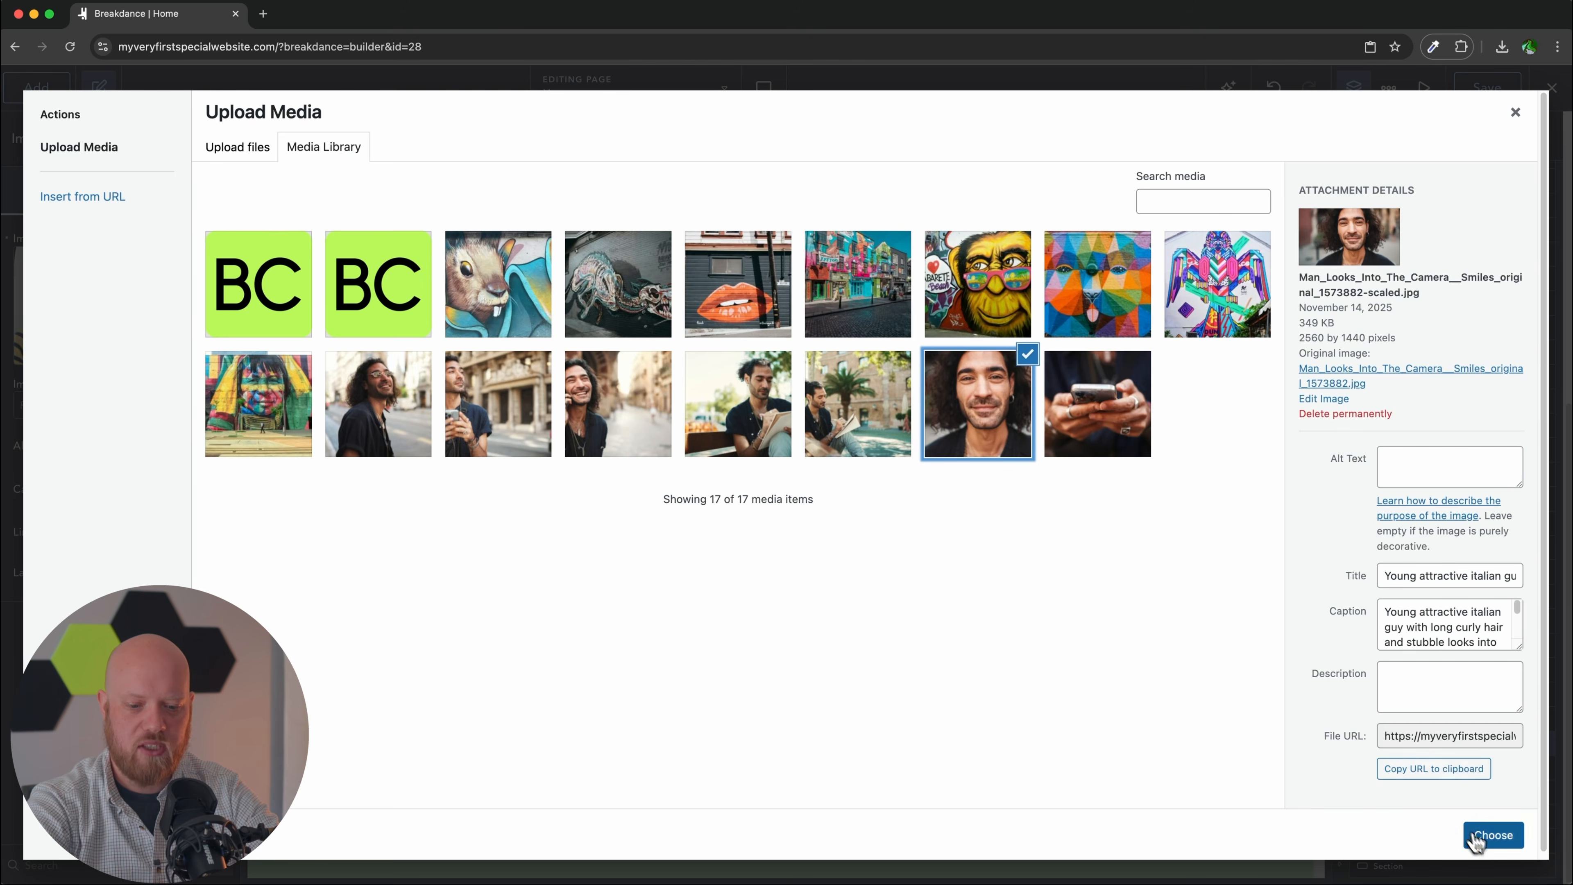
{"action": "left_click", "coordinate": [1493, 835]}
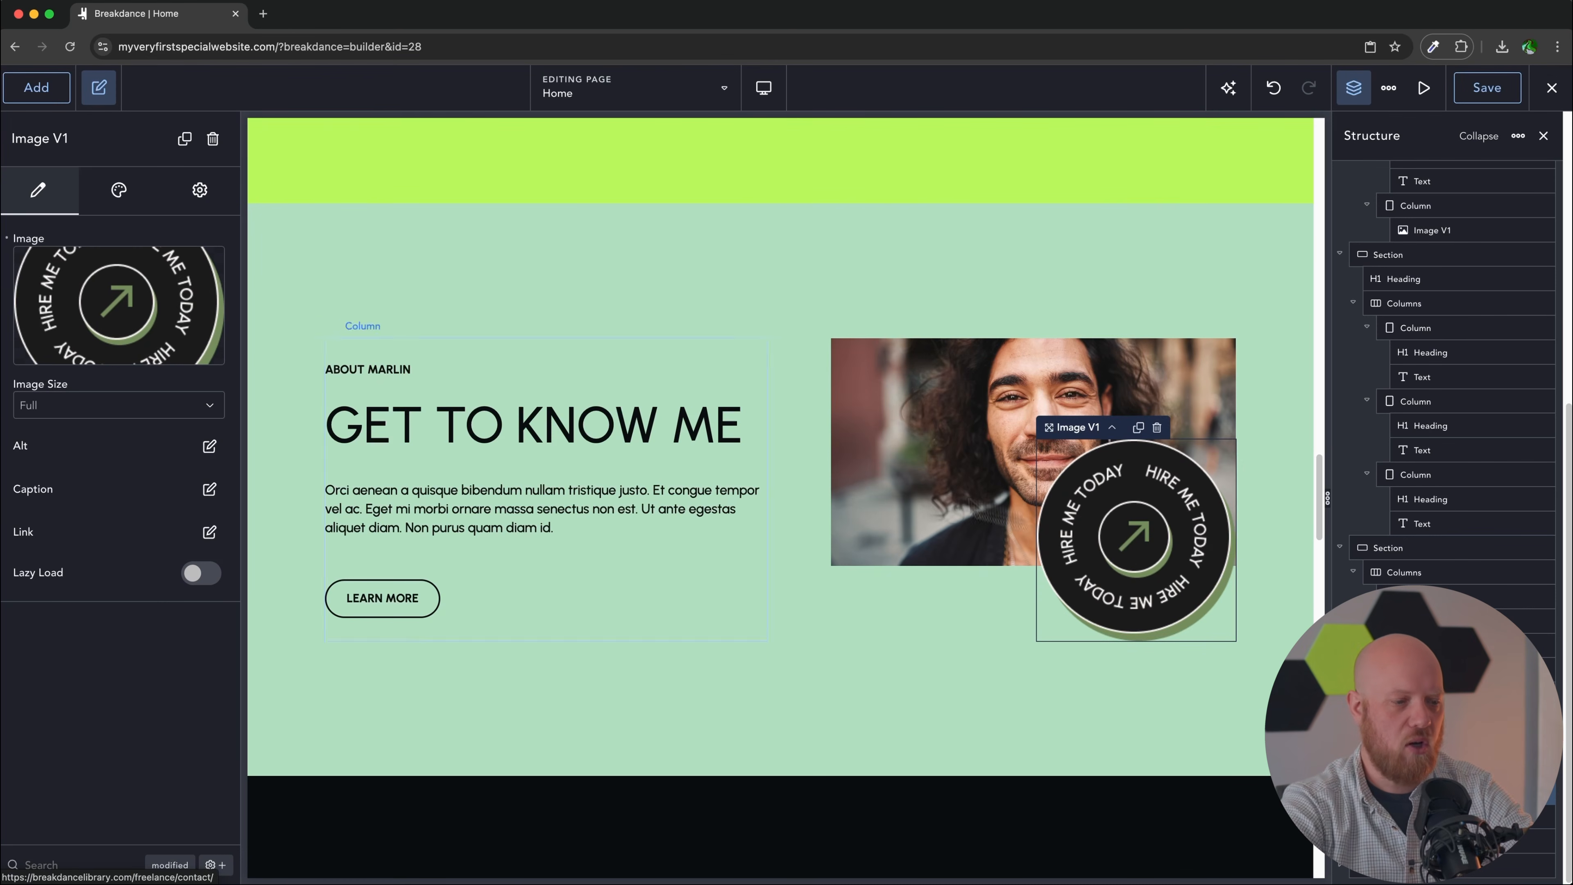
{"action": "left_click", "coordinate": [218, 140]}
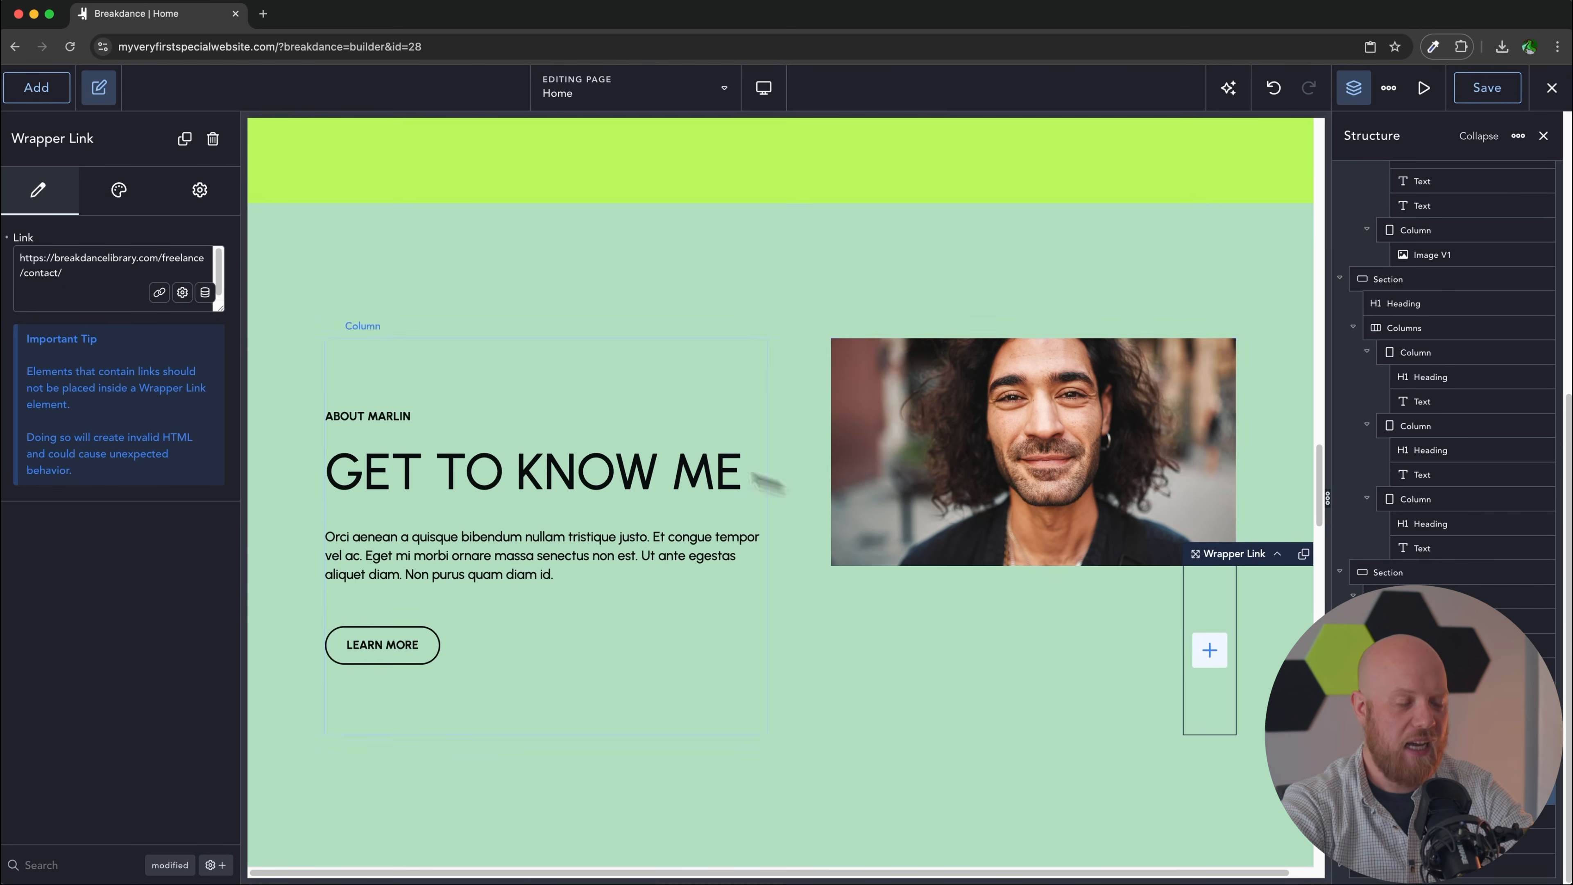
{"action": "left_click", "coordinate": [212, 139]}
Step: Set the About portrait's aspect ratio to 1:1
{"action": "left_click", "coordinate": [976, 417]}
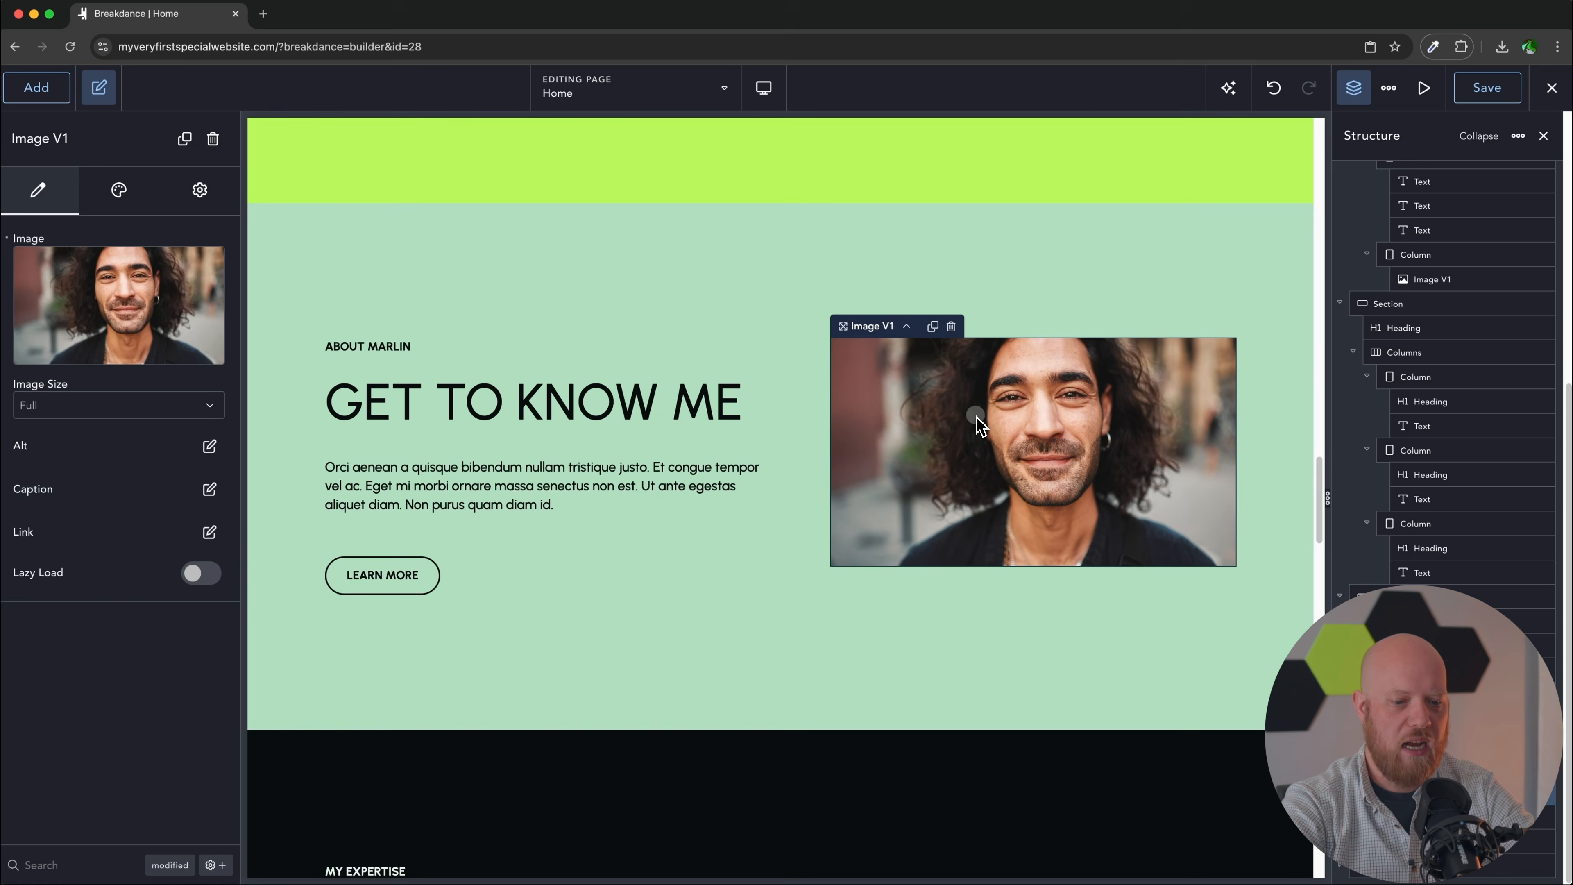
{"action": "scroll", "coordinate": [979, 434], "scroll_direction": "up", "scroll_amount": 2}
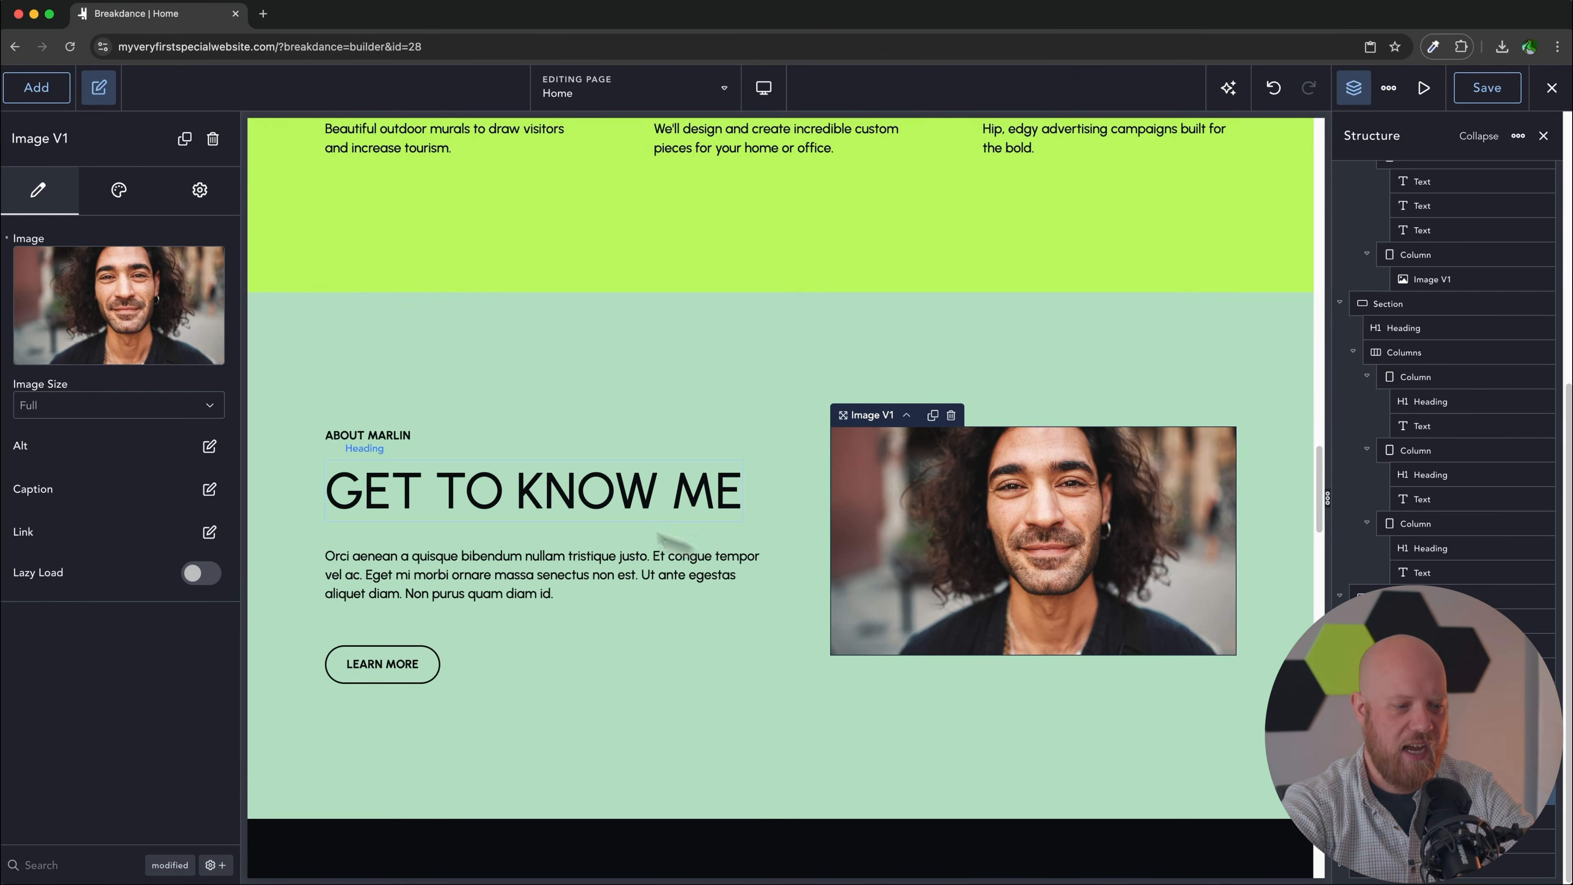
{"action": "left_click", "coordinate": [118, 191]}
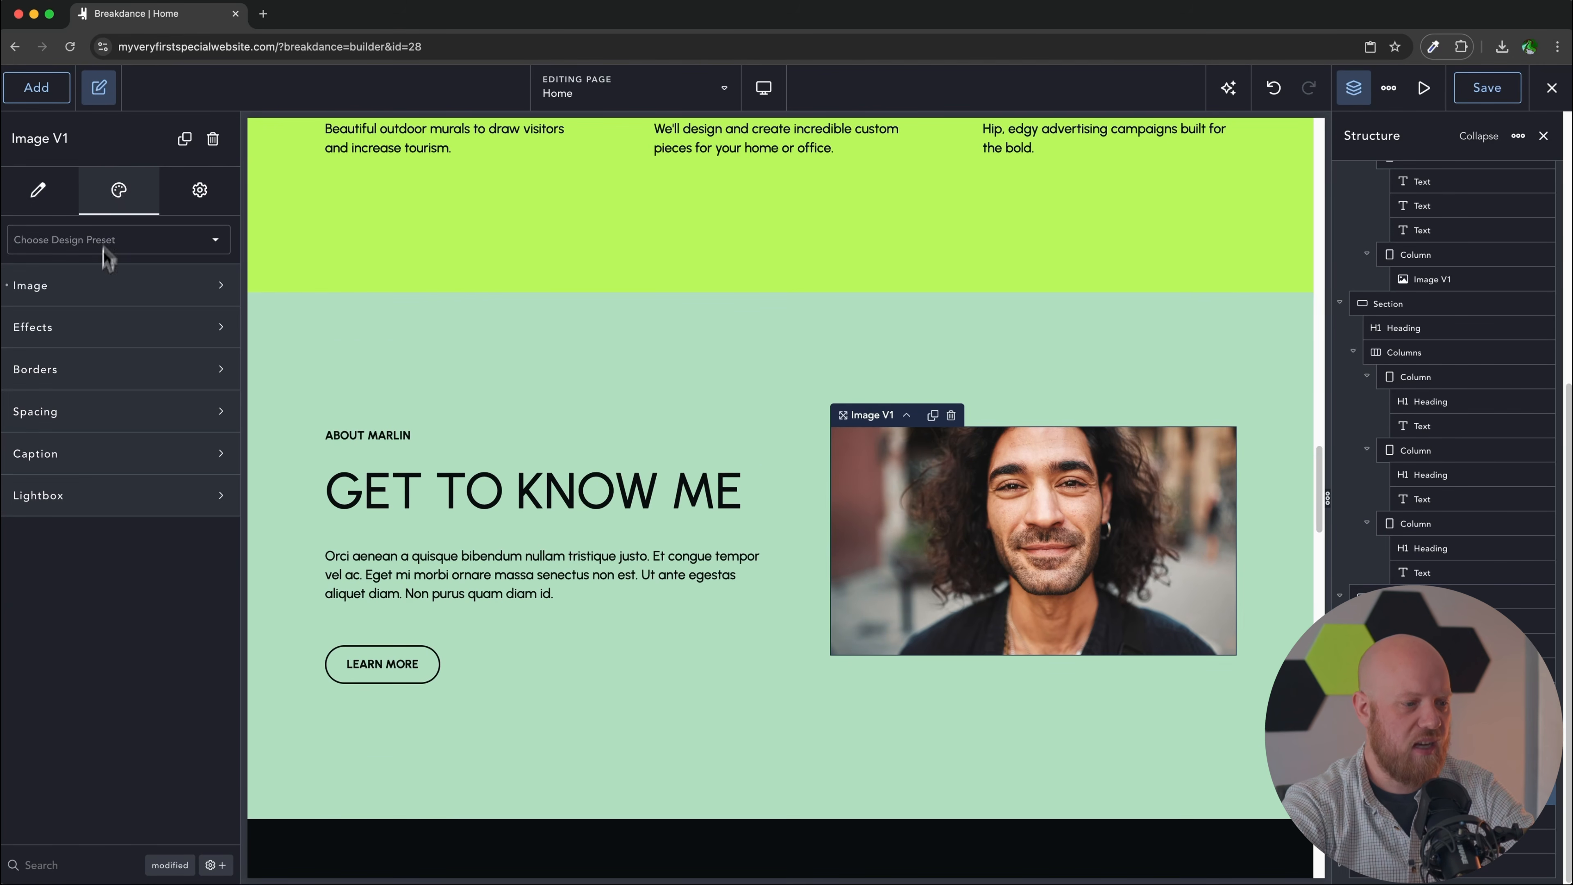
{"action": "left_click", "coordinate": [99, 288]}
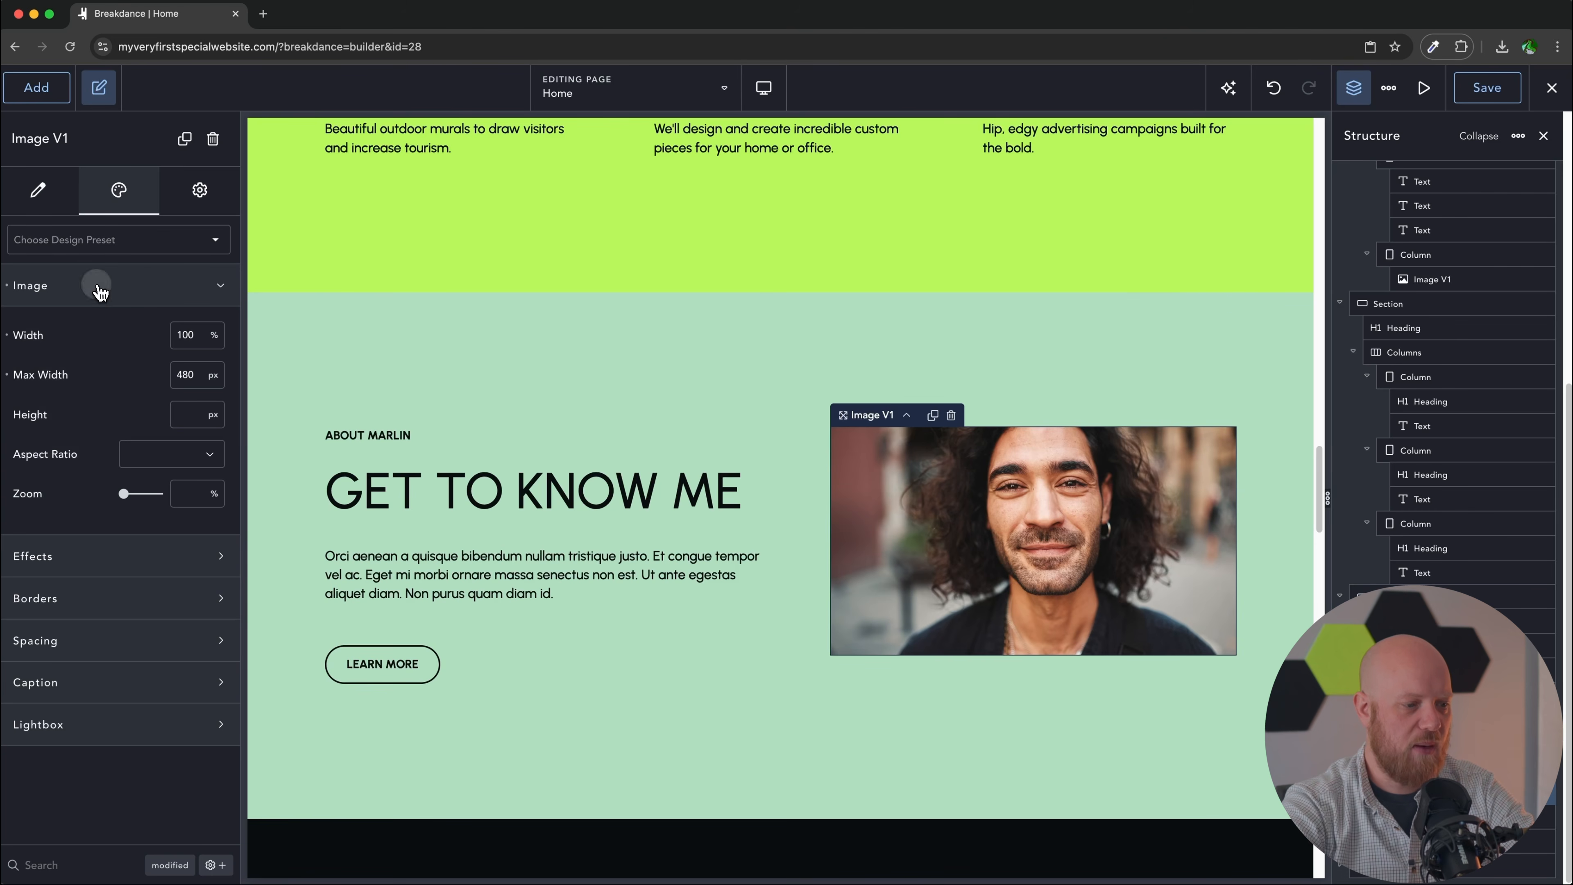
{"action": "left_click", "coordinate": [166, 462]}
{"action": "left_click", "coordinate": [166, 465]}
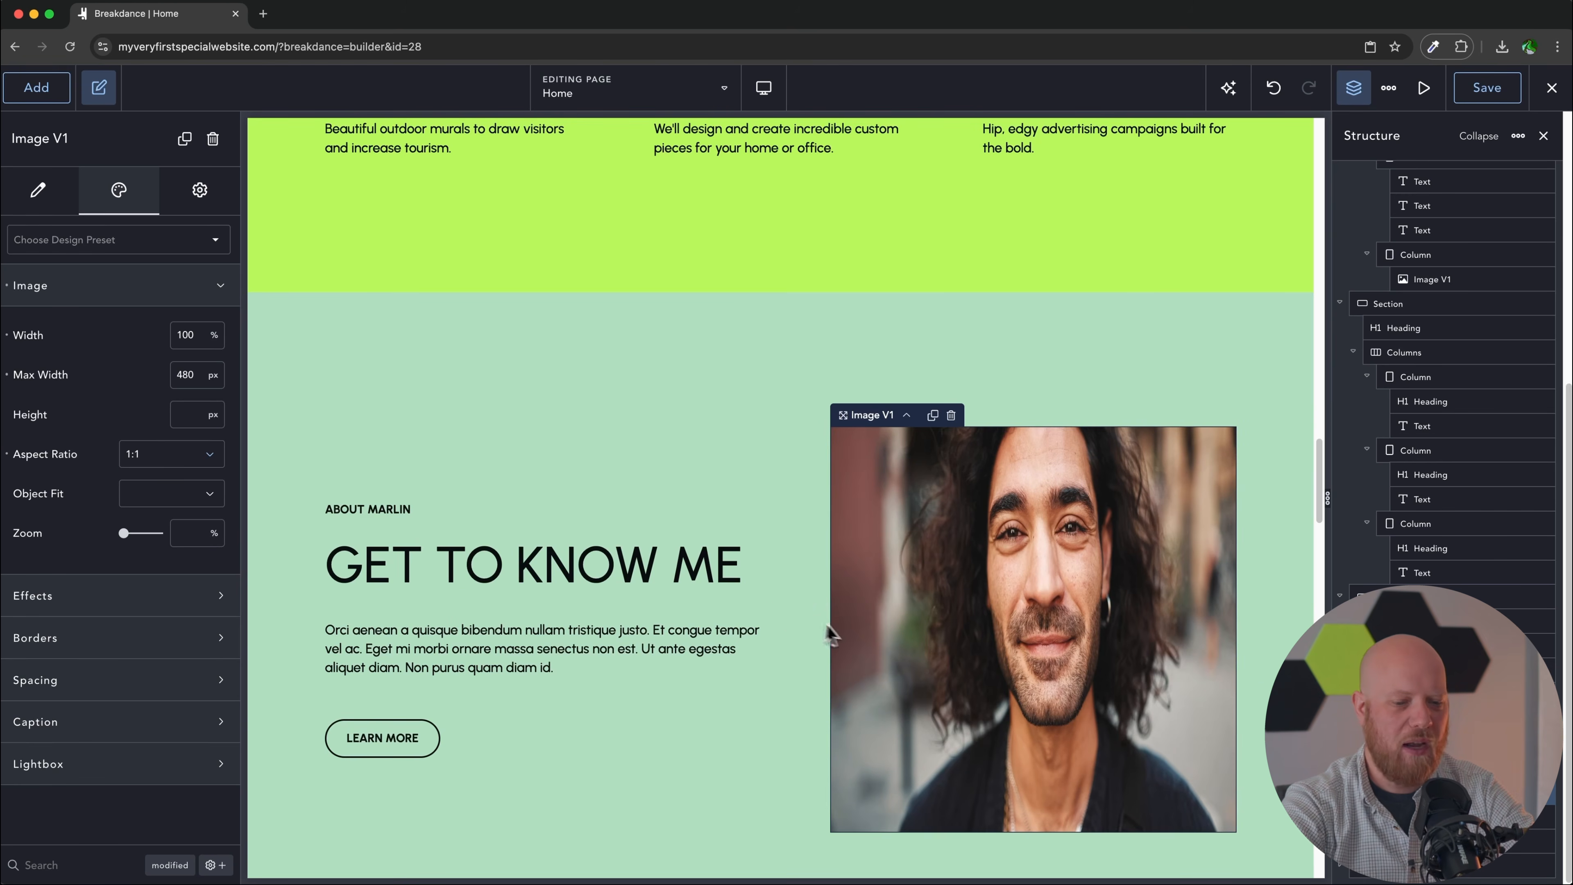
{"action": "scroll", "coordinate": [824, 632], "scroll_direction": "up", "scroll_amount": 10}
Step: Copy the Cabarete Beach Mascot image and paste its design onto the About portrait
{"action": "right_click", "coordinate": [1028, 461]}
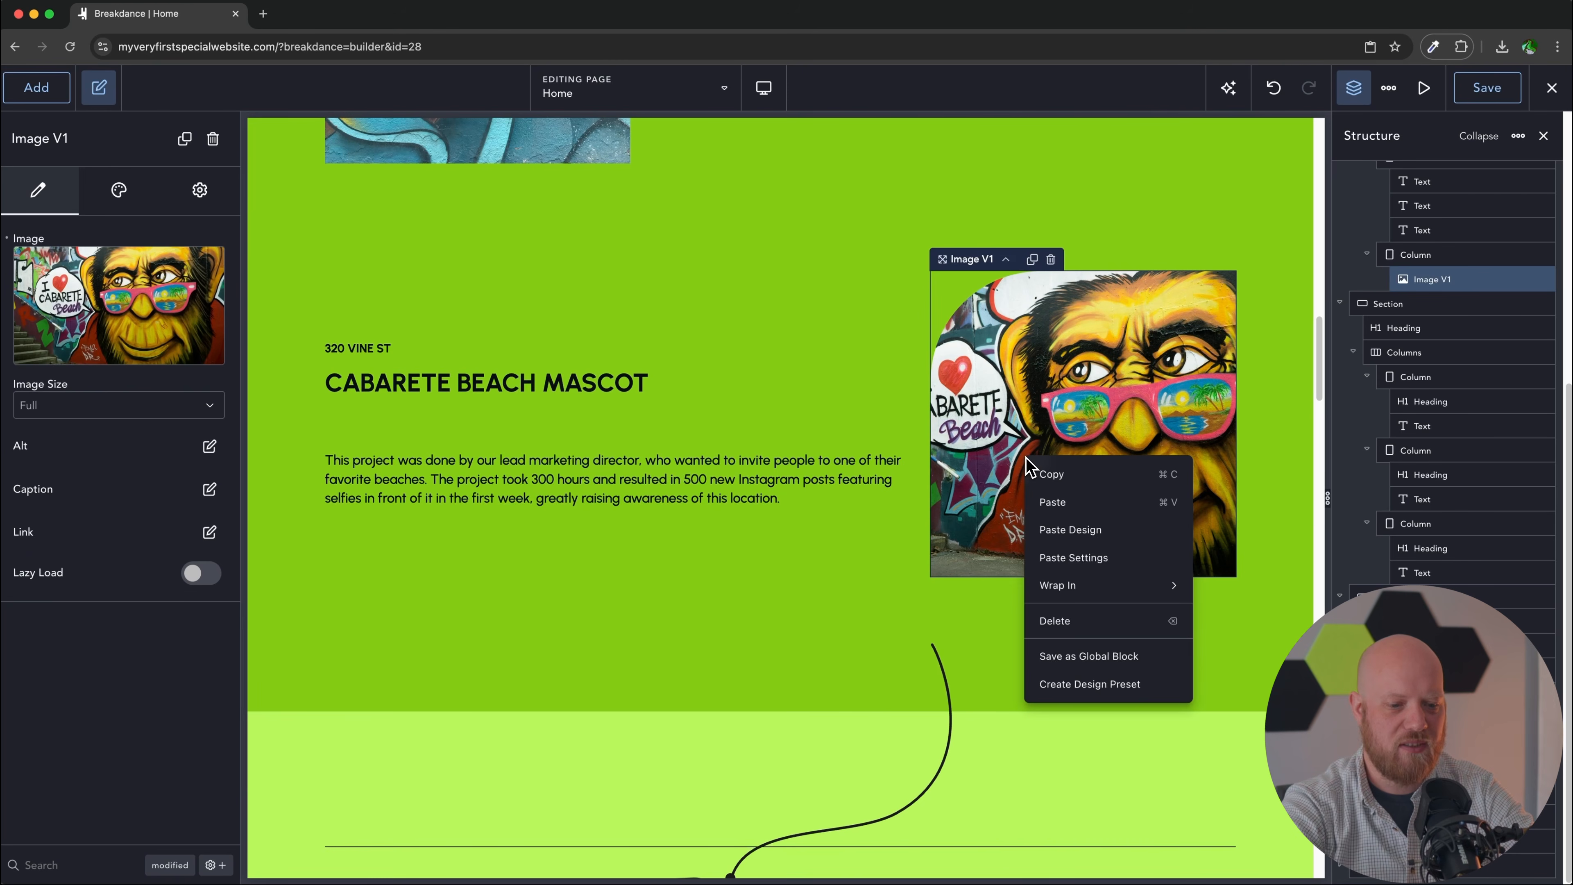
{"action": "left_click", "coordinate": [1047, 490]}
{"action": "scroll", "coordinate": [941, 514], "scroll_direction": "down", "scroll_amount": 10}
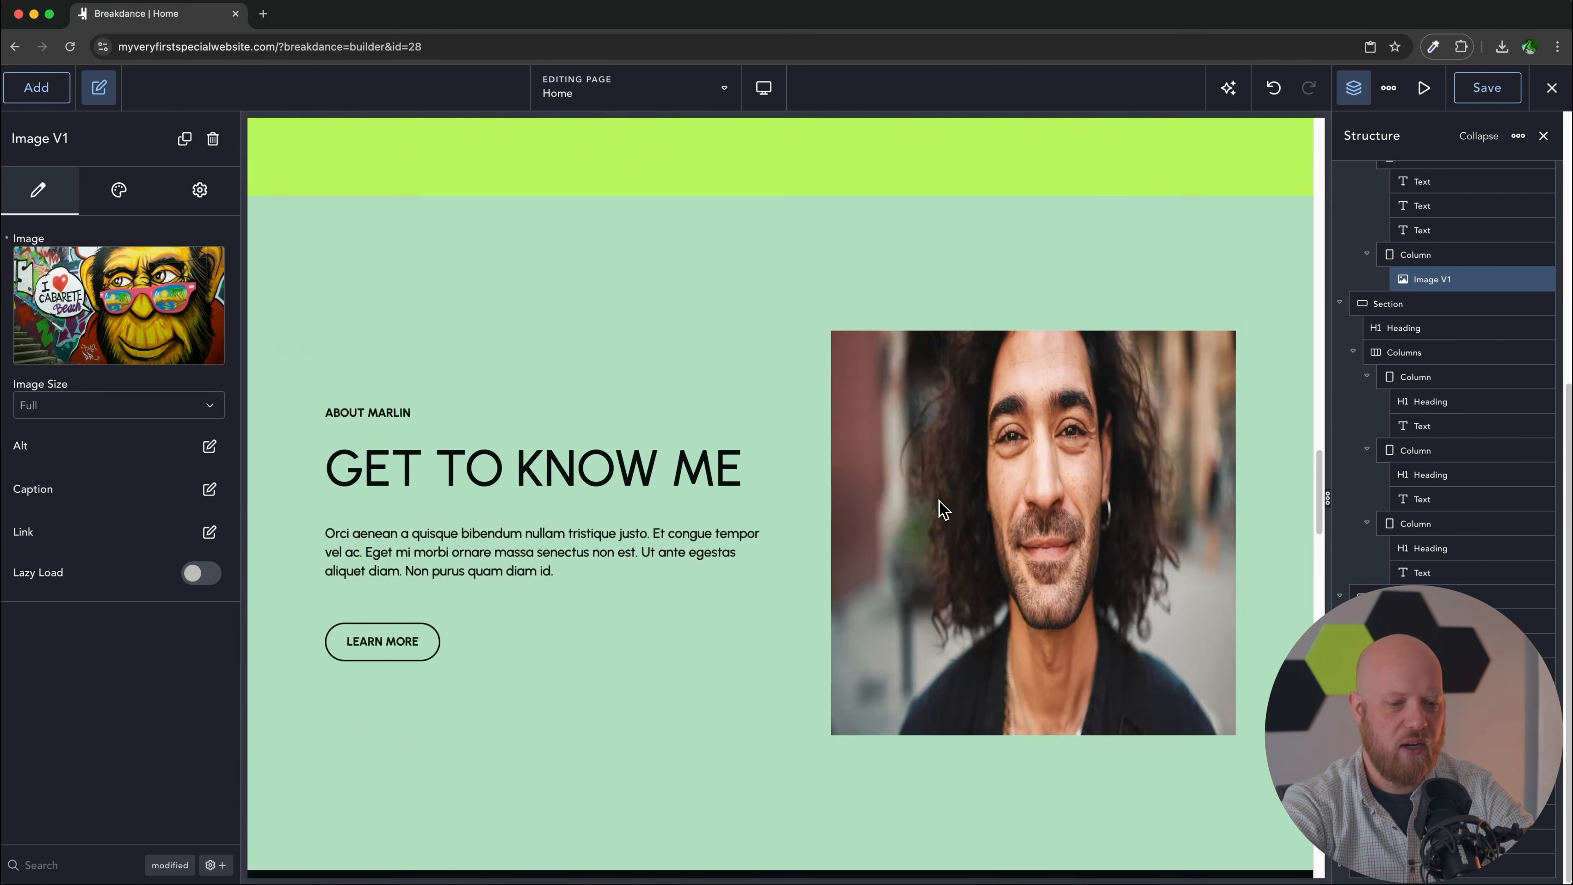
{"action": "right_click", "coordinate": [942, 503]}
{"action": "left_click", "coordinate": [982, 573]}
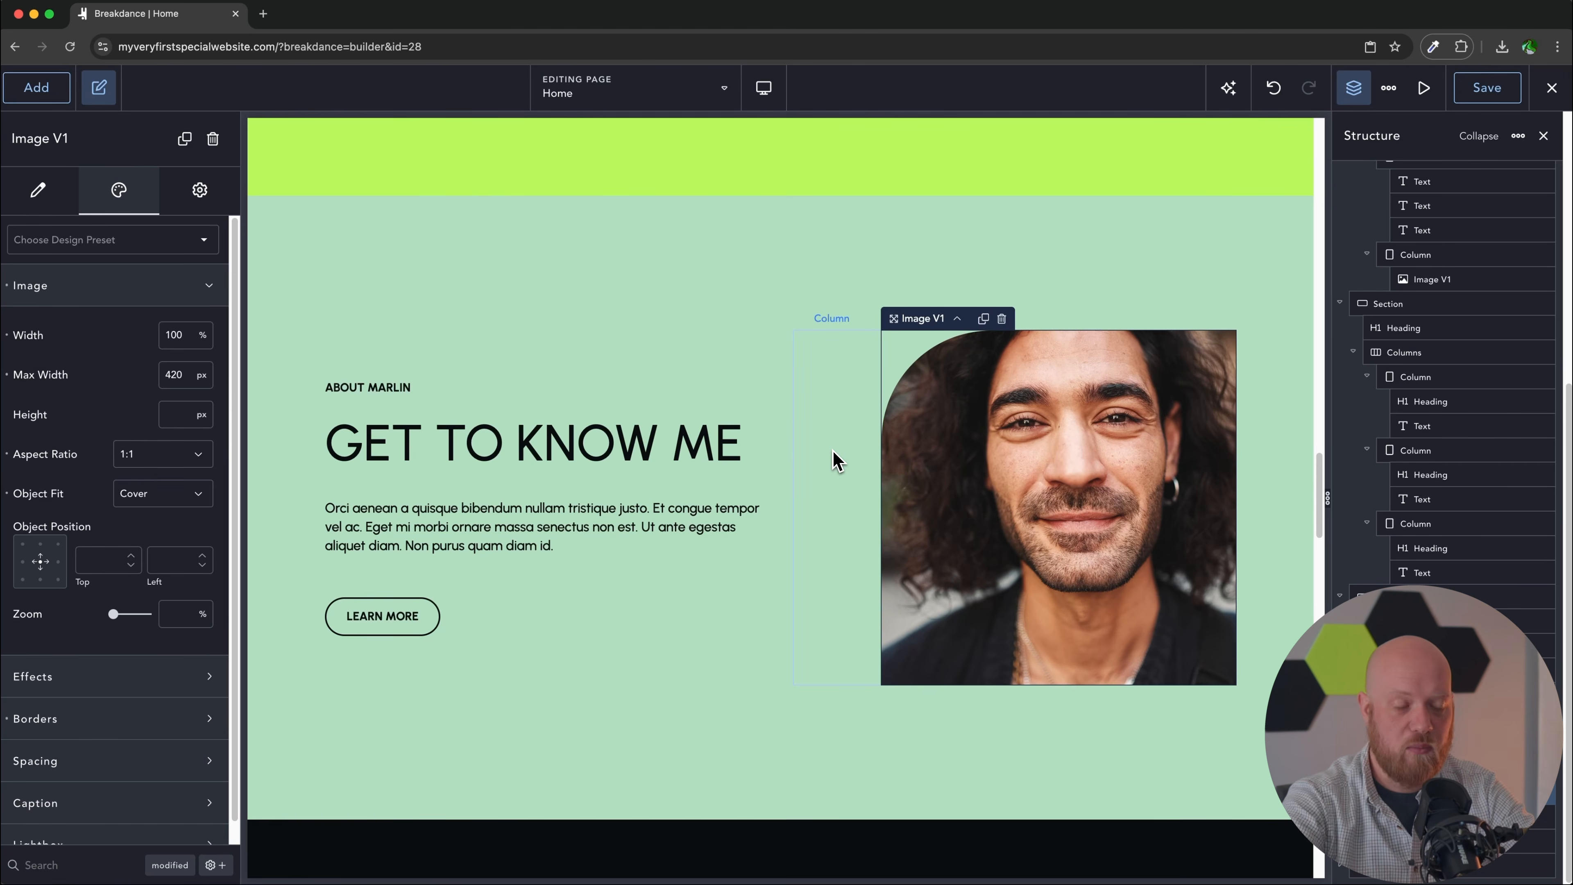
{"action": "left_click", "coordinate": [380, 394]}
Step: Relabel the section ABOUT OUR VISIONARY and replace the heading with the founder's name
{"action": "double_click", "coordinate": [380, 394]}
{"action": "type", "text": "abo"}
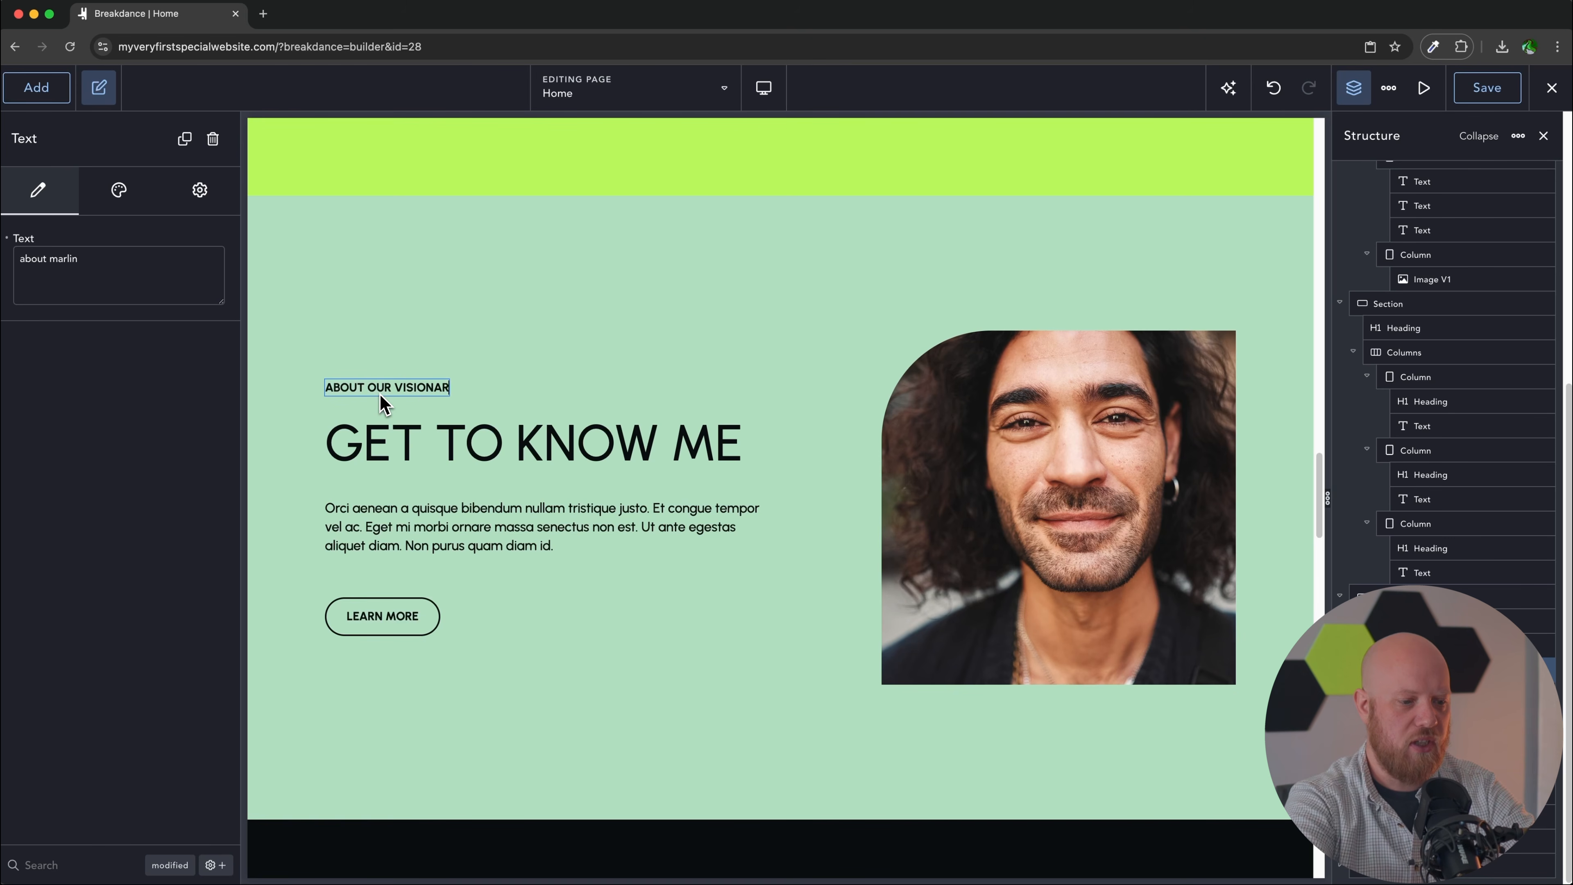
{"action": "left_click", "coordinate": [447, 441]}
{"action": "double_click", "coordinate": [449, 443]}
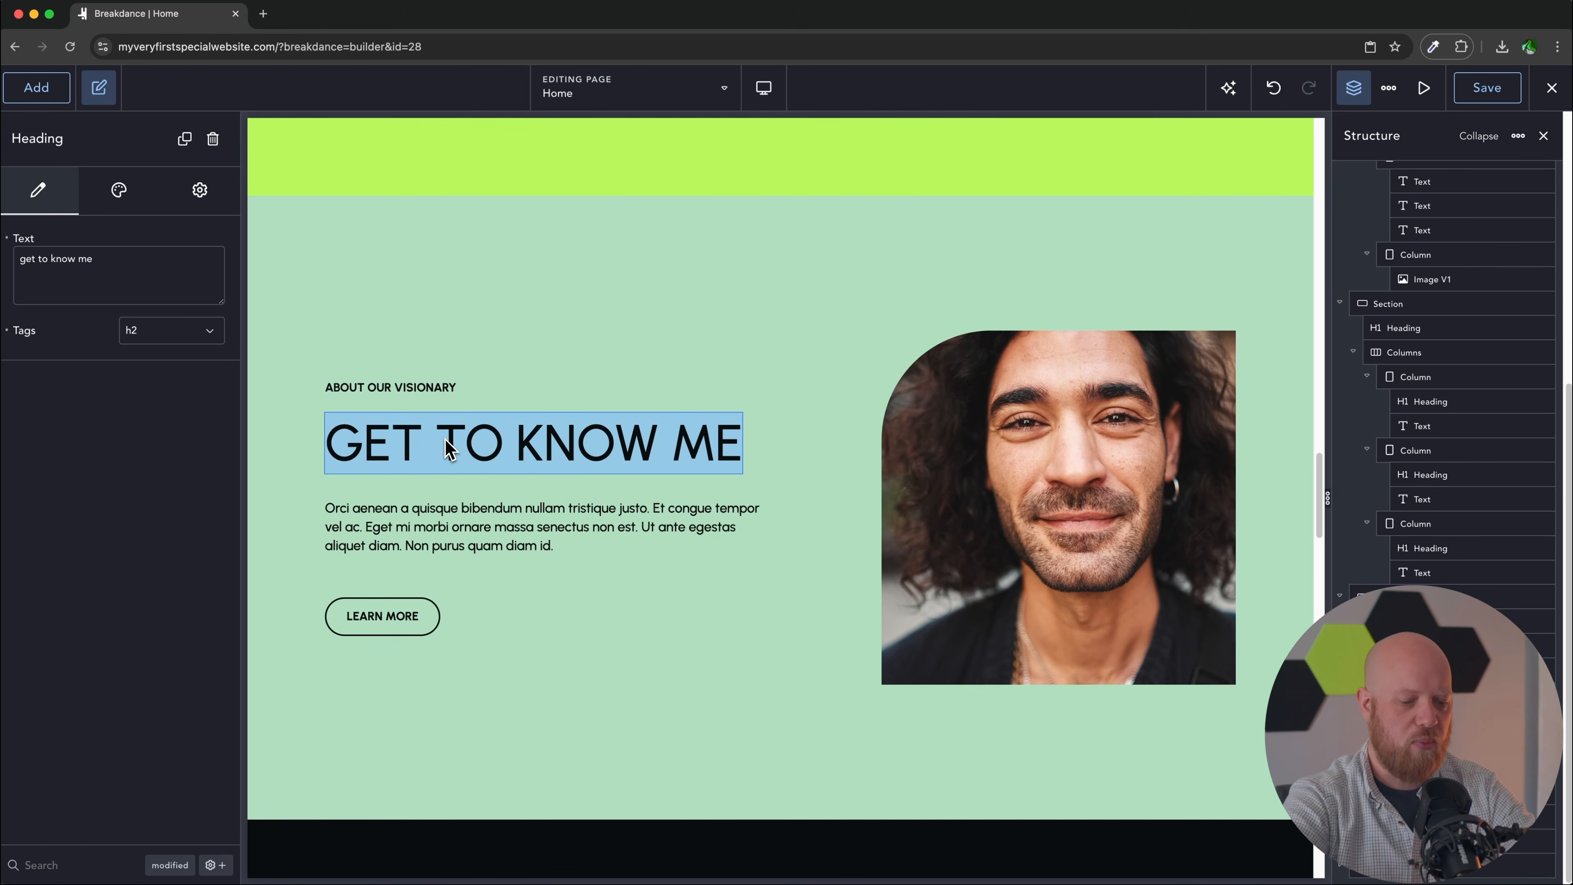
{"action": "type", "text": "Tom J Smith"}
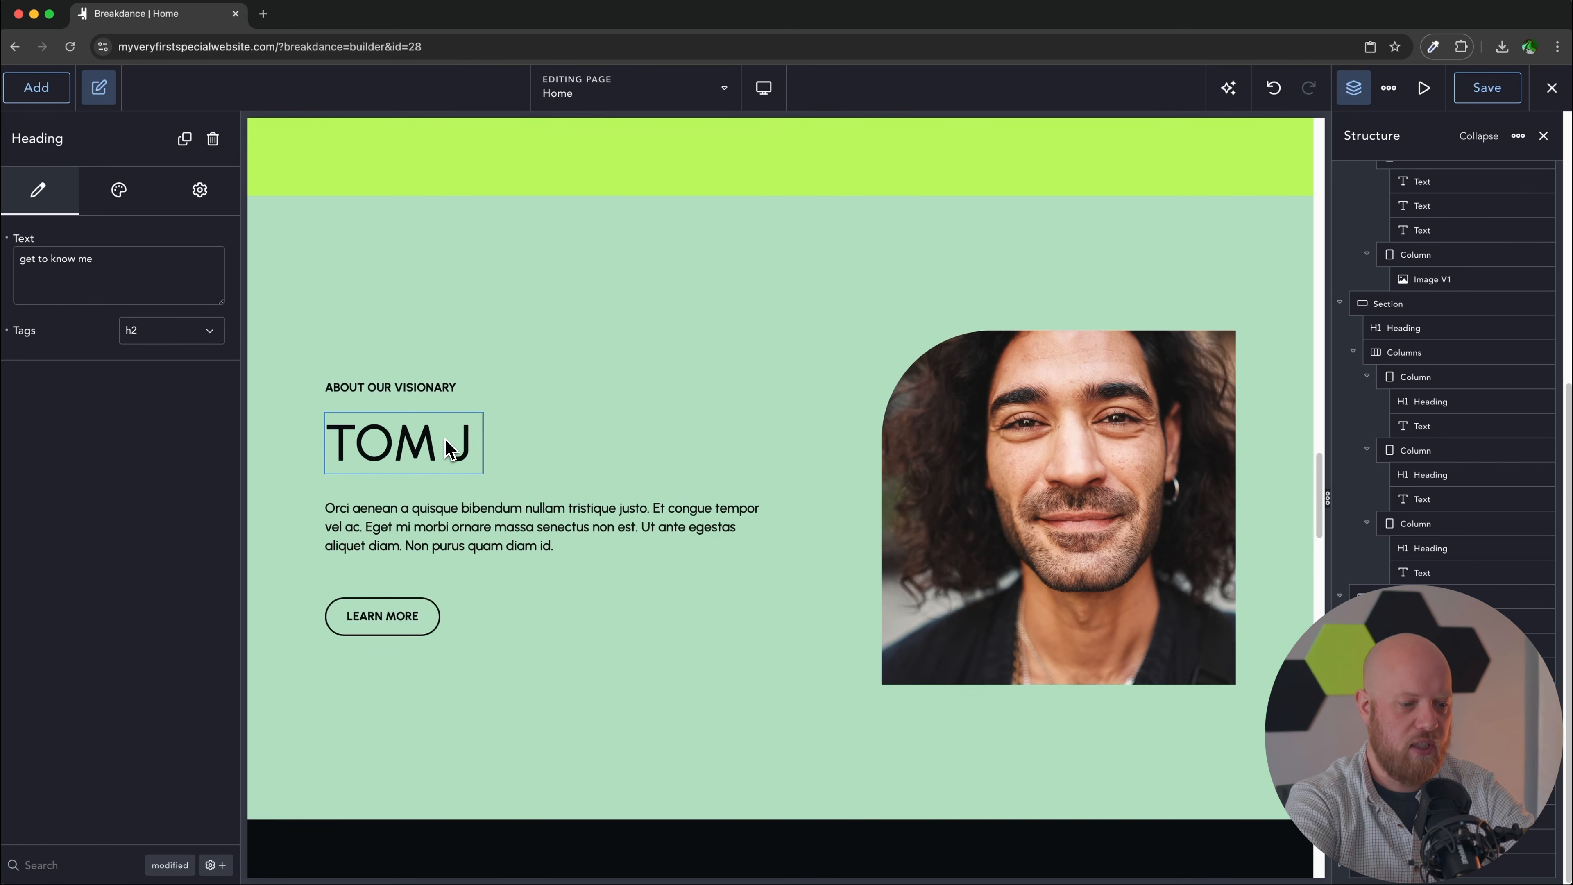
Step: Paste the founder's bio over the placeholder paragraph
{"action": "left_click", "coordinate": [439, 529]}
{"action": "double_click", "coordinate": [440, 530]}
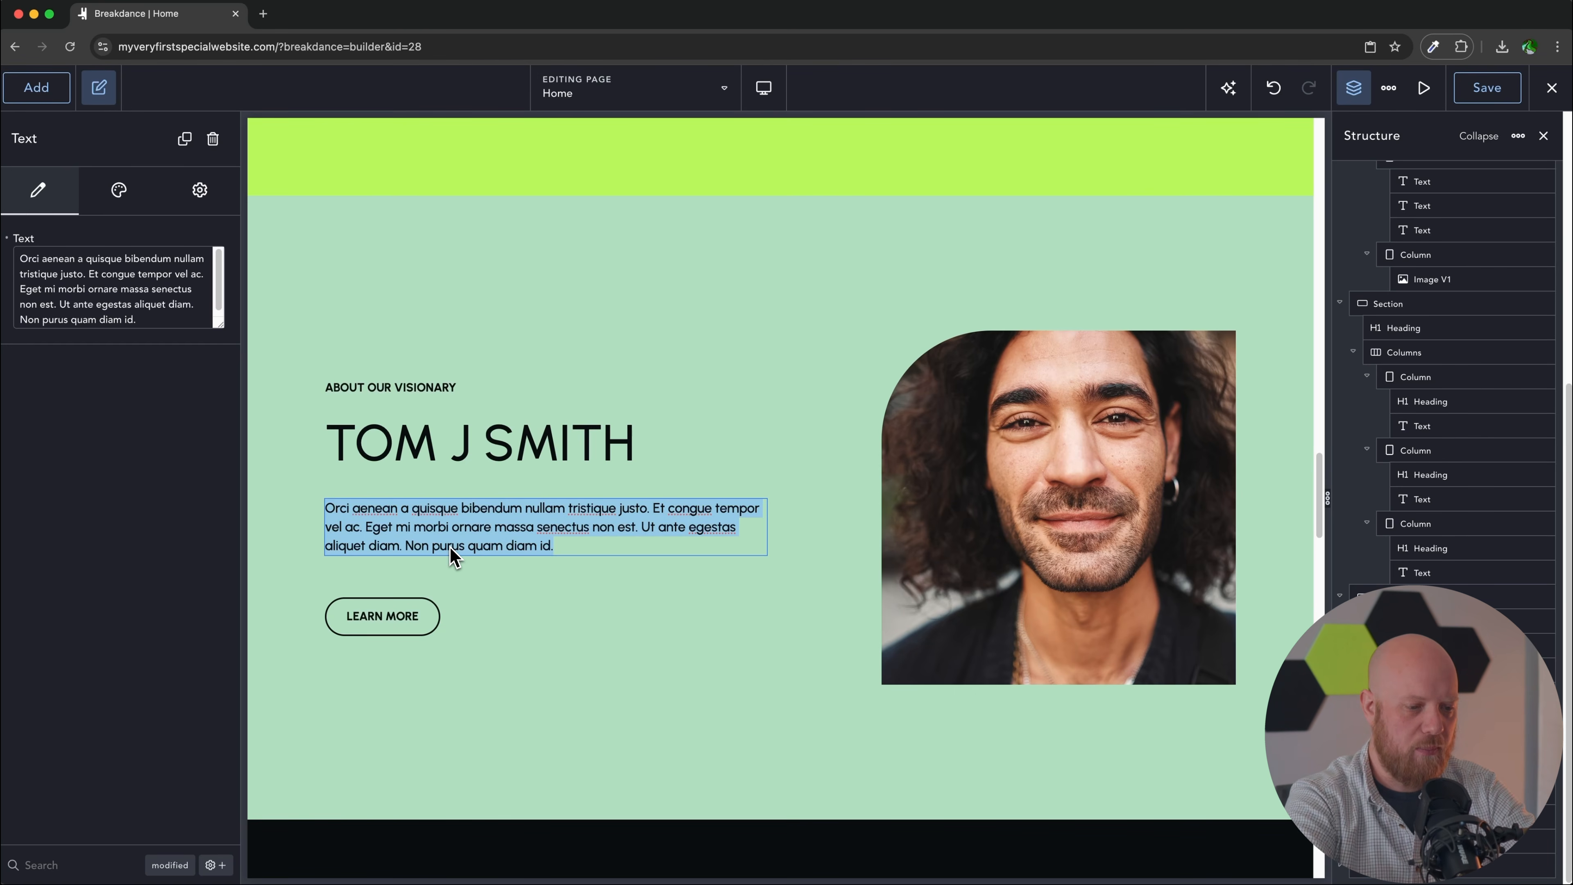
{"action": "key", "text": "super+v"}
Step: Change the LEARN MORE button's link to /about
{"action": "left_click", "coordinate": [388, 638]}
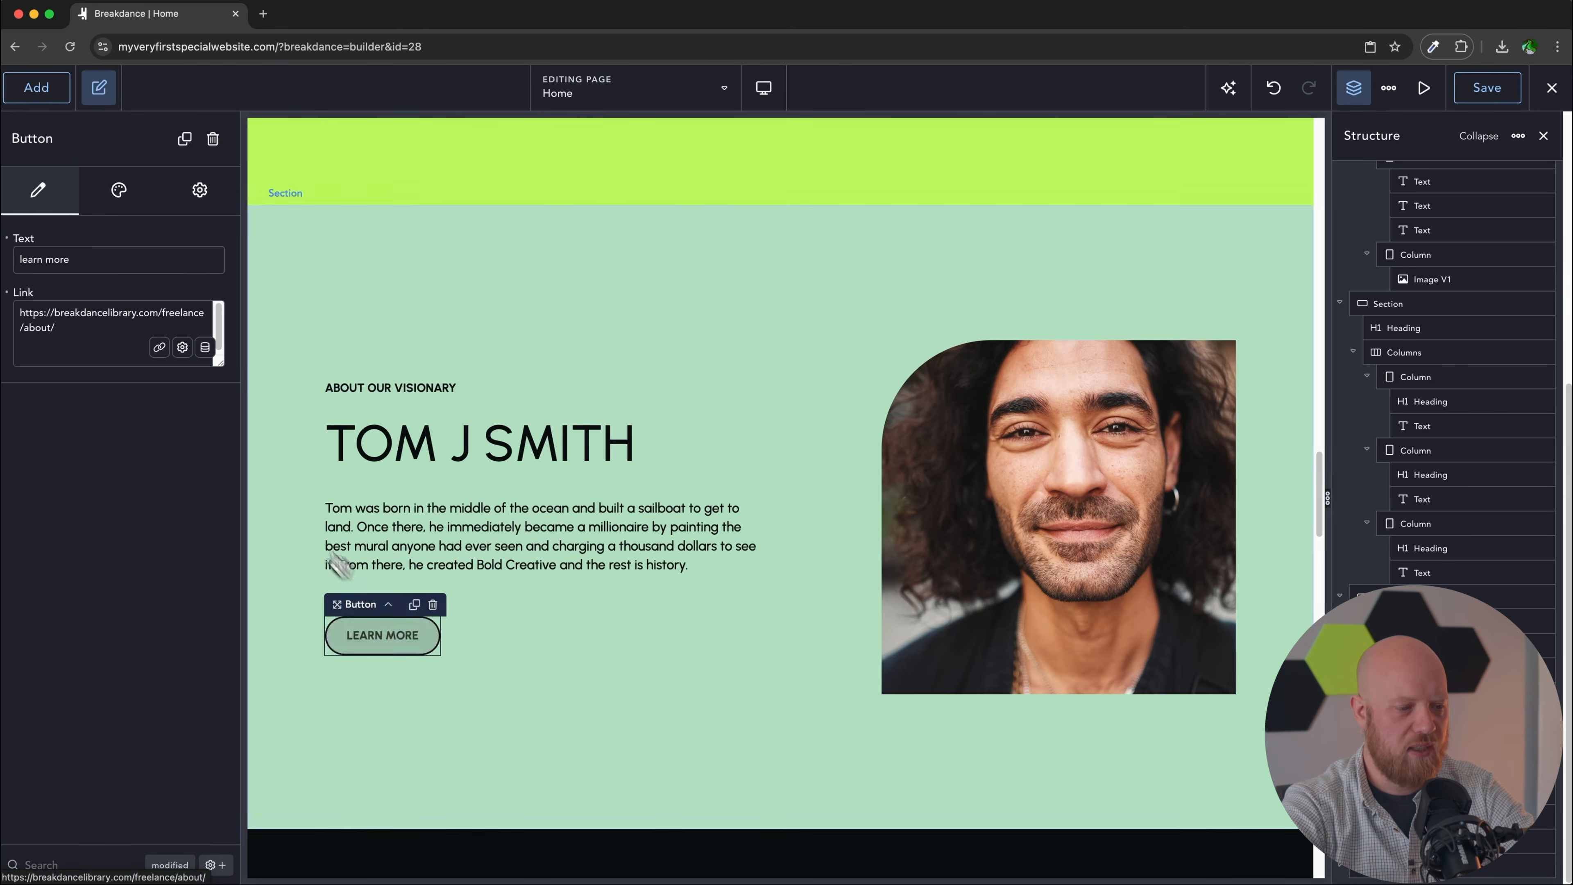
{"action": "left_click", "coordinate": [87, 329]}
{"action": "key", "text": "super+a"}
{"action": "type", "text": "/a"}
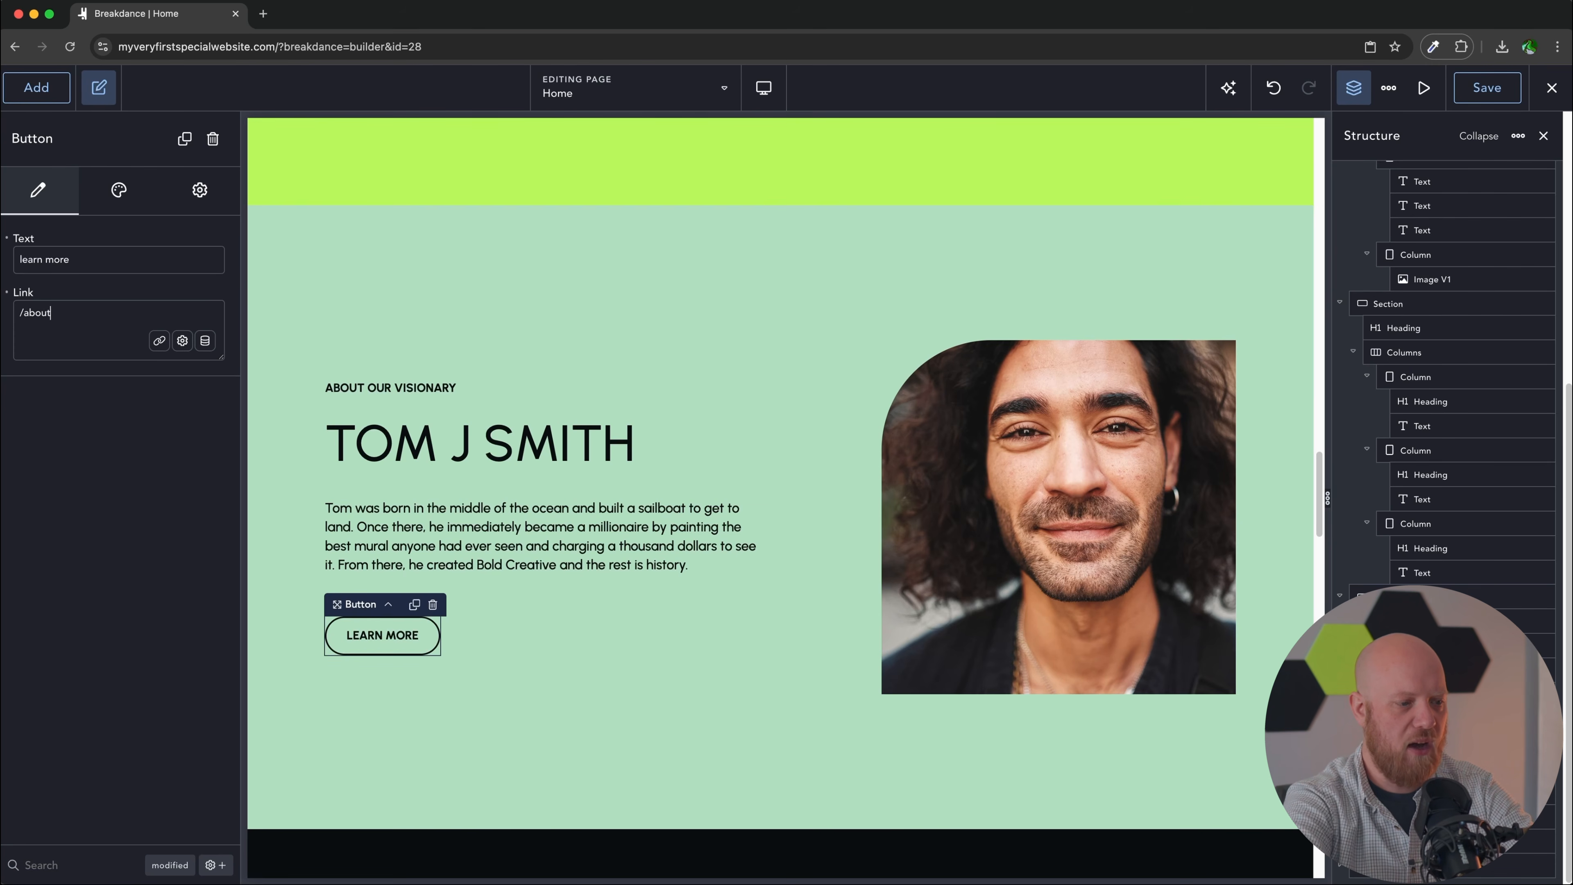
{"action": "scroll", "coordinate": [794, 459], "scroll_direction": "down", "scroll_amount": 10}
Step: Rename MY EXPERTISE to OUR SECRET RECIPE and set the subtitle 'This is how we satisfy clients and deliver incredible results.'
{"action": "left_click", "coordinate": [671, 337]}
{"action": "scroll", "coordinate": [671, 337], "scroll_direction": "down", "scroll_amount": 1}
{"action": "double_click", "coordinate": [393, 284]}
{"action": "type", "text": "ou"}
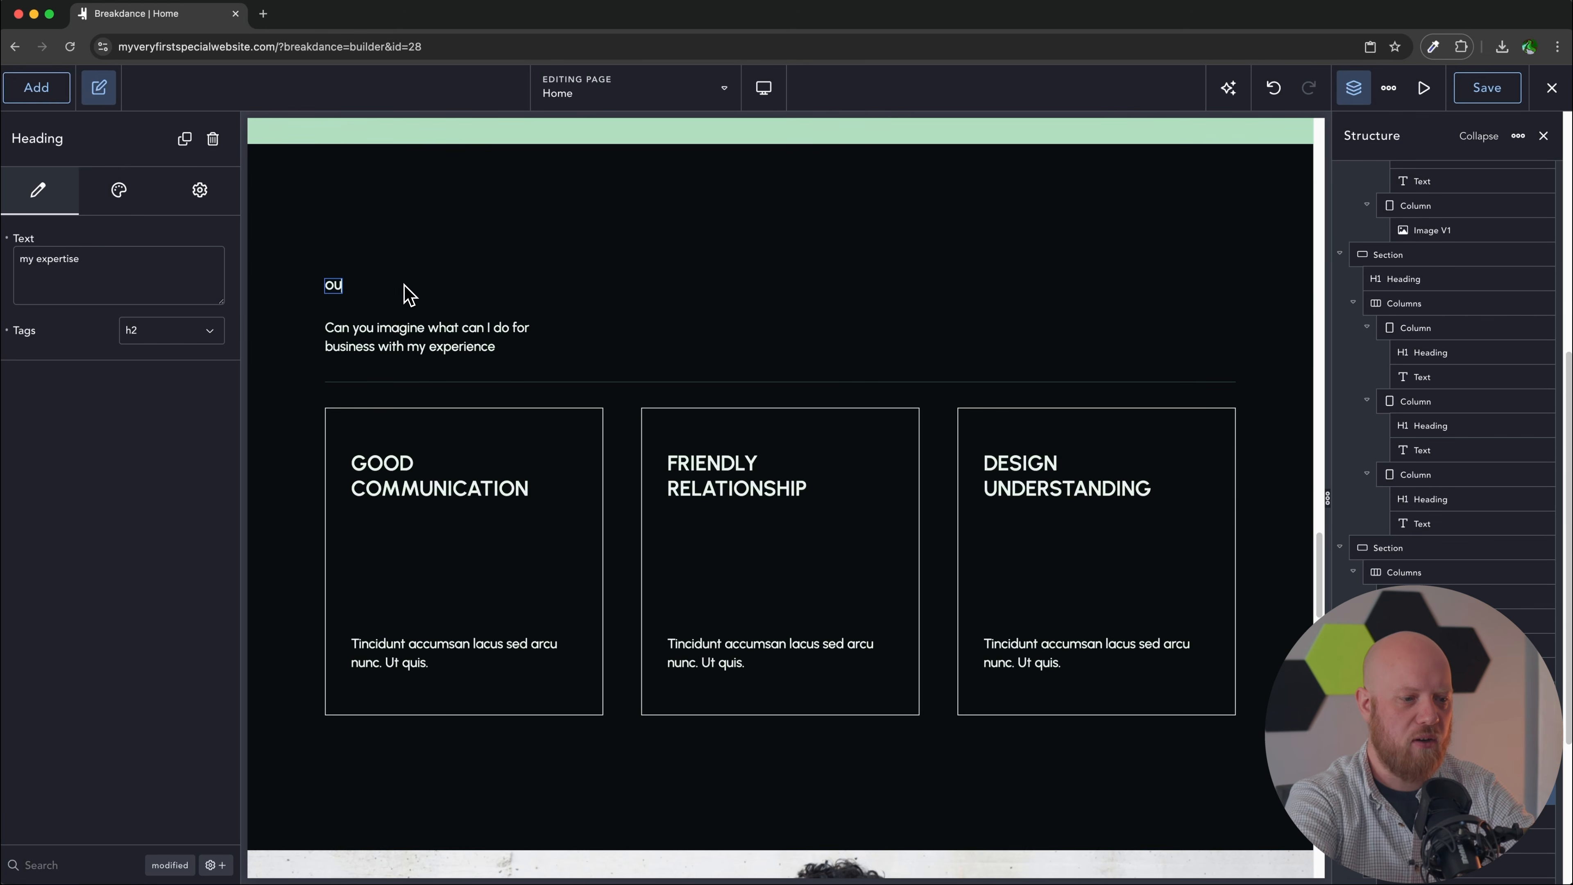
{"action": "double_click", "coordinate": [432, 328]}
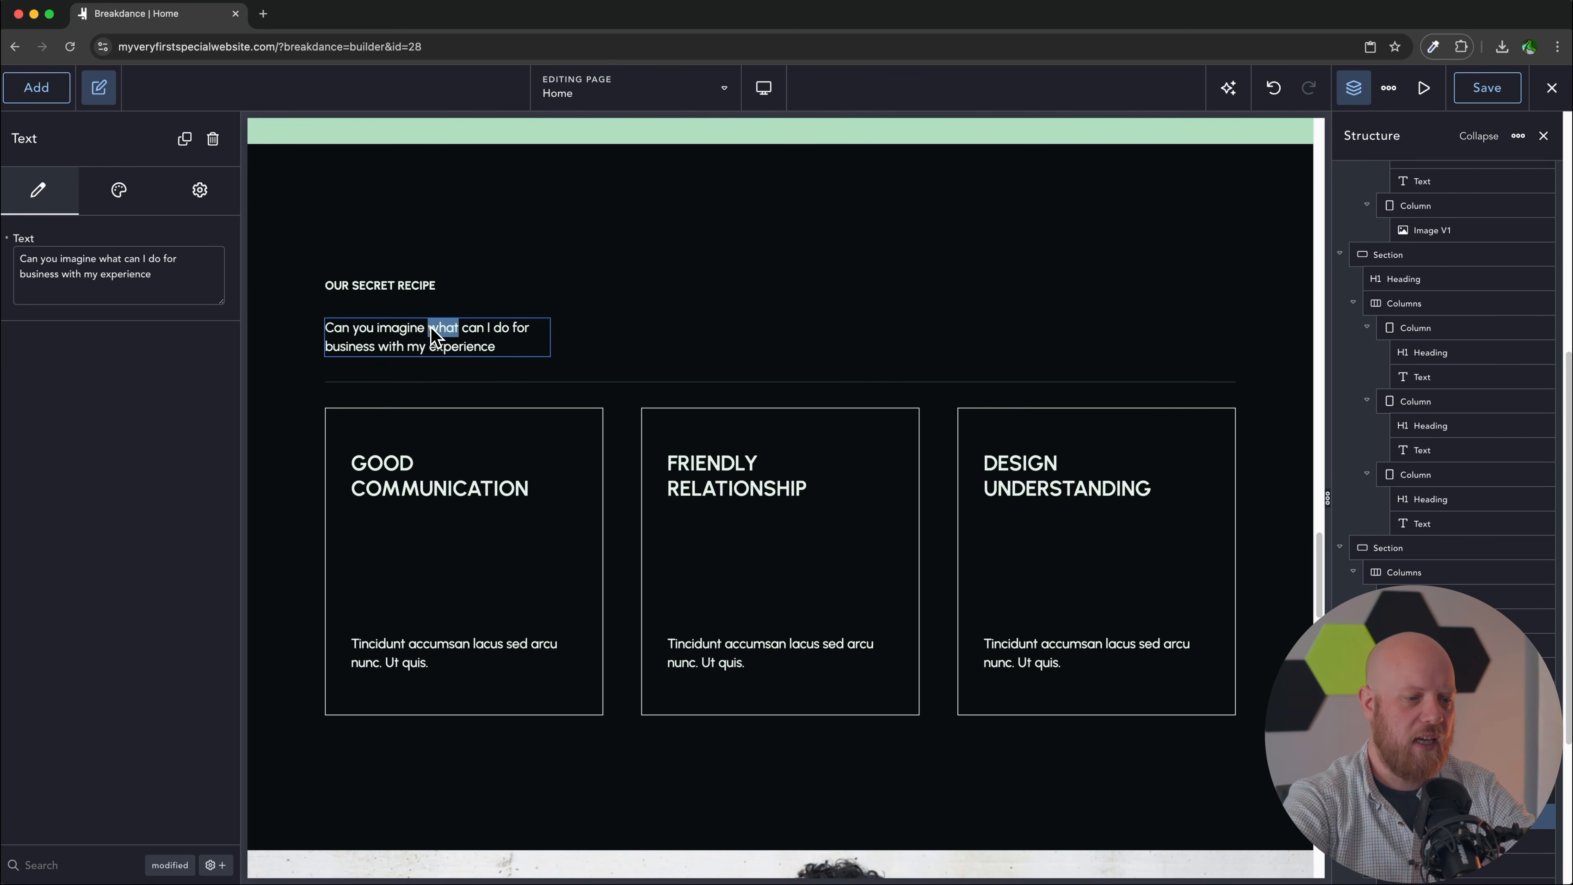
{"action": "triple_click", "coordinate": [433, 331]}
{"action": "type", "text": "This is how"}
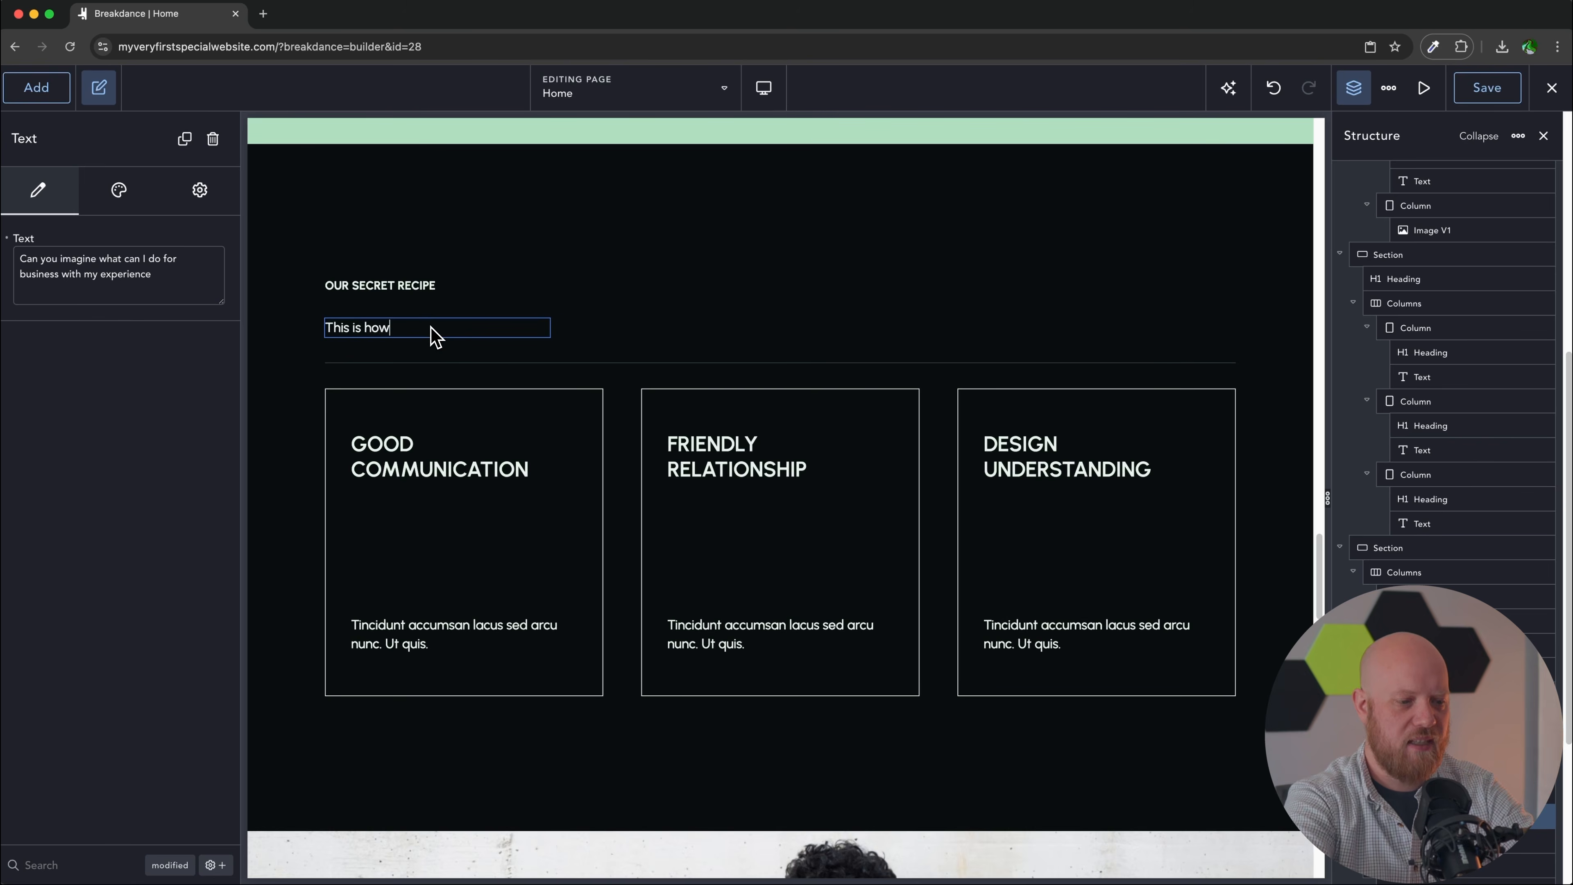
{"action": "type", "text": " we satisfy clients and deliver incredible result"}
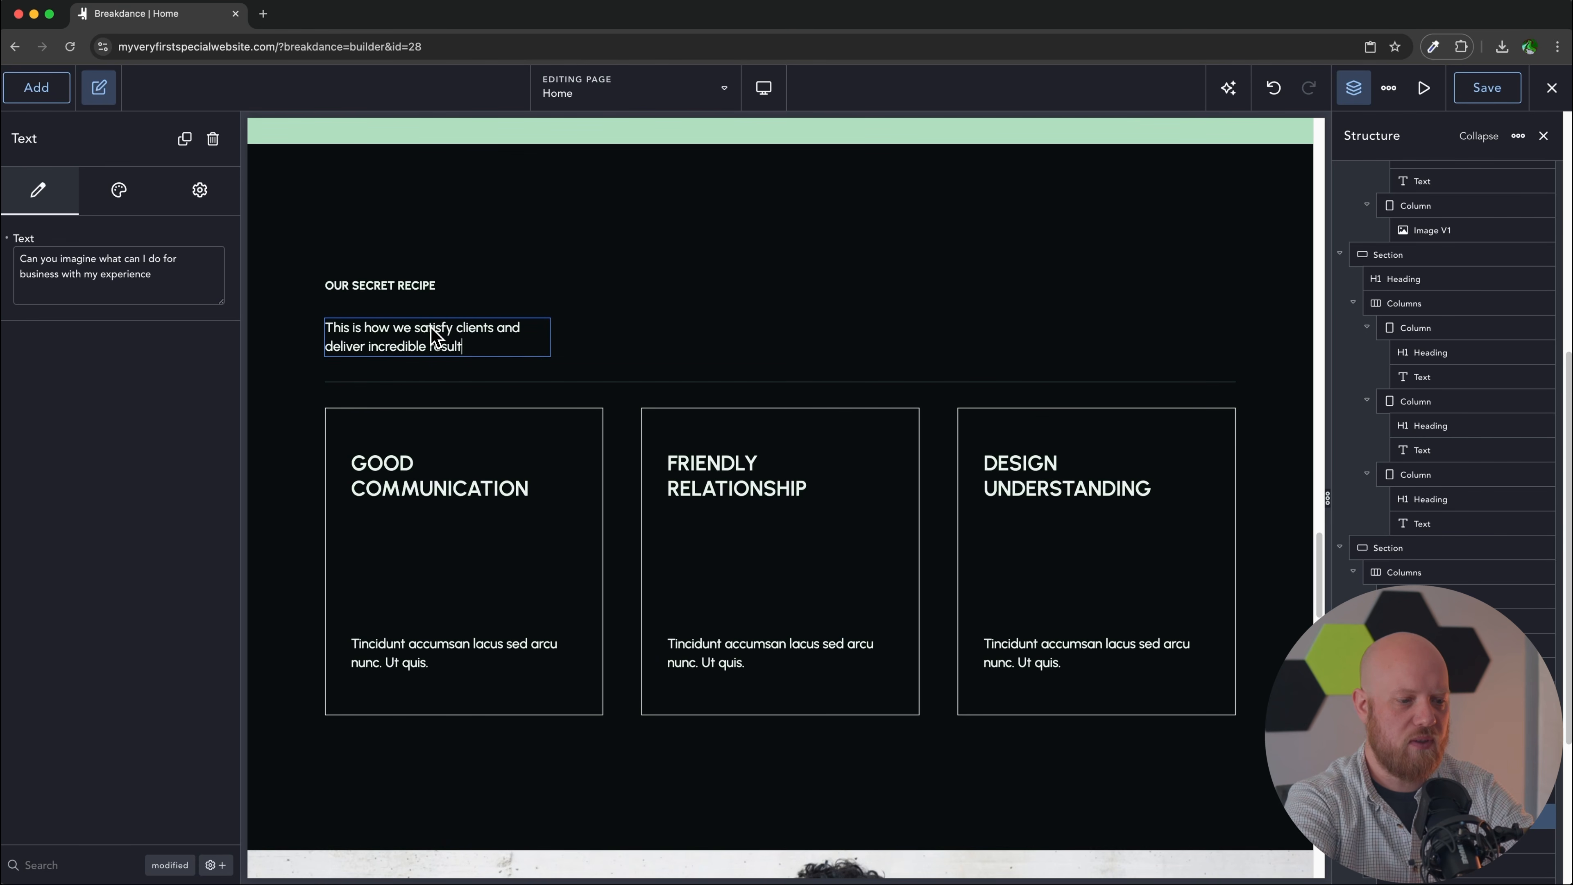
{"action": "type", "text": "s."}
Step: Select the GOOD COMMUNICATION, FRIENDLY RELATIONSHIP and DESIGN UNDERSTANDING card headings, then highlight the first card's placeholder text
{"action": "left_click", "coordinate": [414, 490]}
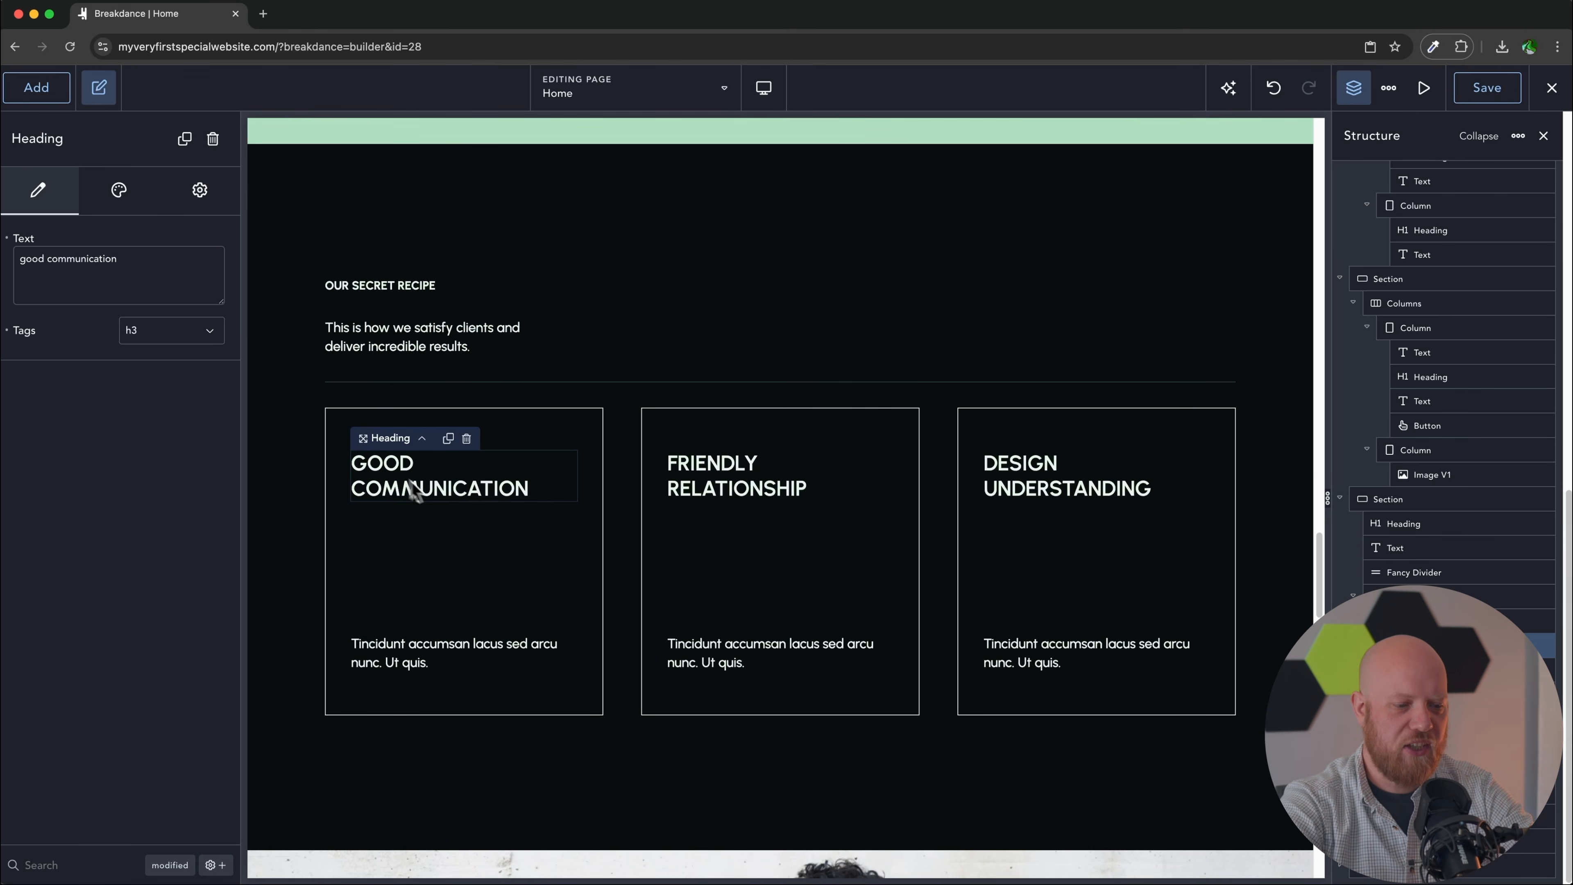
{"action": "left_click", "coordinate": [787, 490]}
{"action": "left_click", "coordinate": [1097, 499]}
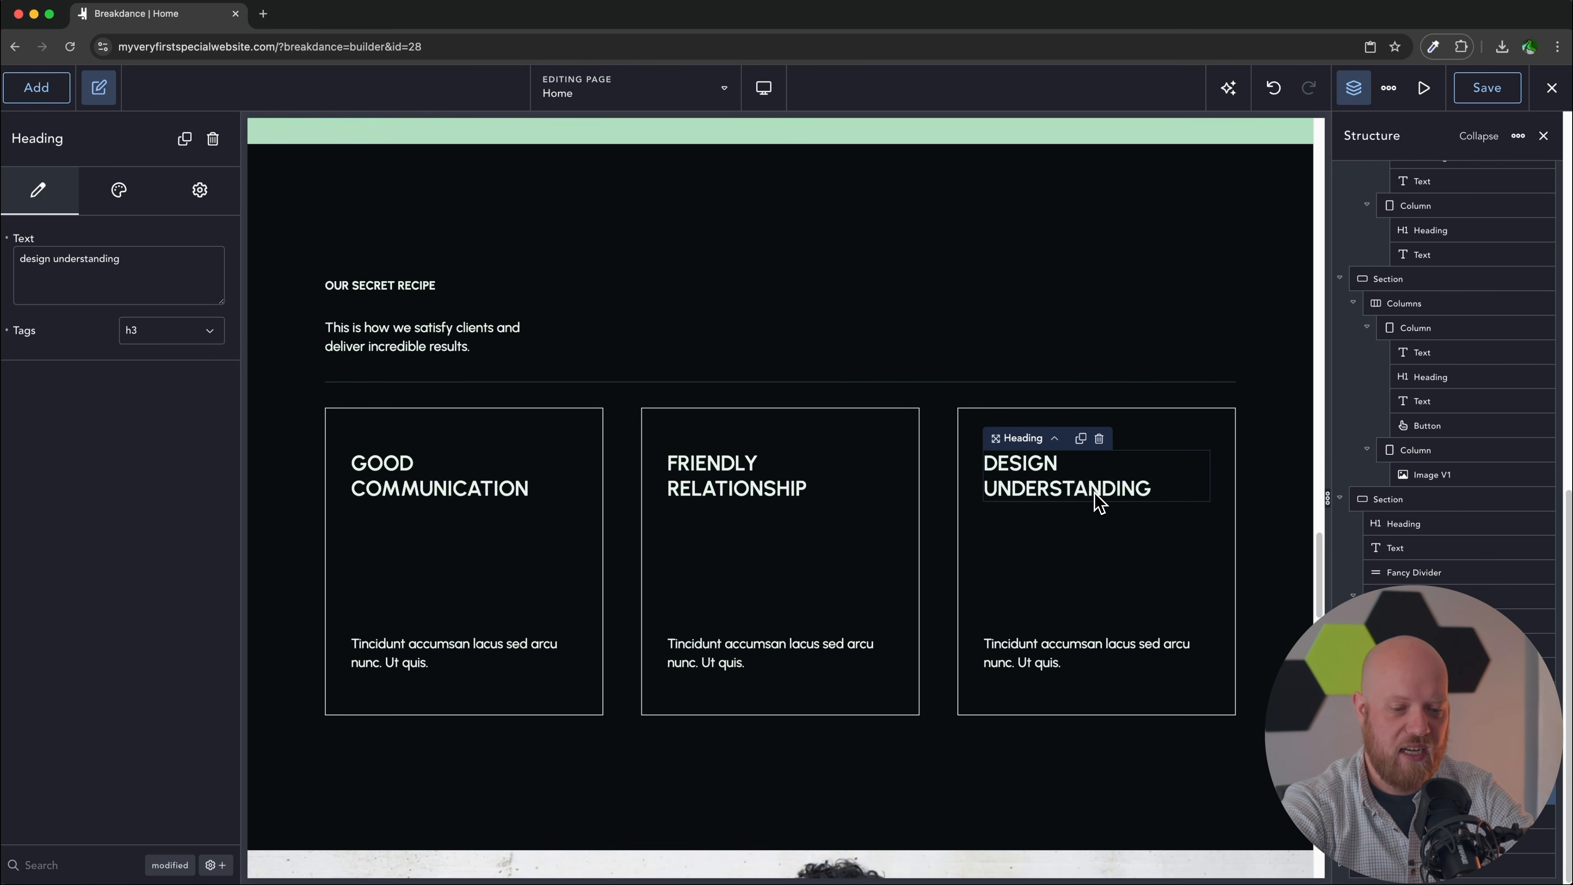
{"action": "triple_click", "coordinate": [441, 648]}
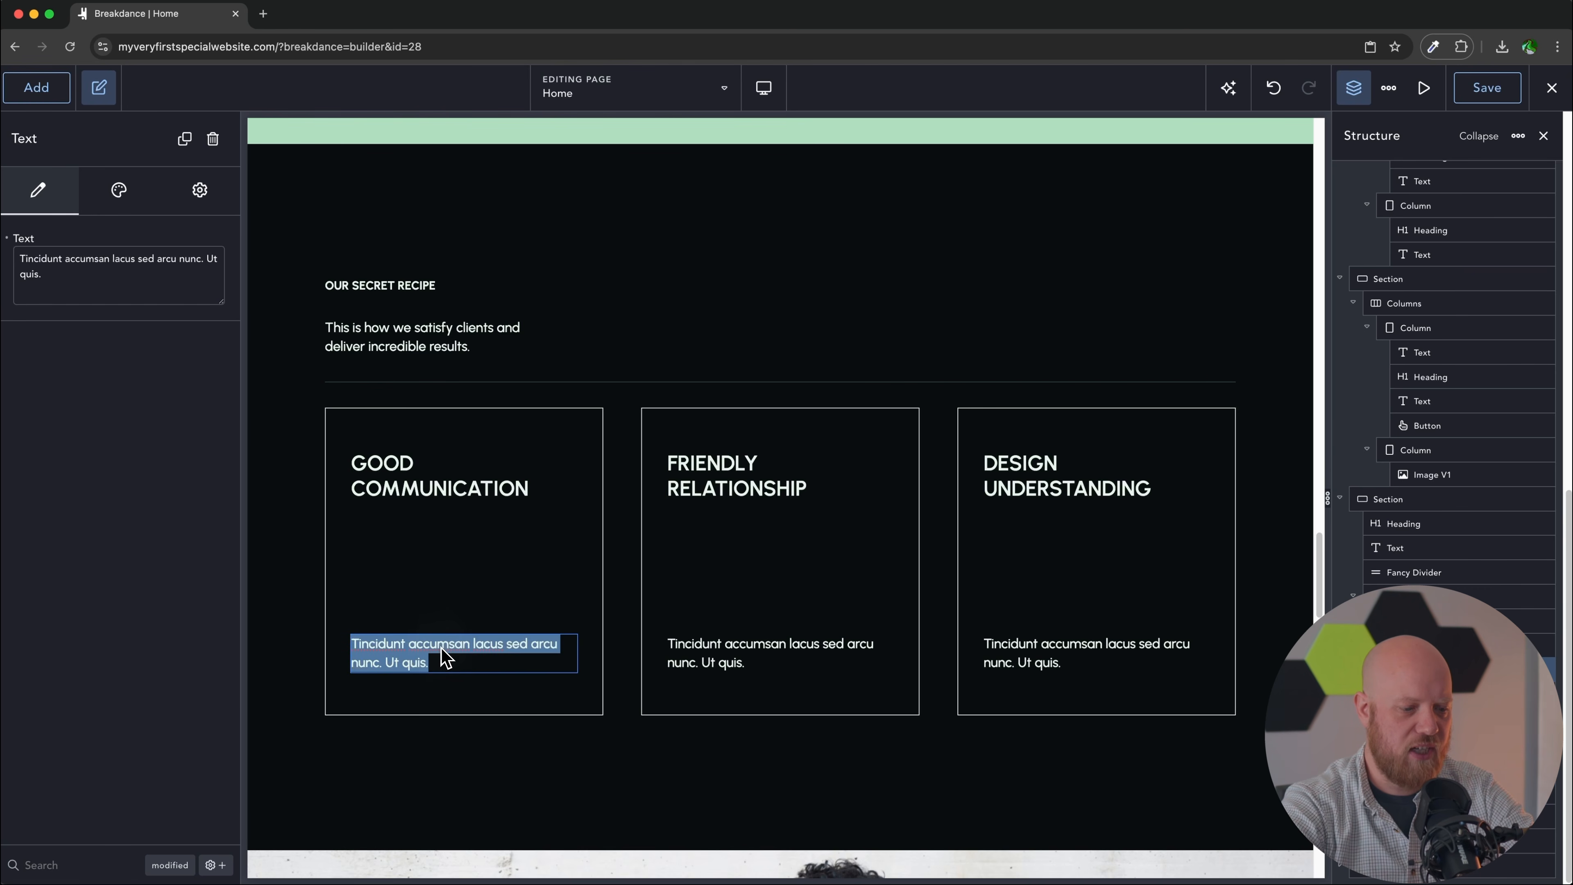
{"action": "scroll", "coordinate": [1099, 667], "scroll_direction": "down", "scroll_amount": 10}
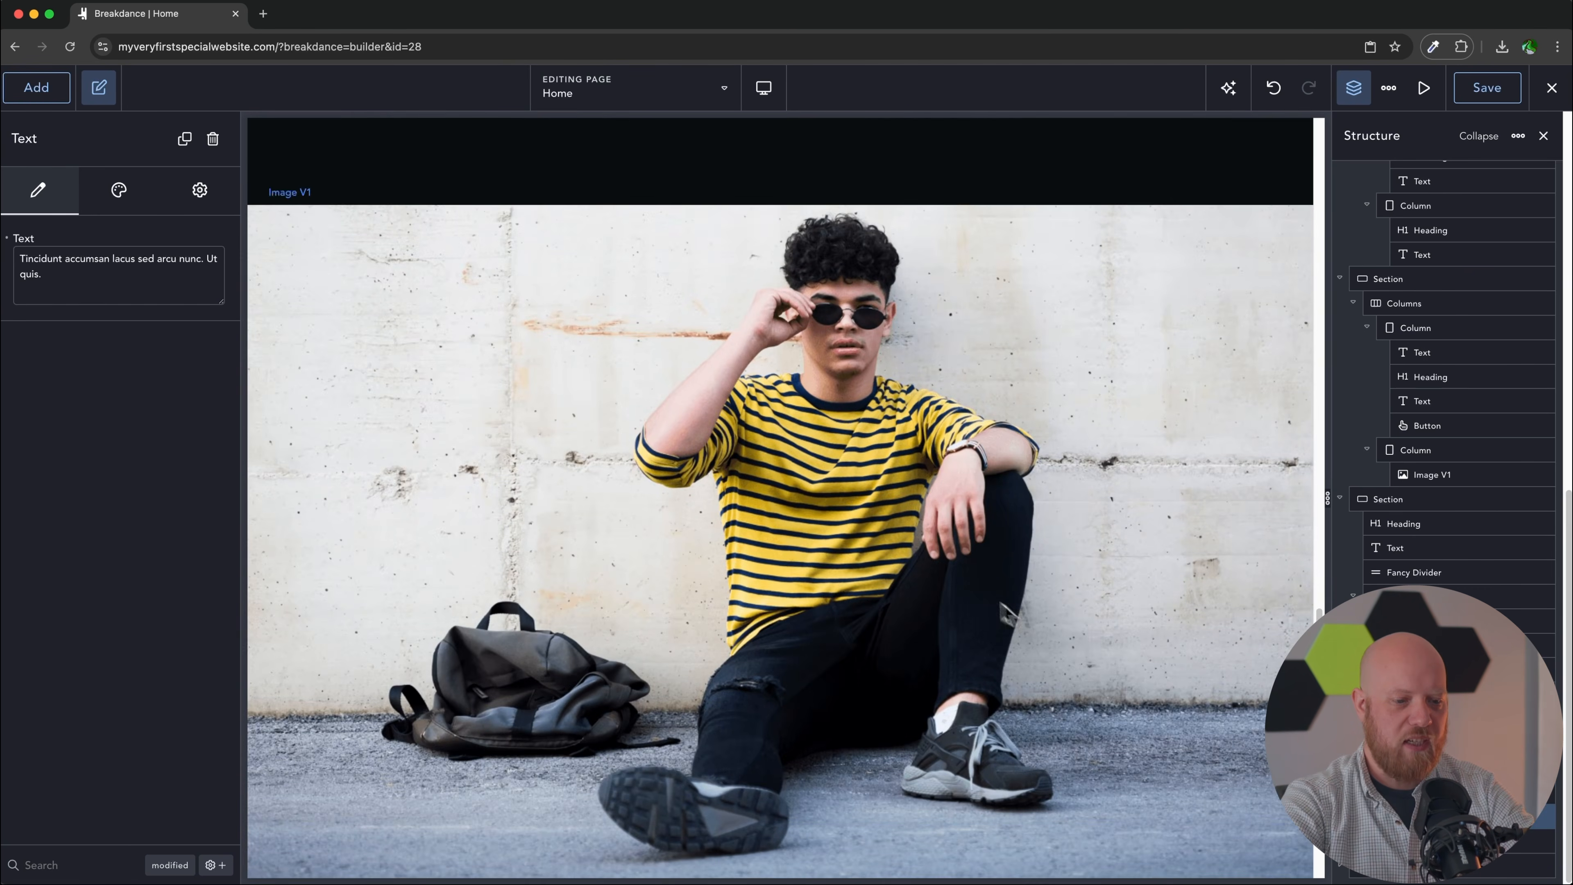
Step: Replace the full-width image with the Media Library photo of a man using his phone
{"action": "left_click", "coordinate": [970, 593]}
{"action": "left_click", "coordinate": [124, 310]}
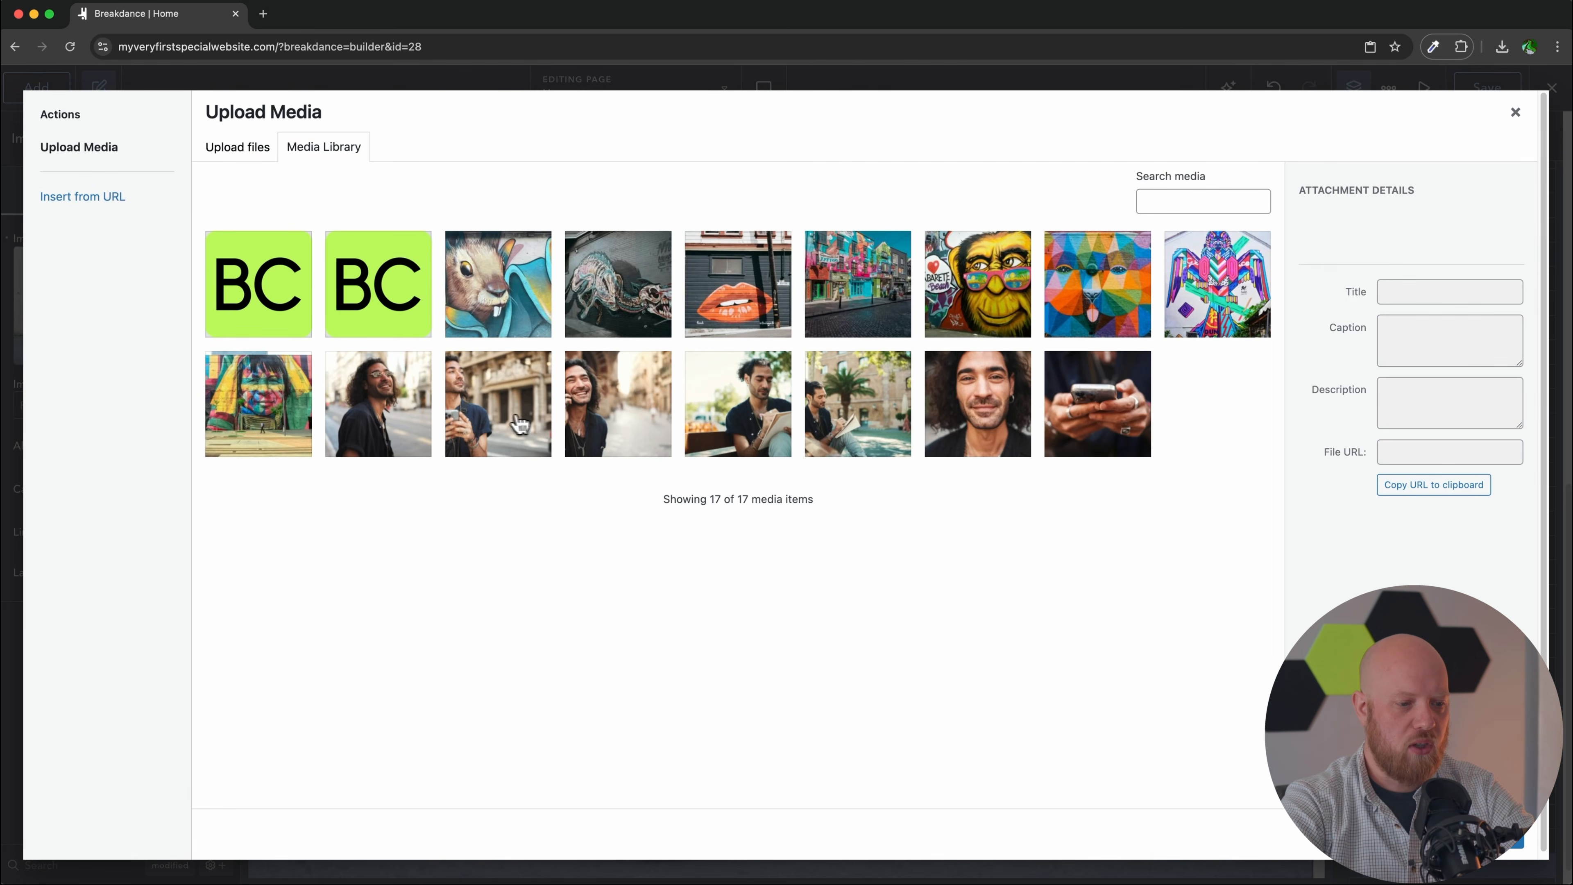
{"action": "left_click", "coordinate": [504, 424]}
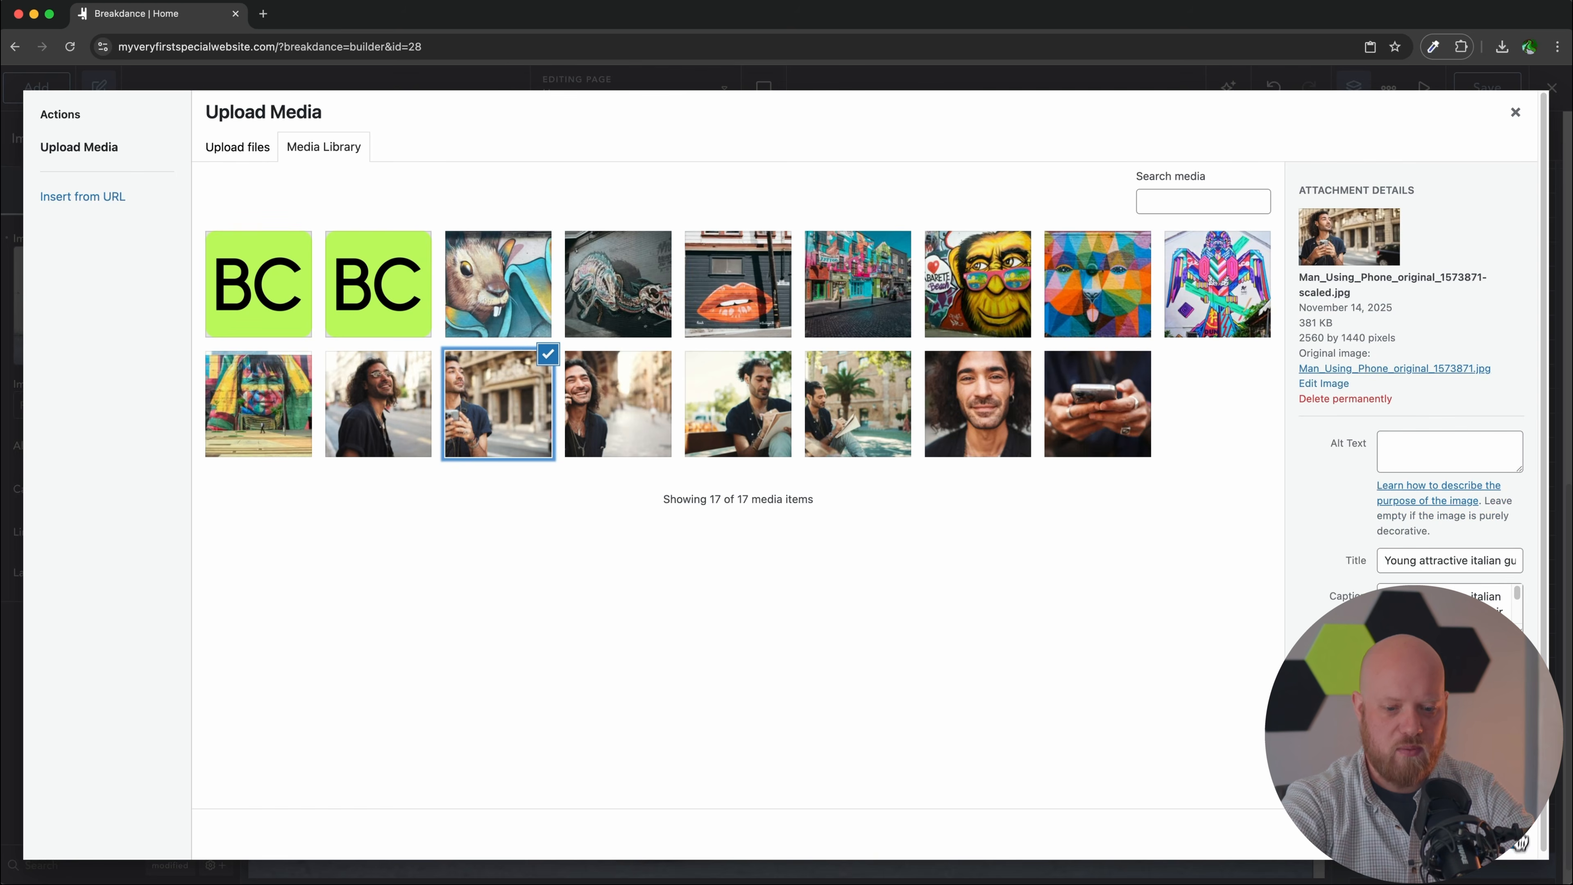
{"action": "left_click", "coordinate": [1517, 841]}
{"action": "scroll", "coordinate": [997, 654], "scroll_direction": "up", "scroll_amount": 20}
{"action": "scroll", "coordinate": [995, 652], "scroll_direction": "up", "scroll_amount": 10}
{"action": "scroll", "coordinate": [996, 652], "scroll_direction": "down", "scroll_amount": 20}
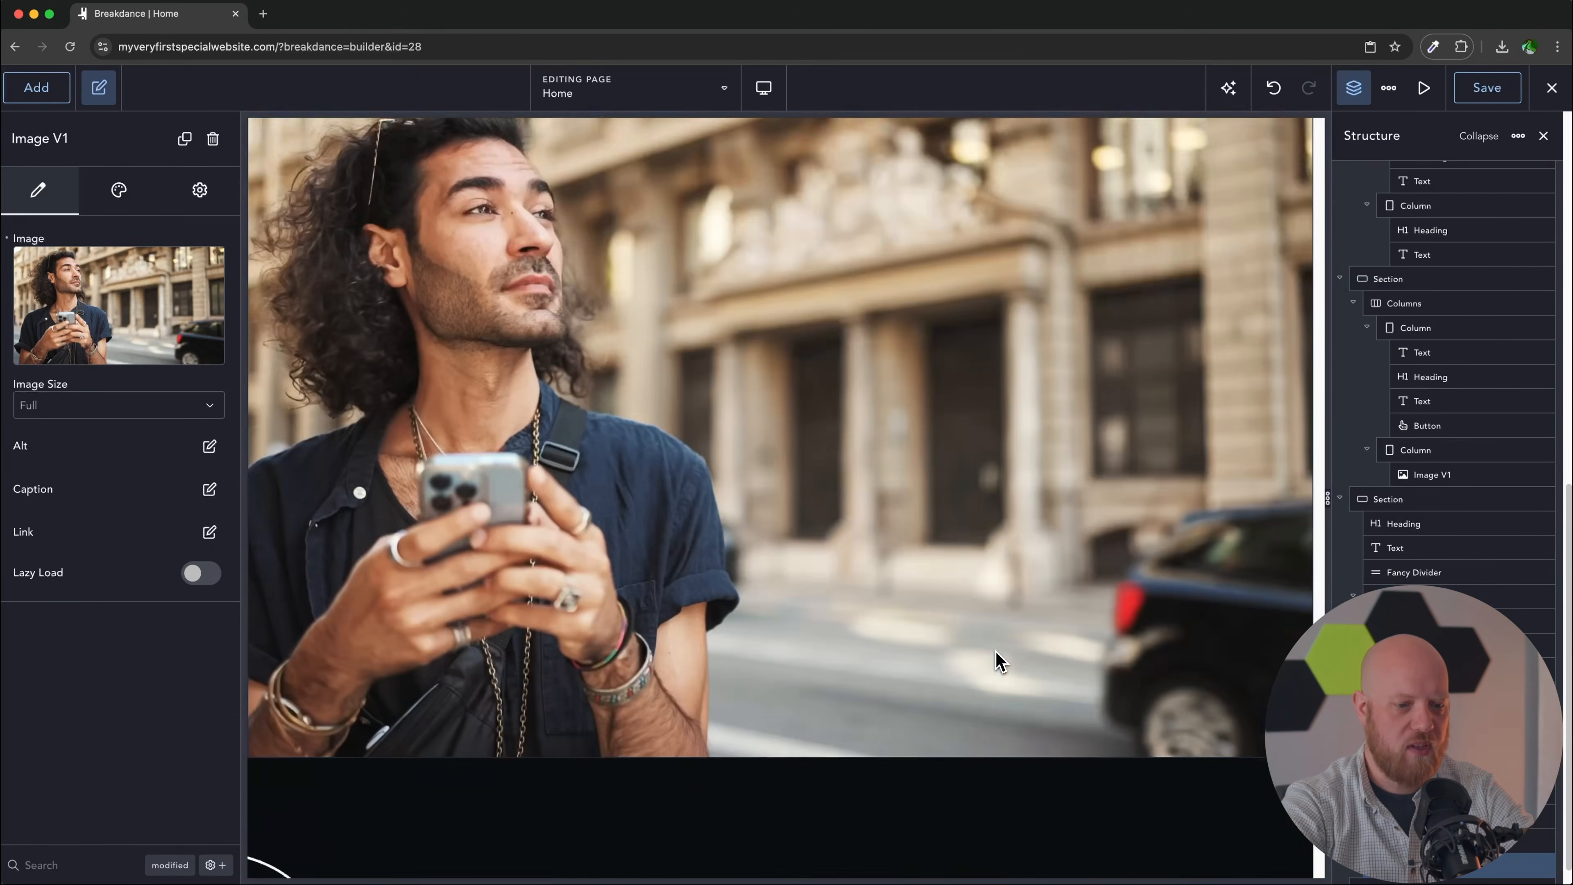
{"action": "scroll", "coordinate": [997, 657], "scroll_direction": "down", "scroll_amount": 6}
{"action": "scroll", "coordinate": [1002, 661], "scroll_direction": "up", "scroll_amount": 6}
{"action": "scroll", "coordinate": [1000, 659], "scroll_direction": "down", "scroll_amount": 6}
Step: Select the journey section heading, then the first job row's UI DESIGNER title for editing
{"action": "left_click", "coordinate": [848, 269]}
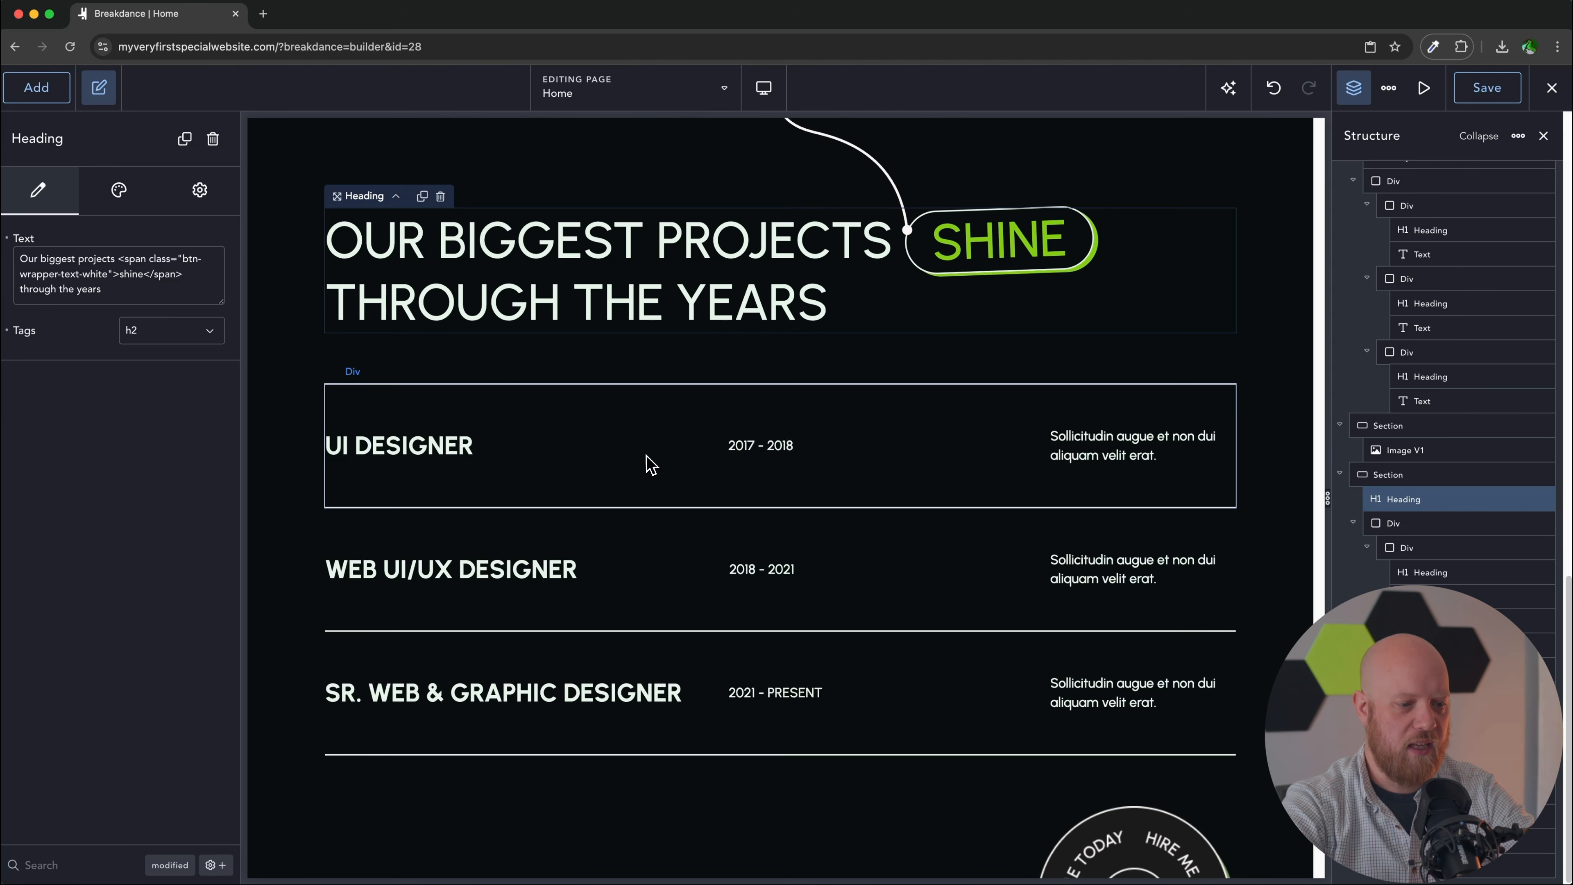
{"action": "left_click", "coordinate": [655, 462]}
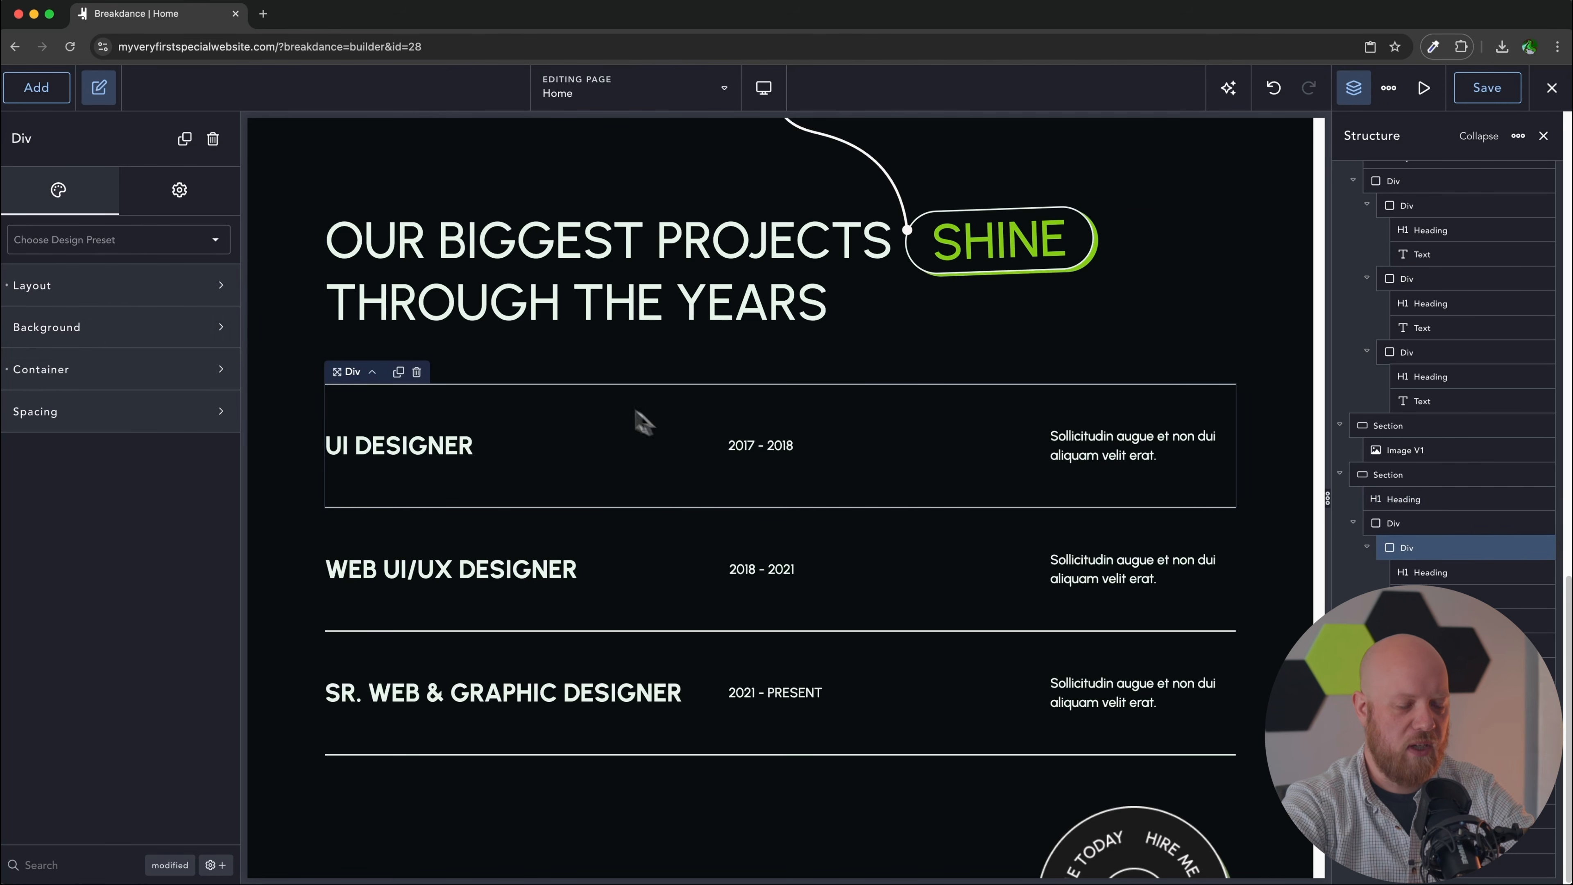
{"action": "left_click", "coordinate": [441, 454]}
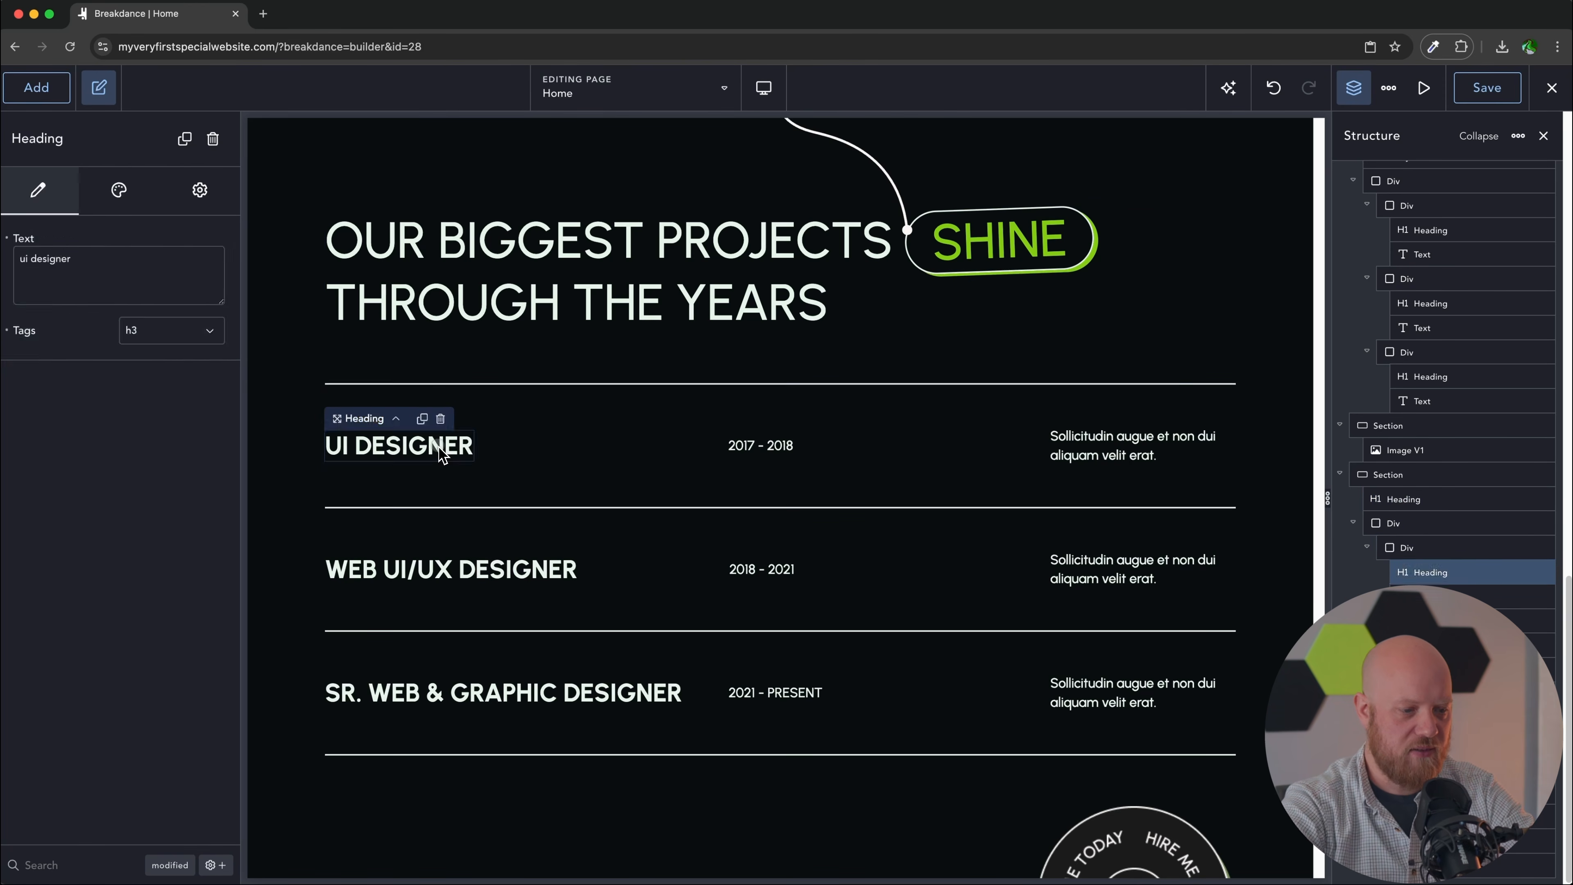